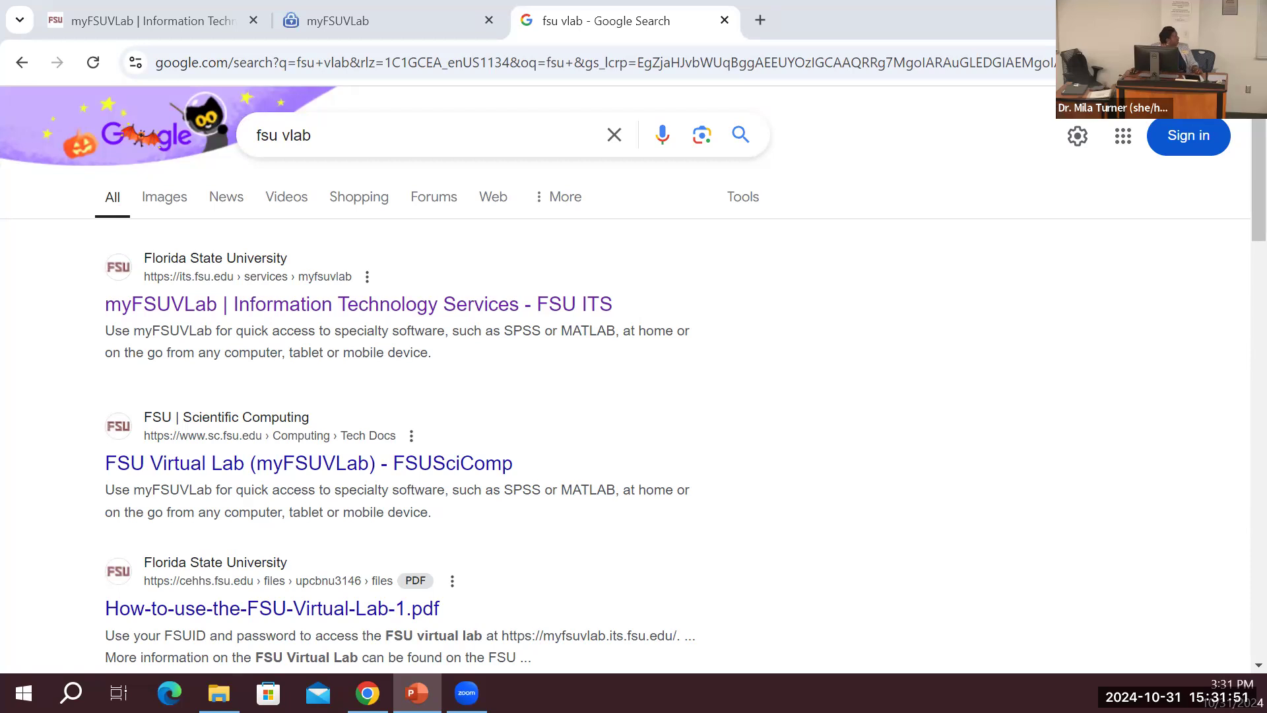
- Go to the myFSUVLab sign-in form and enter the FSUID and account password
{"action": "left_click", "coordinate": [147, 26]}
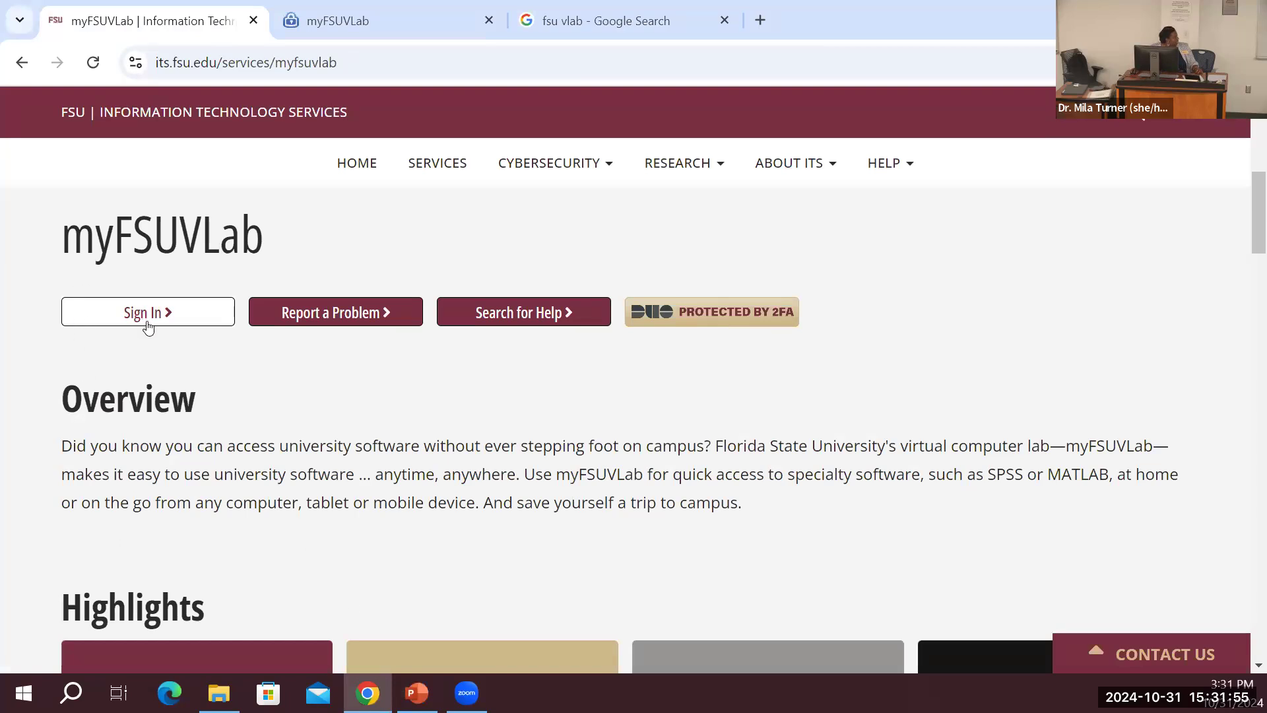
{"action": "scroll", "coordinate": [173, 368], "scroll_direction": "down", "scroll_amount": 4}
{"action": "scroll", "coordinate": [165, 366], "scroll_direction": "up", "scroll_amount": 5}
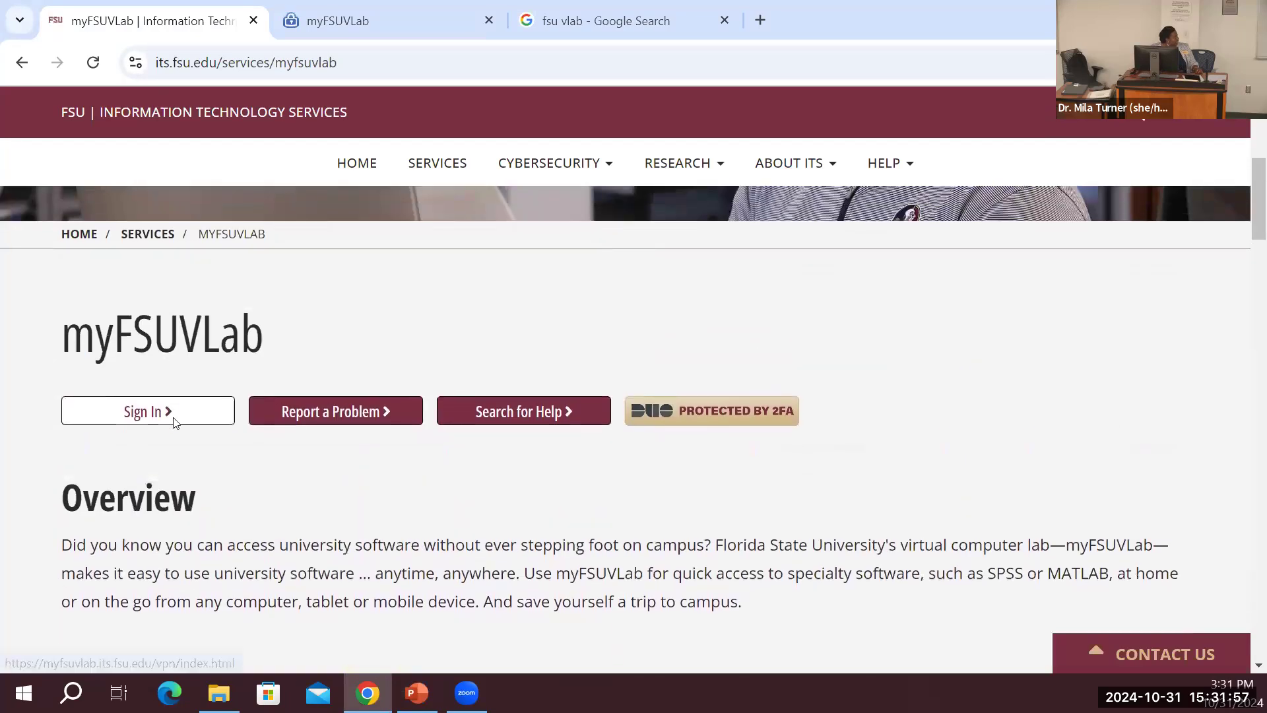
{"action": "scroll", "coordinate": [172, 413], "scroll_direction": "up", "scroll_amount": 4}
{"action": "scroll", "coordinate": [176, 411], "scroll_direction": "up", "scroll_amount": 1}
{"action": "scroll", "coordinate": [177, 462], "scroll_direction": "down", "scroll_amount": 4}
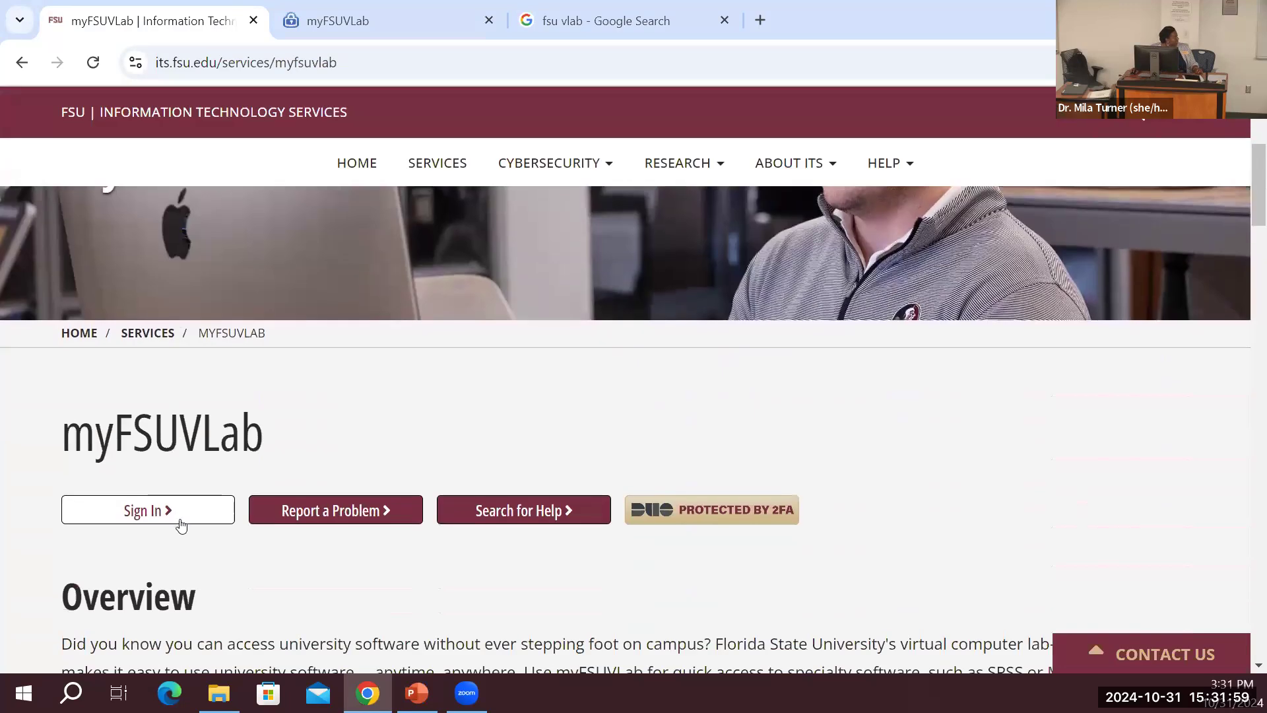
{"action": "left_click", "coordinate": [375, 22]}
{"action": "left_click", "coordinate": [571, 528]}
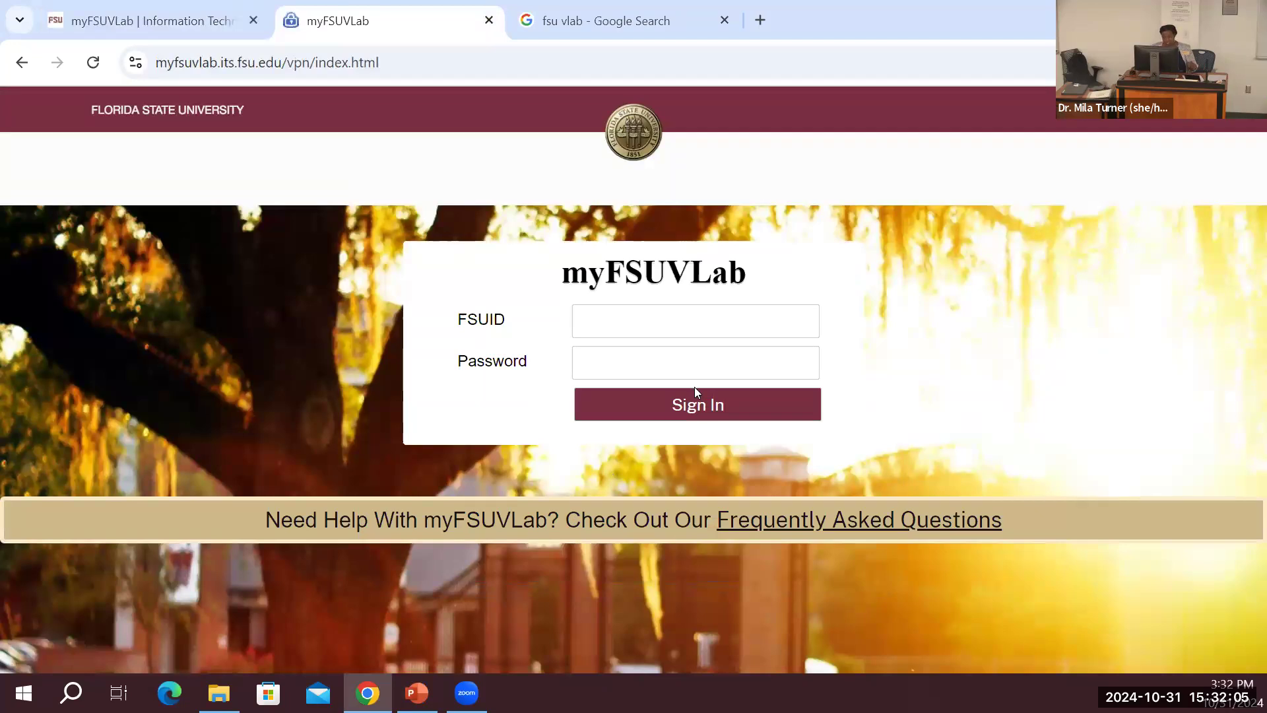
{"action": "type", "text": "mturner4"}
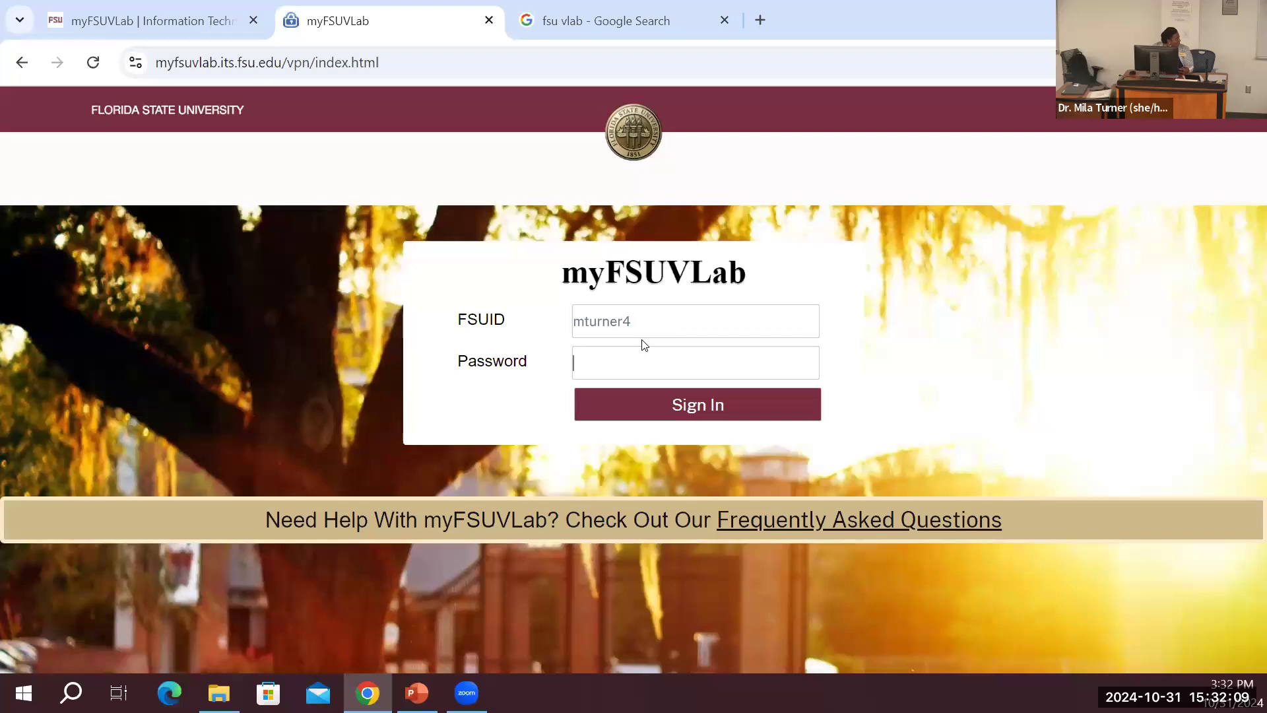
{"action": "type", "text": "••••••••"}
- Sign in to myFSUVLab, browse the full app list, then return to the Favorites home page
{"action": "left_click", "coordinate": [637, 409]}
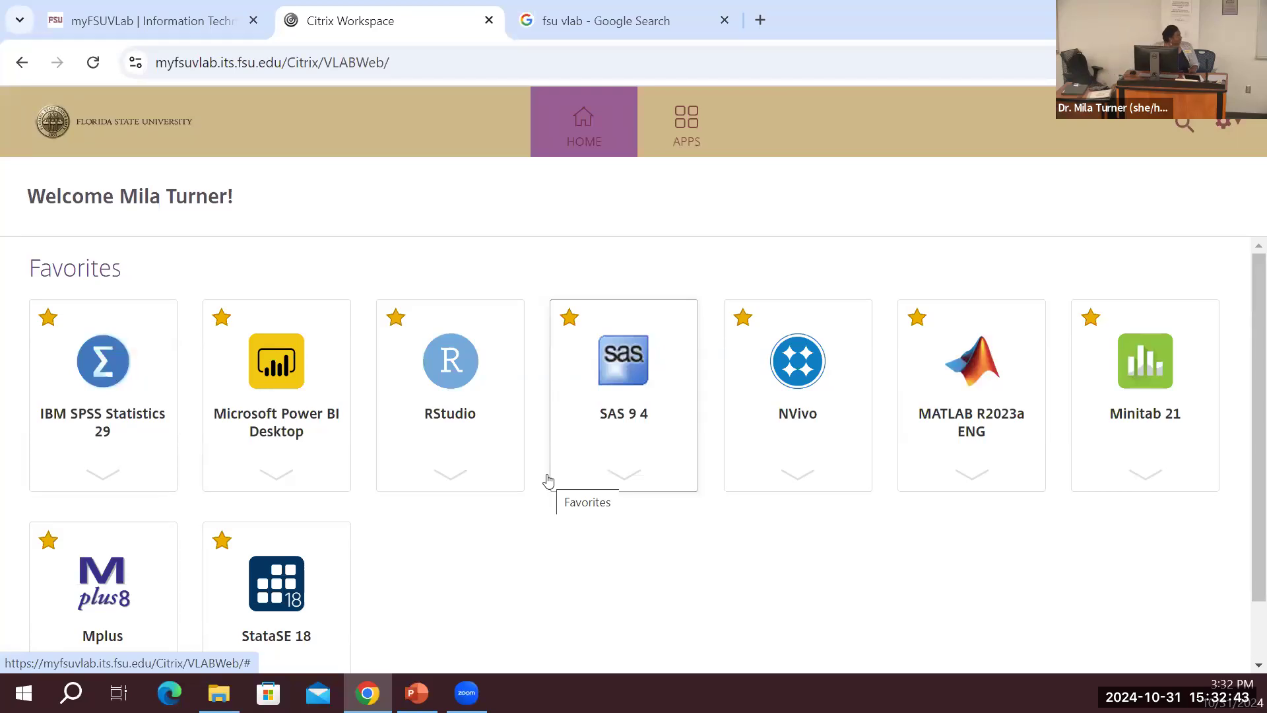
{"action": "left_click", "coordinate": [698, 137]}
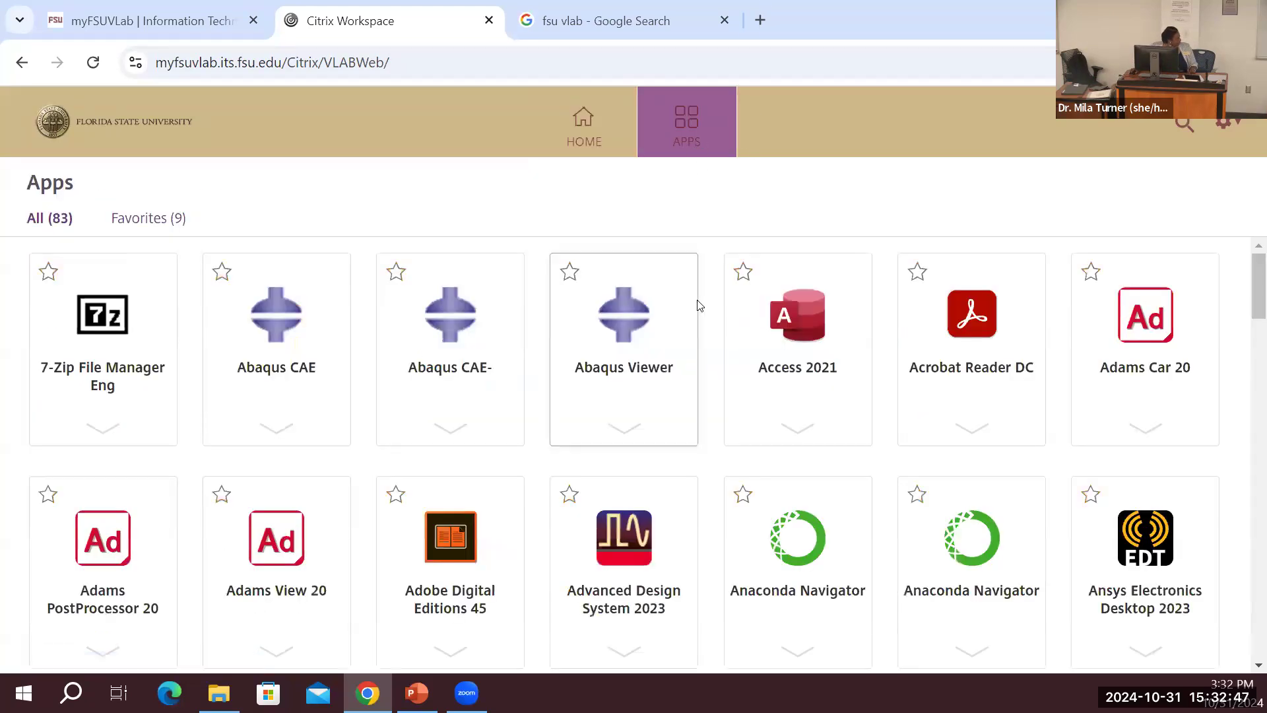
{"action": "scroll", "coordinate": [701, 301], "scroll_direction": "down", "scroll_amount": 12}
{"action": "scroll", "coordinate": [704, 295], "scroll_direction": "down", "scroll_amount": 6}
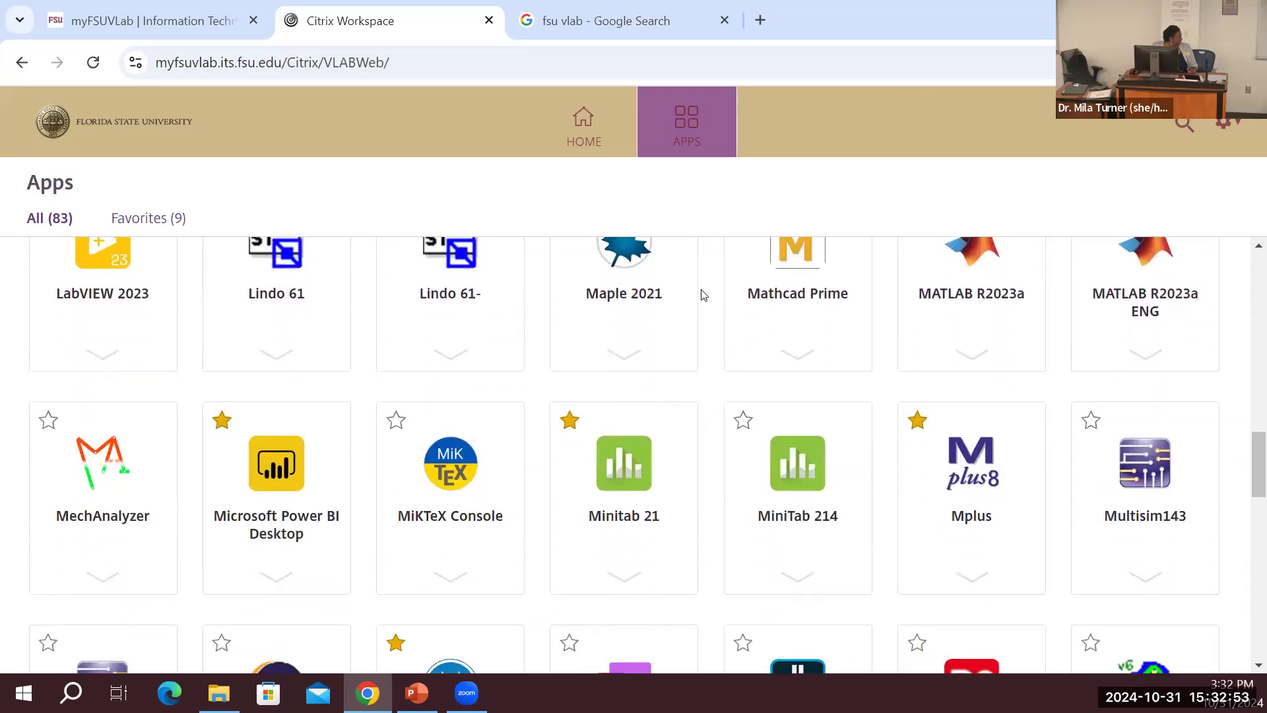
{"action": "scroll", "coordinate": [703, 293], "scroll_direction": "down", "scroll_amount": 2}
{"action": "scroll", "coordinate": [475, 605], "scroll_direction": "down", "scroll_amount": 1}
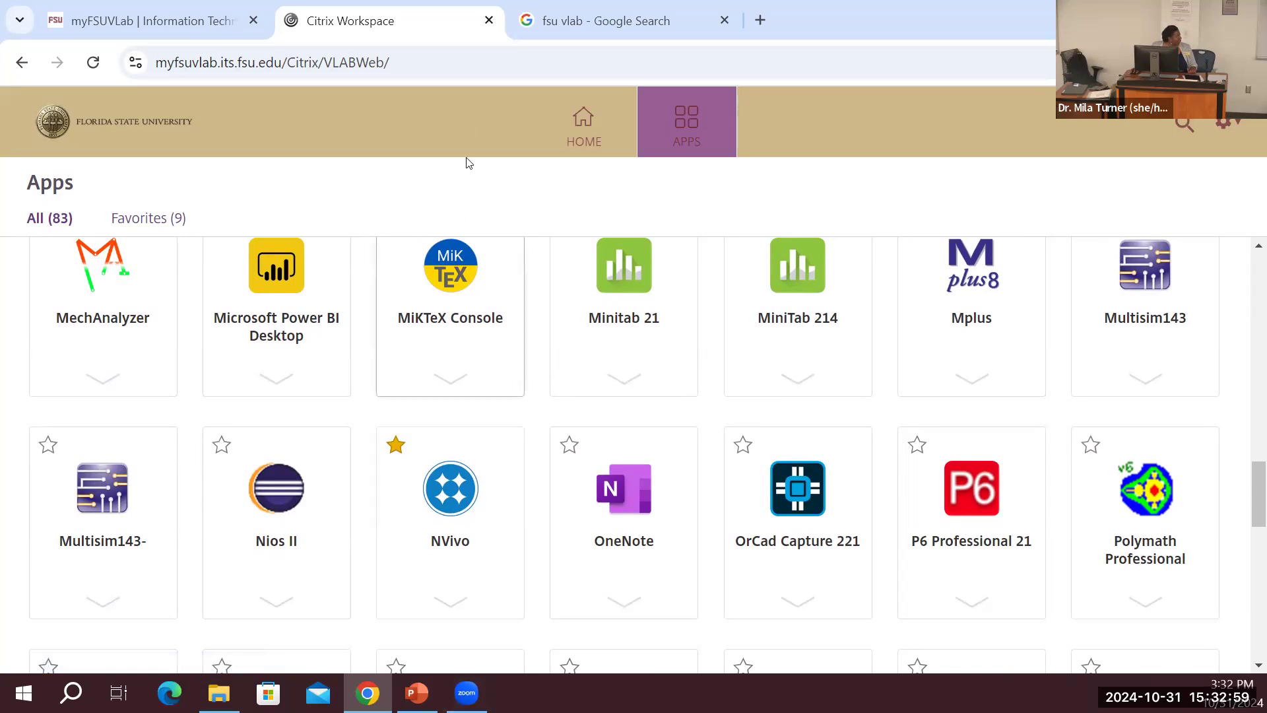
{"action": "left_click", "coordinate": [583, 129]}
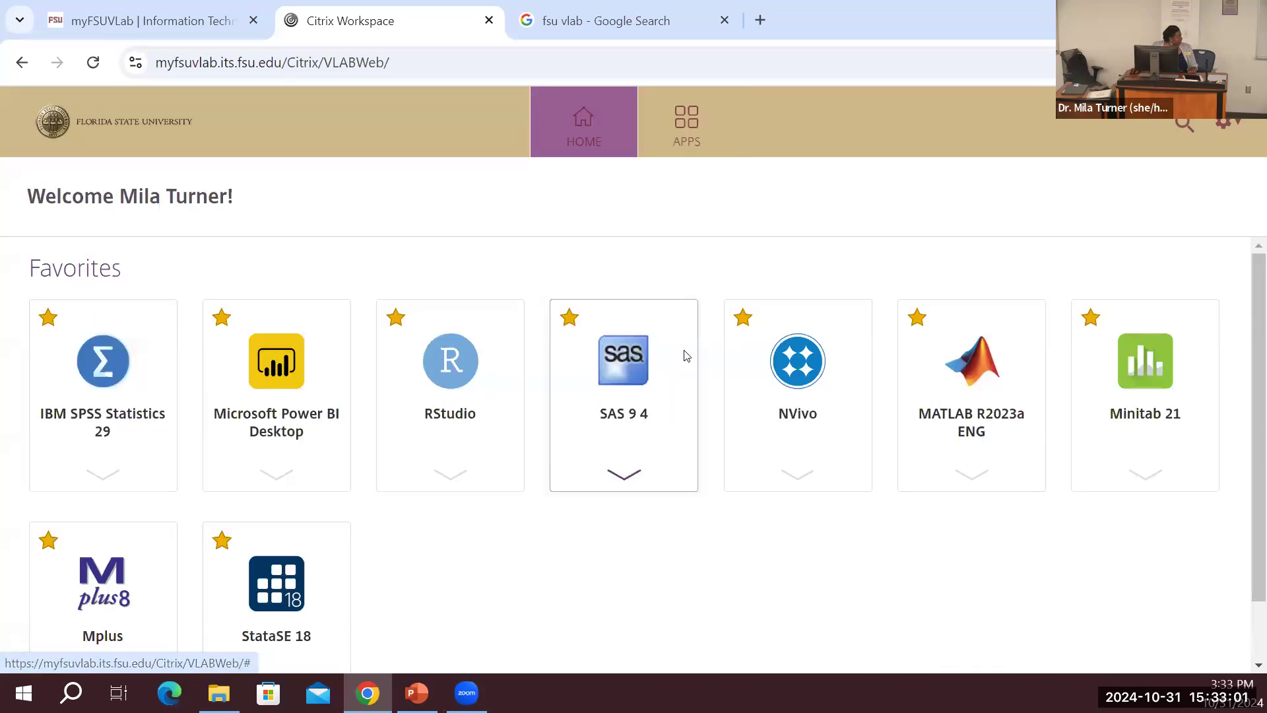
- Launch NVivo from its favorite app card and switch to its start screen
{"action": "left_click", "coordinate": [786, 356]}
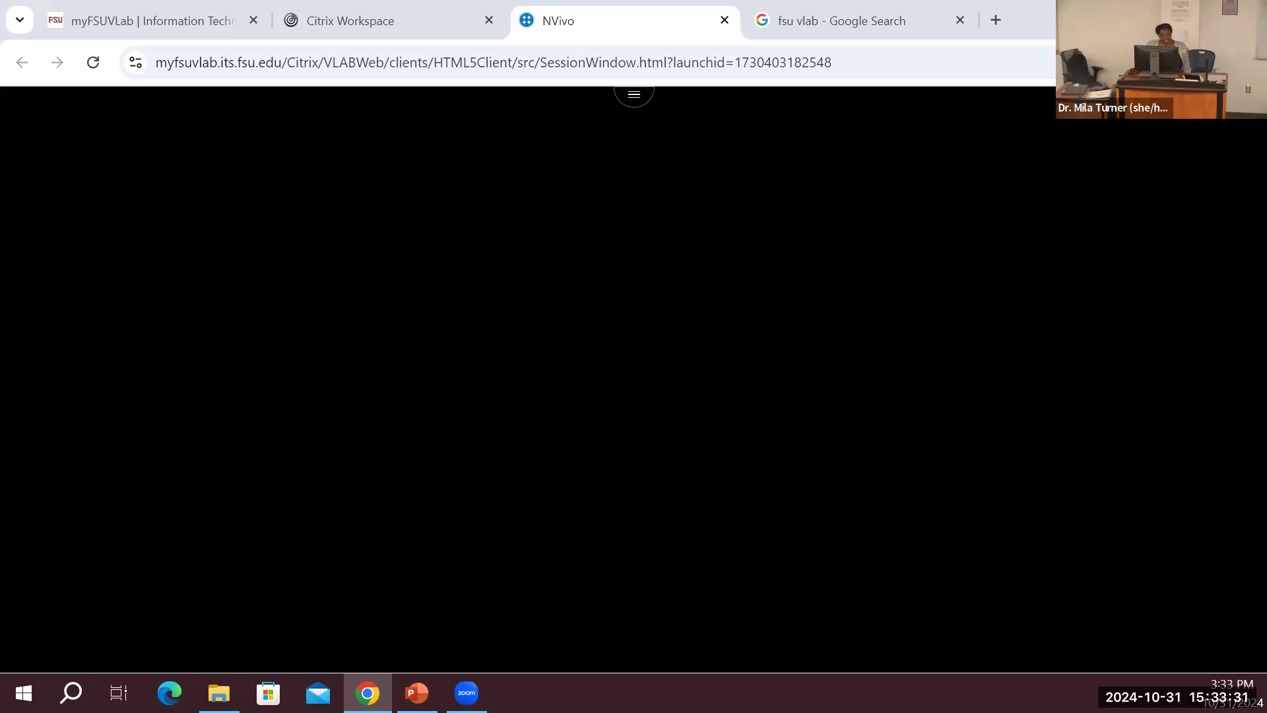
{"action": "key", "text": "alt+Tab"}
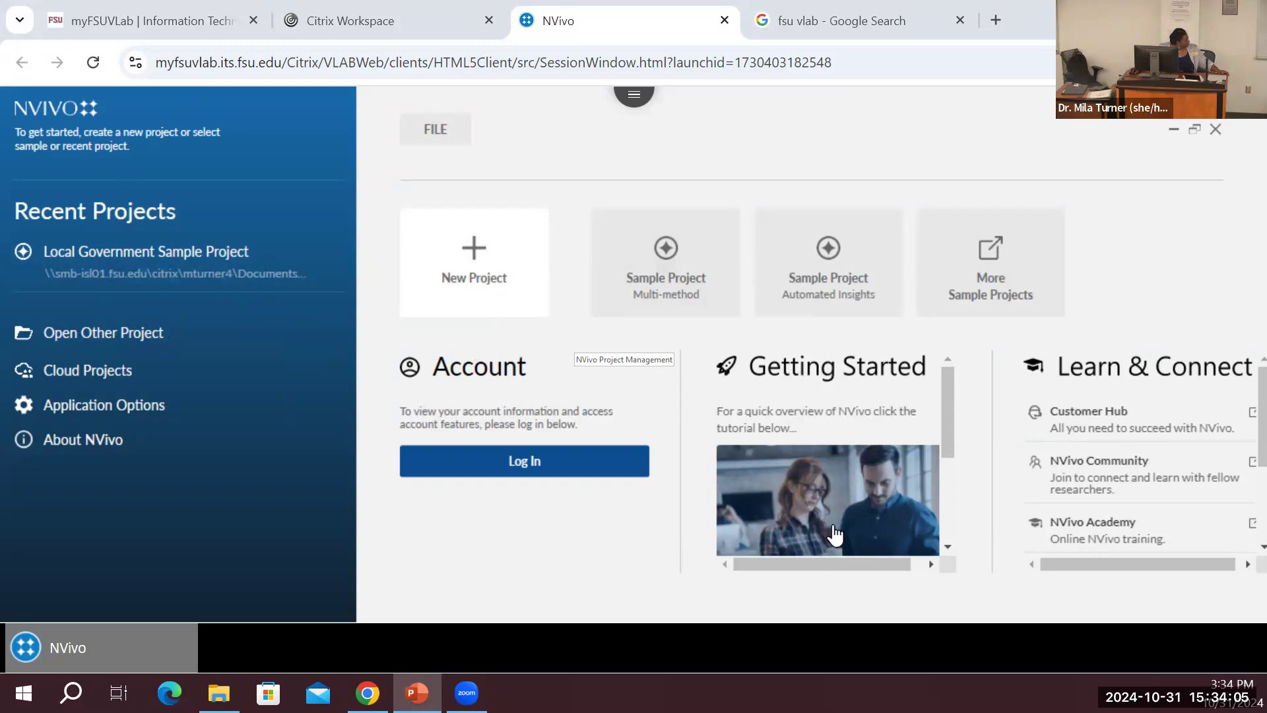
{"action": "scroll", "coordinate": [793, 475], "scroll_direction": "down", "scroll_amount": 3}
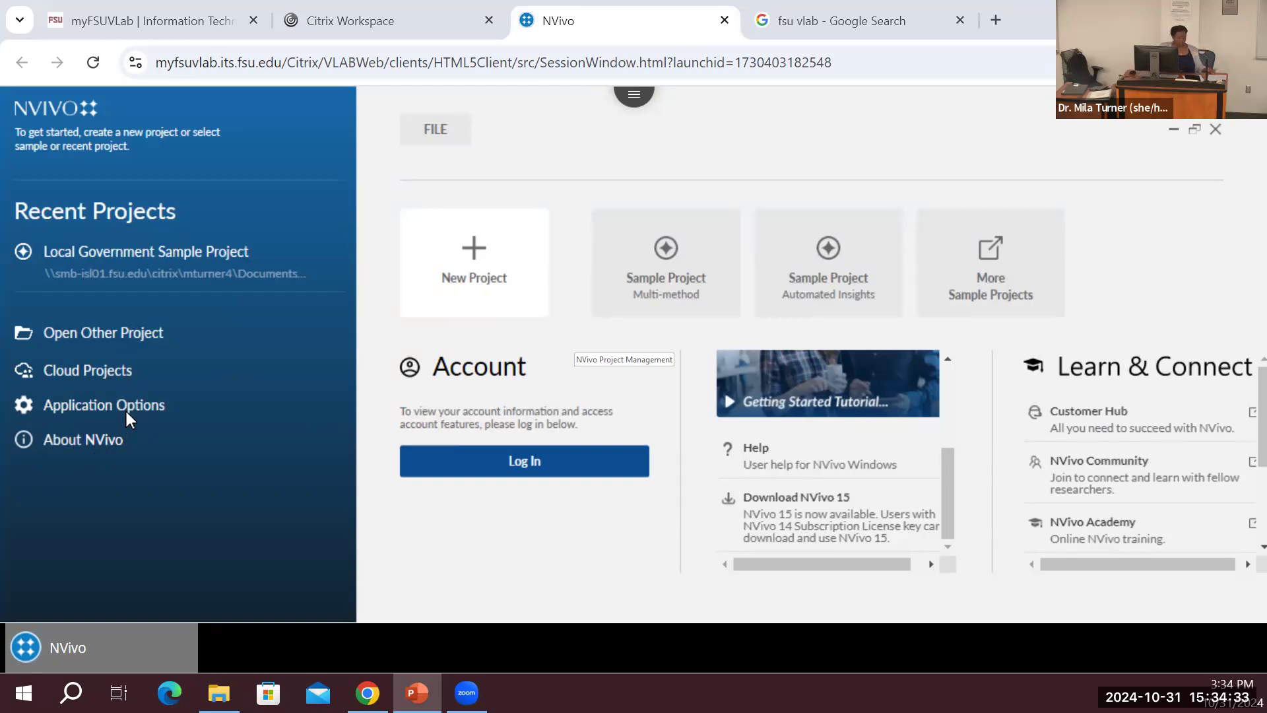
{"action": "left_click", "coordinate": [115, 335]}
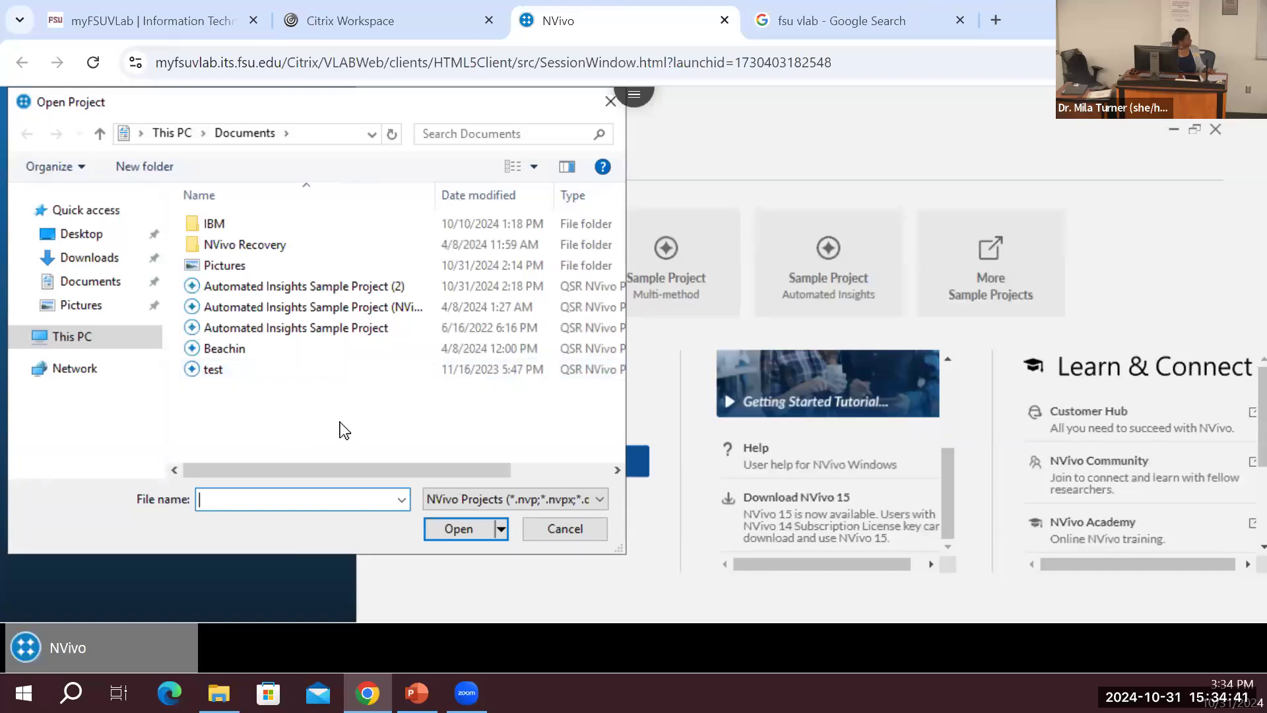
{"action": "left_click", "coordinate": [541, 528]}
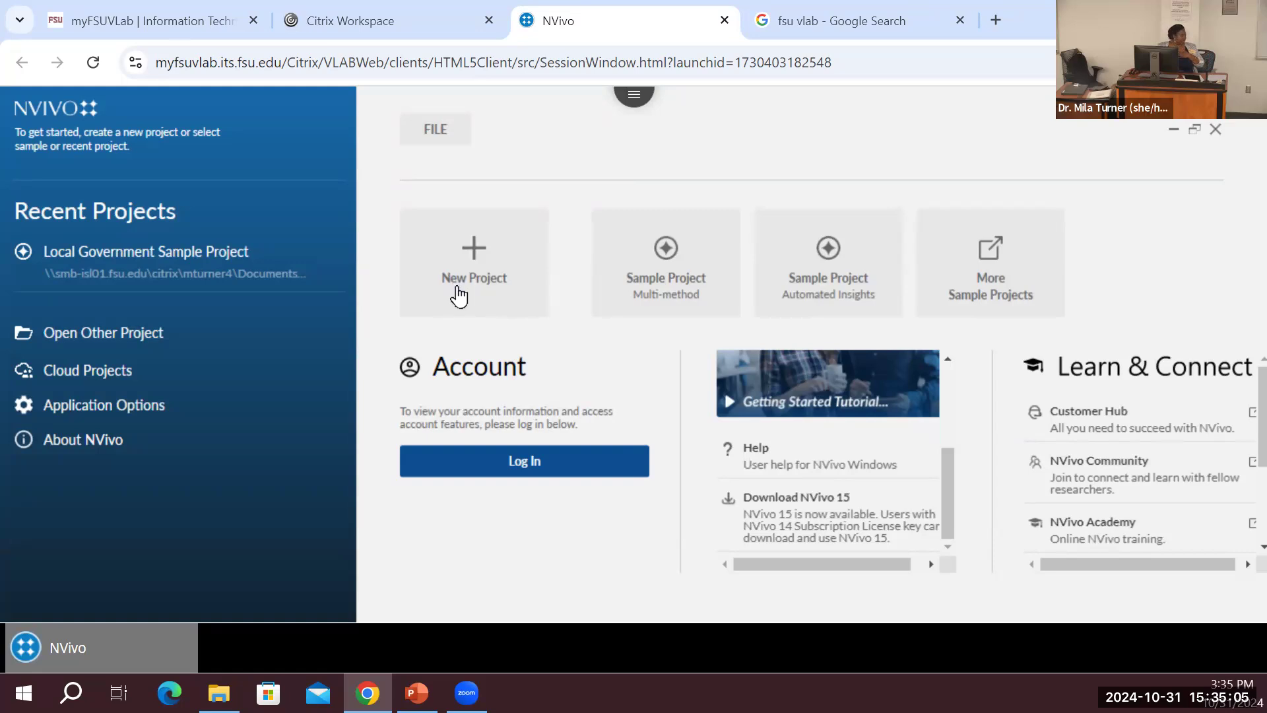
- Start a new project titled 'Practice Project' with English (US) as the text content language
{"action": "left_click", "coordinate": [447, 240]}
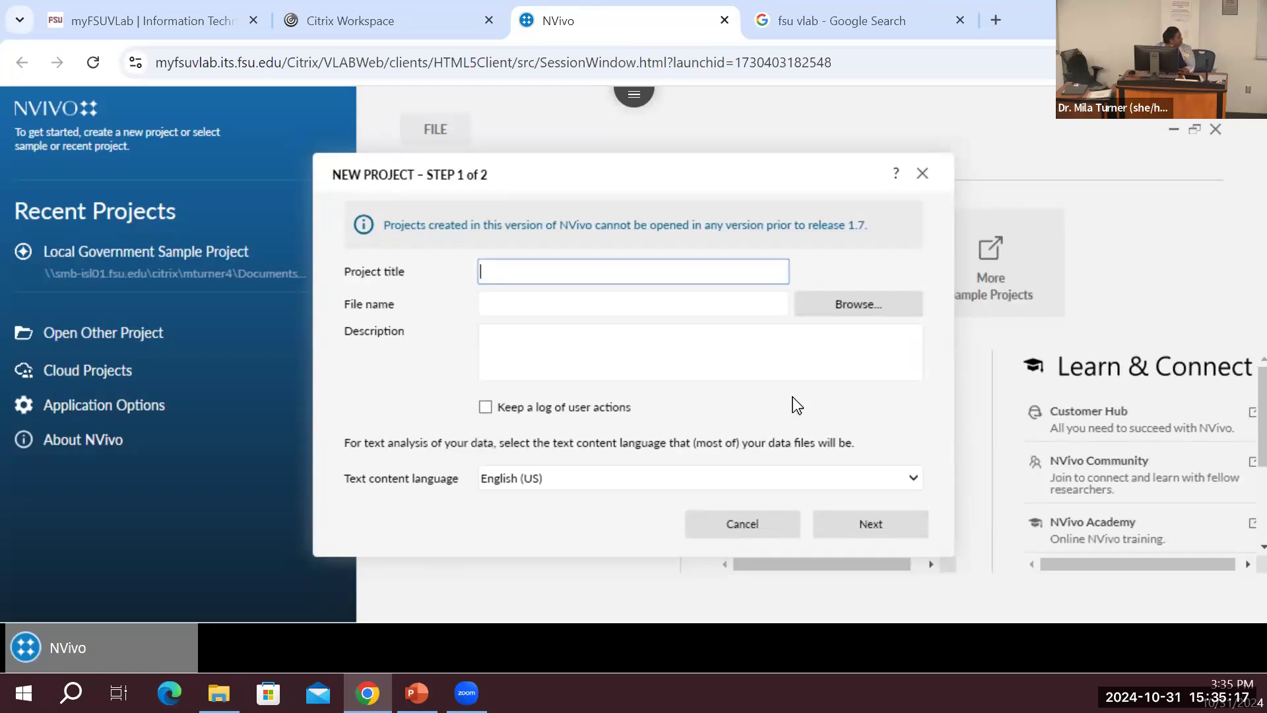
{"action": "type", "text": "P"}
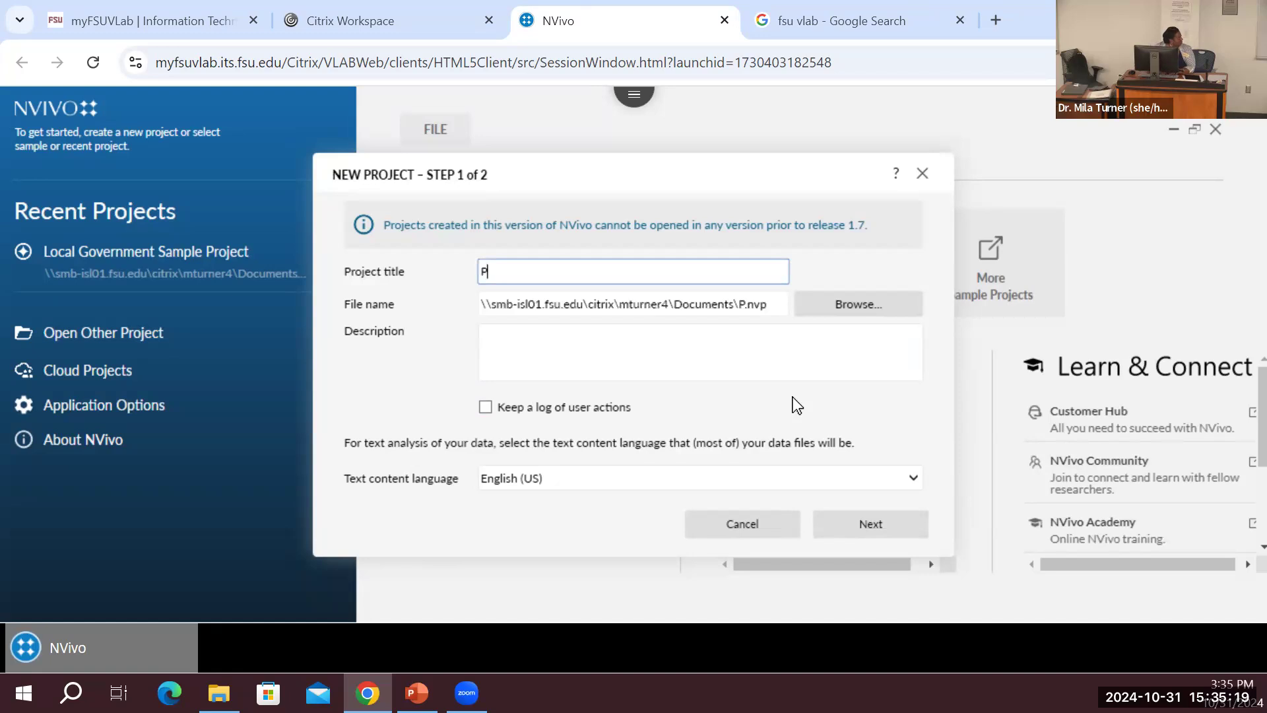
{"action": "type", "text": "ractic"}
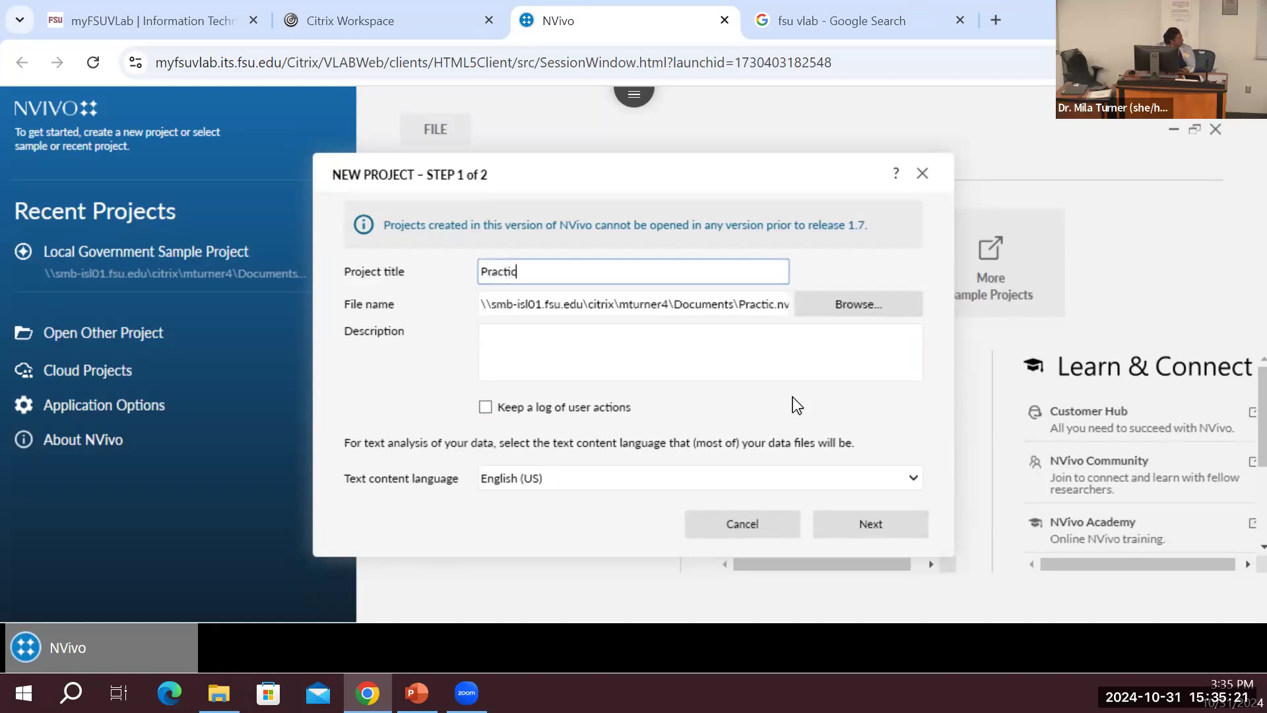
{"action": "type", "text": "e Project"}
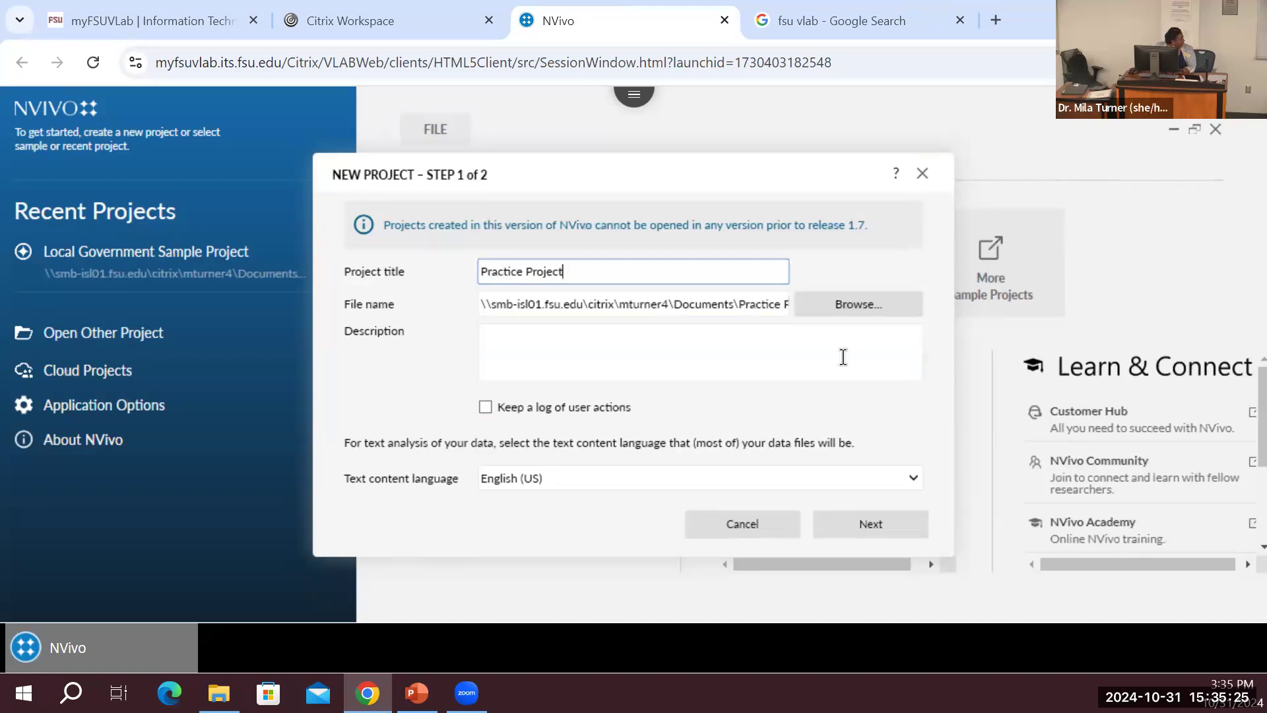
{"action": "left_click", "coordinate": [784, 357]}
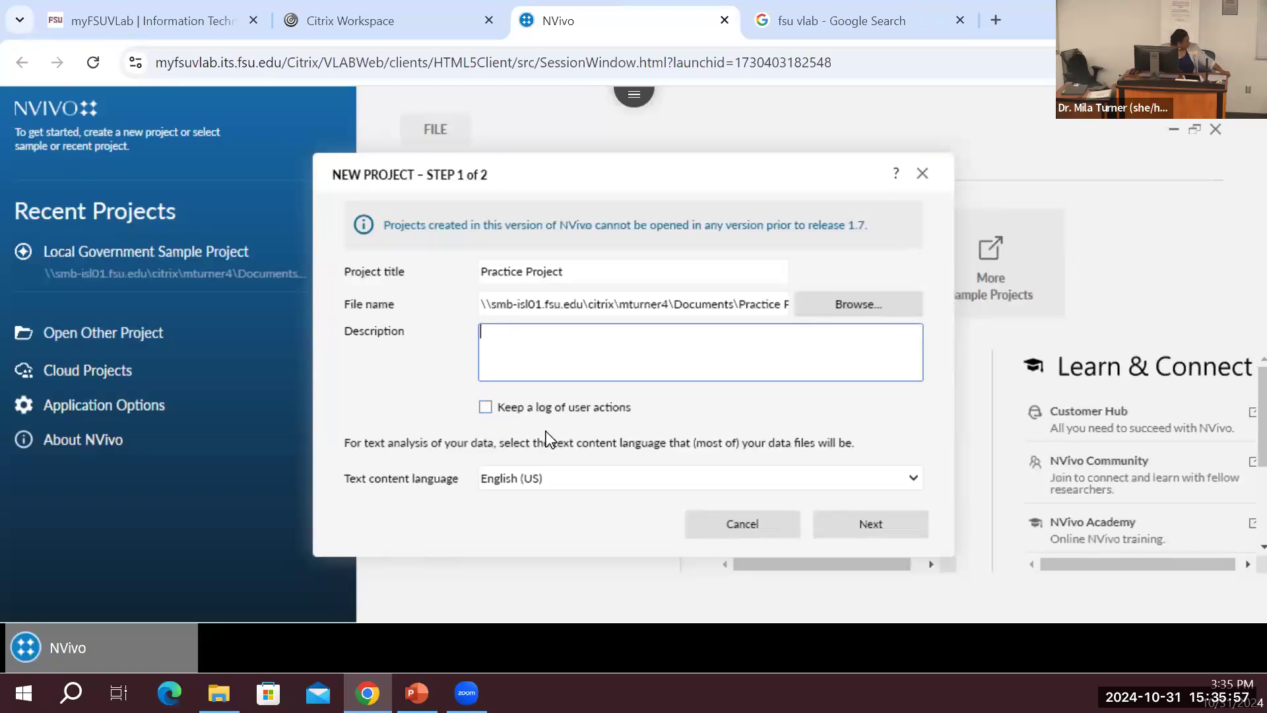
{"action": "left_click", "coordinate": [915, 480]}
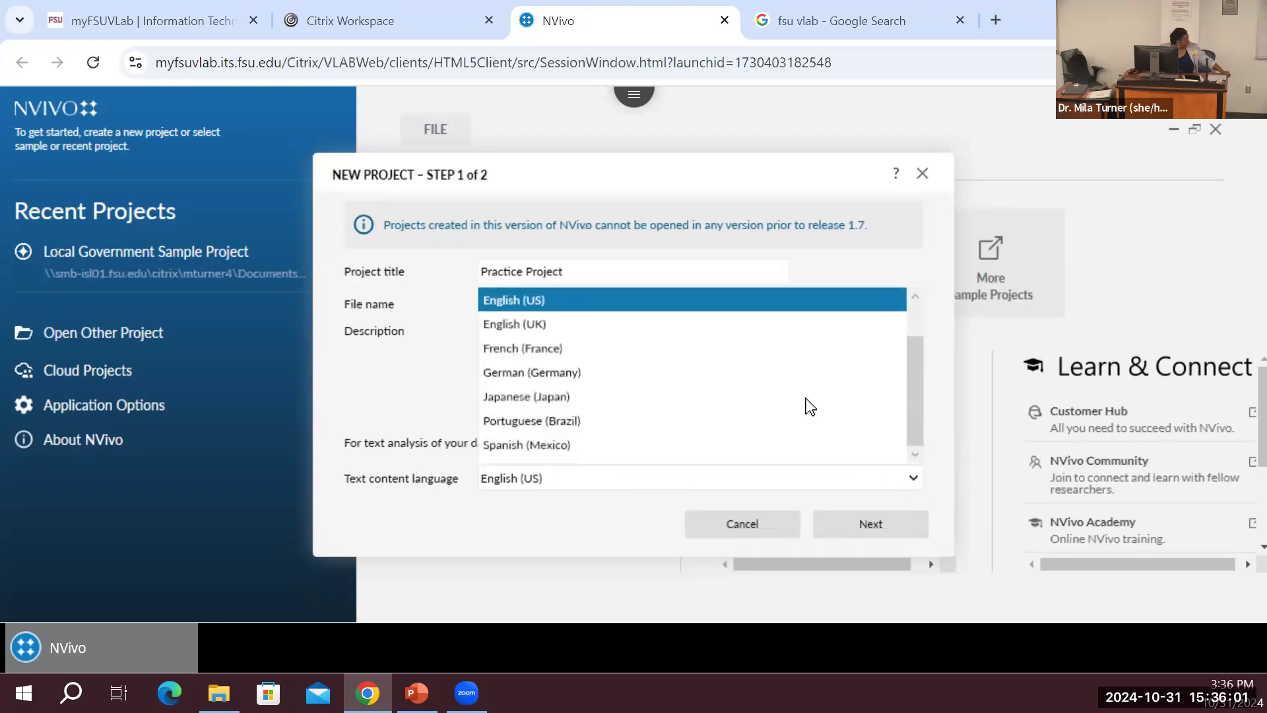
{"action": "scroll", "coordinate": [801, 400], "scroll_direction": "up", "scroll_amount": 1}
{"action": "scroll", "coordinate": [801, 400], "scroll_direction": "down", "scroll_amount": 1}
{"action": "scroll", "coordinate": [790, 402], "scroll_direction": "up", "scroll_amount": 1}
{"action": "left_click", "coordinate": [591, 346]}
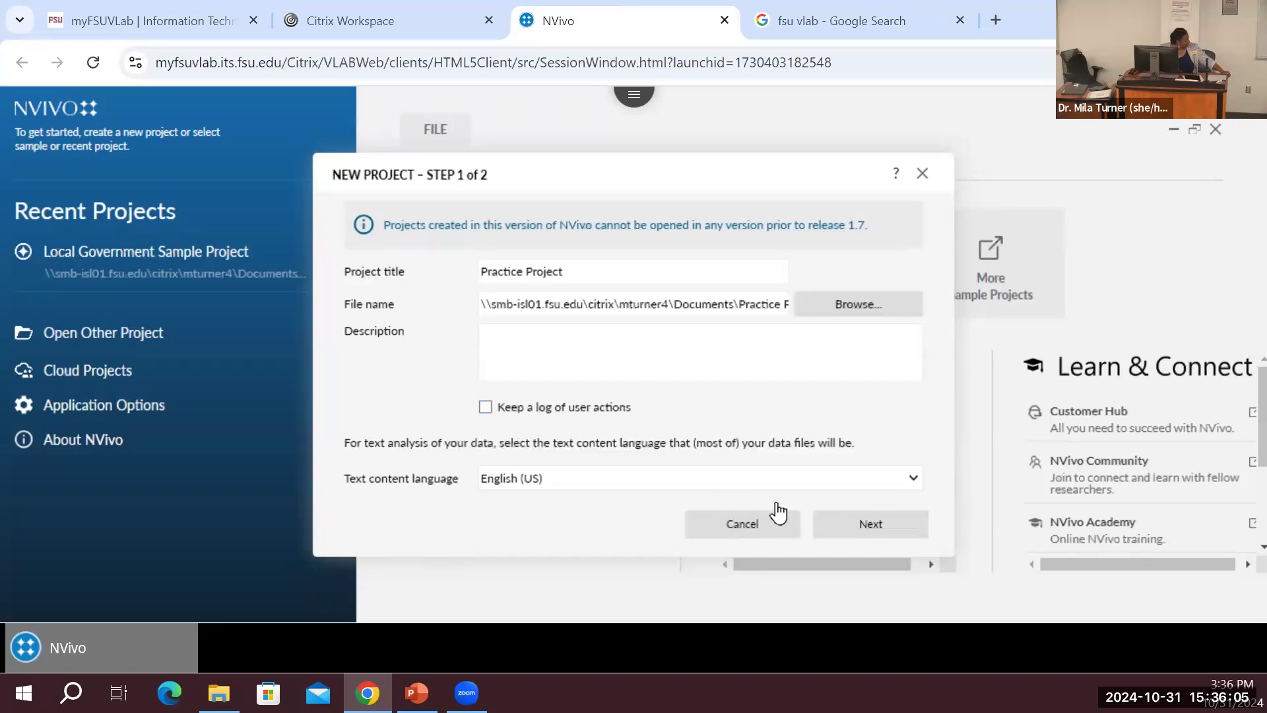
- Turn autosave on and create the Practice Project
{"action": "left_click", "coordinate": [845, 536]}
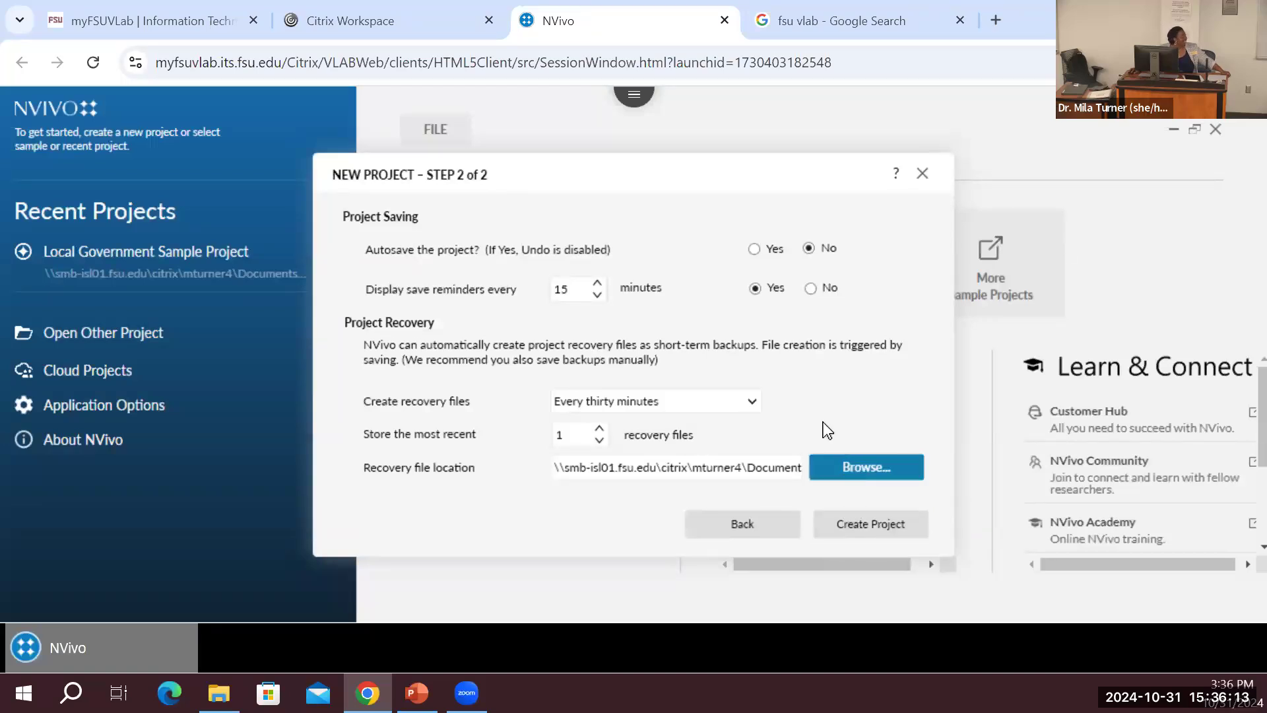
{"action": "left_click", "coordinate": [756, 250]}
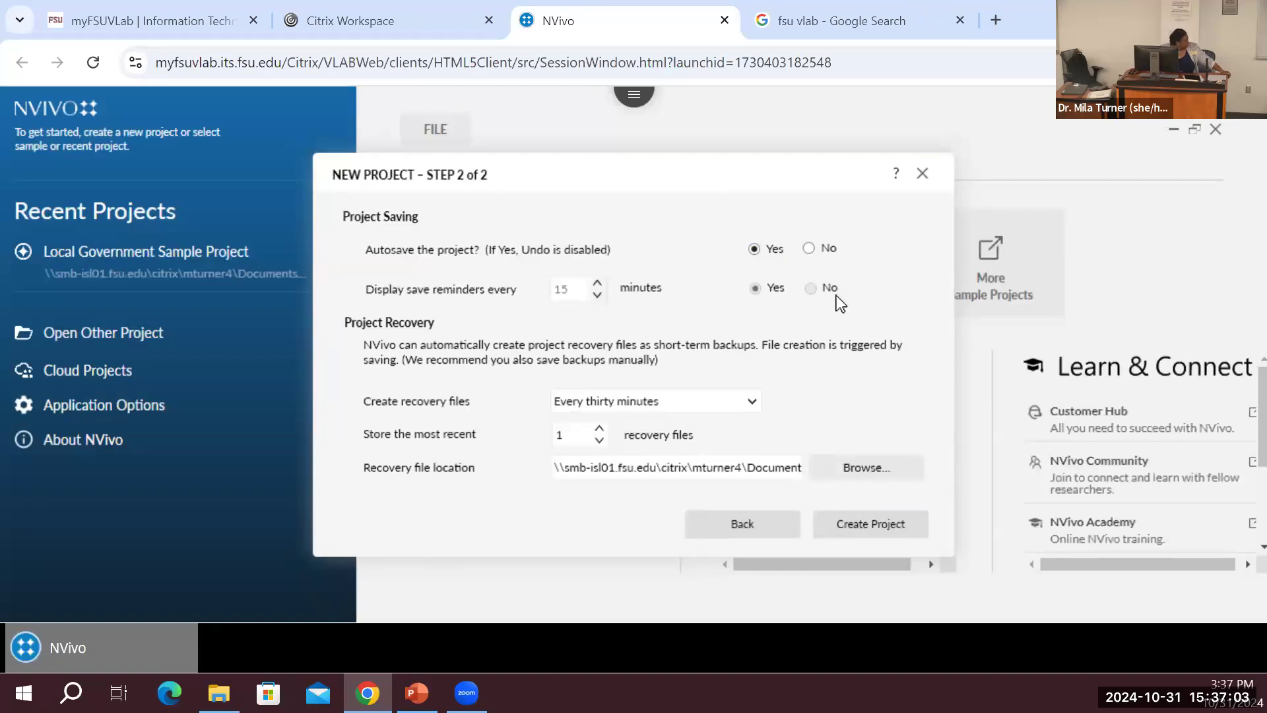
{"action": "left_click", "coordinate": [856, 528]}
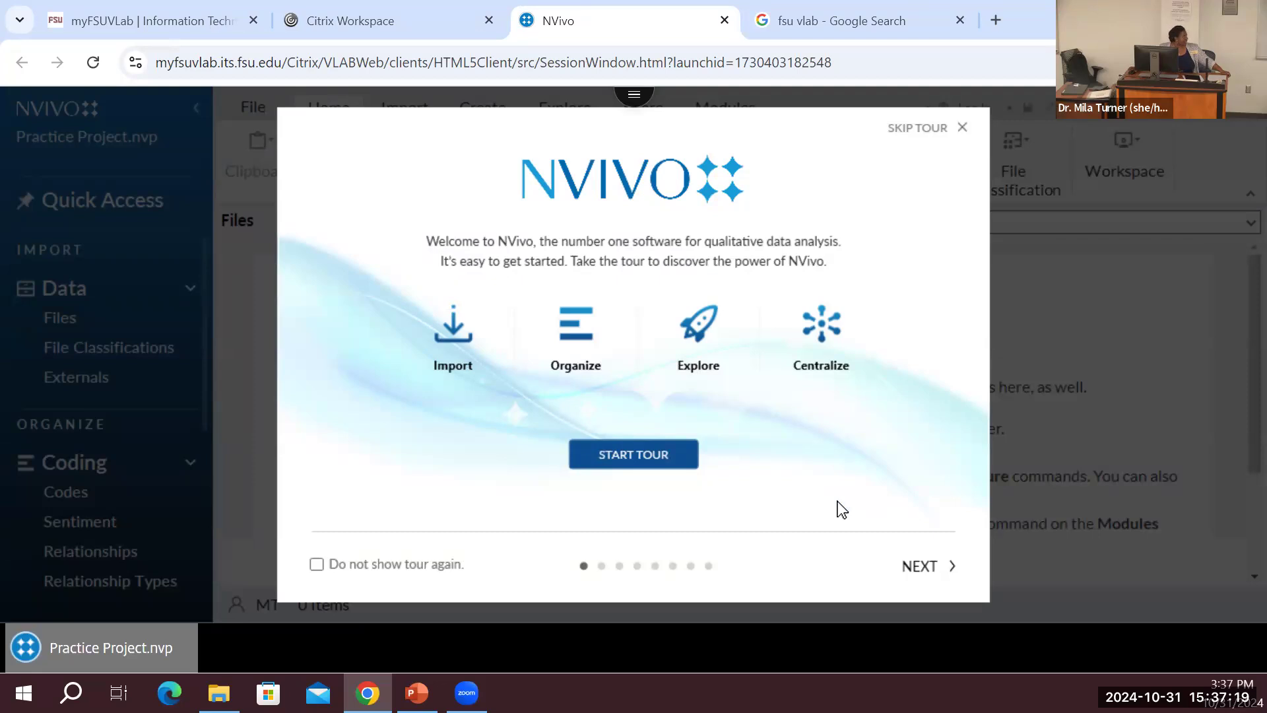
- Skip the NVivo welcome tour and expand the Citrix session toolbar
{"action": "left_click", "coordinate": [908, 132]}
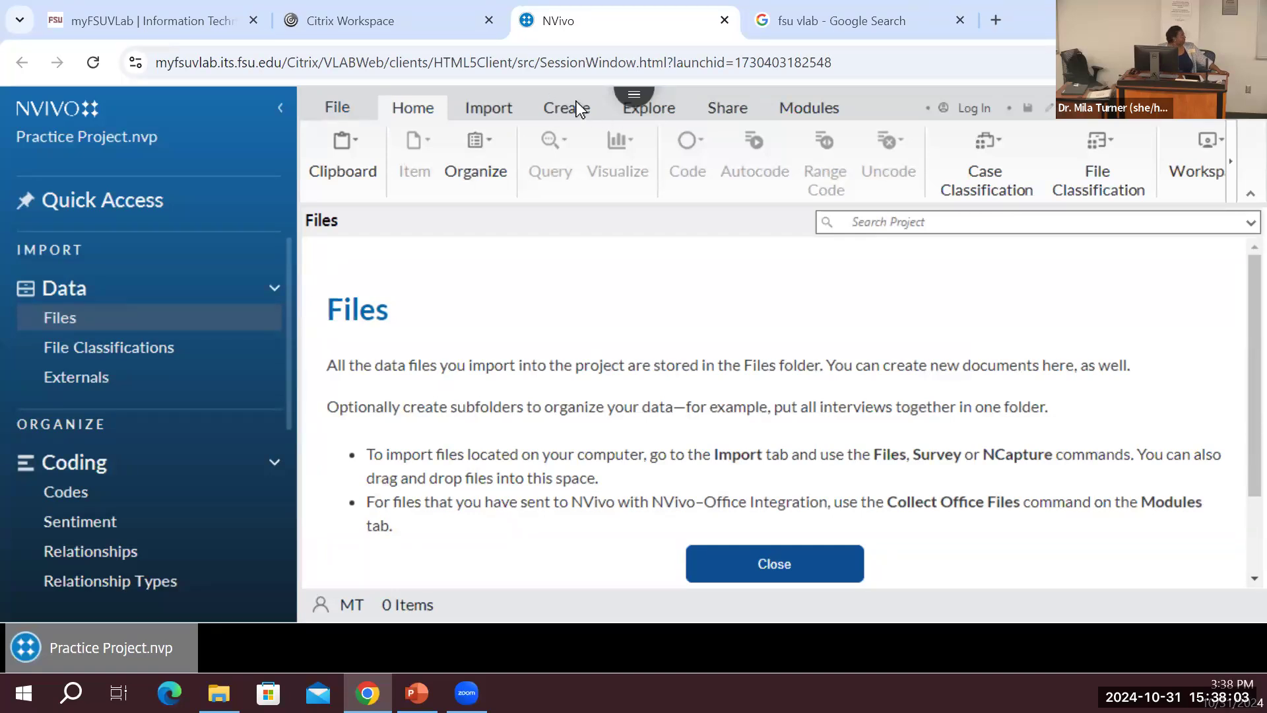
{"action": "left_click", "coordinate": [635, 107]}
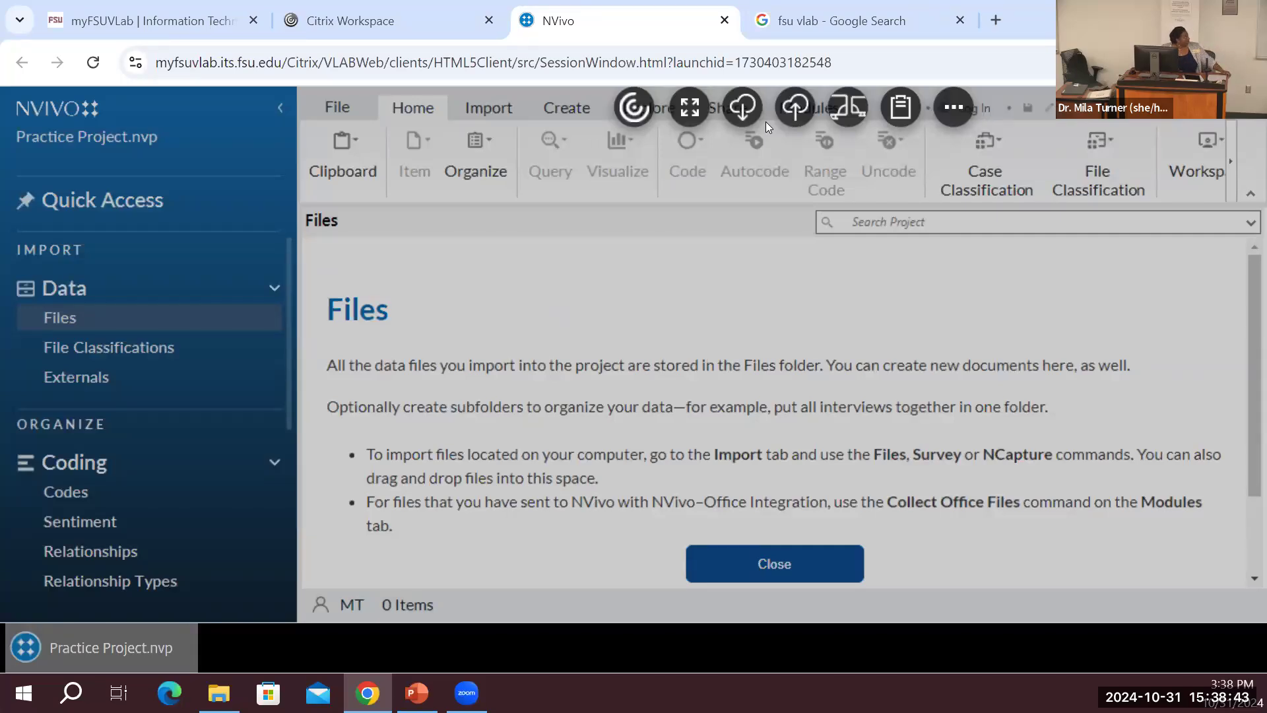
- Start a file upload, find the Pictures folder empty, and cancel the upload
{"action": "left_click", "coordinate": [797, 107]}
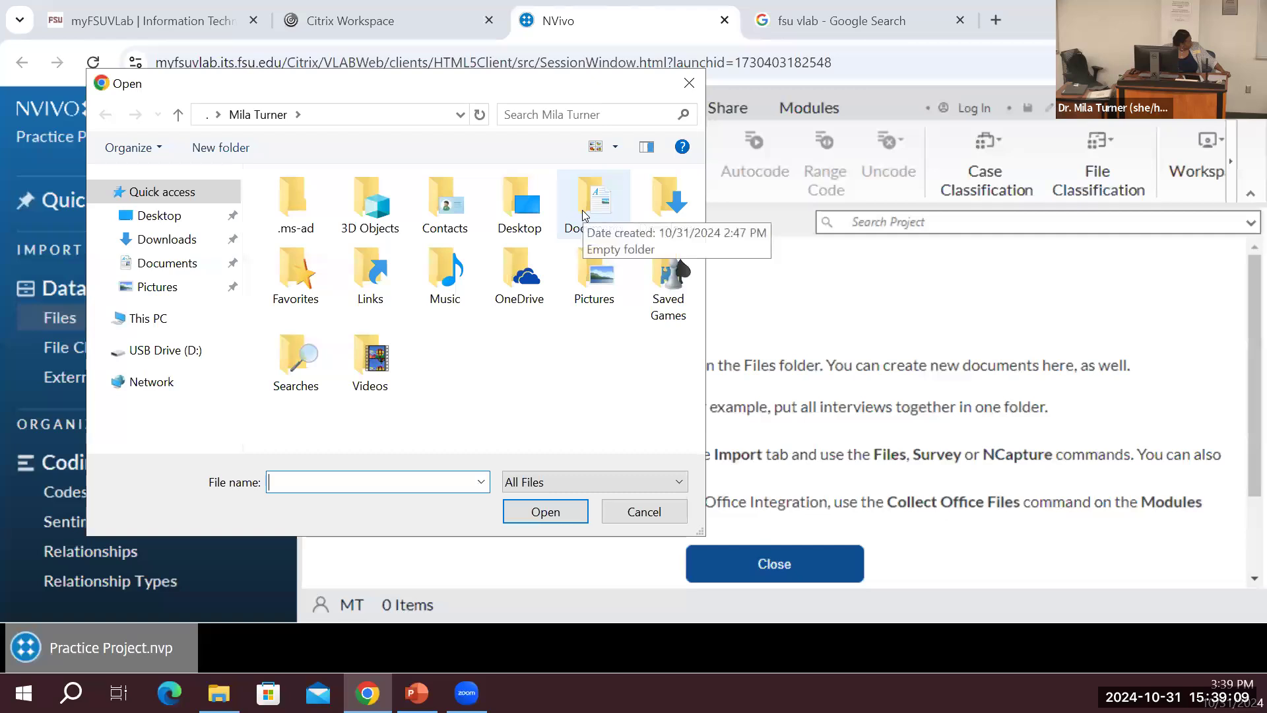
{"action": "double_click", "coordinate": [585, 281]}
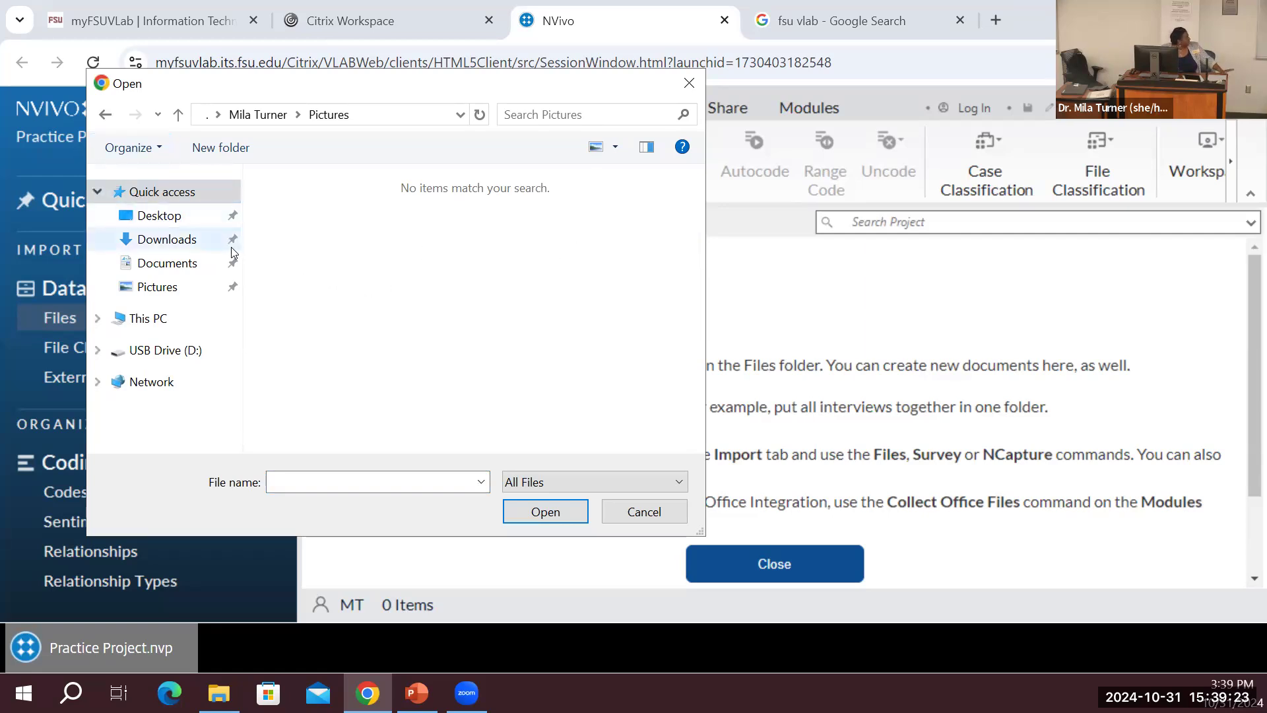
{"action": "left_click", "coordinate": [170, 289]}
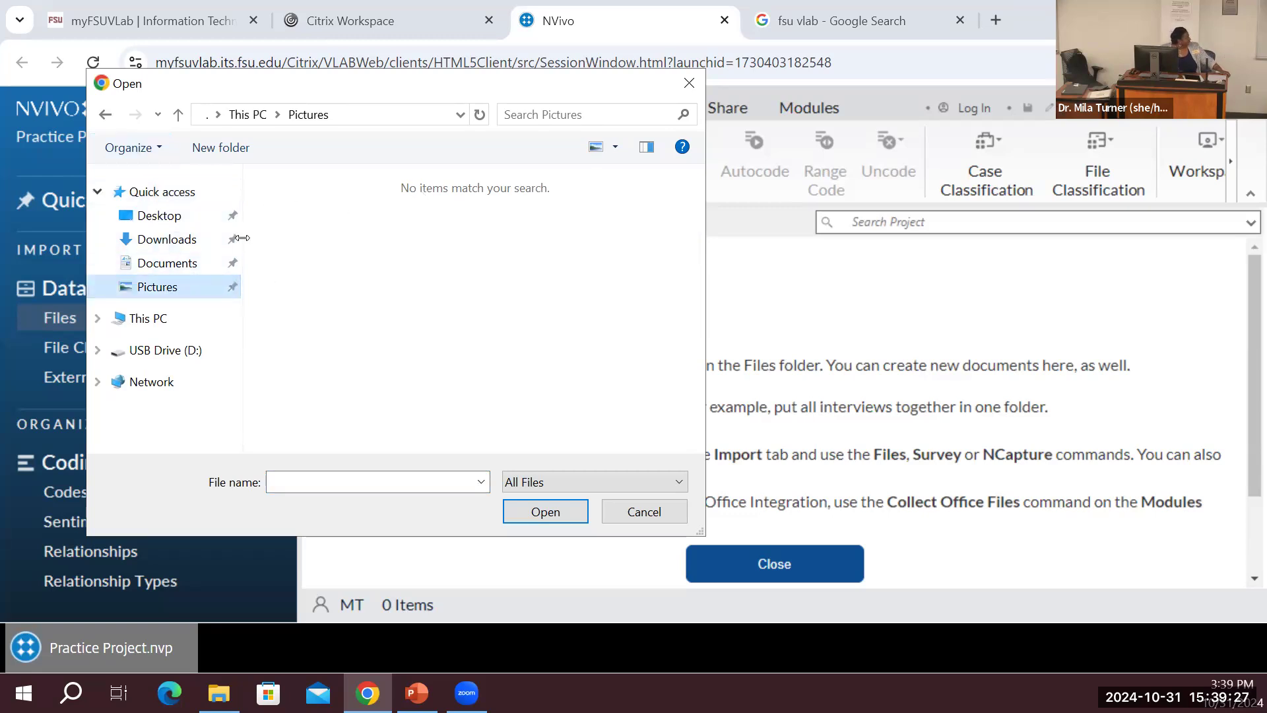
{"action": "left_click", "coordinate": [643, 512]}
- Launch Word and create a blank document containing the text 'sample file'
{"action": "left_click", "coordinate": [24, 692]}
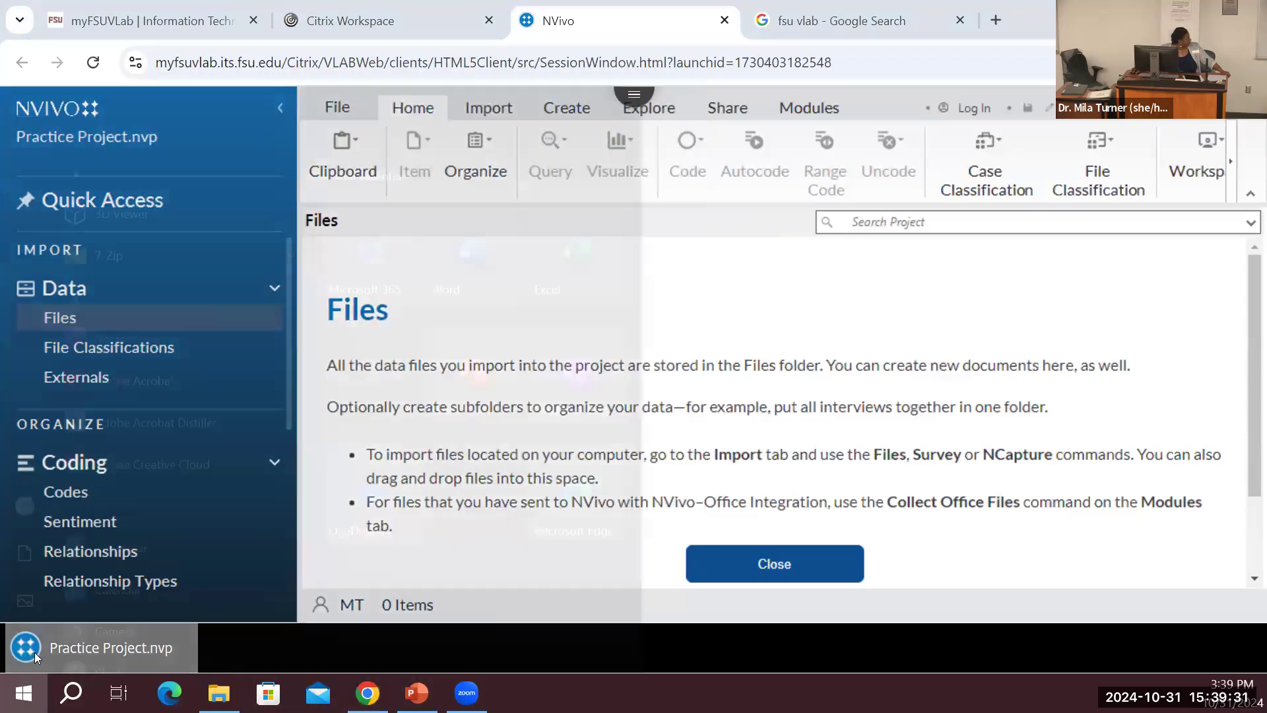
{"action": "left_click", "coordinate": [474, 159]}
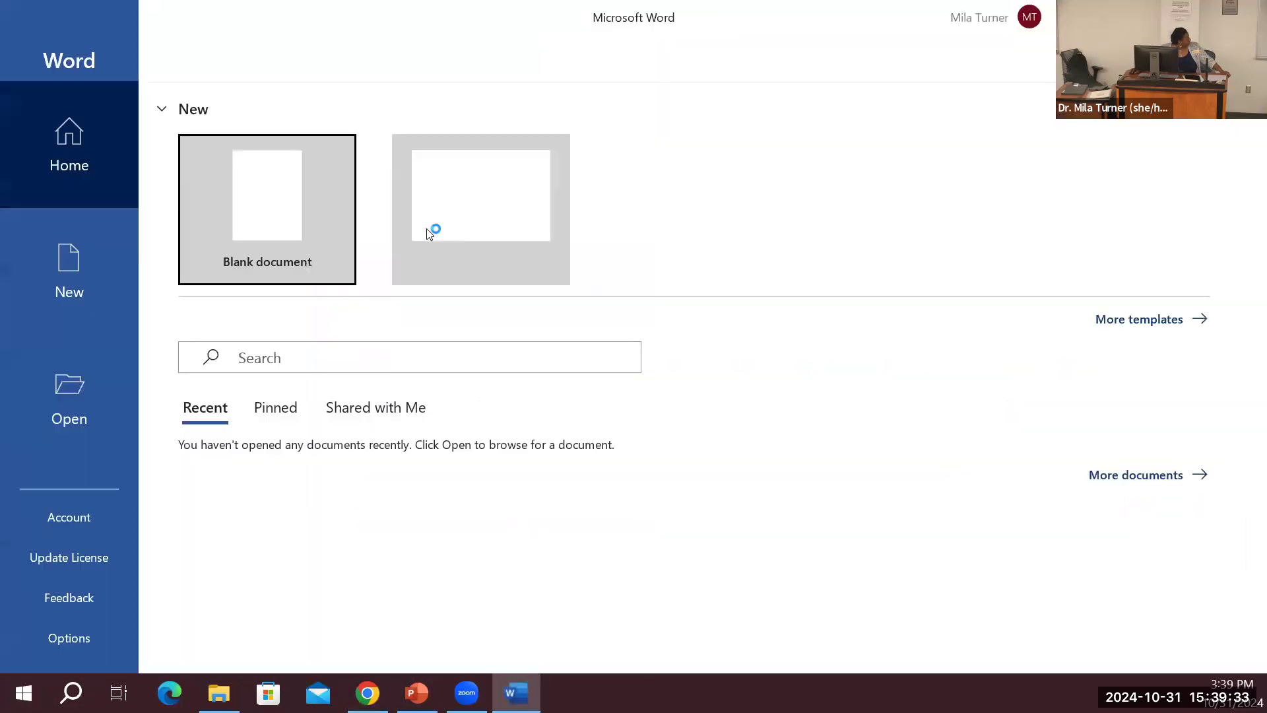
{"action": "left_click", "coordinate": [259, 231]}
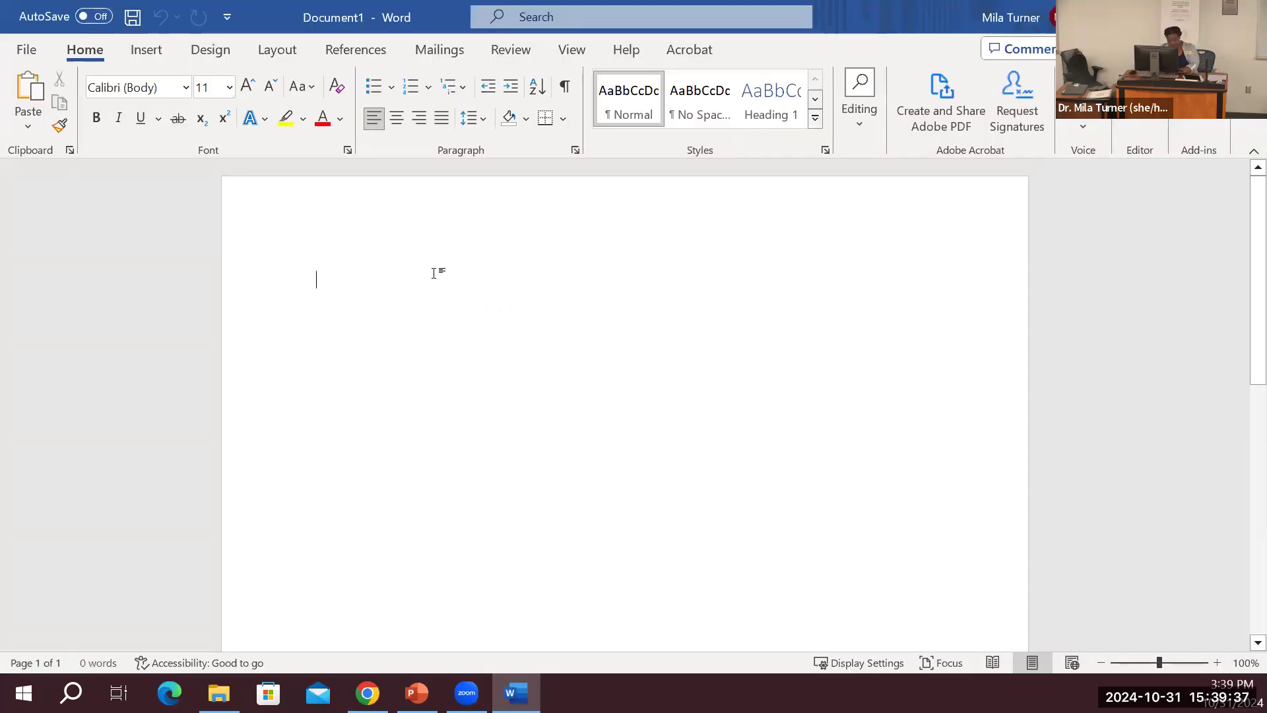
{"action": "type", "text": "sample file"}
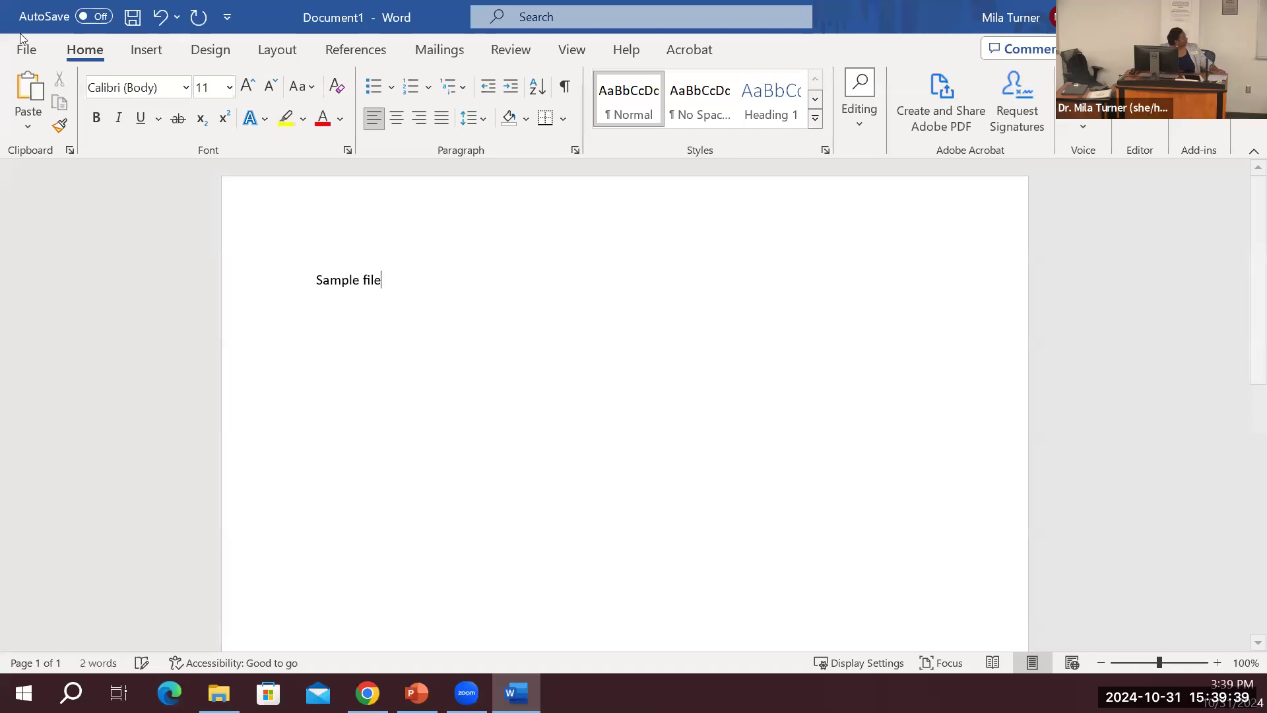
{"action": "left_click", "coordinate": [26, 51]}
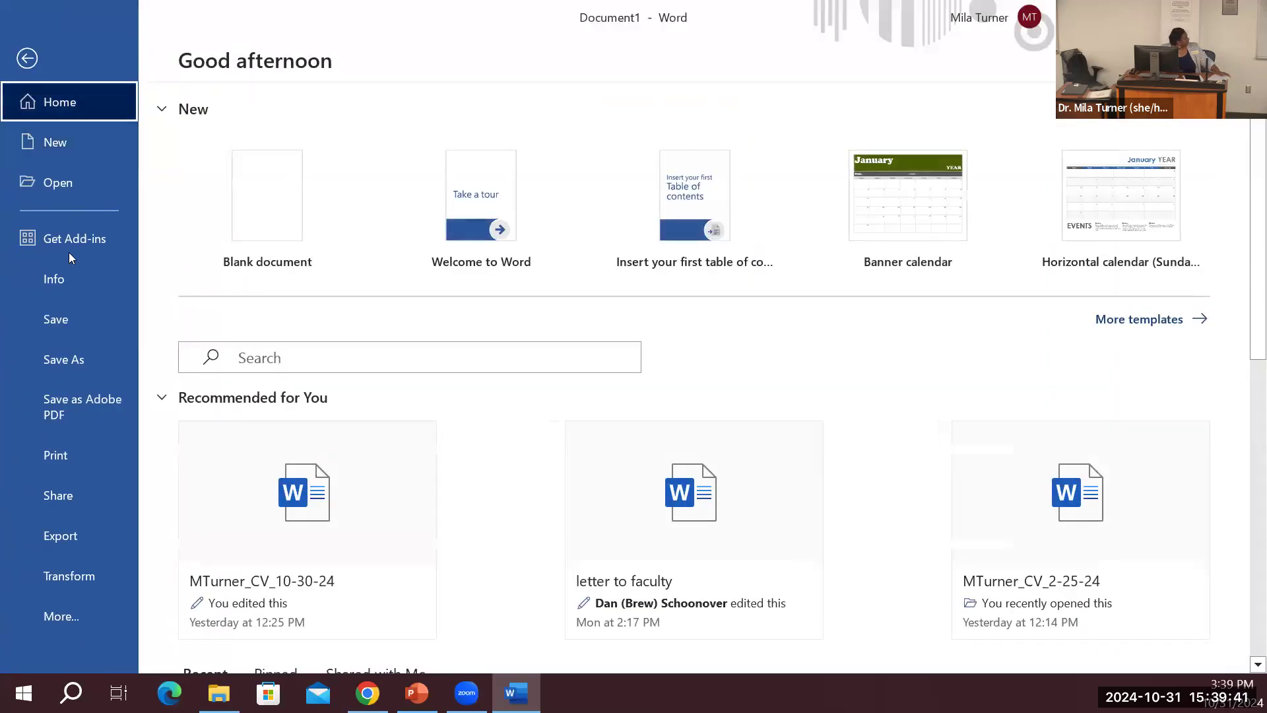
- Save the document to the Desktop as 'Sample file' and close Word
{"action": "left_click", "coordinate": [65, 363]}
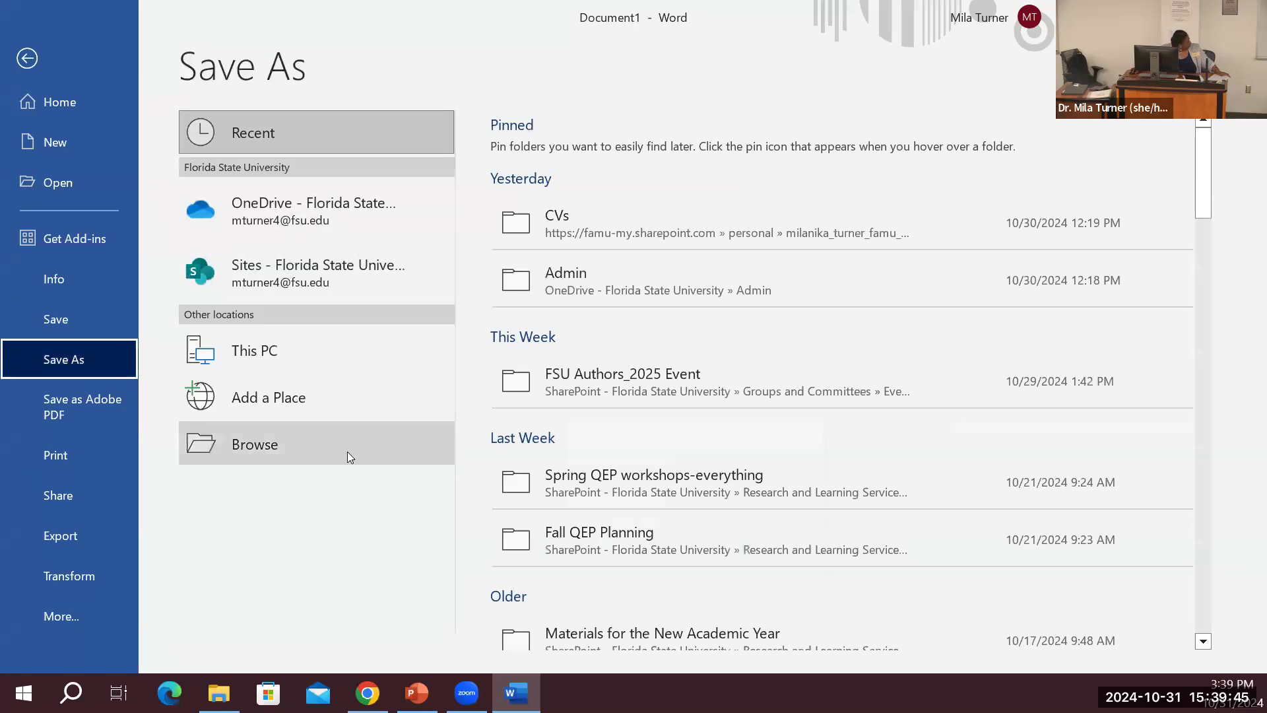
{"action": "left_click", "coordinate": [348, 452]}
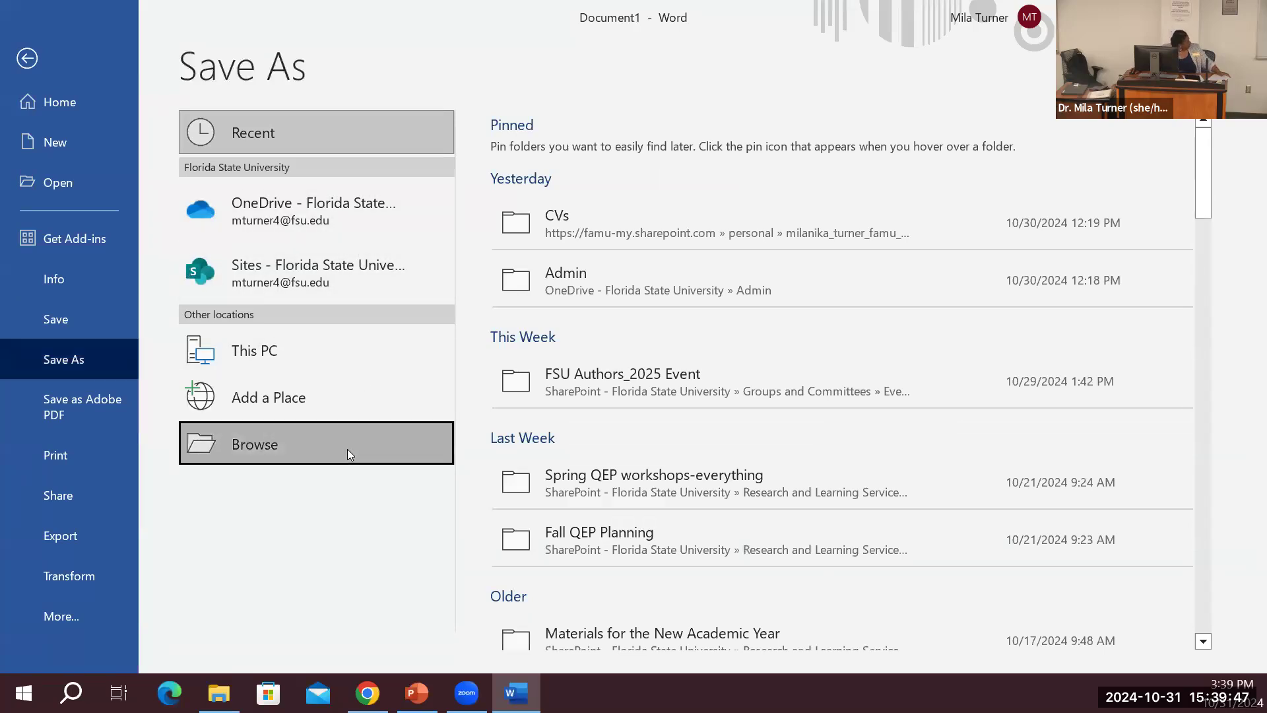
{"action": "left_click", "coordinate": [81, 146]}
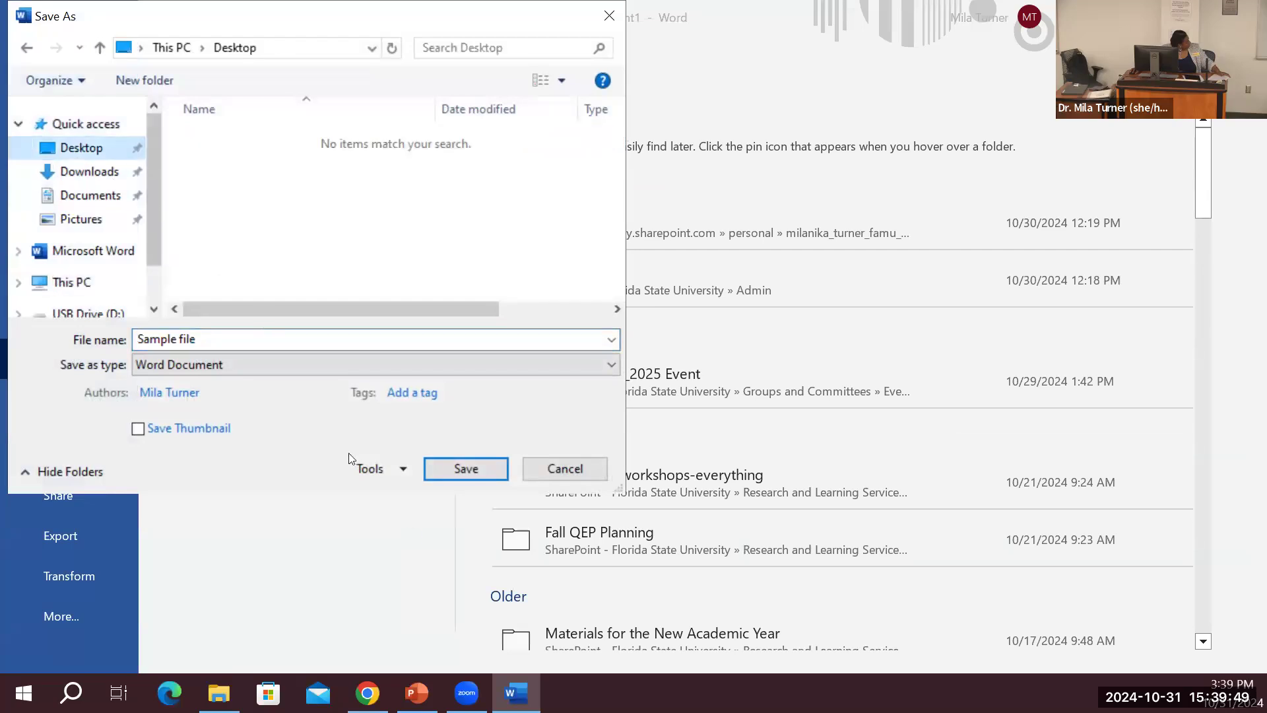
{"action": "left_click", "coordinate": [458, 462]}
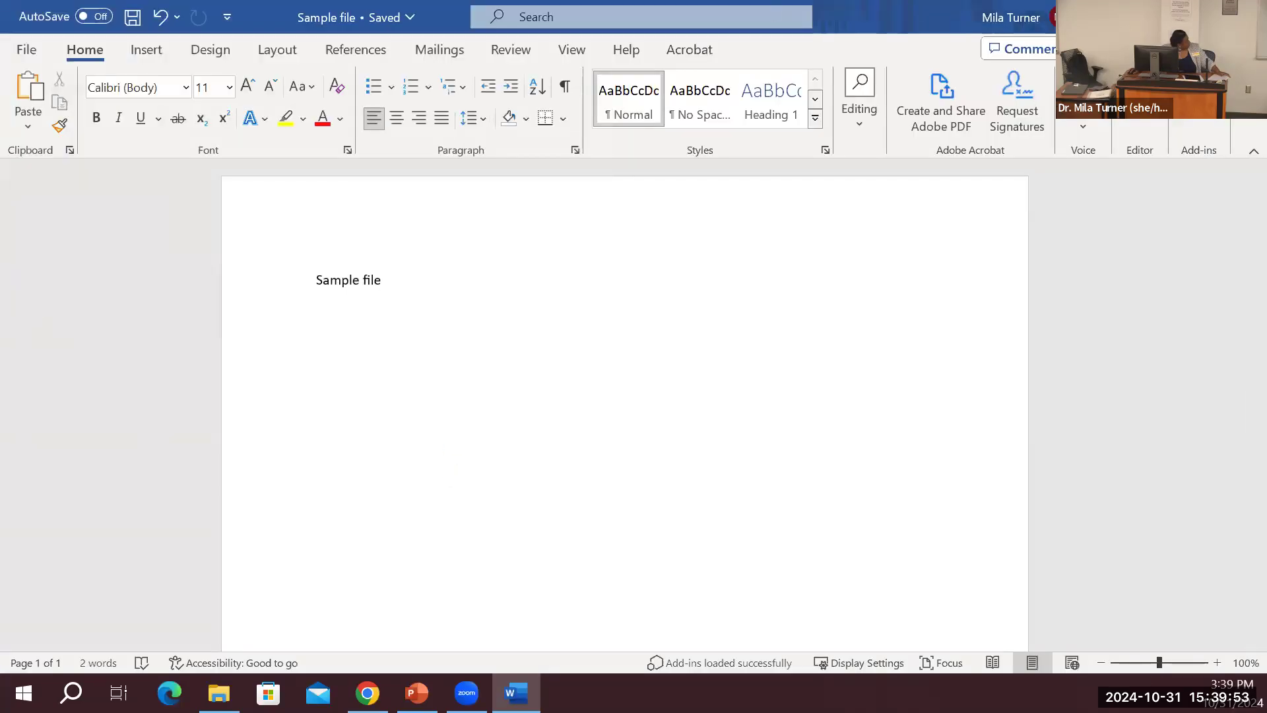
{"action": "left_click", "coordinate": [1246, 16]}
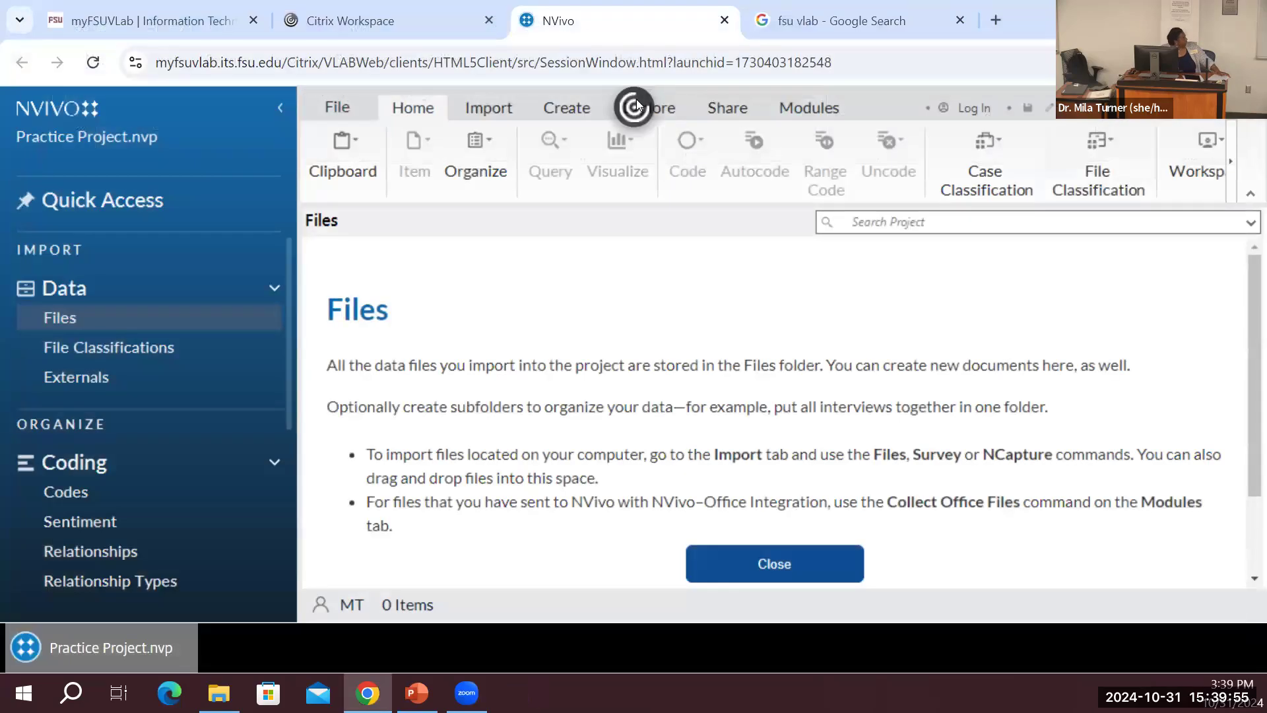
- Choose Sample file from the local Desktop as the file to upload into the session
{"action": "left_click", "coordinate": [635, 104]}
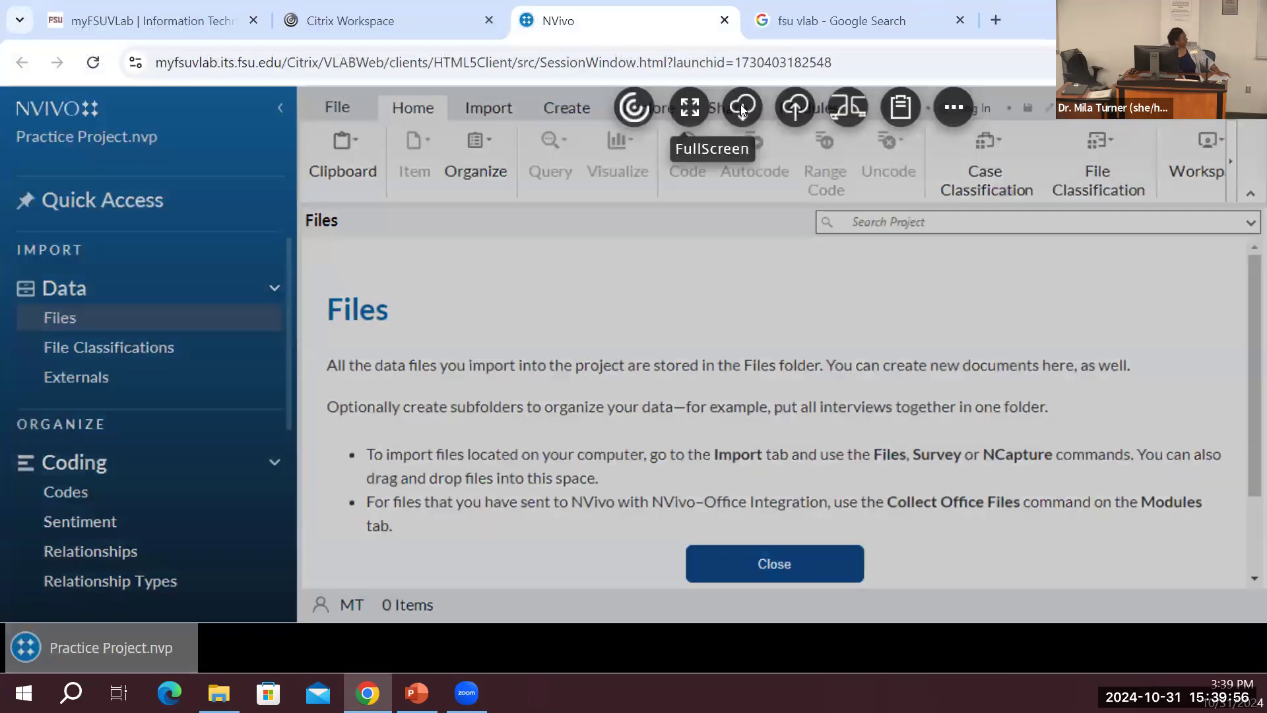
{"action": "left_click", "coordinate": [795, 107]}
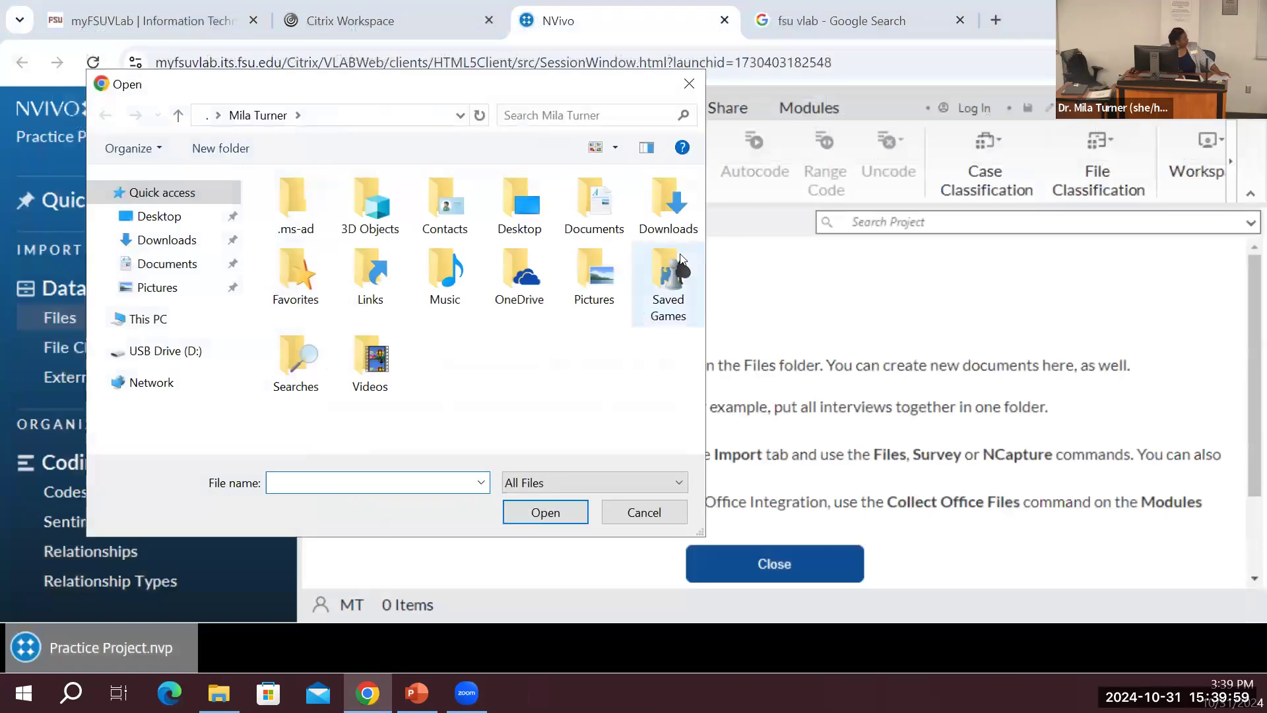
{"action": "left_click", "coordinate": [177, 218]}
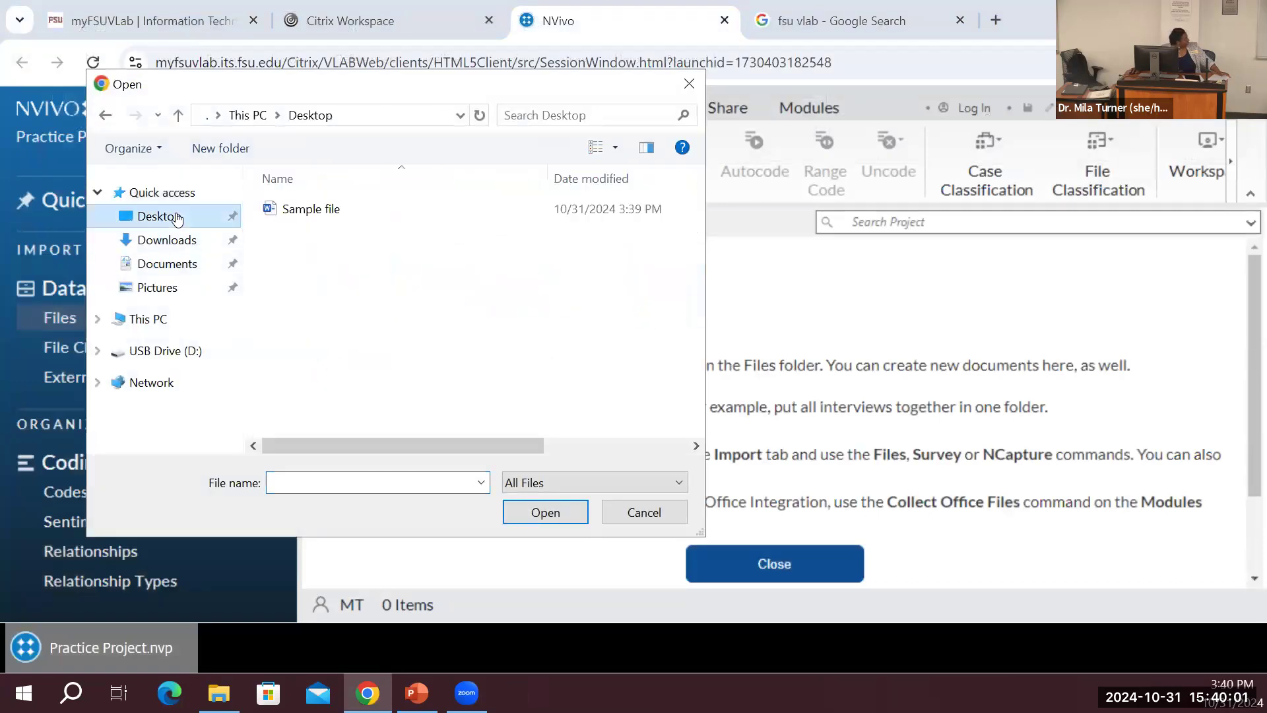
{"action": "left_click", "coordinate": [353, 210]}
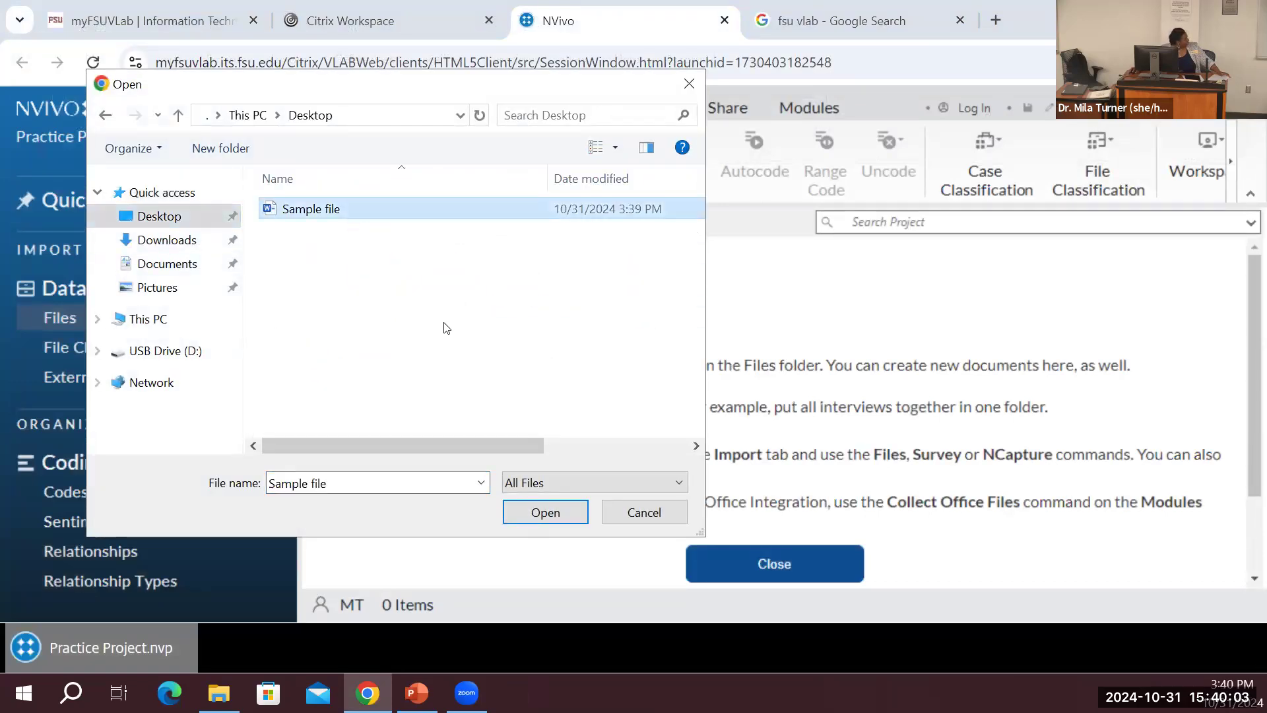
{"action": "left_click", "coordinate": [538, 514]}
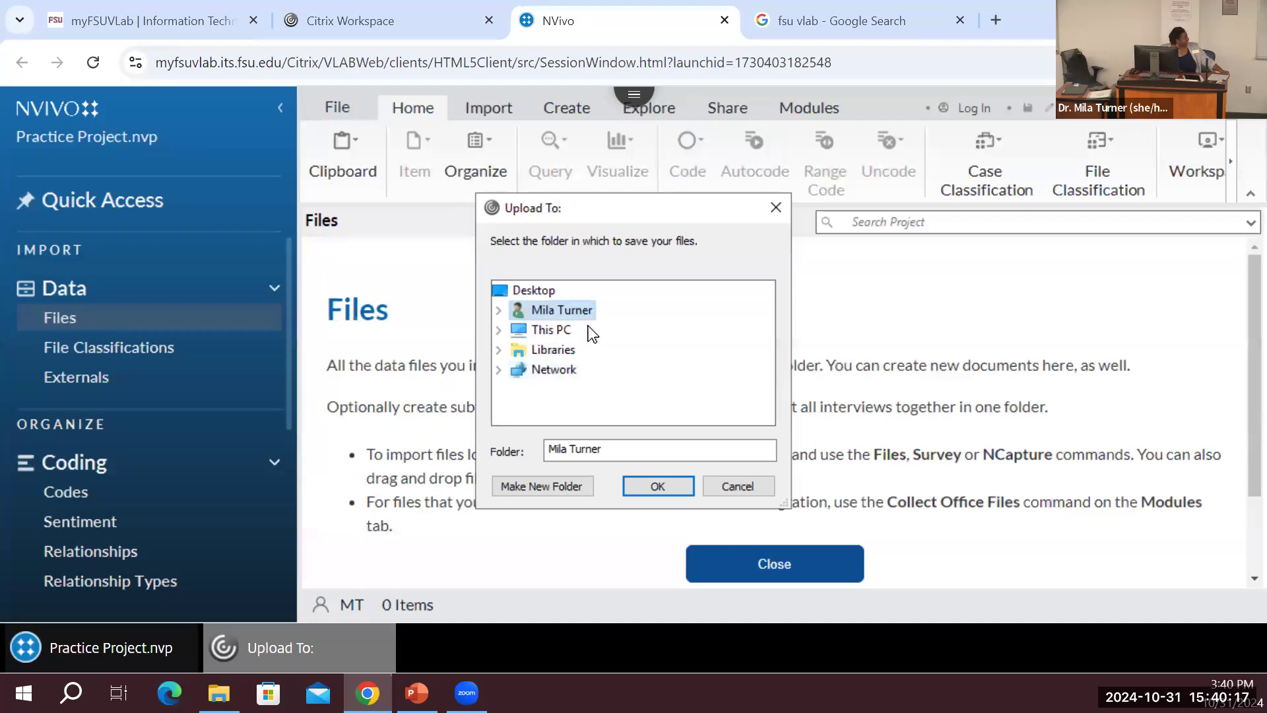
- Set the remote user's Desktop folder as the upload destination for Sample file
{"action": "left_click", "coordinate": [499, 310]}
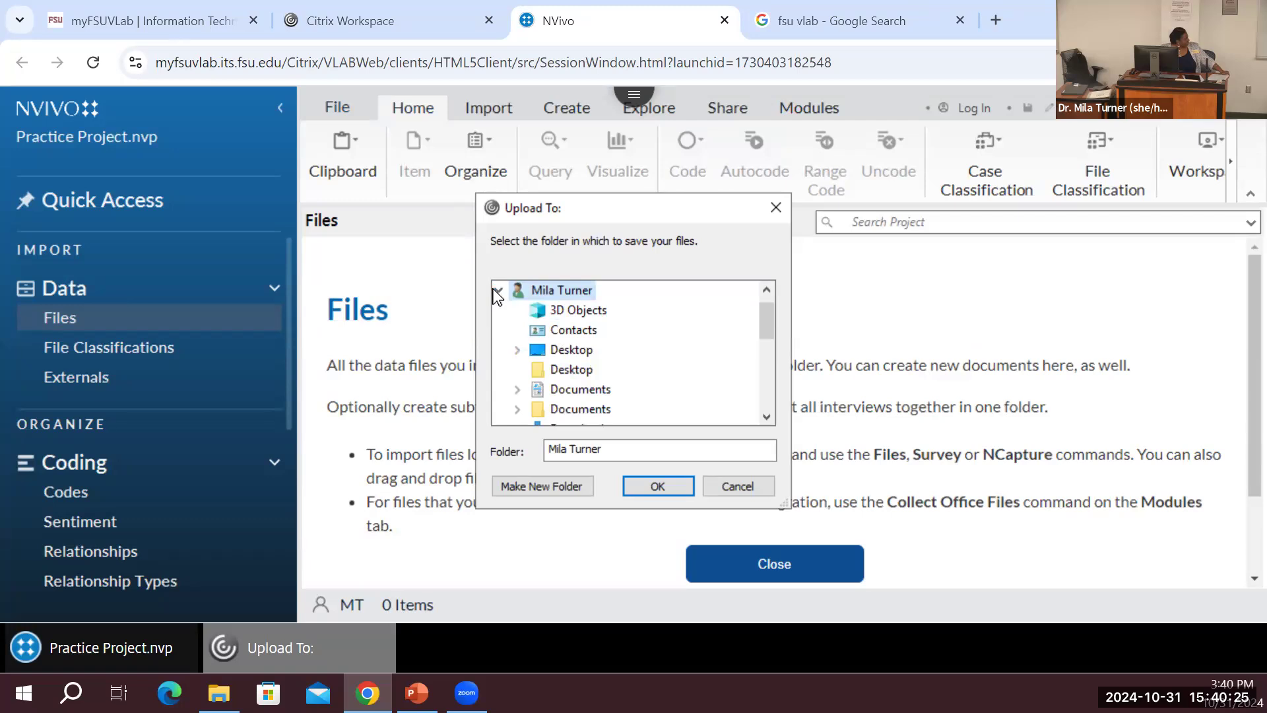
{"action": "left_click", "coordinate": [499, 289]}
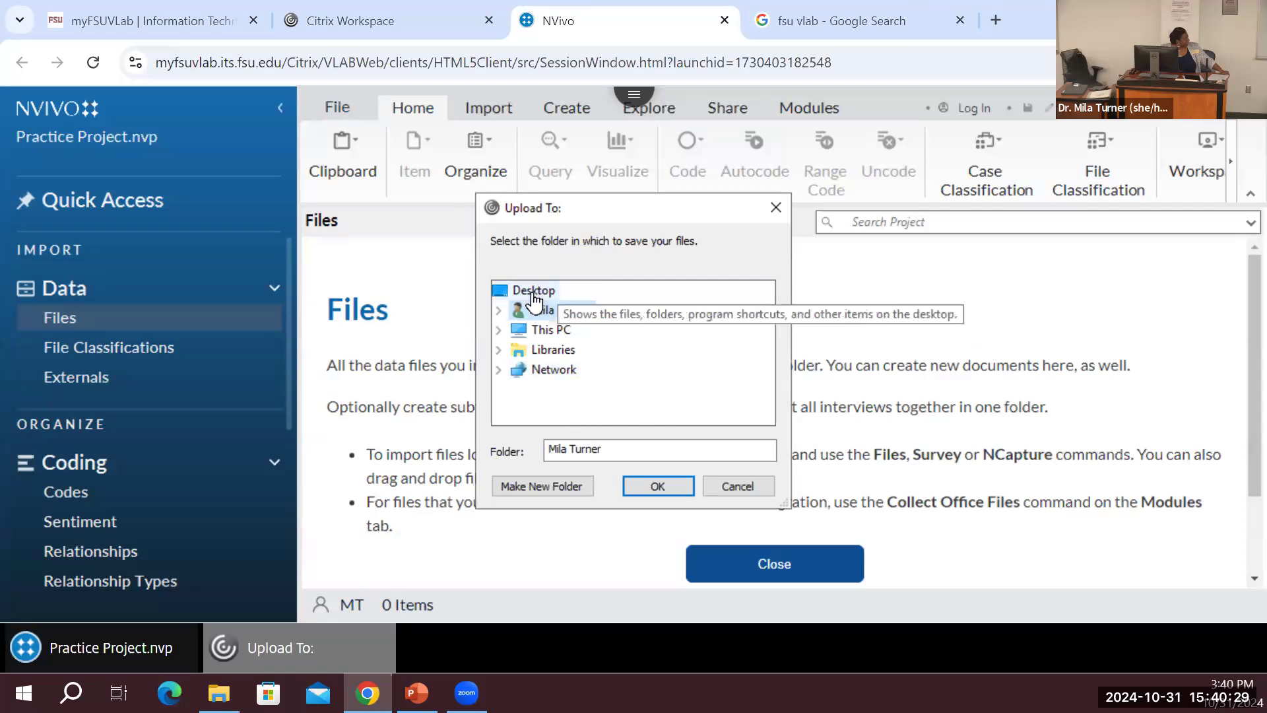
{"action": "left_click", "coordinate": [500, 310]}
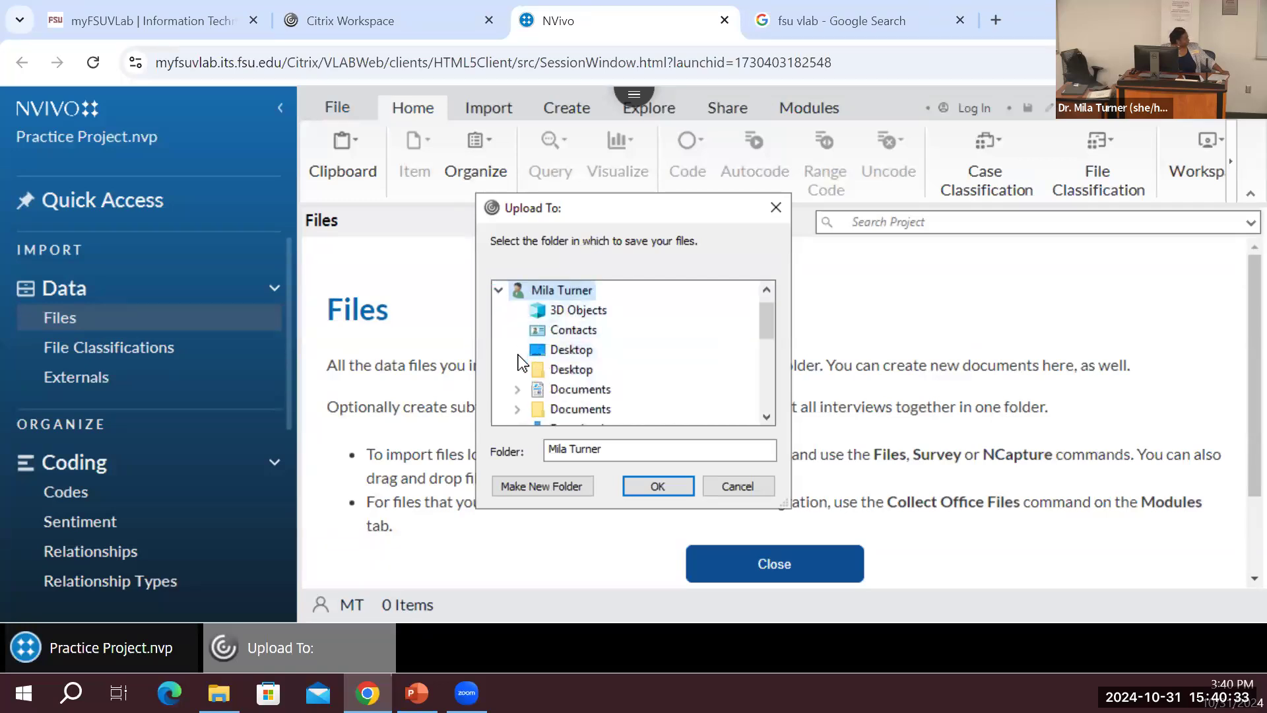
{"action": "left_click", "coordinate": [538, 355]}
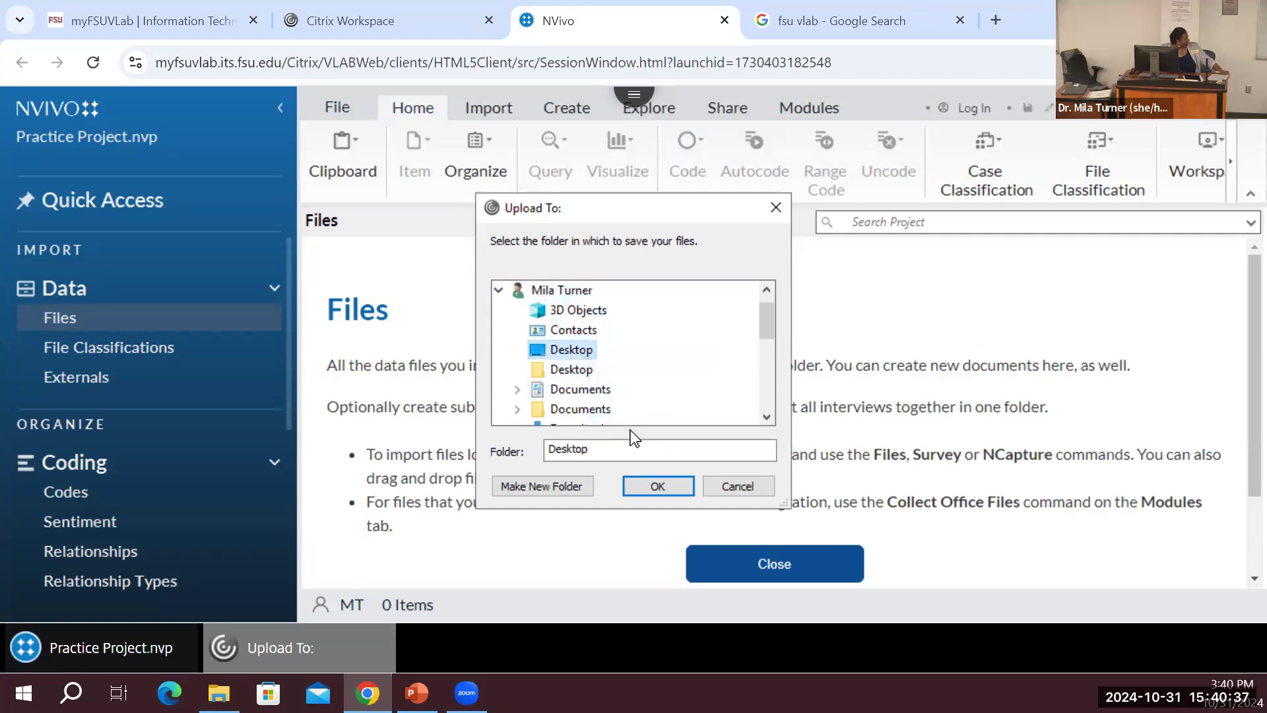
{"action": "left_click", "coordinate": [650, 487]}
{"action": "left_click", "coordinate": [657, 487]}
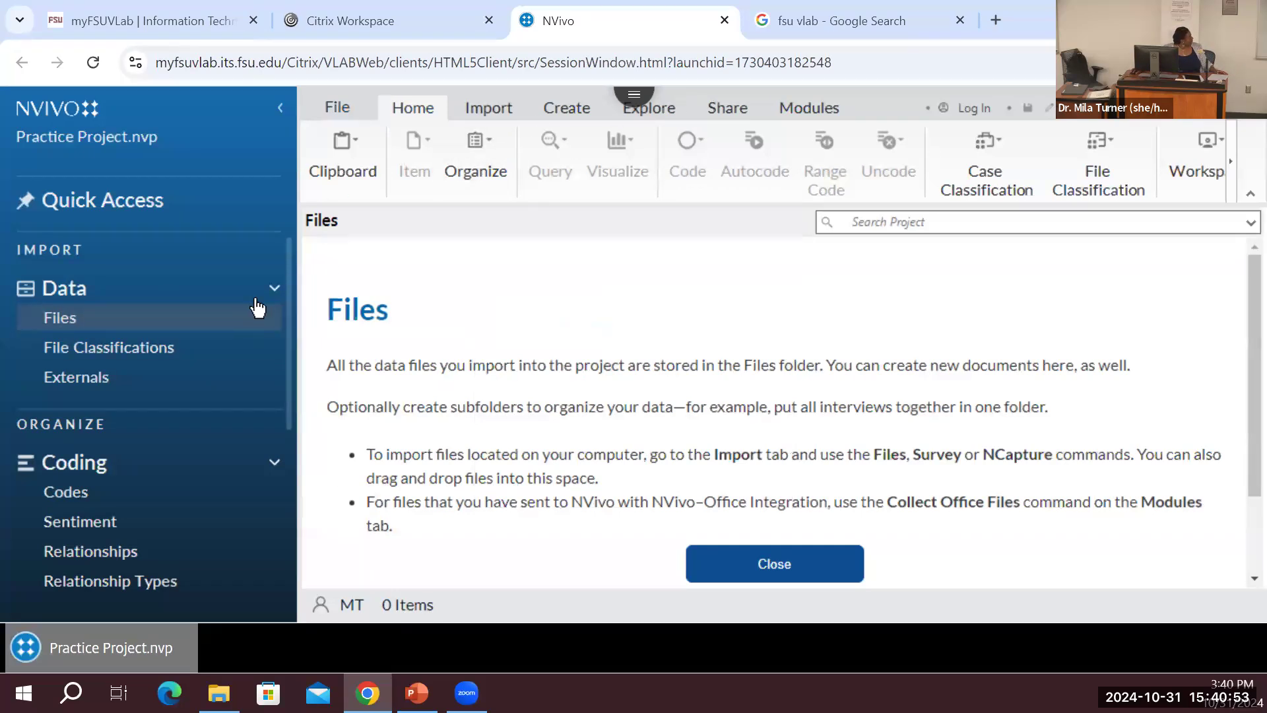
- Start an Import Files and pick Sample file.docx from the remote Desktop
{"action": "left_click", "coordinate": [342, 108]}
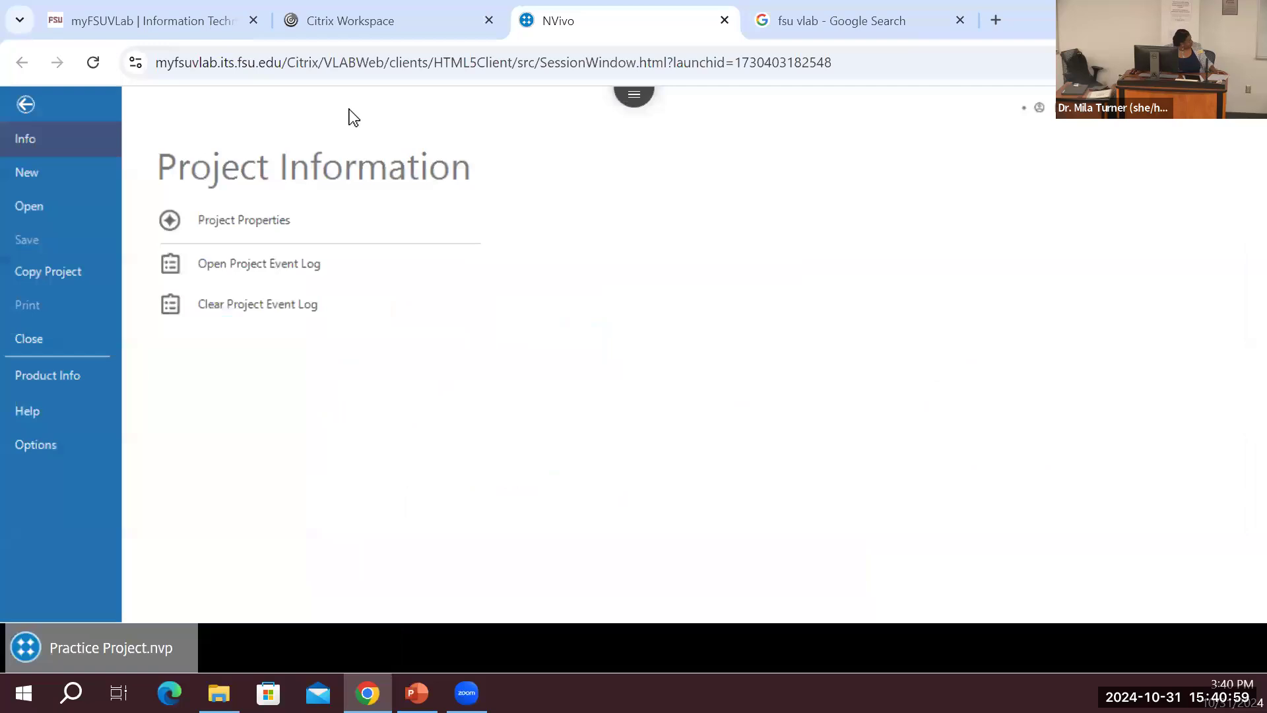
{"action": "left_click", "coordinate": [33, 105]}
{"action": "left_click", "coordinate": [478, 110]}
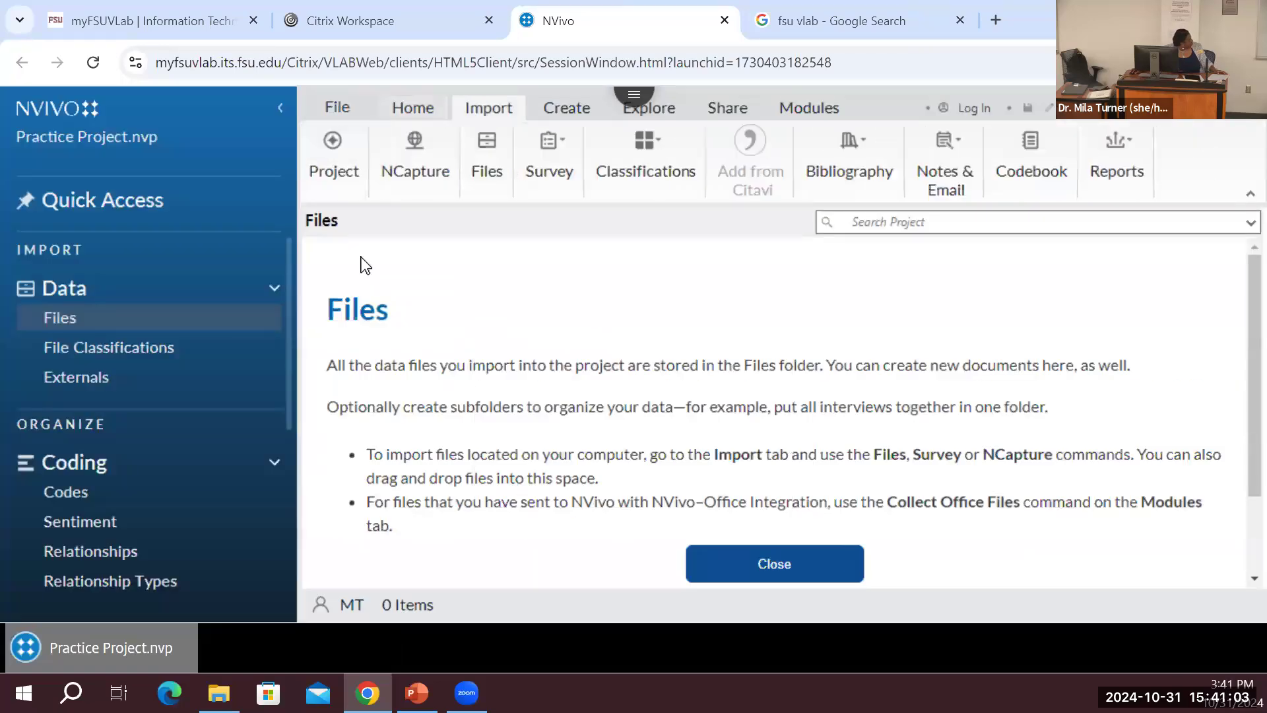
{"action": "left_click", "coordinate": [486, 167]}
{"action": "left_click", "coordinate": [481, 147]}
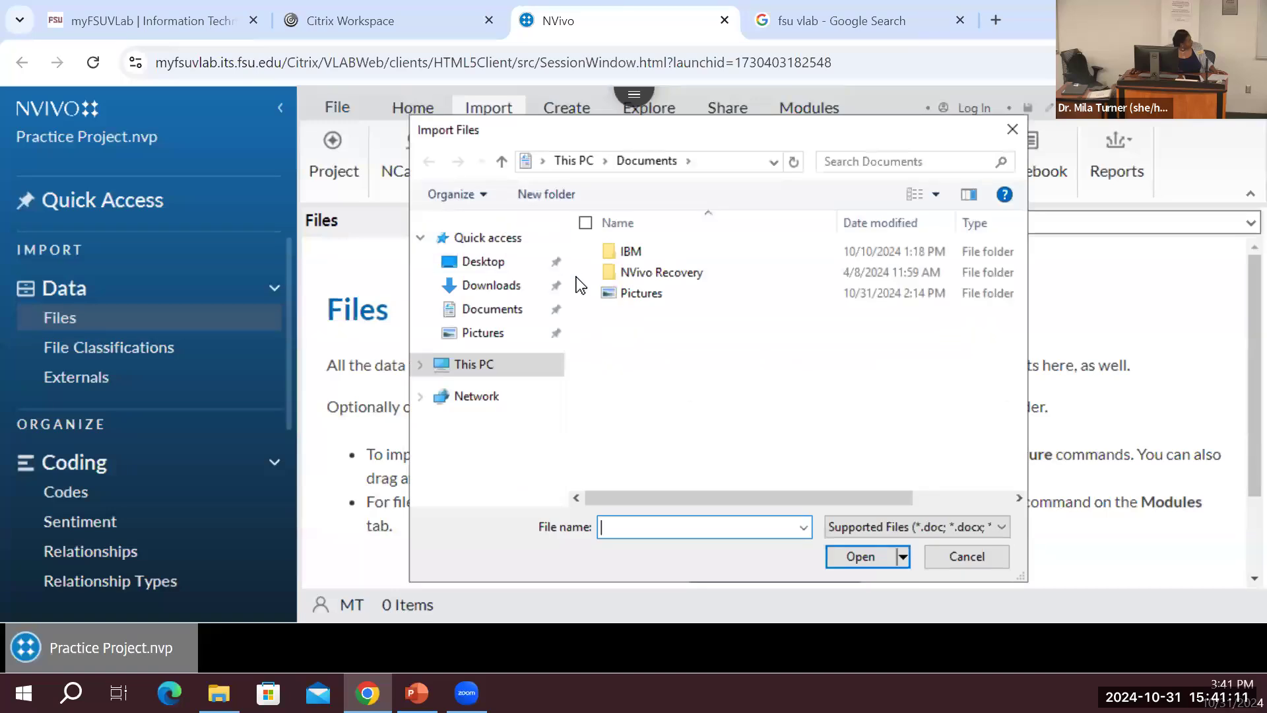
{"action": "left_click", "coordinate": [471, 264]}
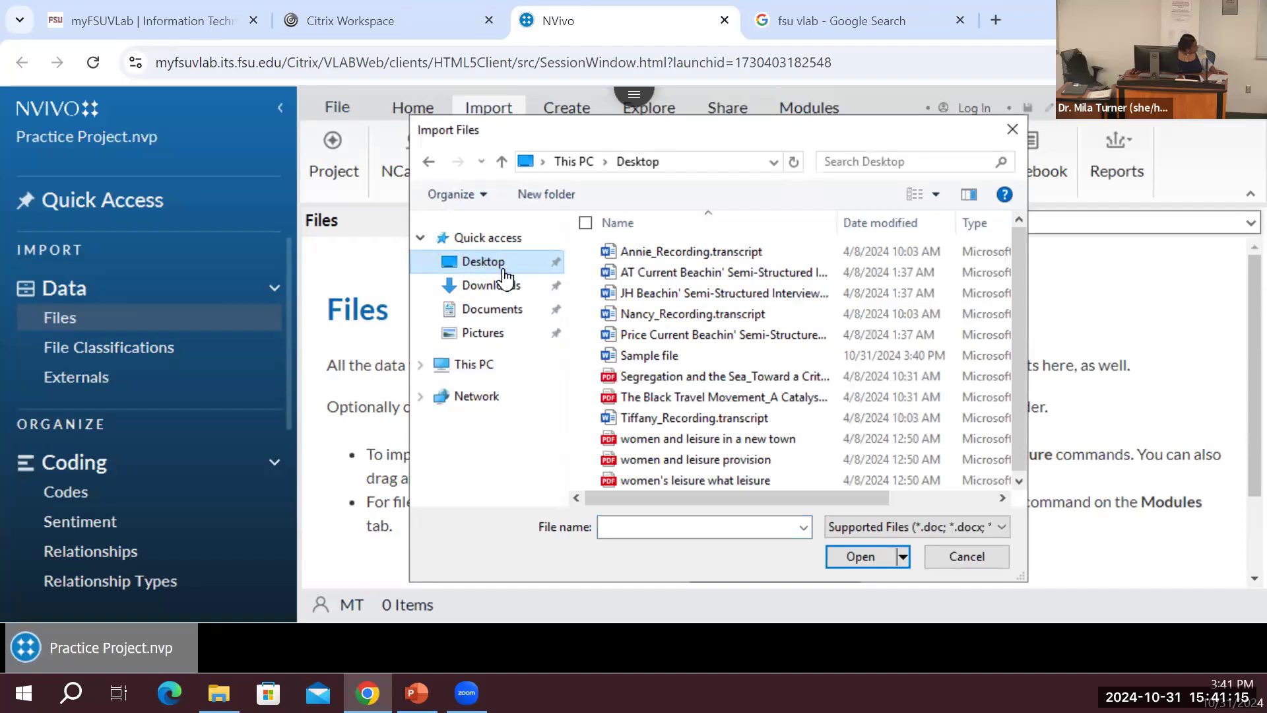
{"action": "left_click", "coordinate": [420, 365]}
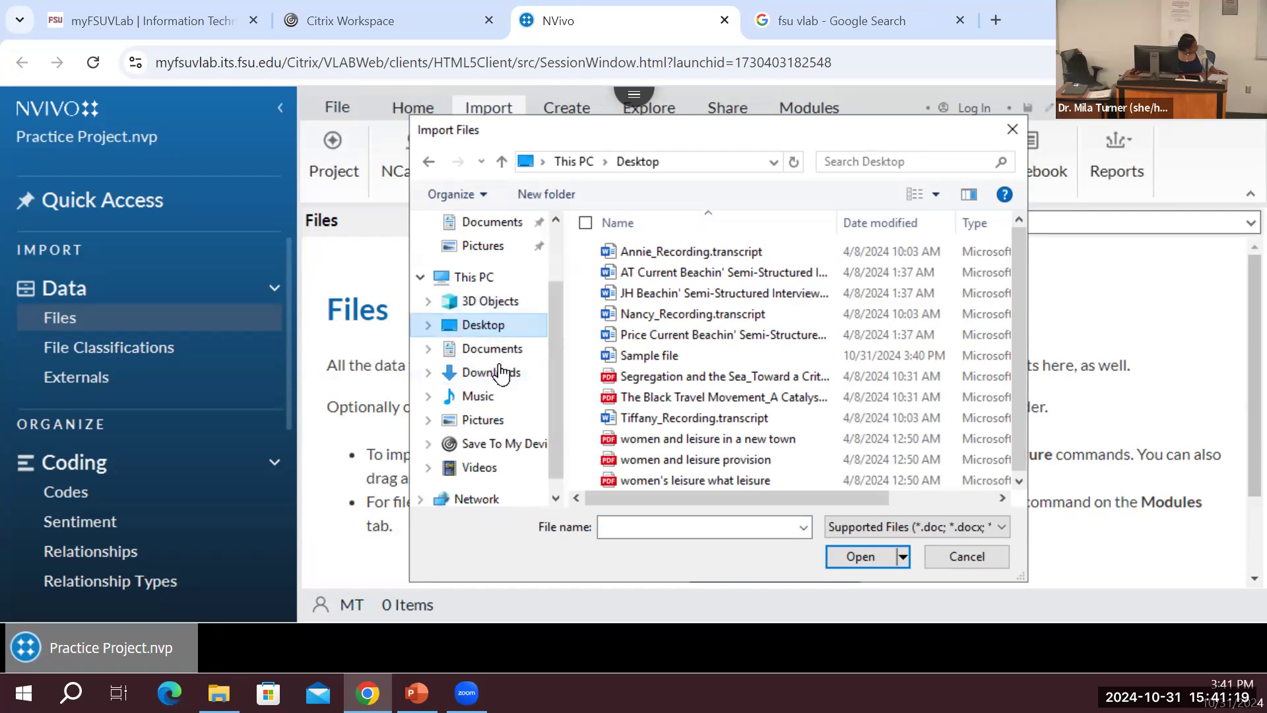
{"action": "scroll", "coordinate": [486, 441], "scroll_direction": "down", "scroll_amount": 1}
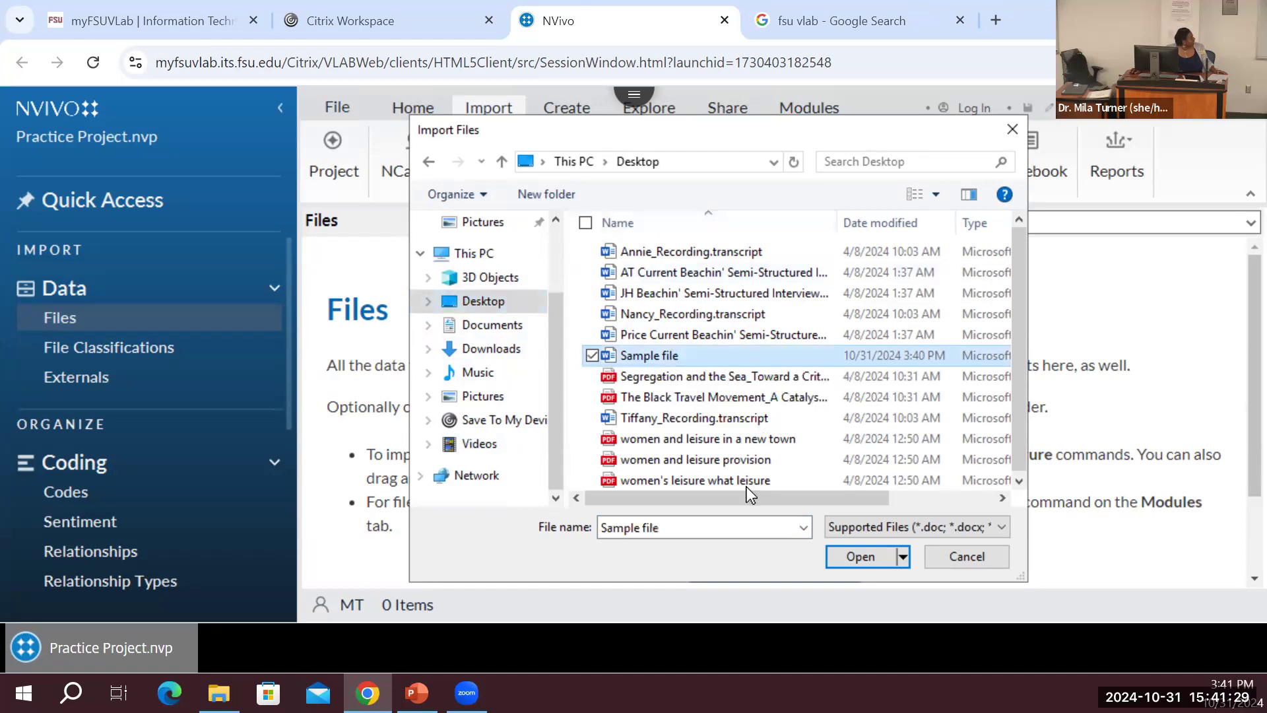
{"action": "left_click", "coordinate": [877, 560]}
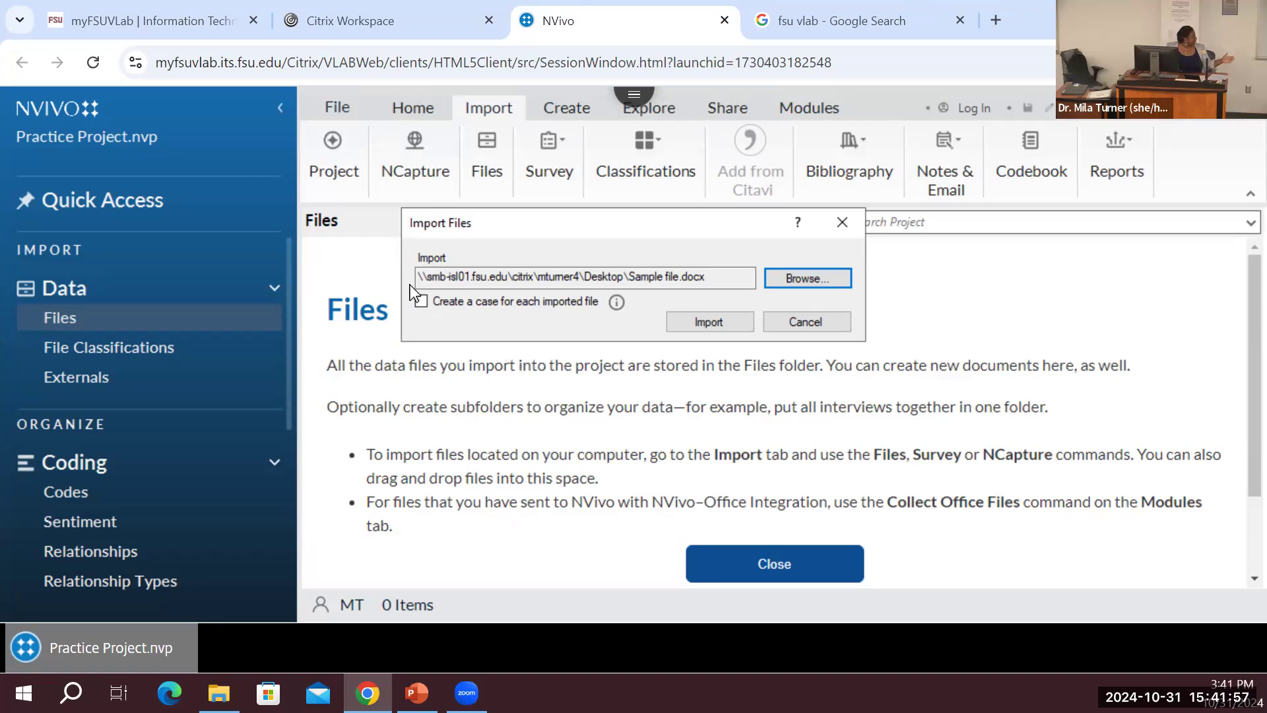
- Import Sample file.docx and accept its 7 KB Document Properties
{"action": "left_click", "coordinate": [718, 319]}
{"action": "left_click", "coordinate": [702, 324]}
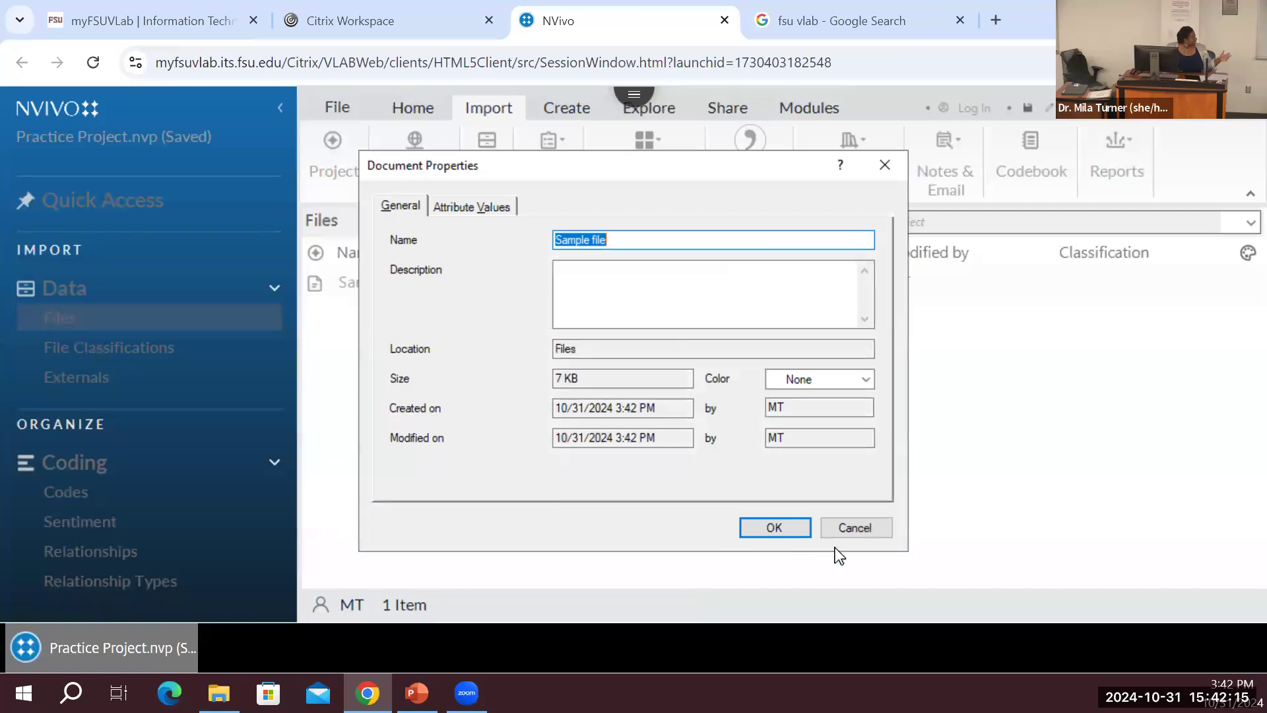
{"action": "left_click", "coordinate": [778, 529]}
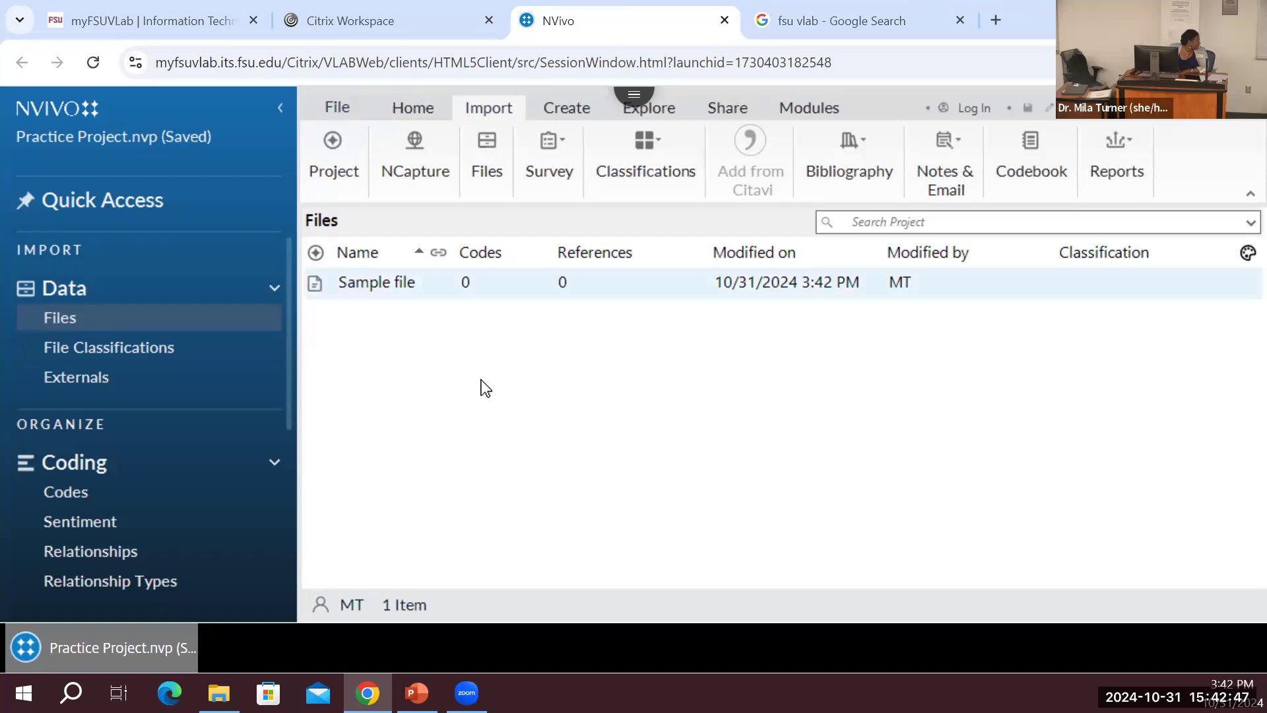
- Switch the ribbon to the Home tab and scroll the Files list
{"action": "left_click", "coordinate": [414, 108]}
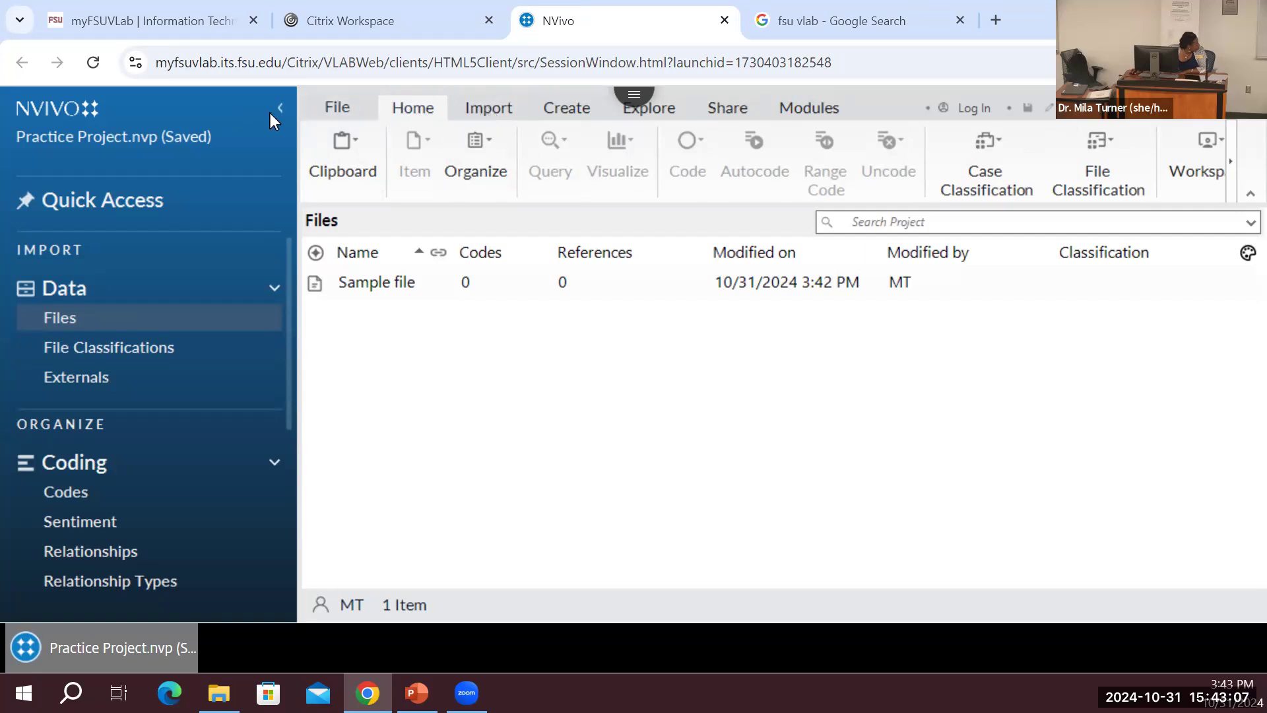
{"action": "scroll", "coordinate": [259, 267], "scroll_direction": "down", "scroll_amount": 3}
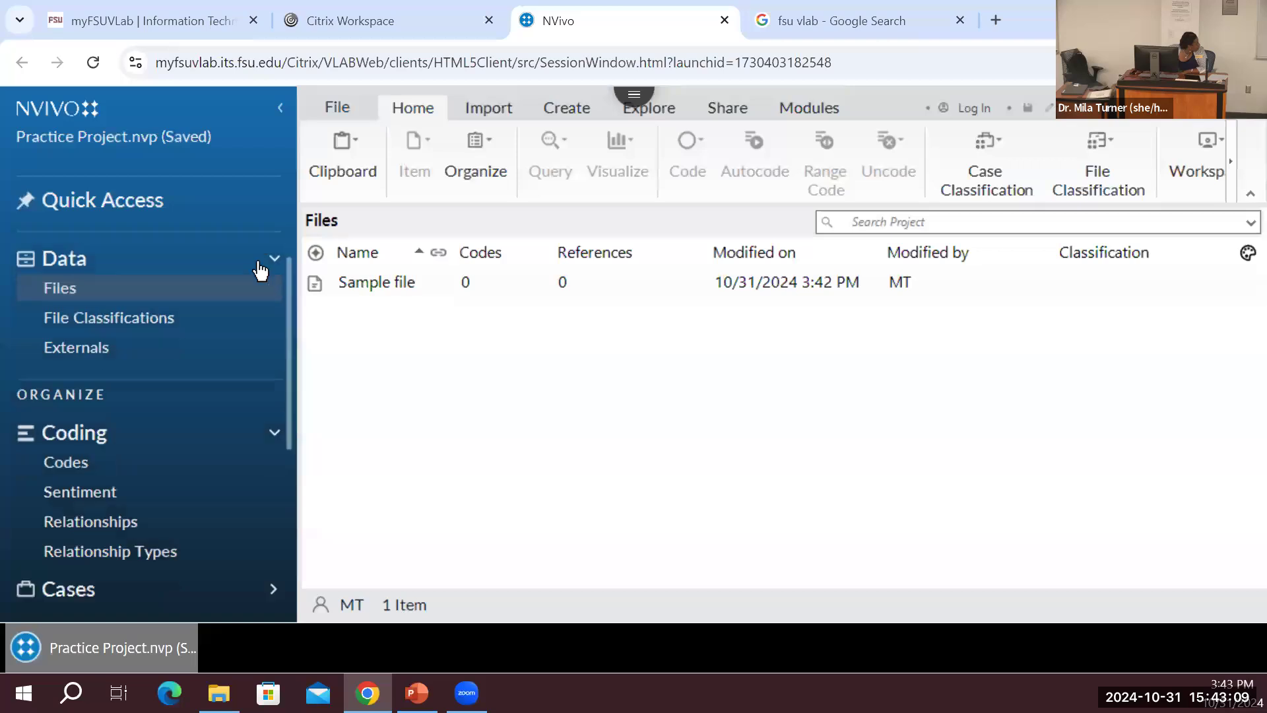
{"action": "scroll", "coordinate": [256, 260], "scroll_direction": "down", "scroll_amount": 1}
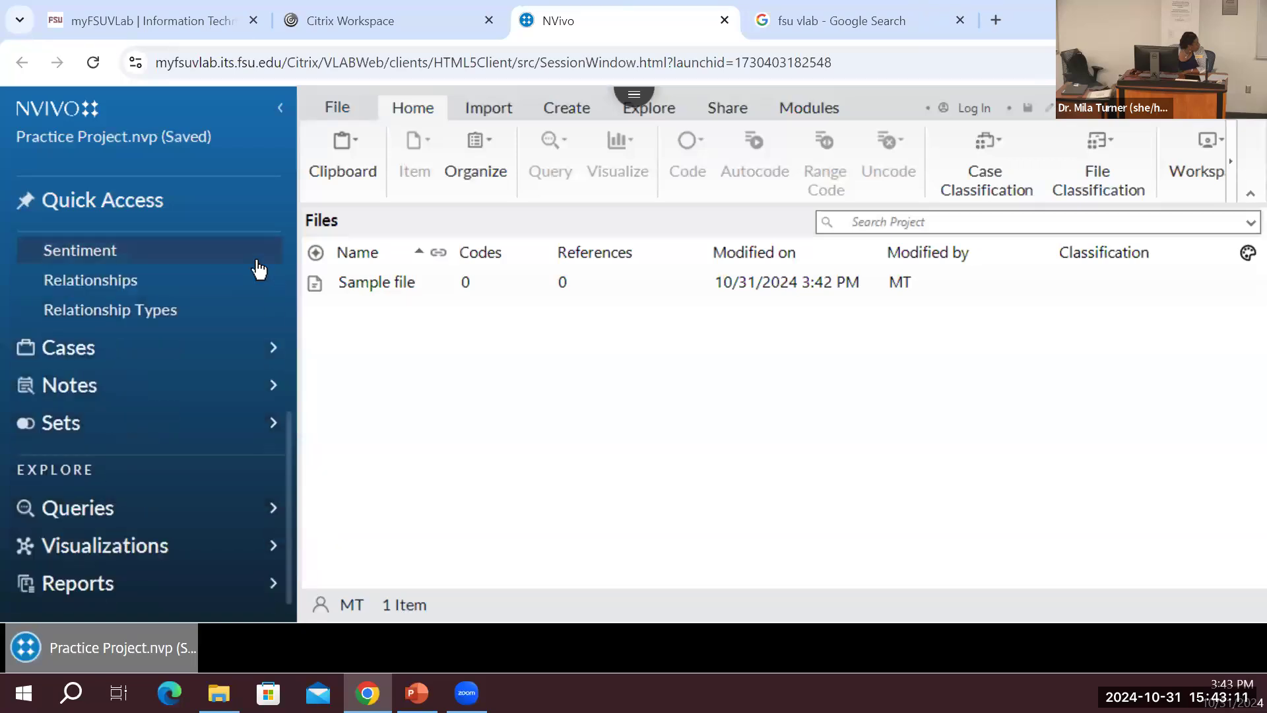
{"action": "scroll", "coordinate": [232, 237], "scroll_direction": "up", "scroll_amount": 3}
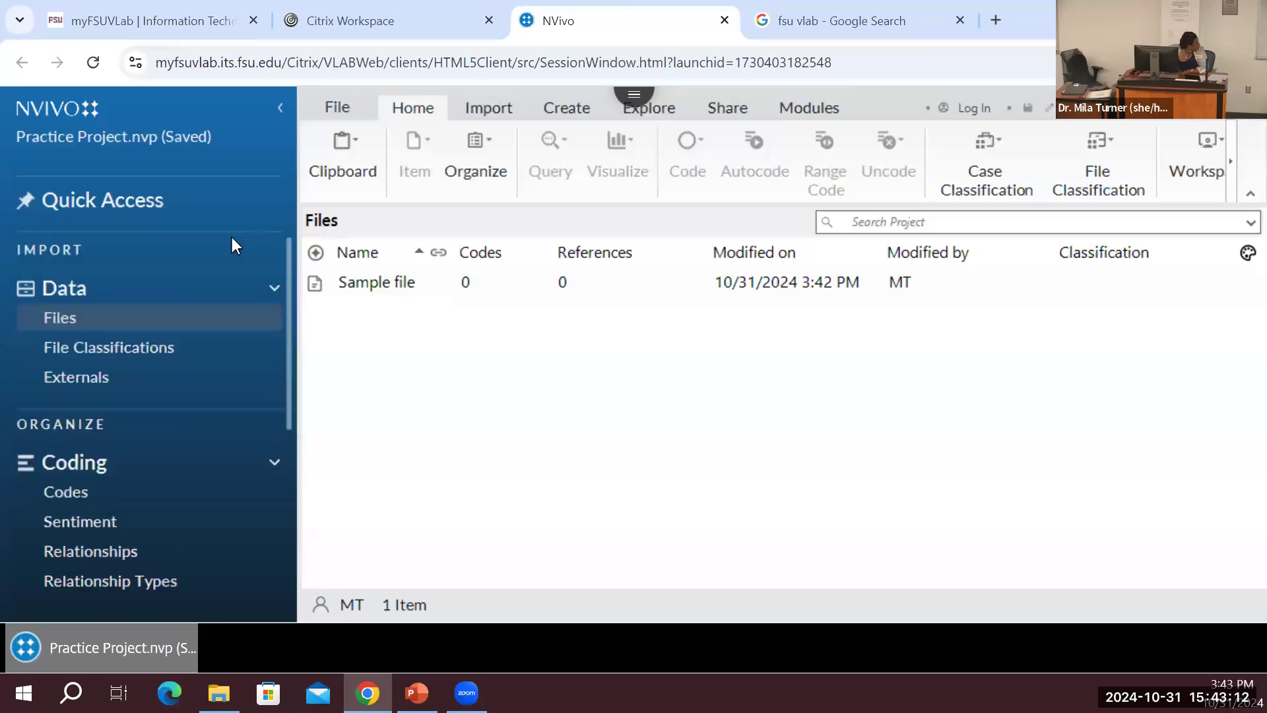
- Collapse and re-expand the navigation pane, checking Sample file shows 0 codes and 0 references
{"action": "left_click", "coordinate": [275, 114]}
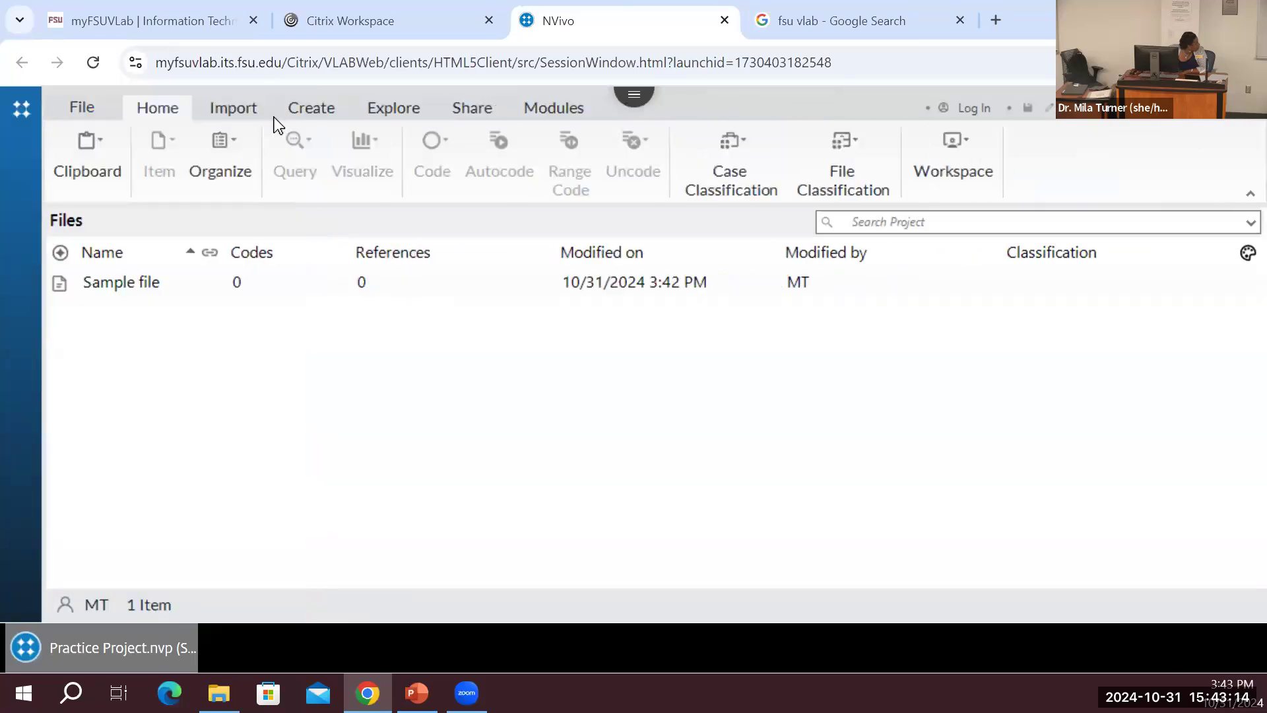
{"action": "left_click", "coordinate": [23, 111]}
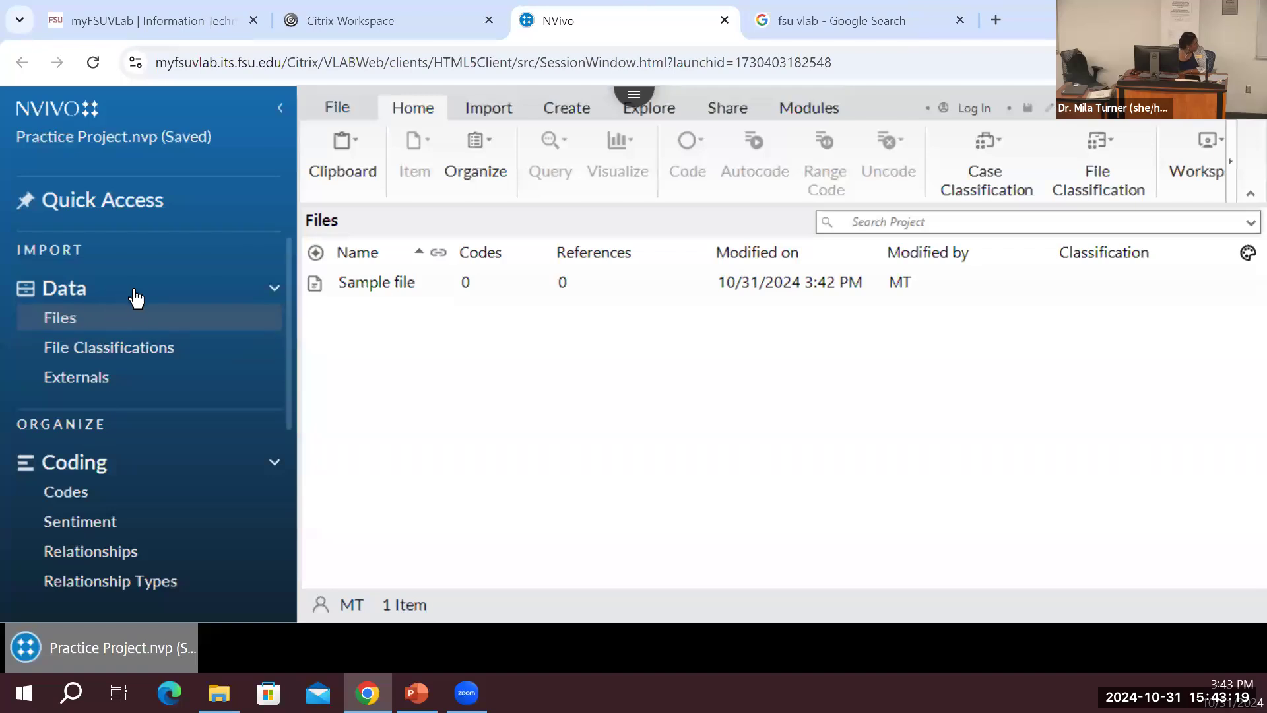
{"action": "scroll", "coordinate": [146, 304], "scroll_direction": "down", "scroll_amount": 1}
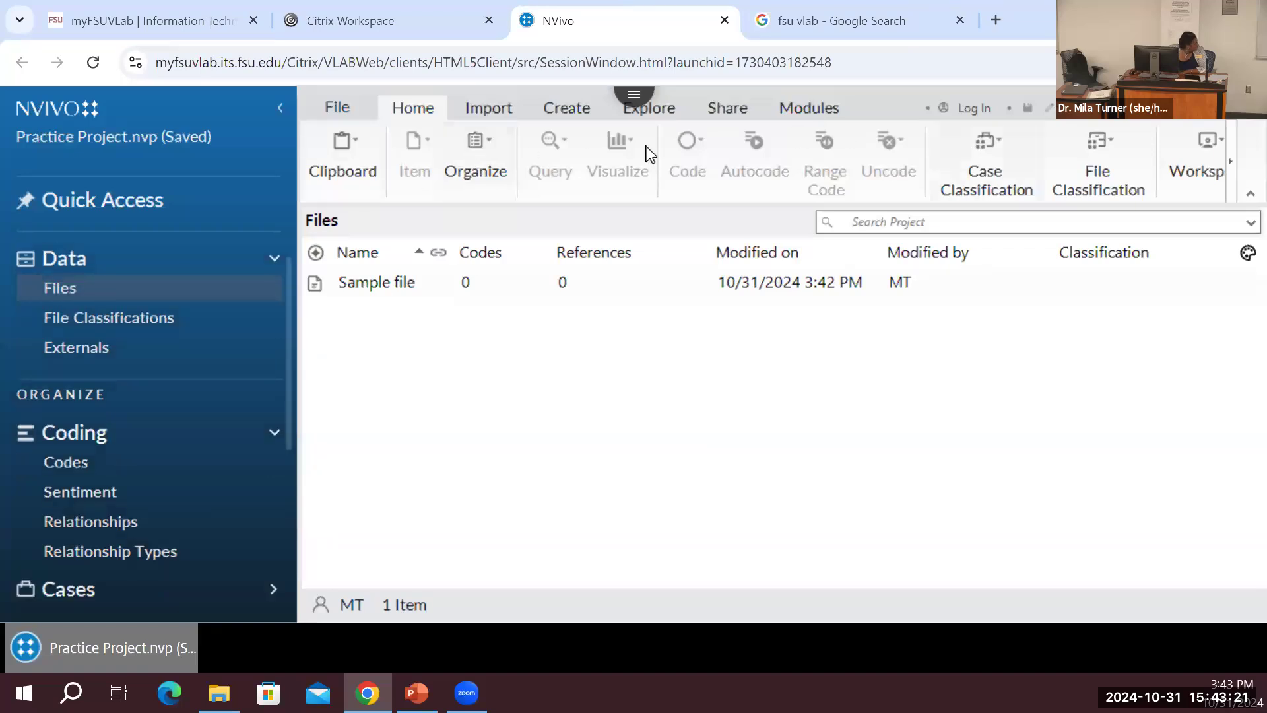
{"action": "scroll", "coordinate": [132, 416], "scroll_direction": "down", "scroll_amount": 5}
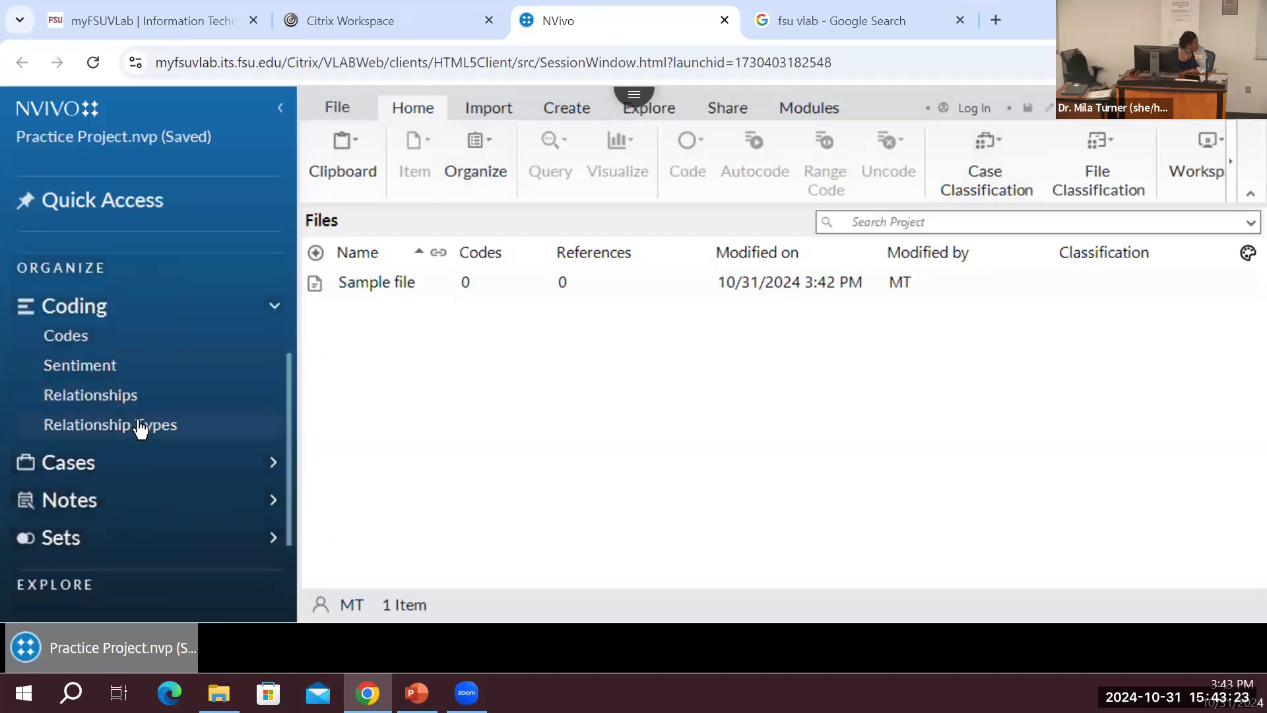
{"action": "scroll", "coordinate": [131, 528], "scroll_direction": "down", "scroll_amount": 2}
{"action": "scroll", "coordinate": [128, 525], "scroll_direction": "down", "scroll_amount": 1}
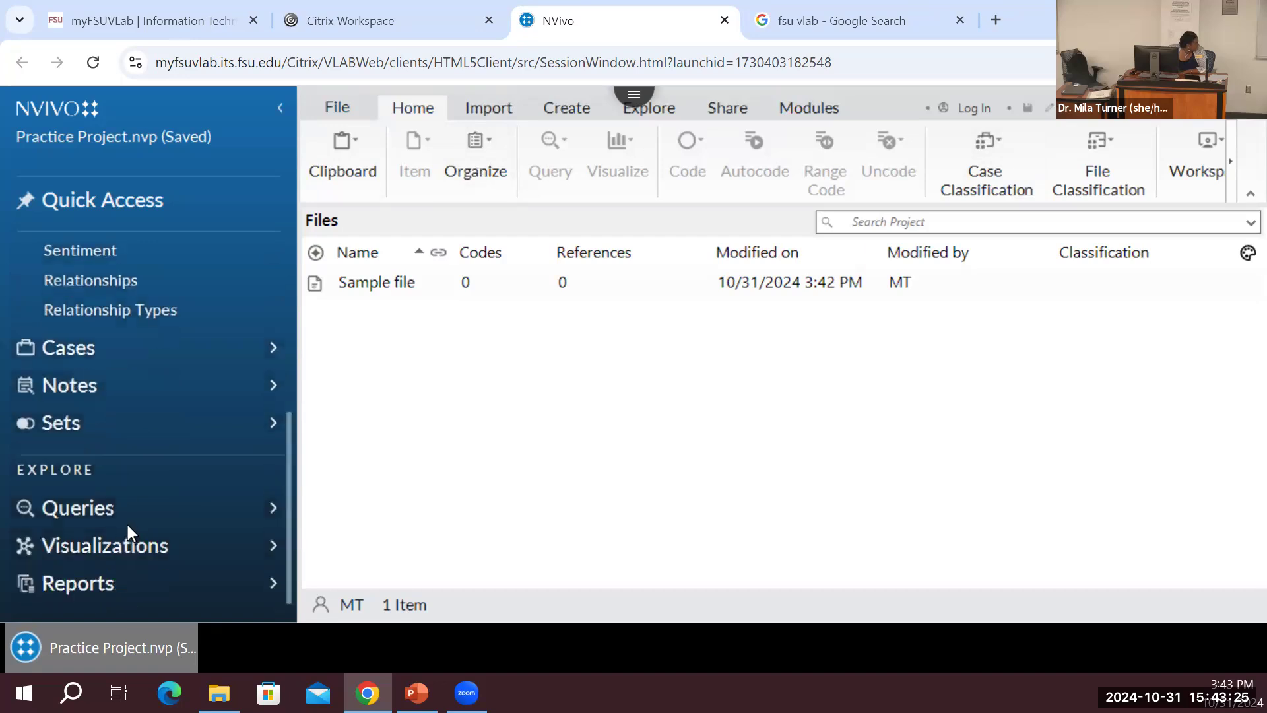
{"action": "scroll", "coordinate": [128, 523], "scroll_direction": "up", "scroll_amount": 9}
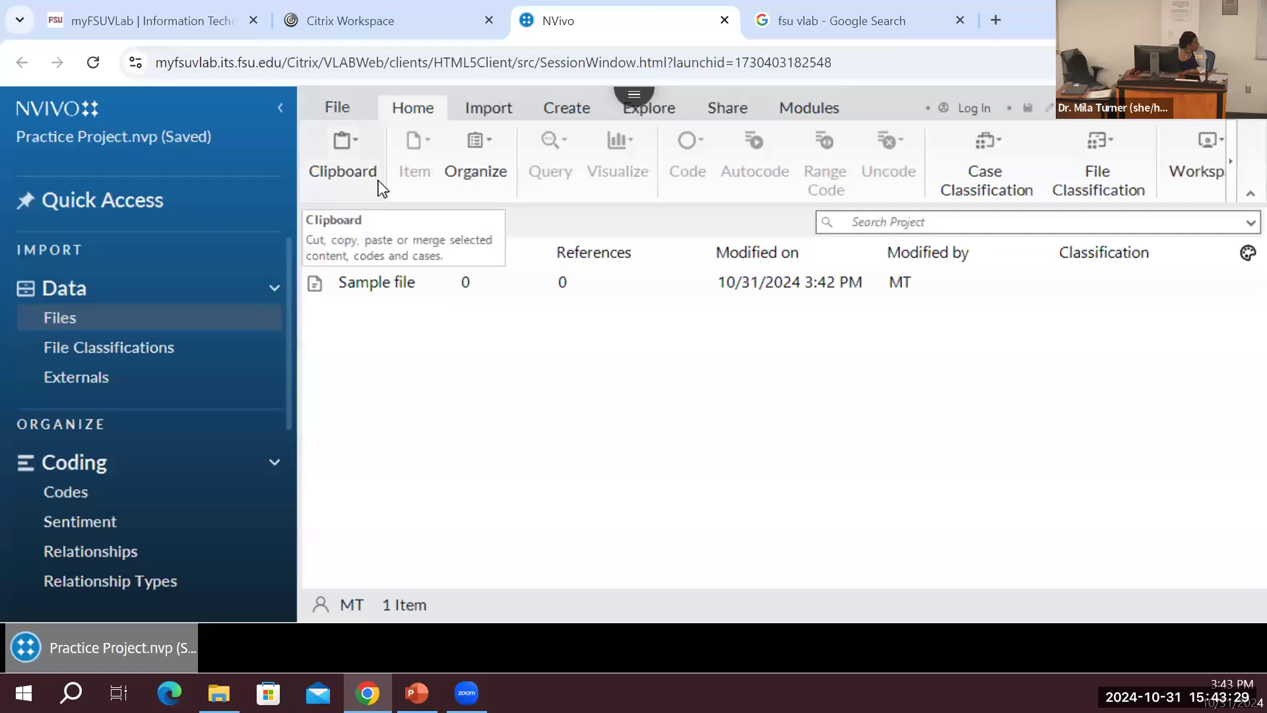
{"action": "left_click", "coordinate": [634, 106]}
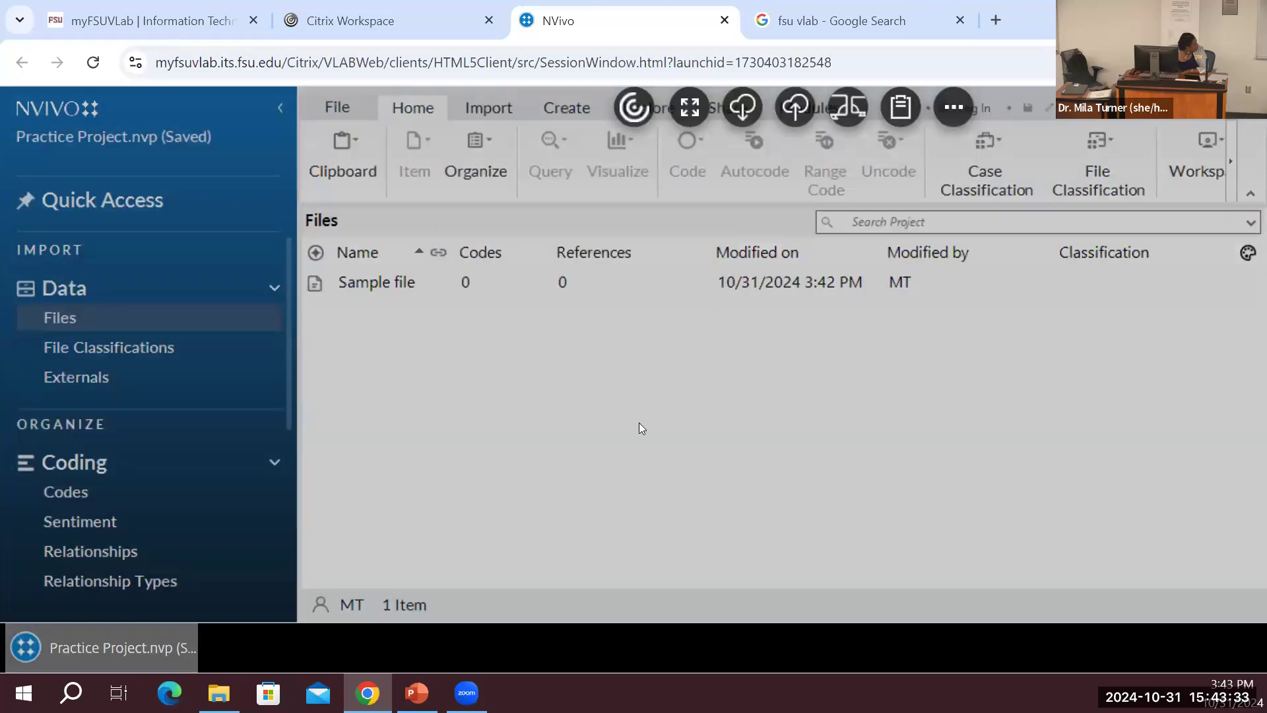
{"action": "left_click", "coordinate": [639, 423]}
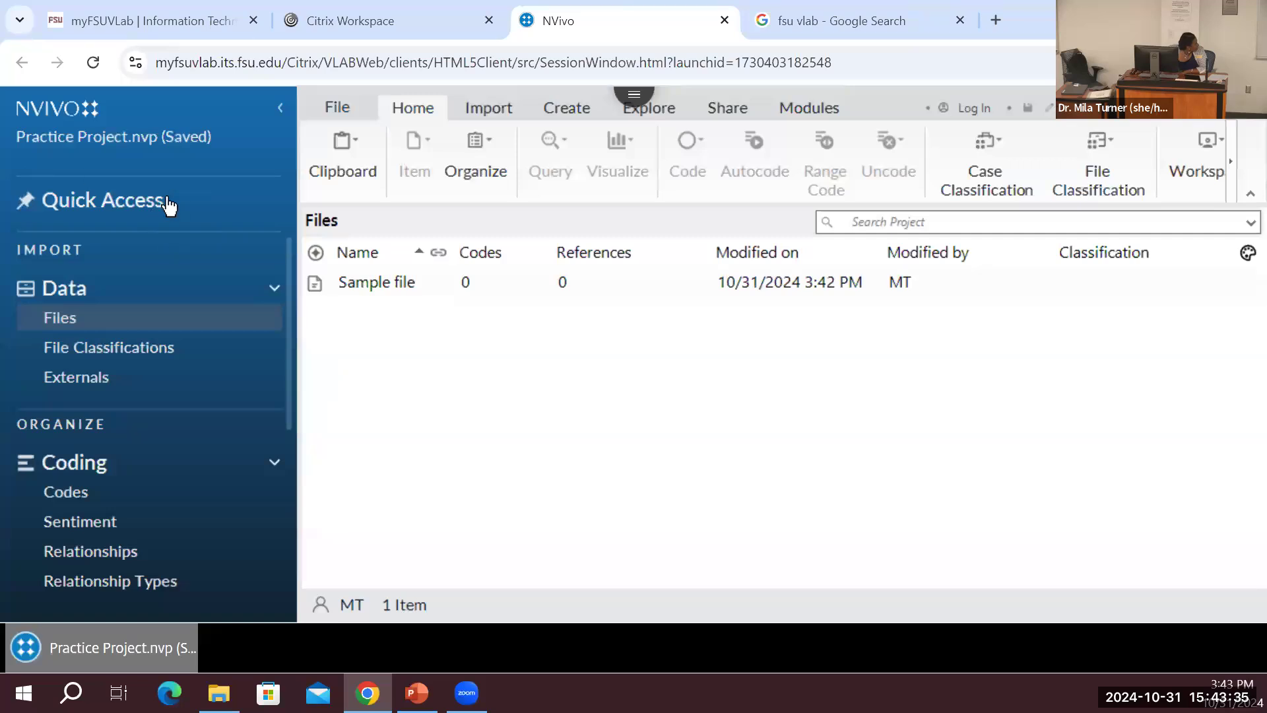
- Open the Beachin.nvp project from the Documents folder
{"action": "left_click", "coordinate": [331, 109]}
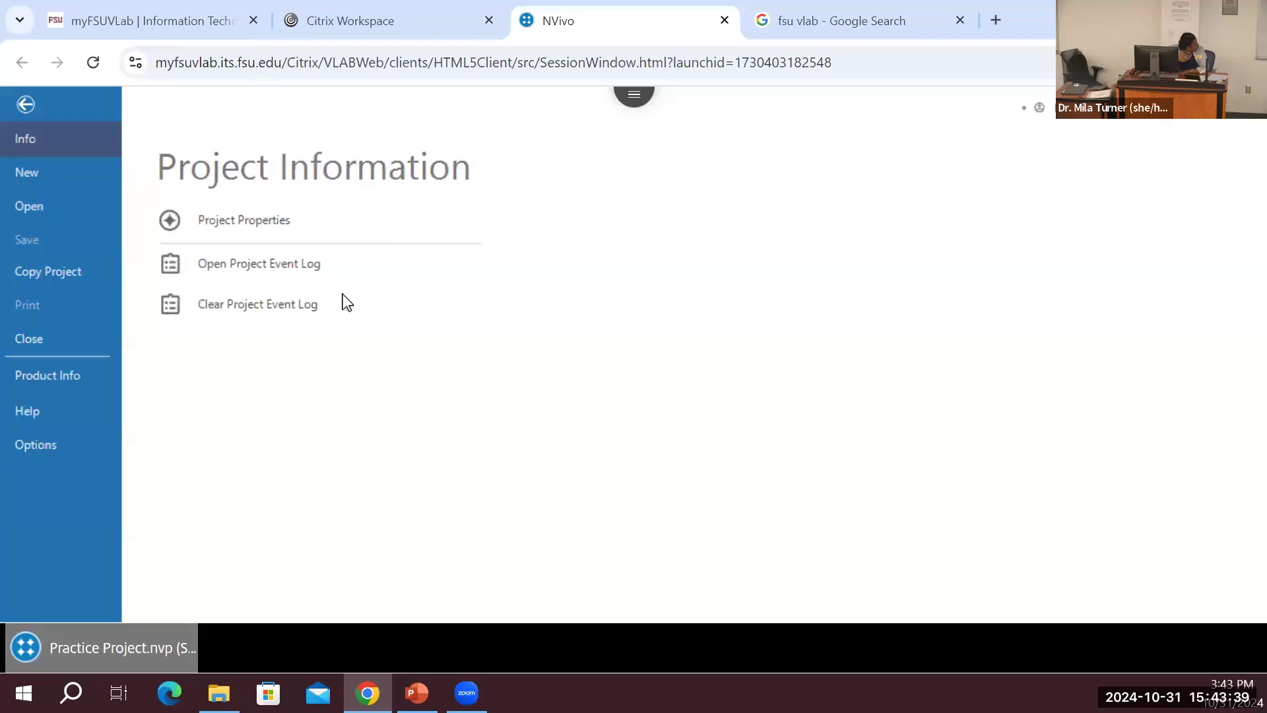
{"action": "left_click", "coordinate": [30, 205]}
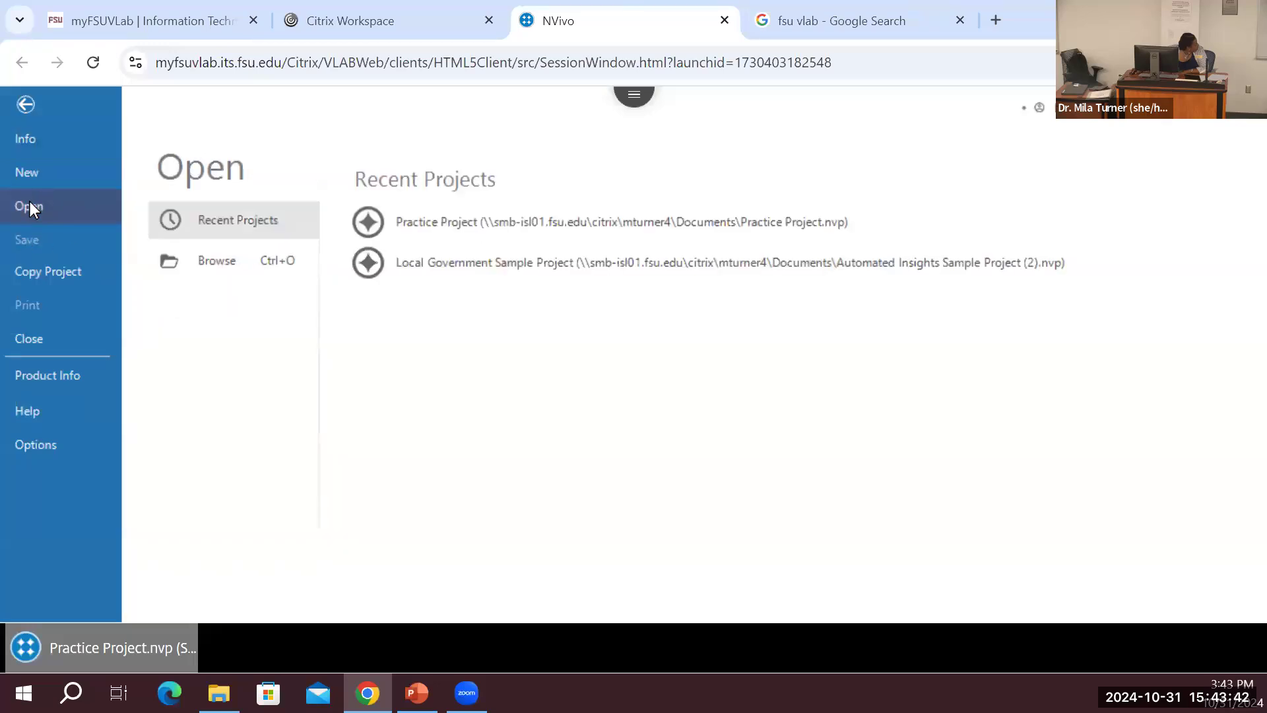
{"action": "left_click", "coordinate": [212, 267]}
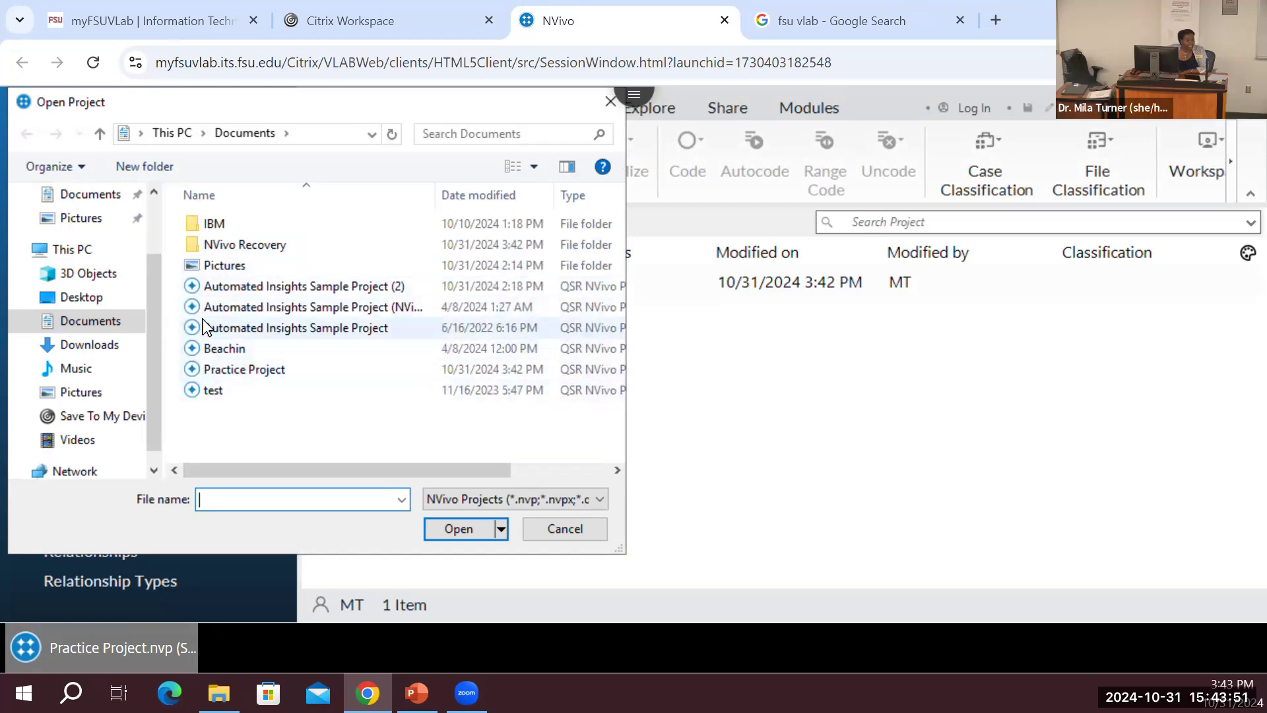
{"action": "left_click", "coordinate": [232, 349]}
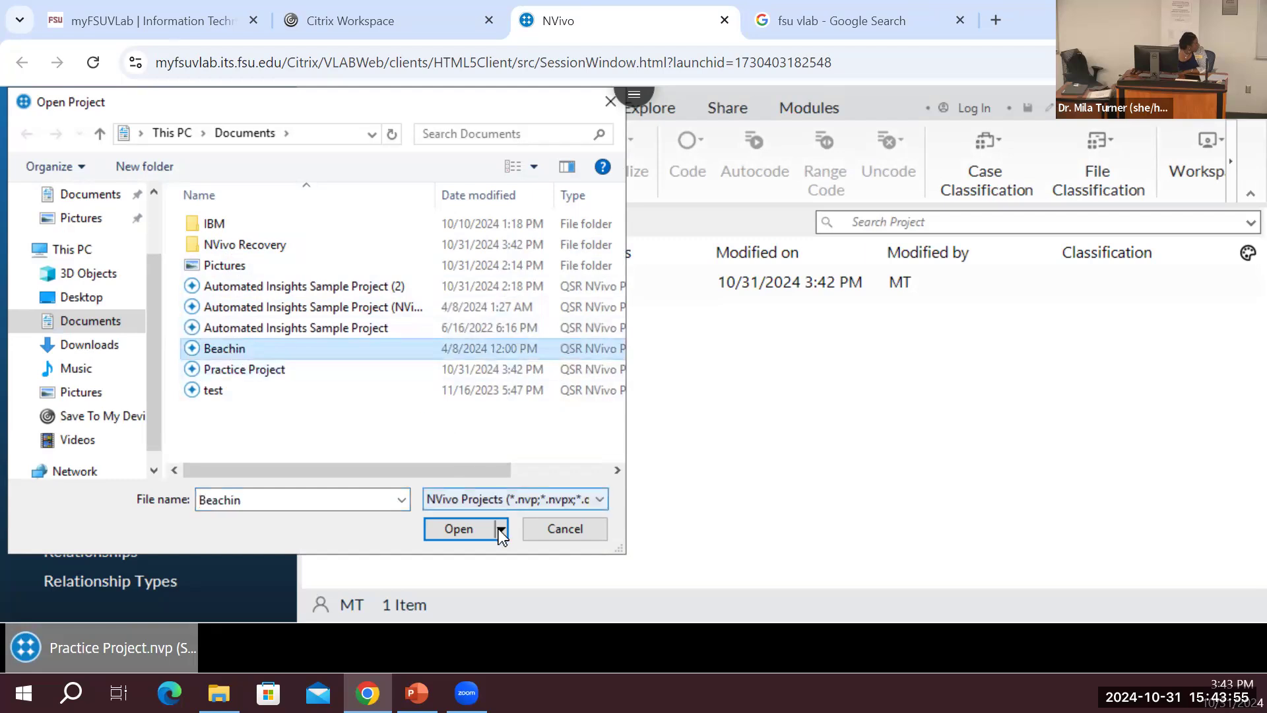
{"action": "left_click", "coordinate": [477, 528]}
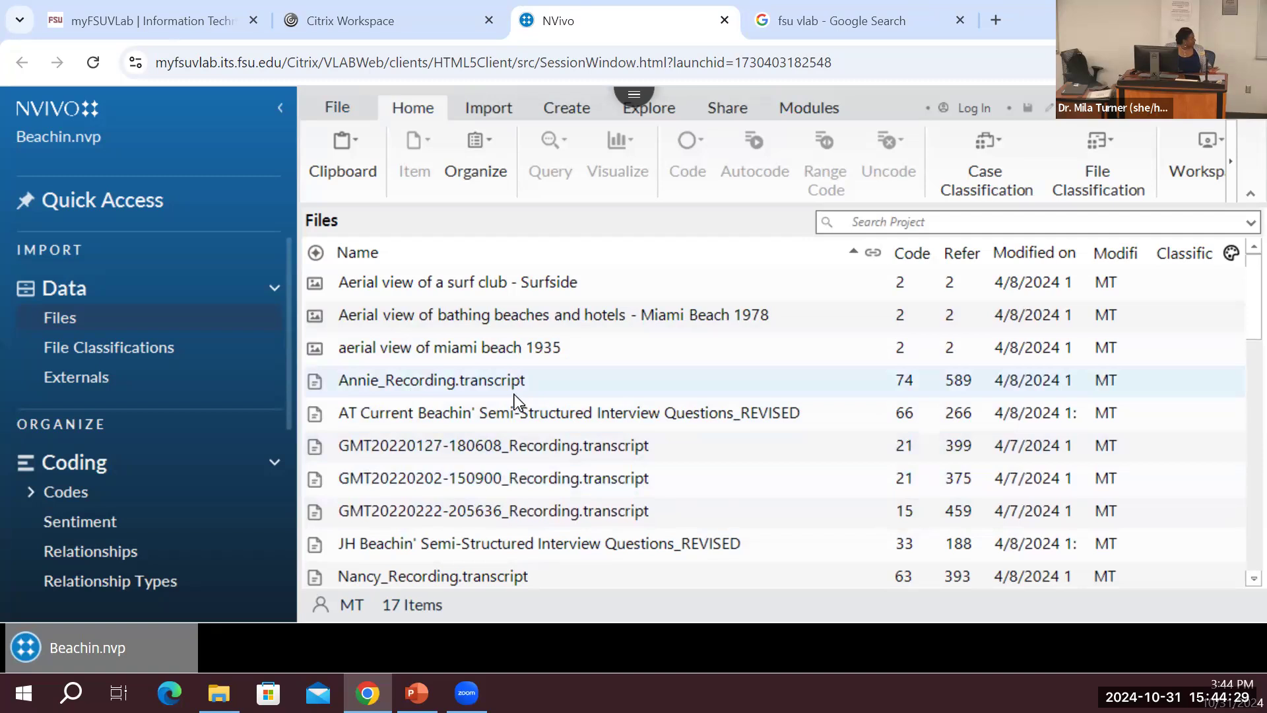
- Scroll through Beachin's 17 files to find the recording transcripts like Nancy_Recording
{"action": "scroll", "coordinate": [513, 394], "scroll_direction": "down", "scroll_amount": 4}
{"action": "scroll", "coordinate": [512, 395], "scroll_direction": "up", "scroll_amount": 4}
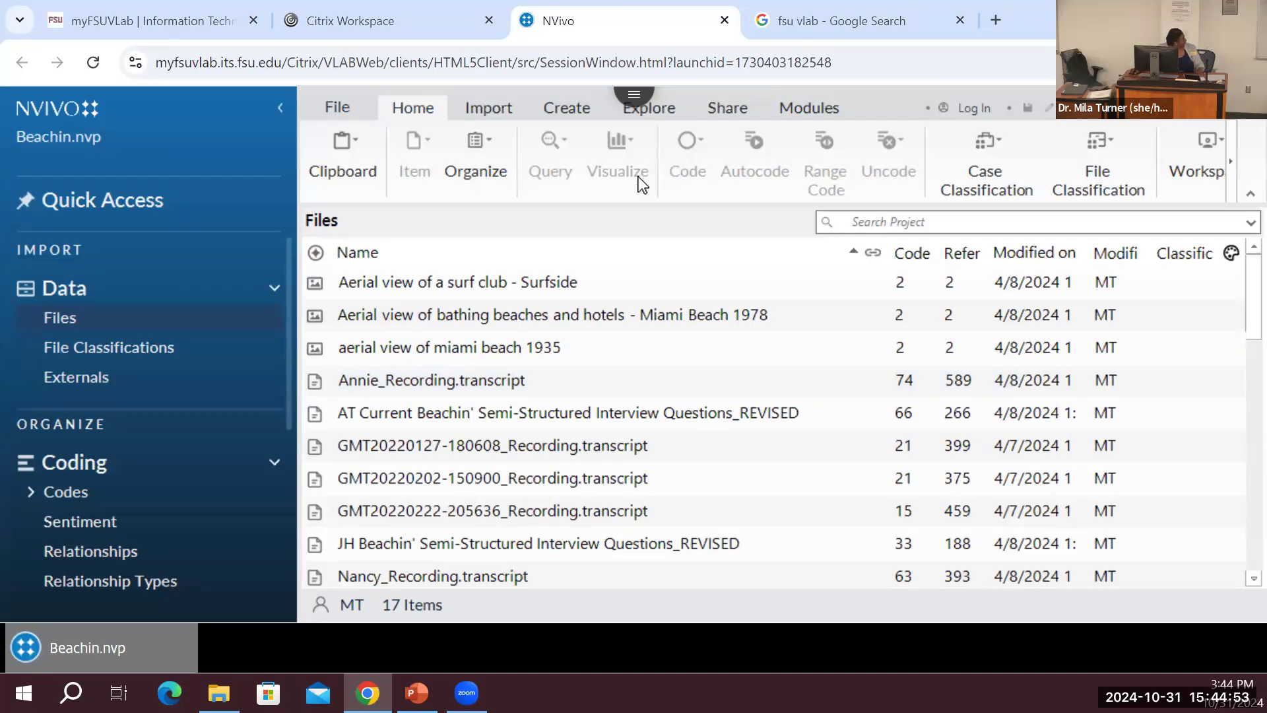
{"action": "scroll", "coordinate": [57, 411], "scroll_direction": "down", "scroll_amount": 5}
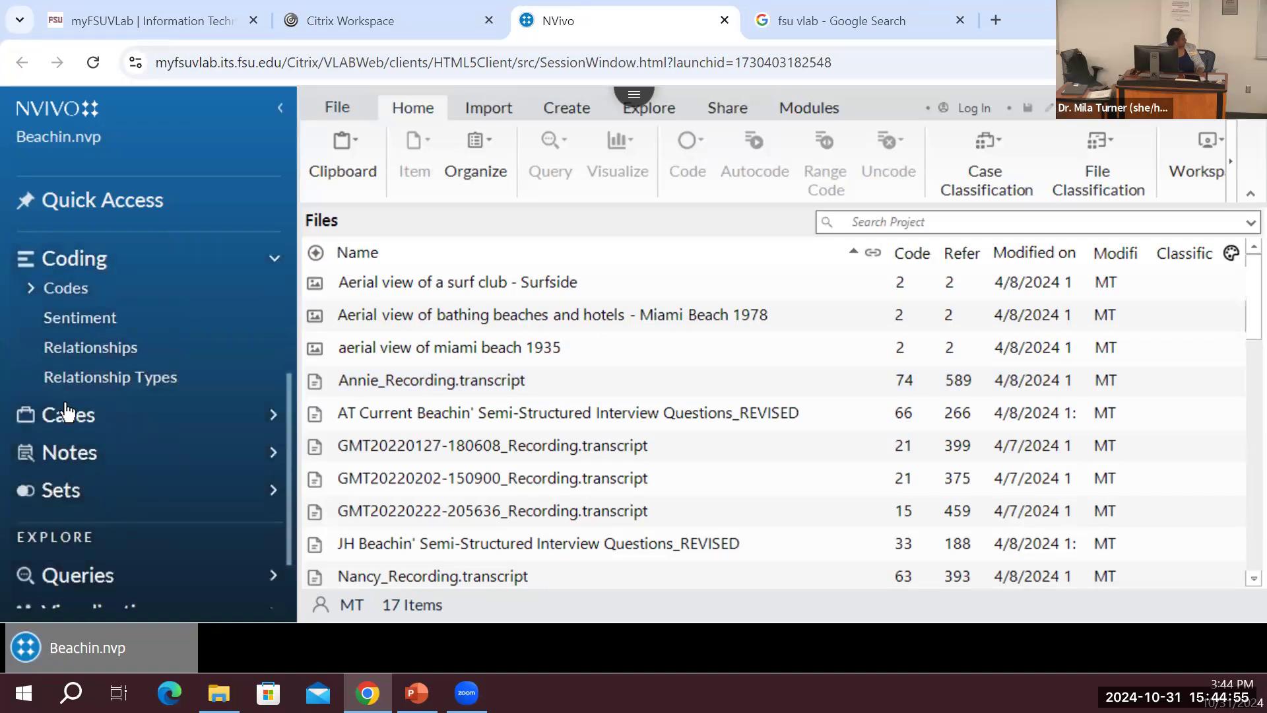
{"action": "scroll", "coordinate": [71, 404], "scroll_direction": "up", "scroll_amount": 5}
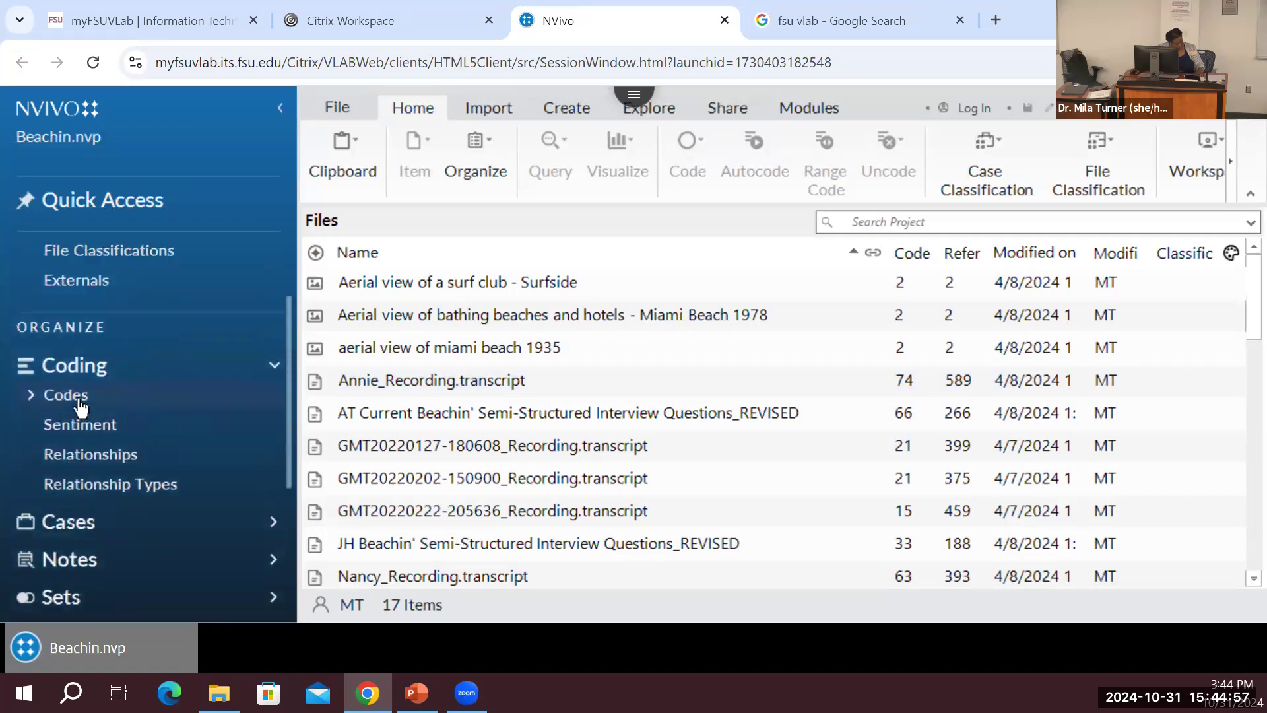
{"action": "scroll", "coordinate": [80, 401], "scroll_direction": "up", "scroll_amount": 1}
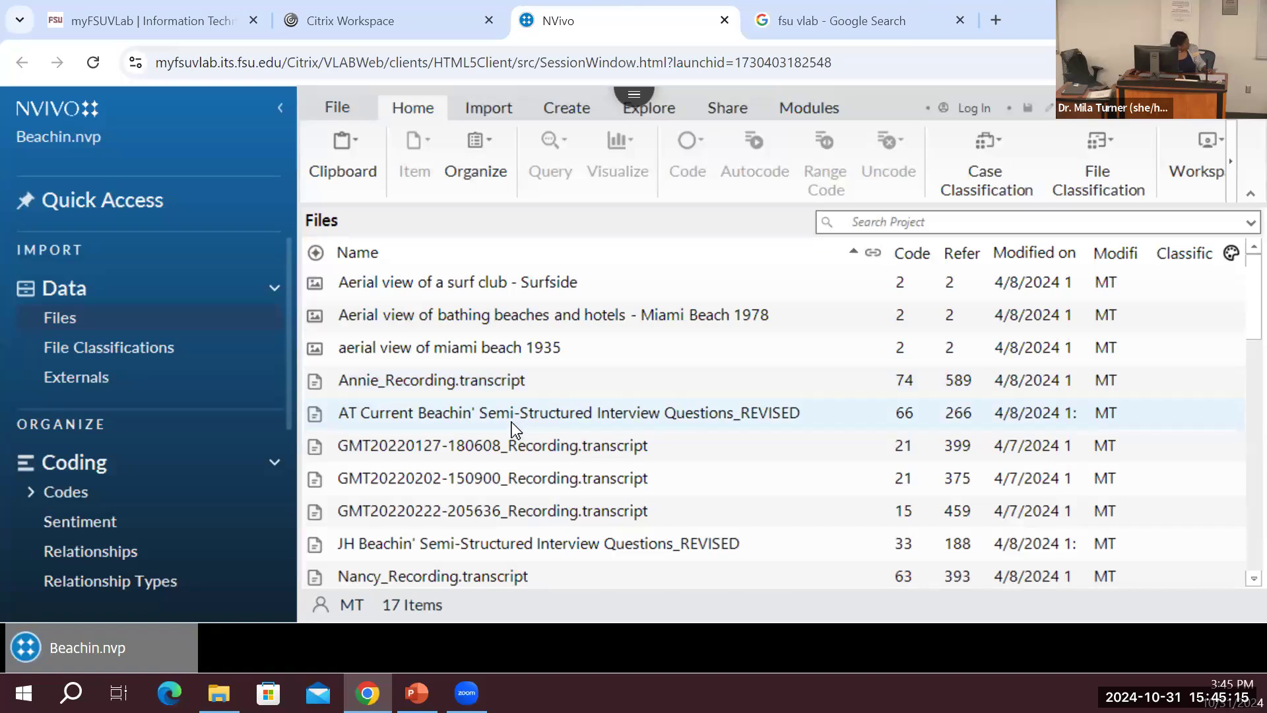
{"action": "scroll", "coordinate": [512, 422], "scroll_direction": "down", "scroll_amount": 2}
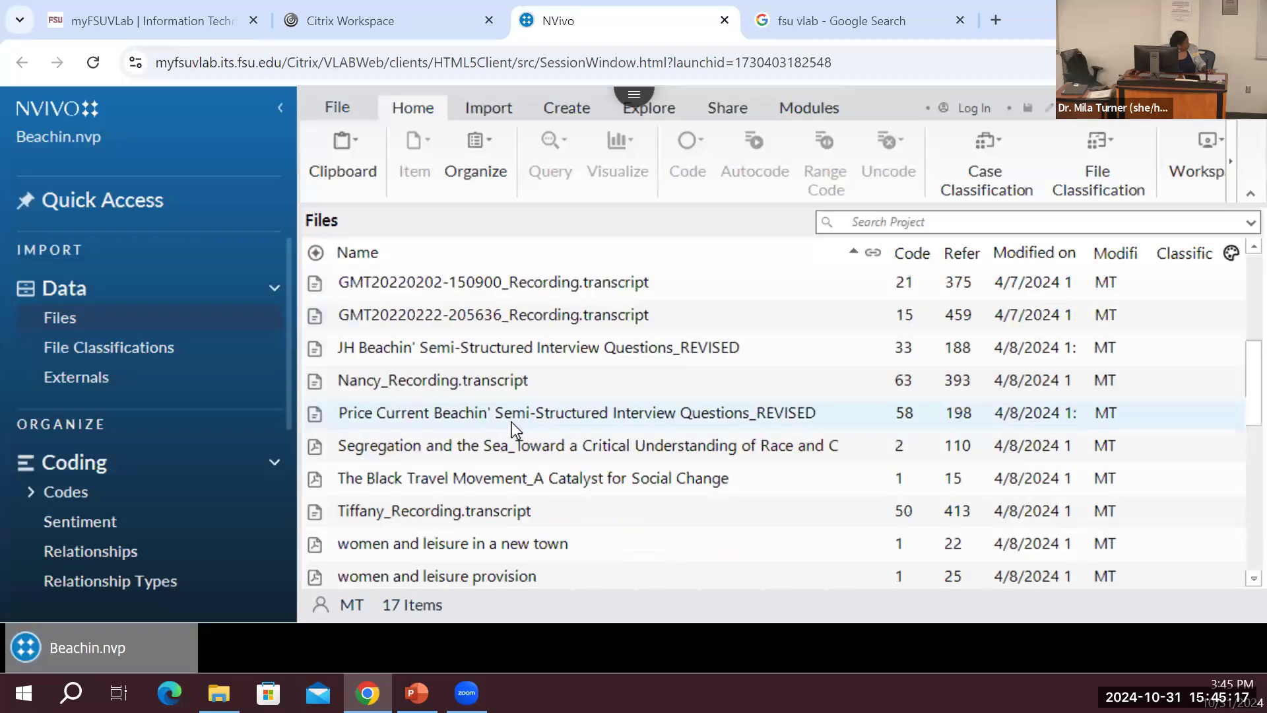
- Open Nancy_Recording.transcript, hide the Navigation pane, and scroll down its opening lines
{"action": "double_click", "coordinate": [465, 382]}
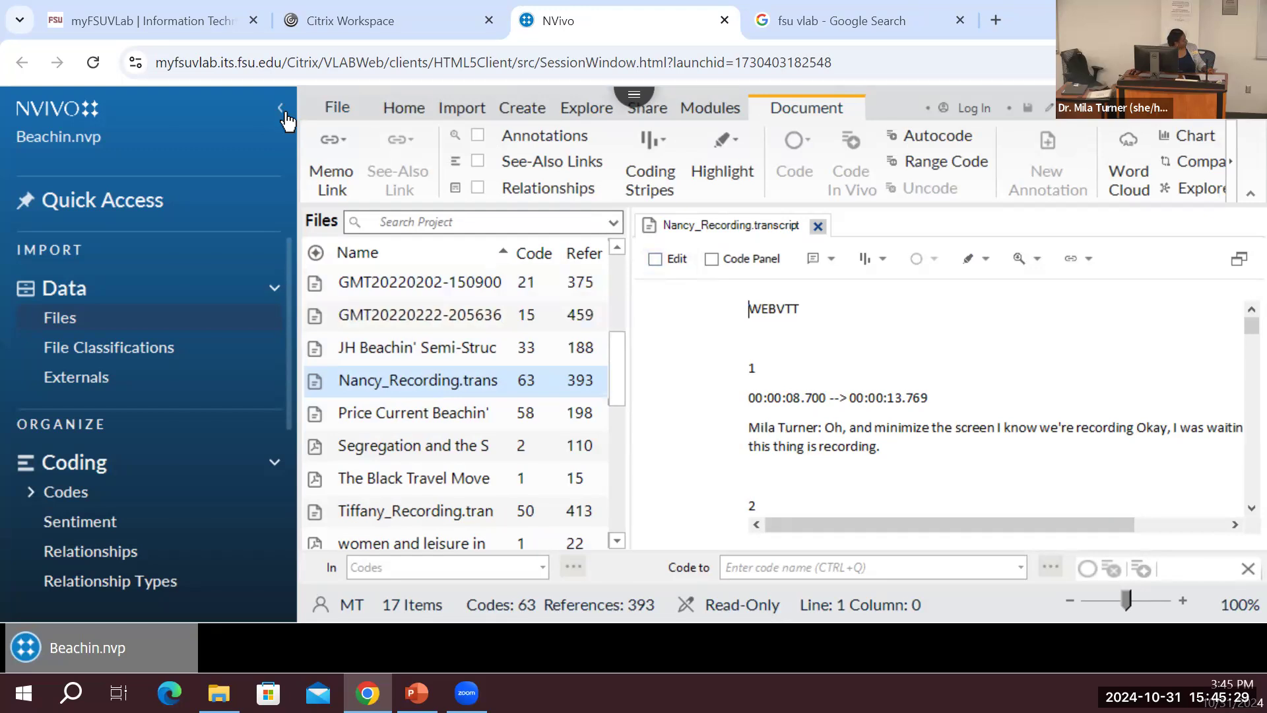
{"action": "left_click", "coordinate": [279, 135]}
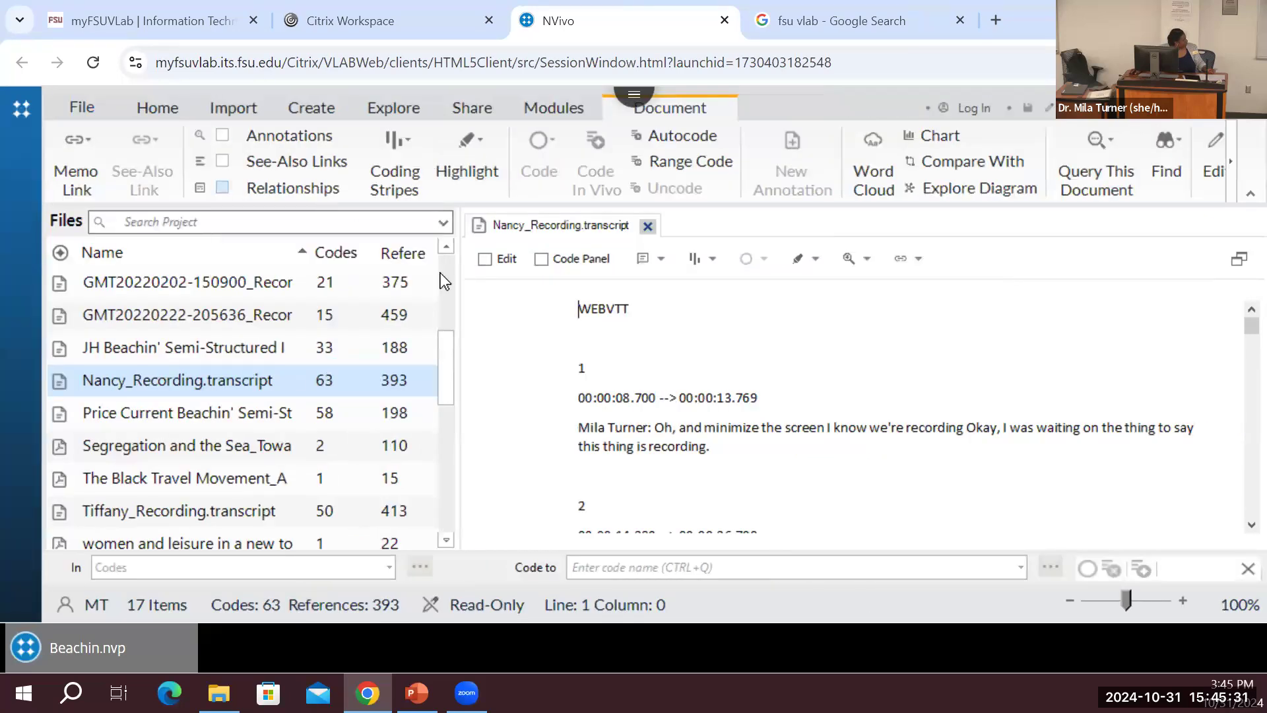
{"action": "scroll", "coordinate": [635, 381], "scroll_direction": "down", "scroll_amount": 1}
{"action": "scroll", "coordinate": [636, 381], "scroll_direction": "down", "scroll_amount": 2}
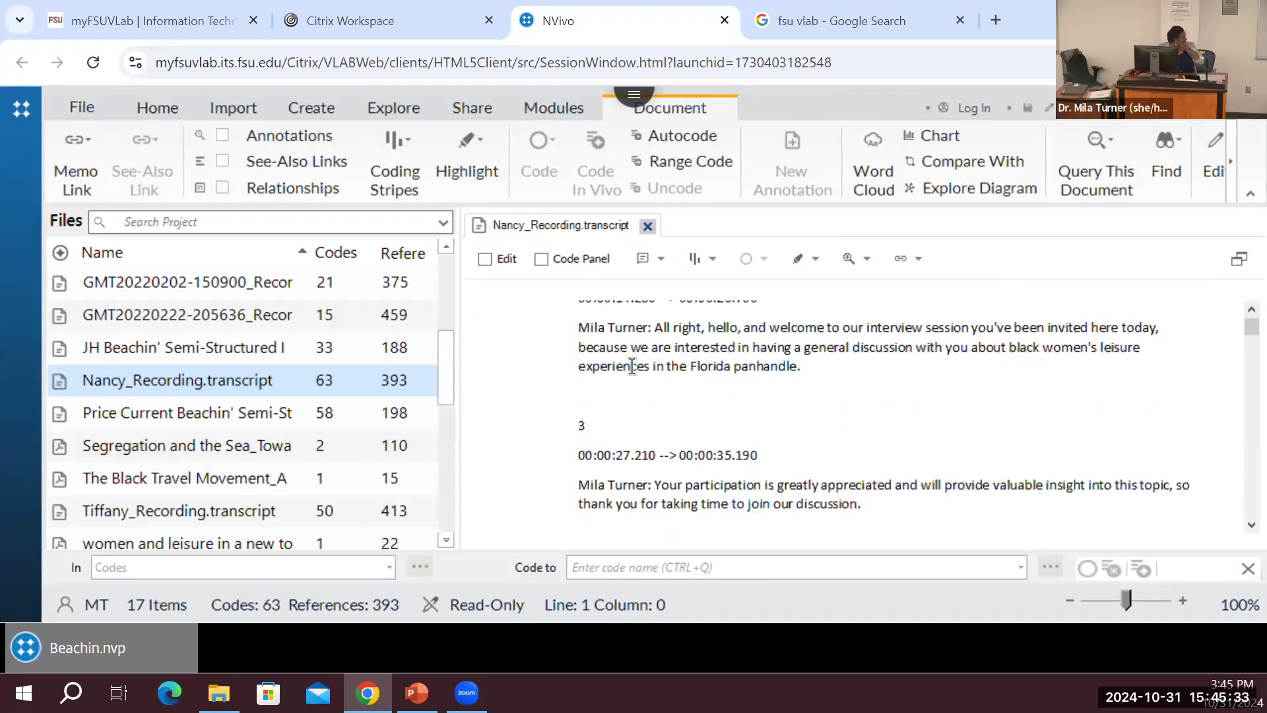
{"action": "scroll", "coordinate": [632, 367], "scroll_direction": "down", "scroll_amount": 2}
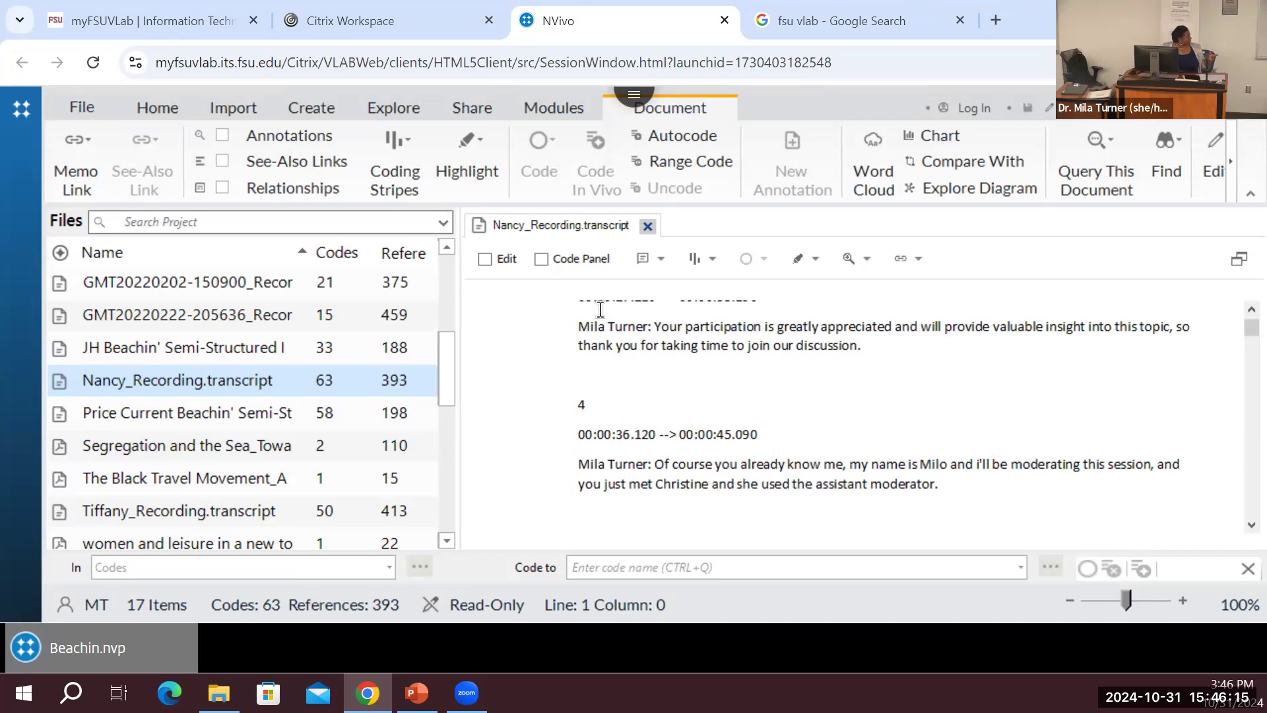
- Widen the document pane and select 'Your participation … our discussion.' in entry 3
{"action": "left_click", "coordinate": [655, 327]}
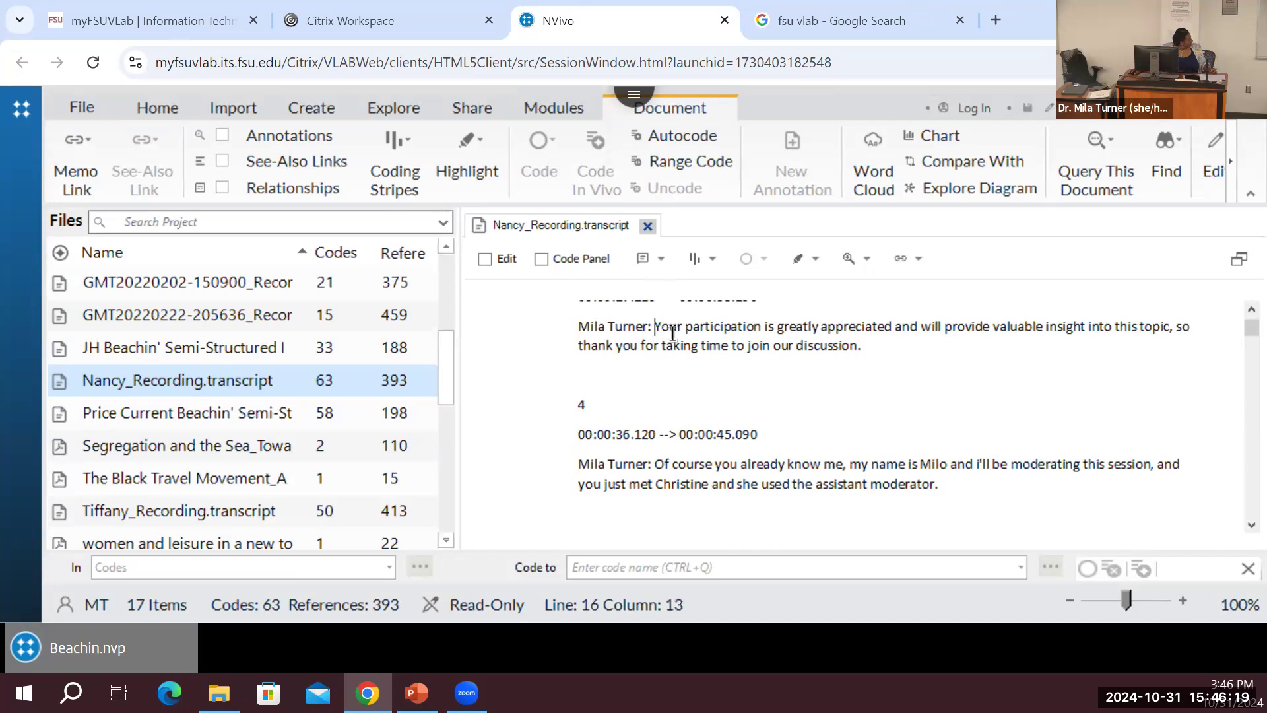
{"action": "left_click_drag", "start_coordinate": [672, 333], "coordinate": [676, 333]}
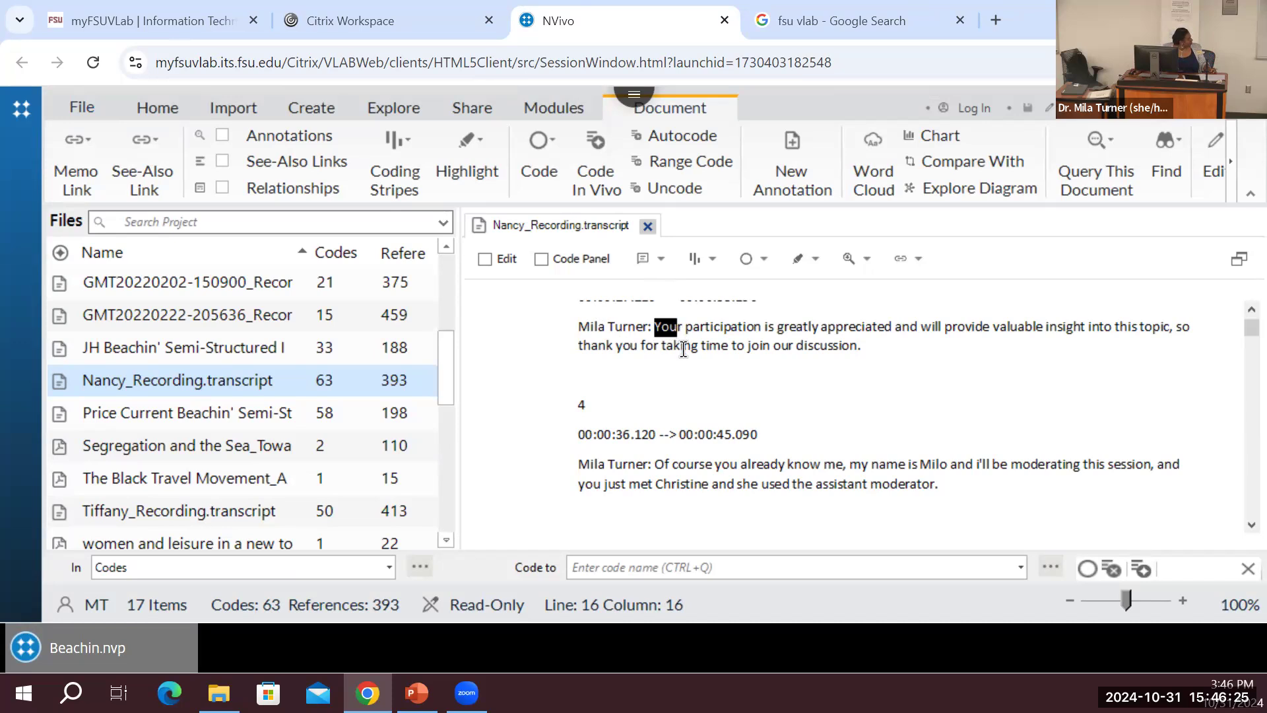
{"action": "left_click", "coordinate": [685, 351]}
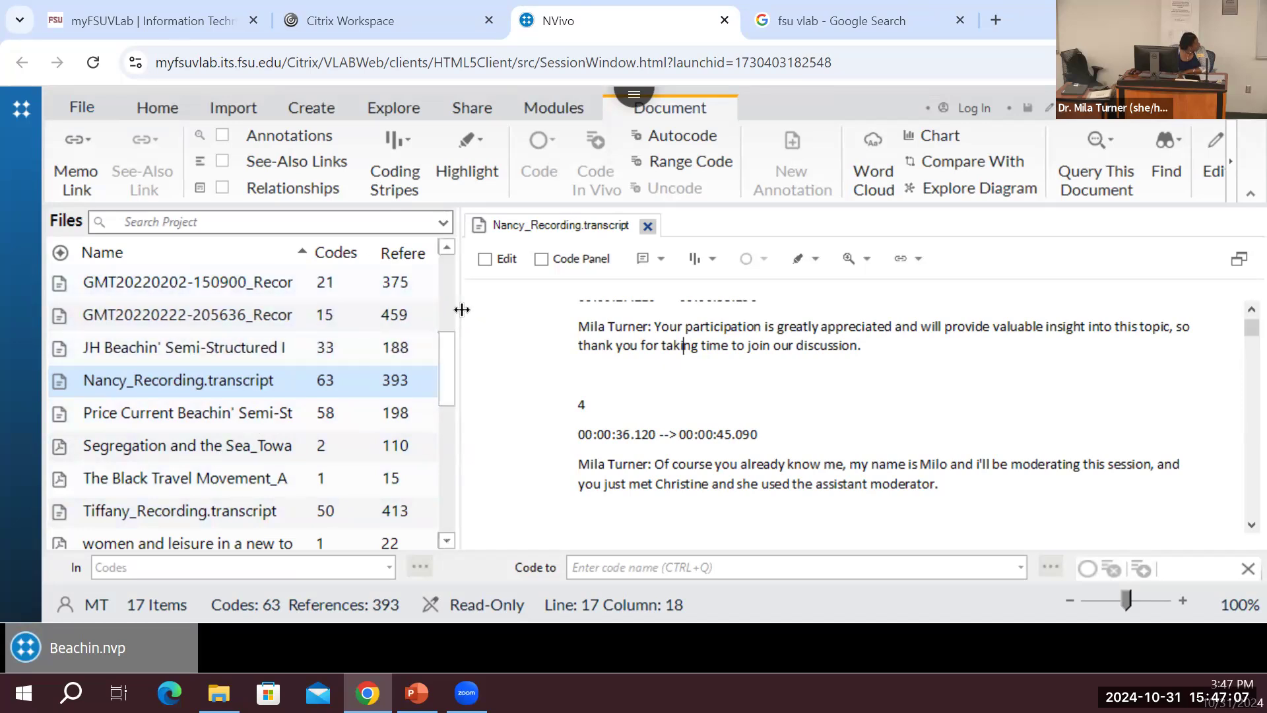
{"action": "left_click_drag", "start_coordinate": [462, 310], "coordinate": [299, 342]}
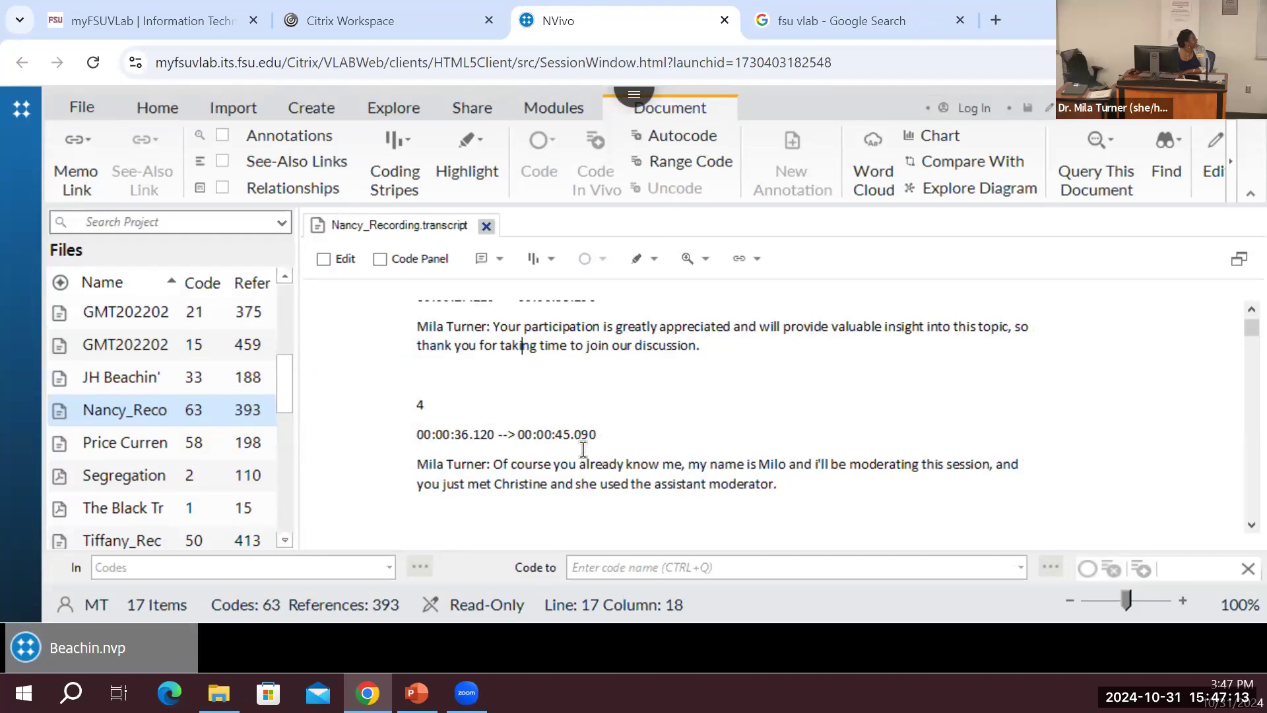
{"action": "left_click_drag", "start_coordinate": [705, 339], "coordinate": [494, 330]}
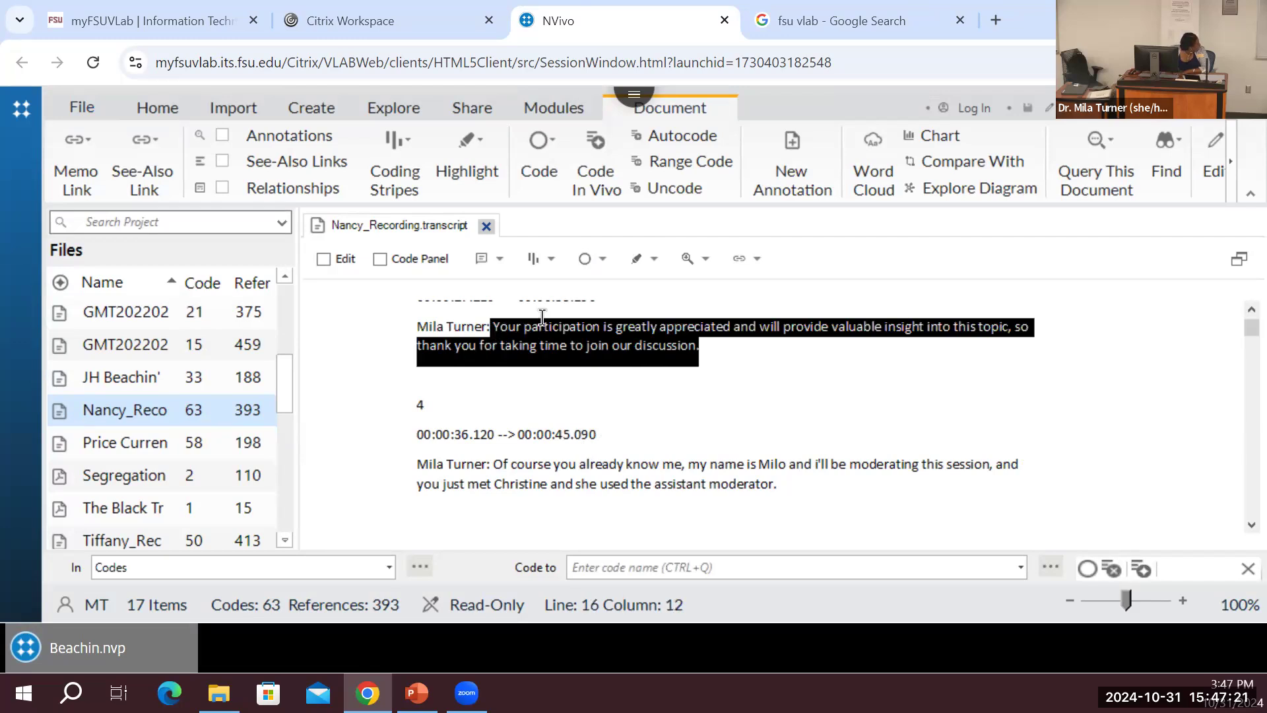
{"action": "left_click", "coordinate": [527, 173]}
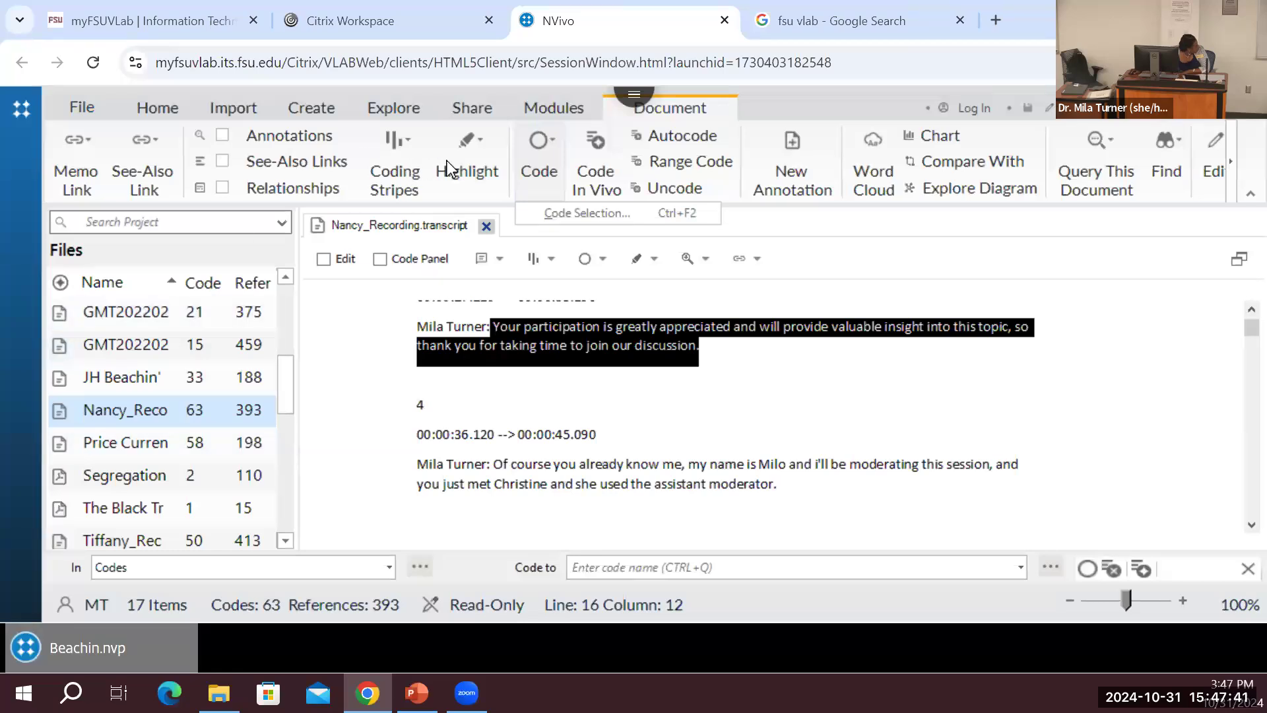
{"action": "left_click", "coordinate": [537, 164]}
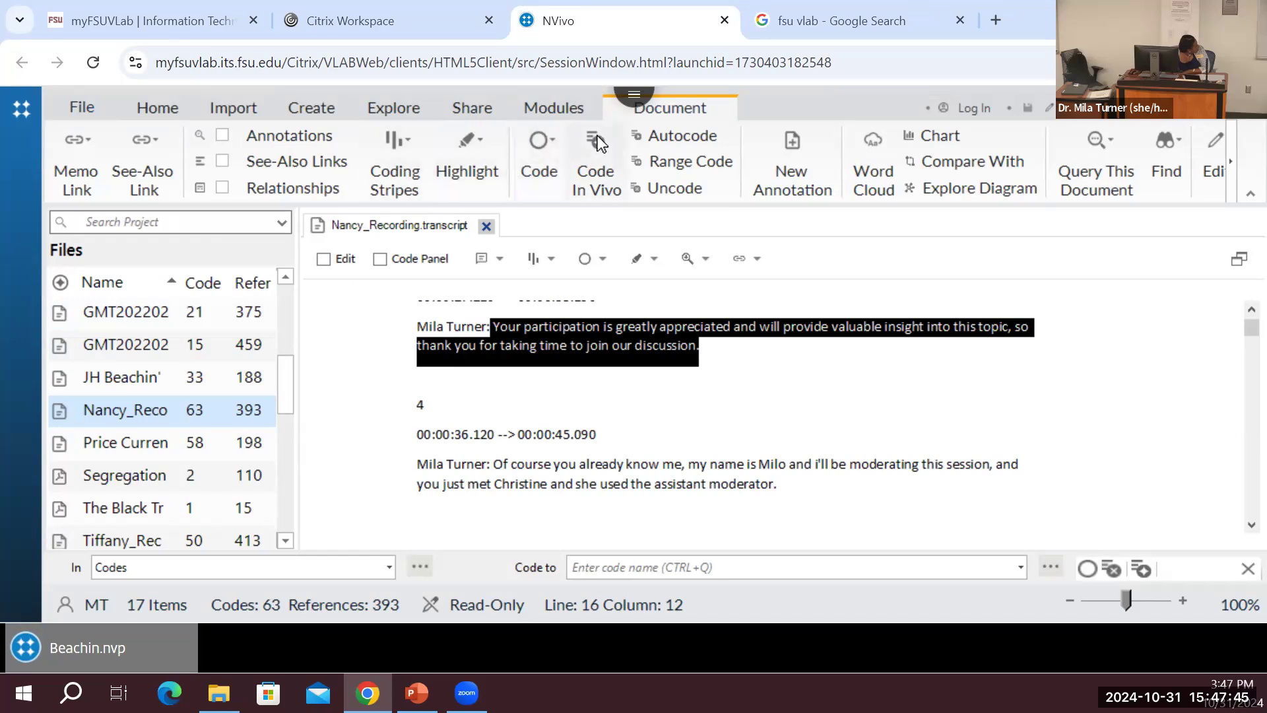
{"action": "left_click", "coordinate": [528, 163]}
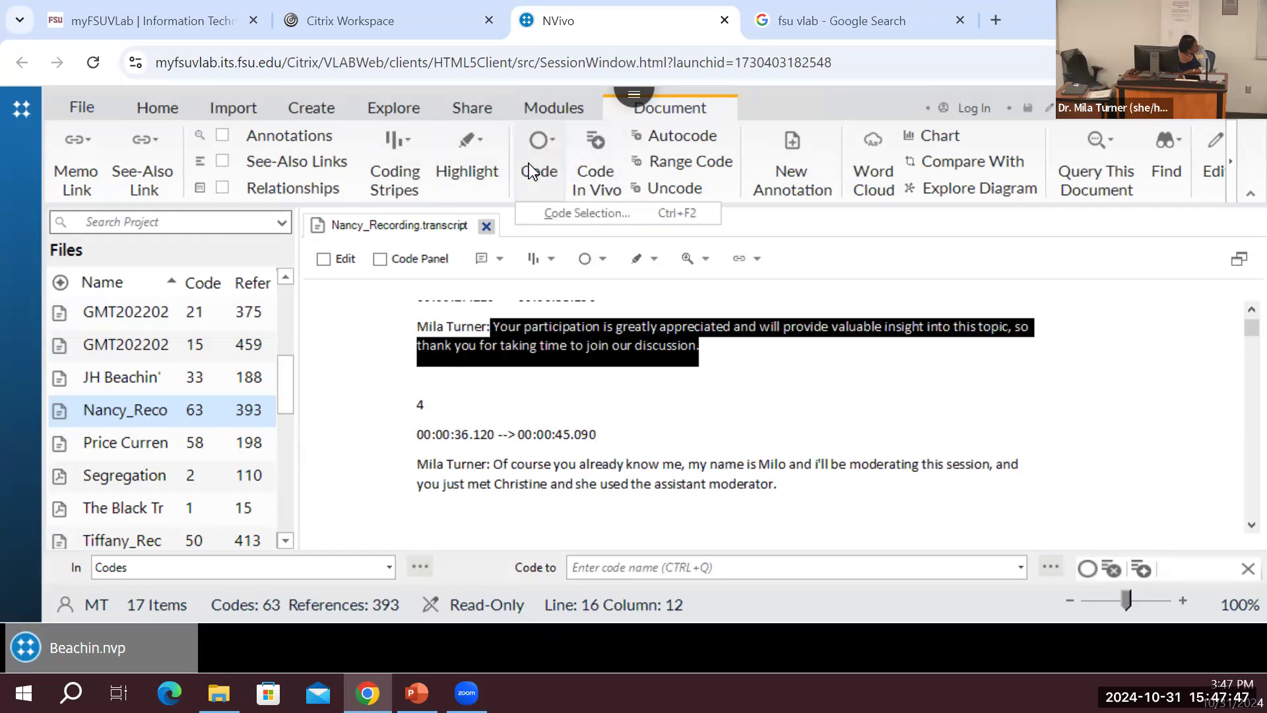
{"action": "right_click", "coordinate": [576, 337]}
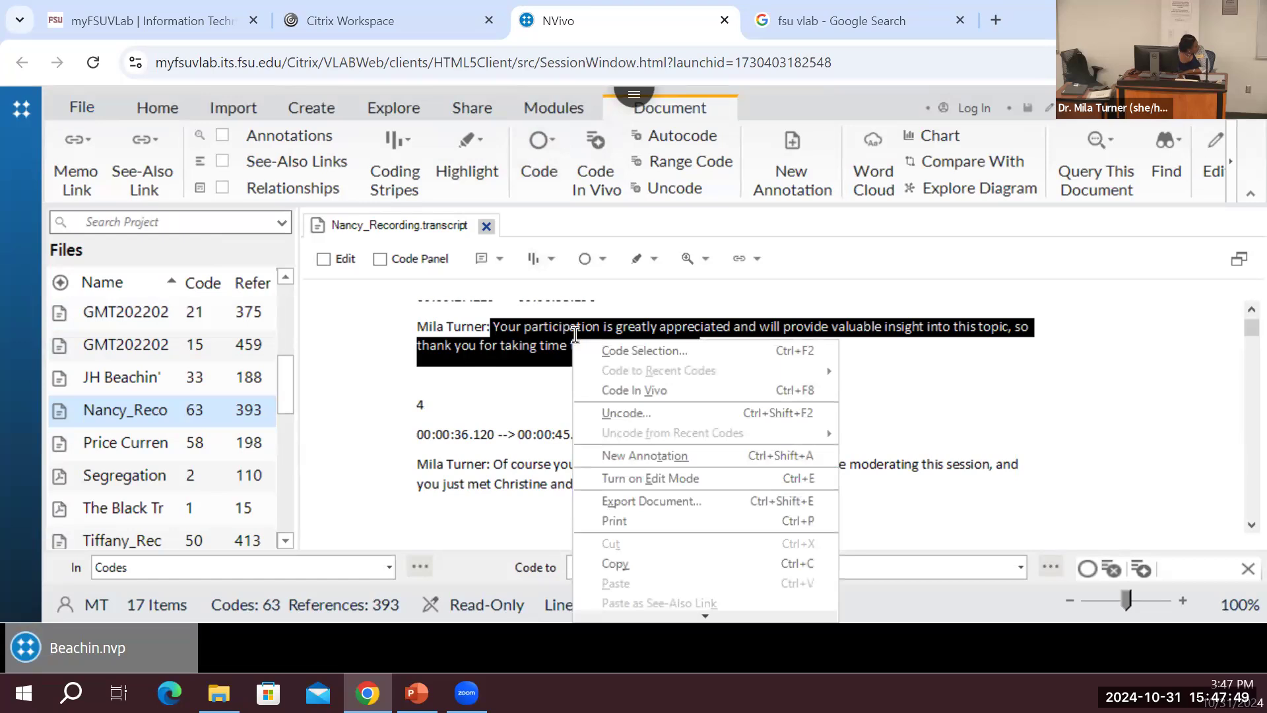
{"action": "left_click", "coordinate": [476, 390]}
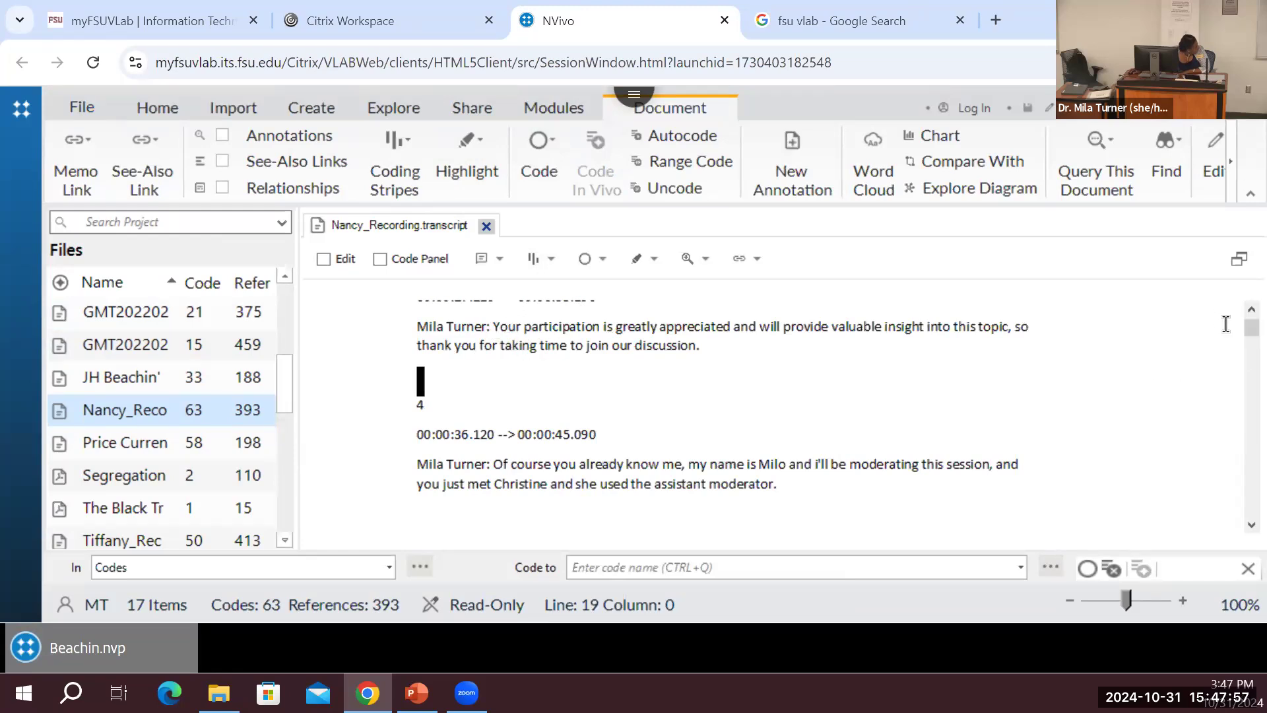
- Select entry 144's 'My little screen porch started off looking alive.' and open its context menu
{"action": "left_click_drag", "start_coordinate": [1252, 328], "coordinate": [1251, 403]}
{"action": "scroll", "coordinate": [1252, 403], "scroll_direction": "up", "scroll_amount": 6}
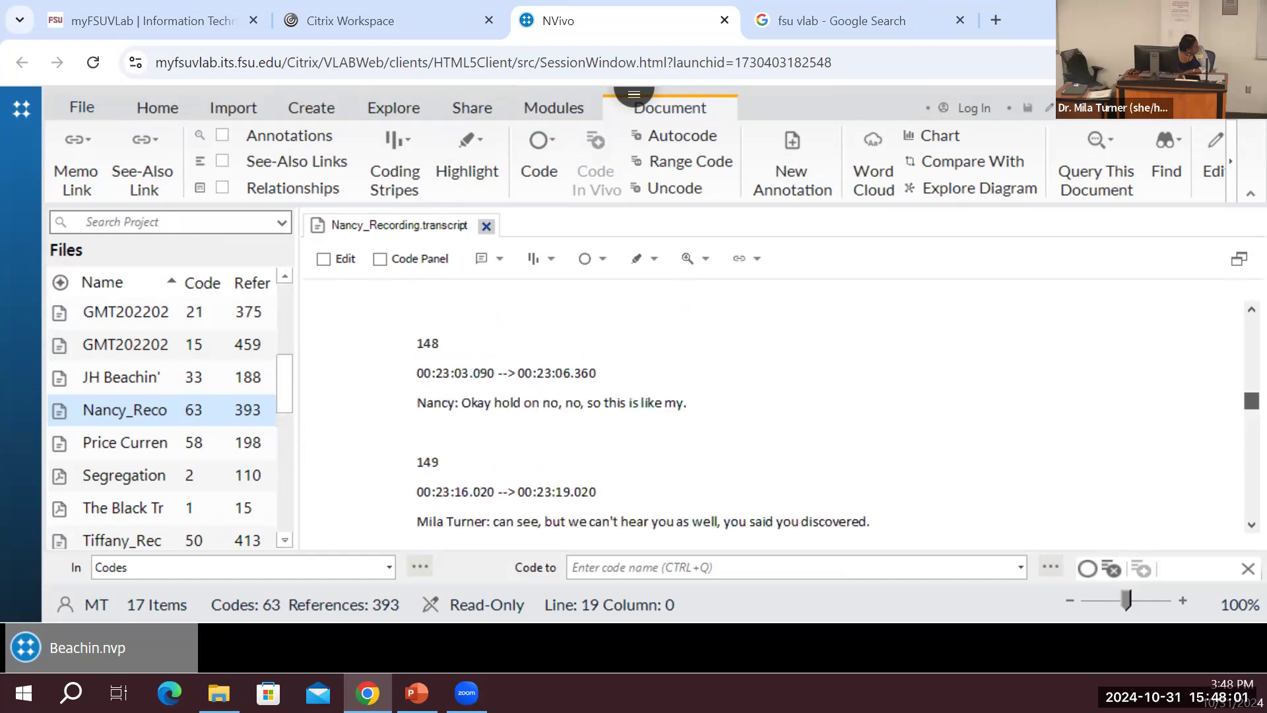
{"action": "scroll", "coordinate": [1082, 406], "scroll_direction": "up", "scroll_amount": 3}
{"action": "scroll", "coordinate": [1083, 405], "scroll_direction": "up", "scroll_amount": 2}
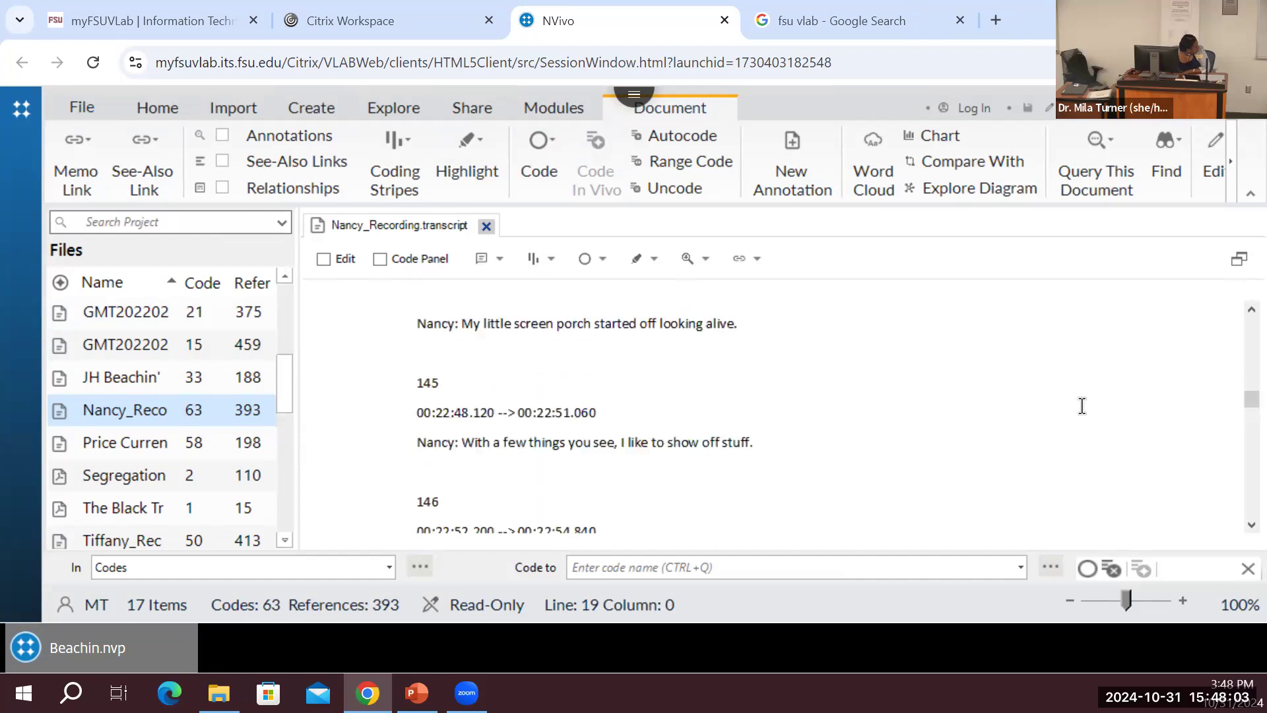
{"action": "scroll", "coordinate": [1083, 403], "scroll_direction": "up", "scroll_amount": 1}
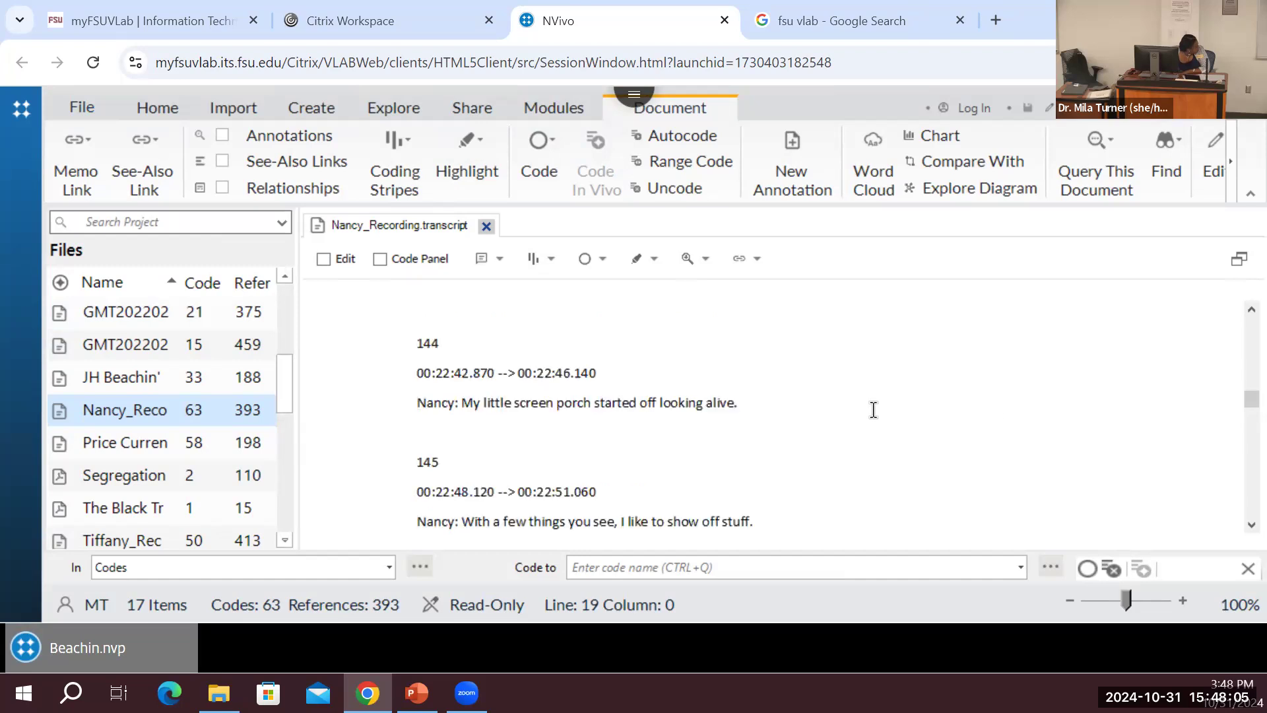
{"action": "left_click", "coordinate": [749, 404]}
{"action": "left_click_drag", "start_coordinate": [474, 419], "coordinate": [481, 409]}
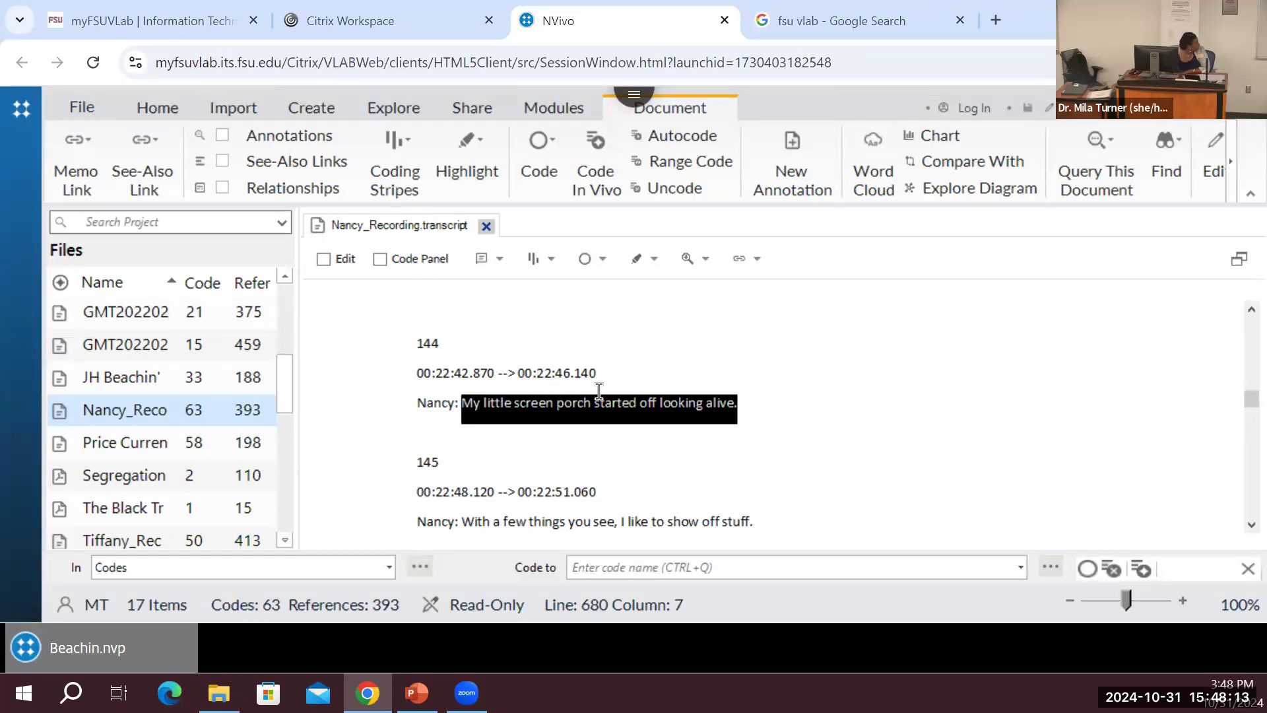
{"action": "right_click", "coordinate": [647, 407]}
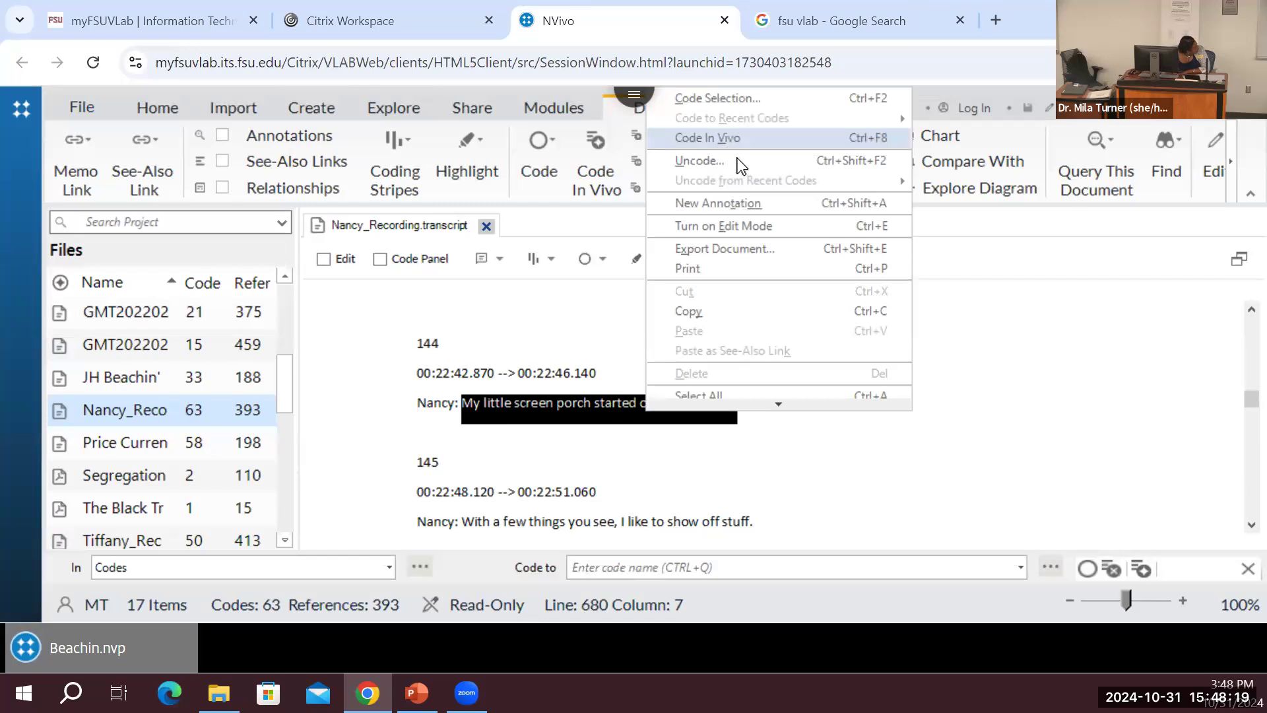
- Via Code Selection, pick the existing Community code for the porch sentence
{"action": "left_click", "coordinate": [747, 98]}
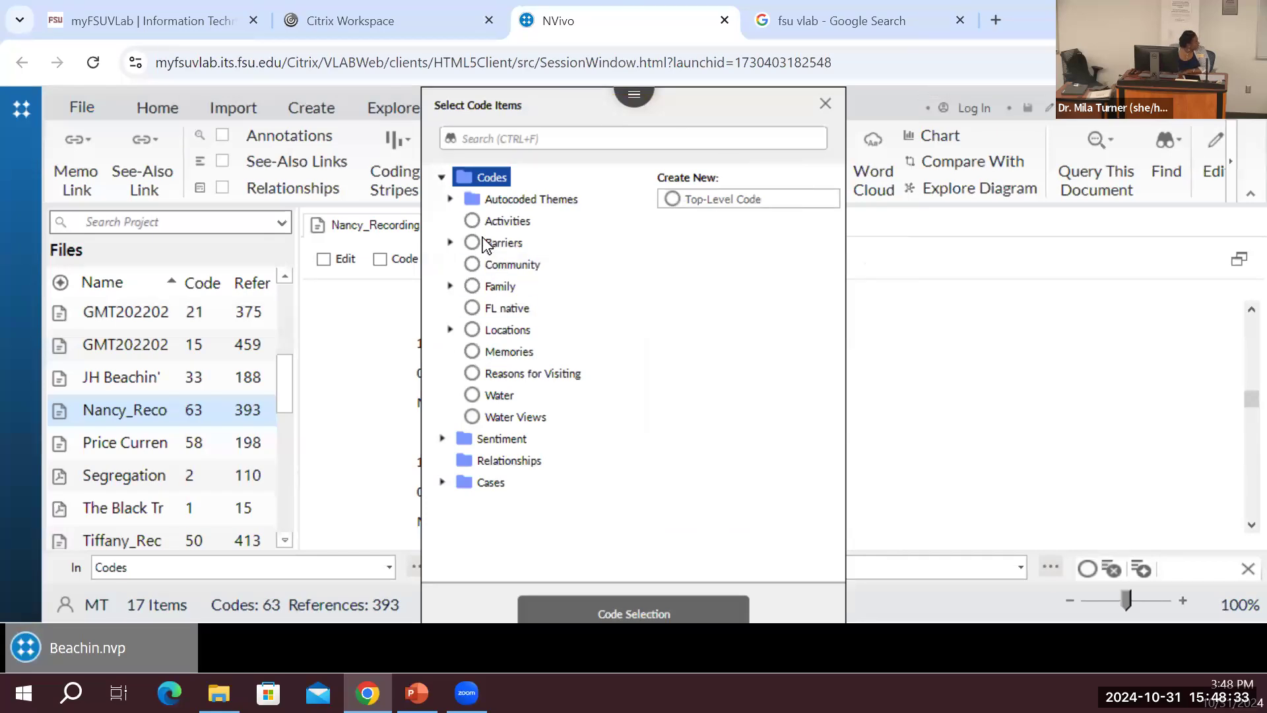
{"action": "left_click", "coordinate": [450, 199]}
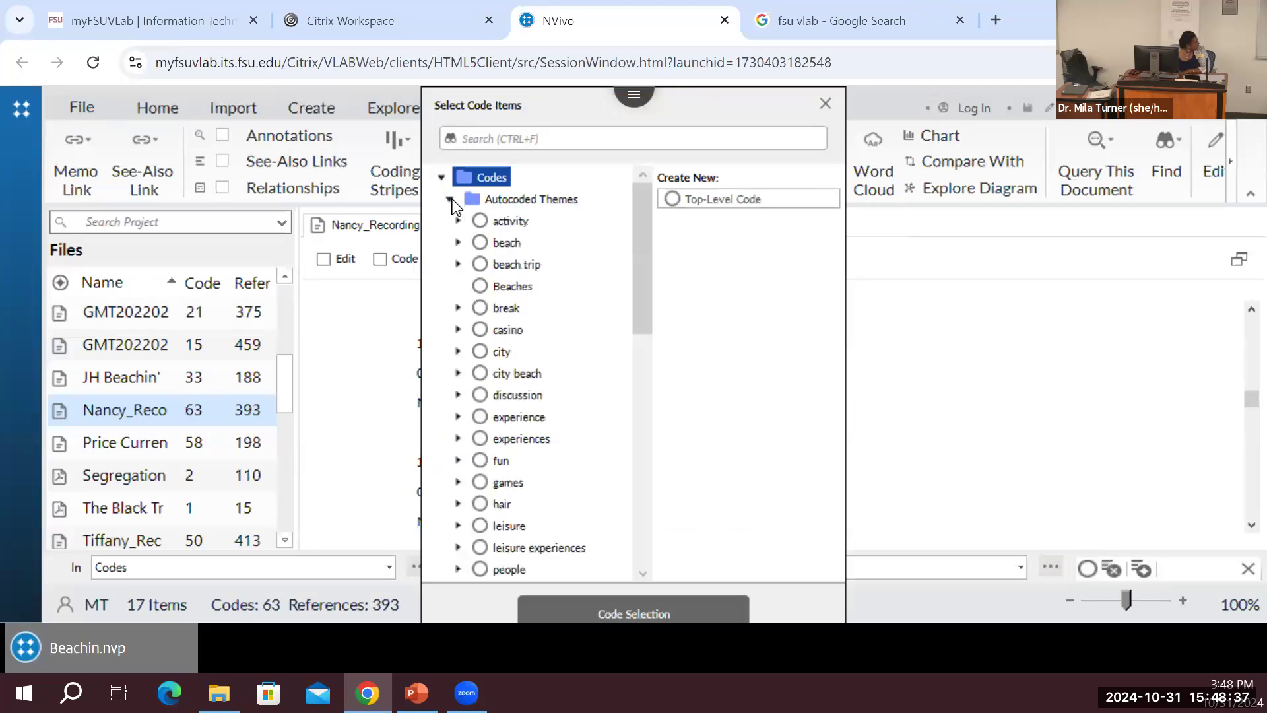
{"action": "left_click", "coordinate": [450, 200]}
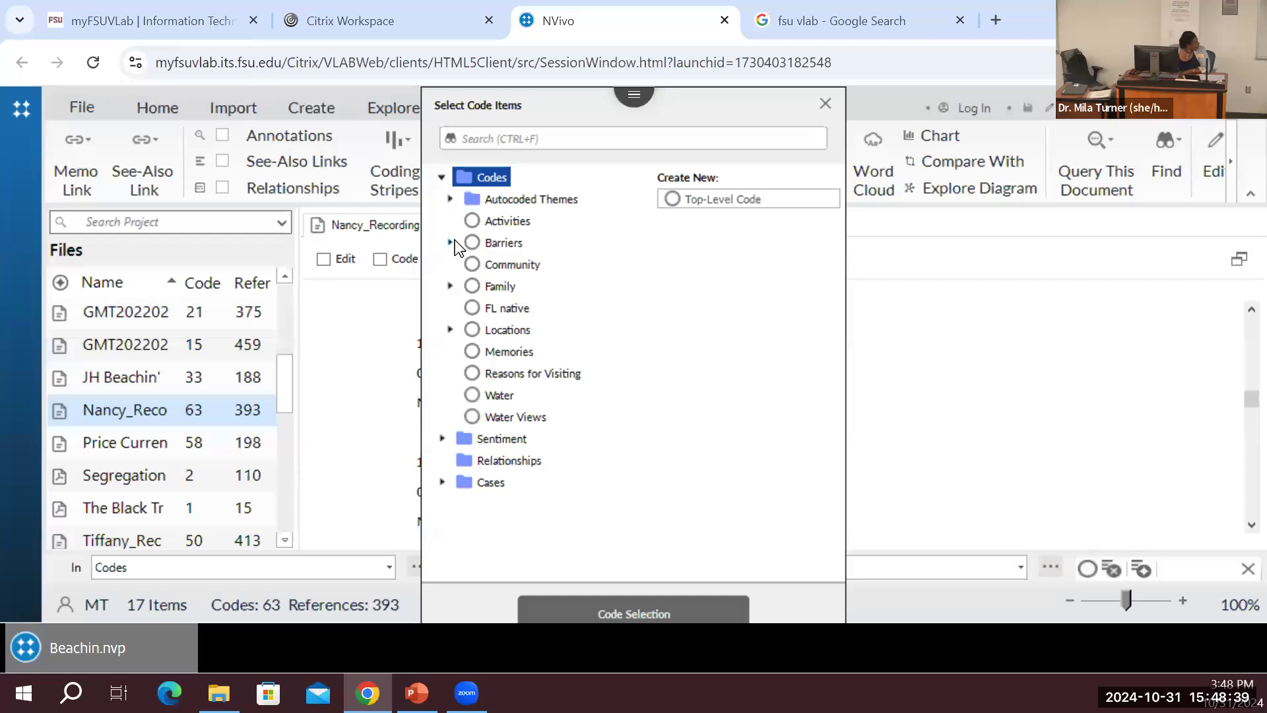
{"action": "left_click", "coordinate": [451, 199]}
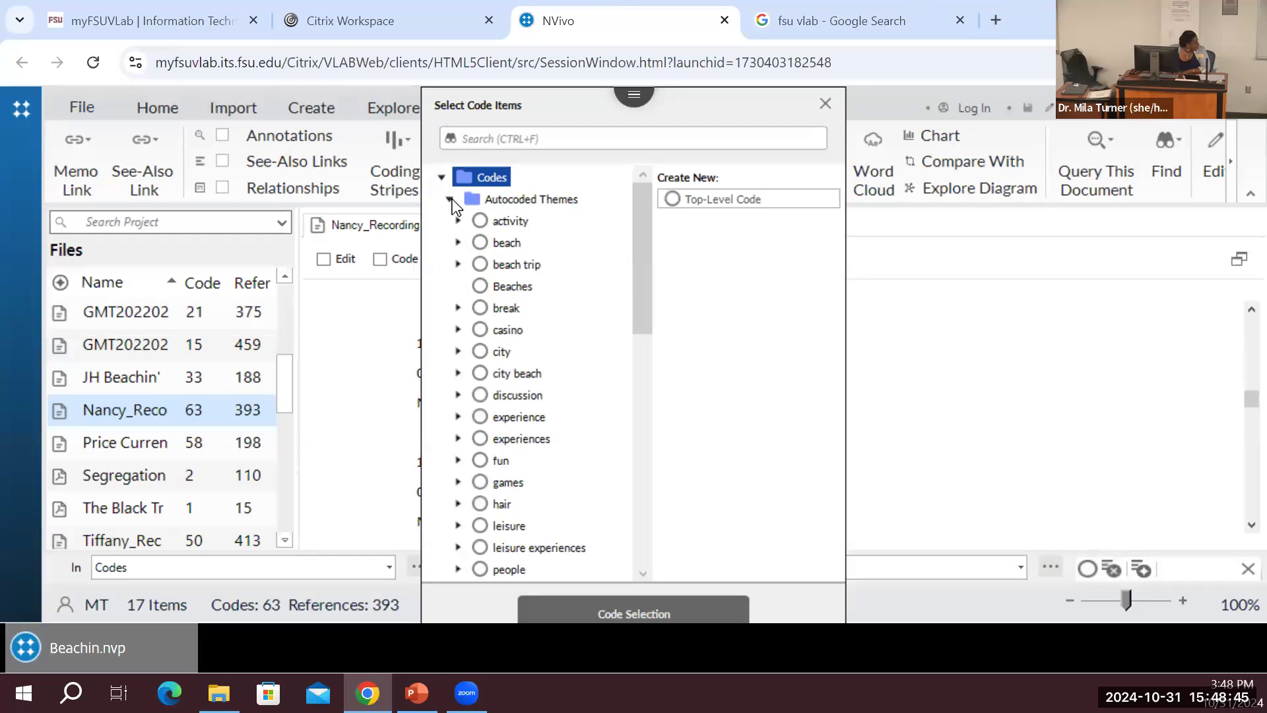
{"action": "left_click", "coordinate": [451, 200]}
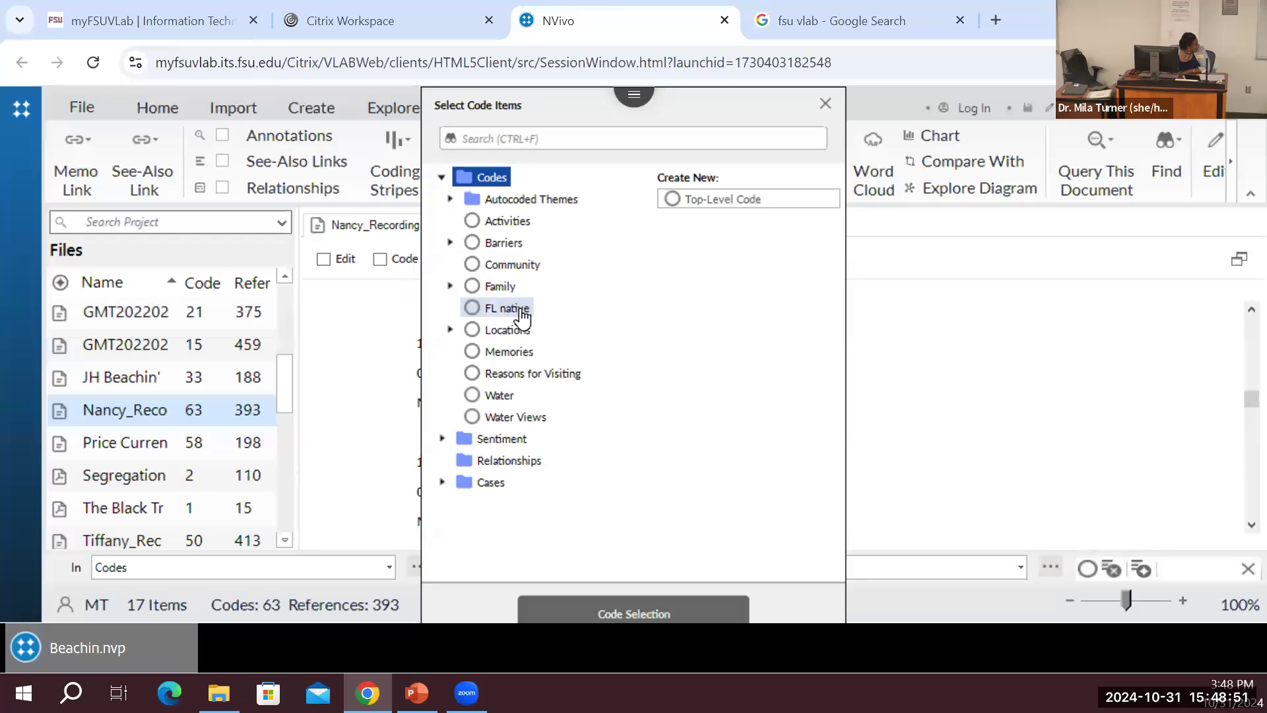
{"action": "left_click_drag", "start_coordinate": [545, 109], "coordinate": [153, 139]}
{"action": "left_click_drag", "start_coordinate": [231, 135], "coordinate": [373, 106]}
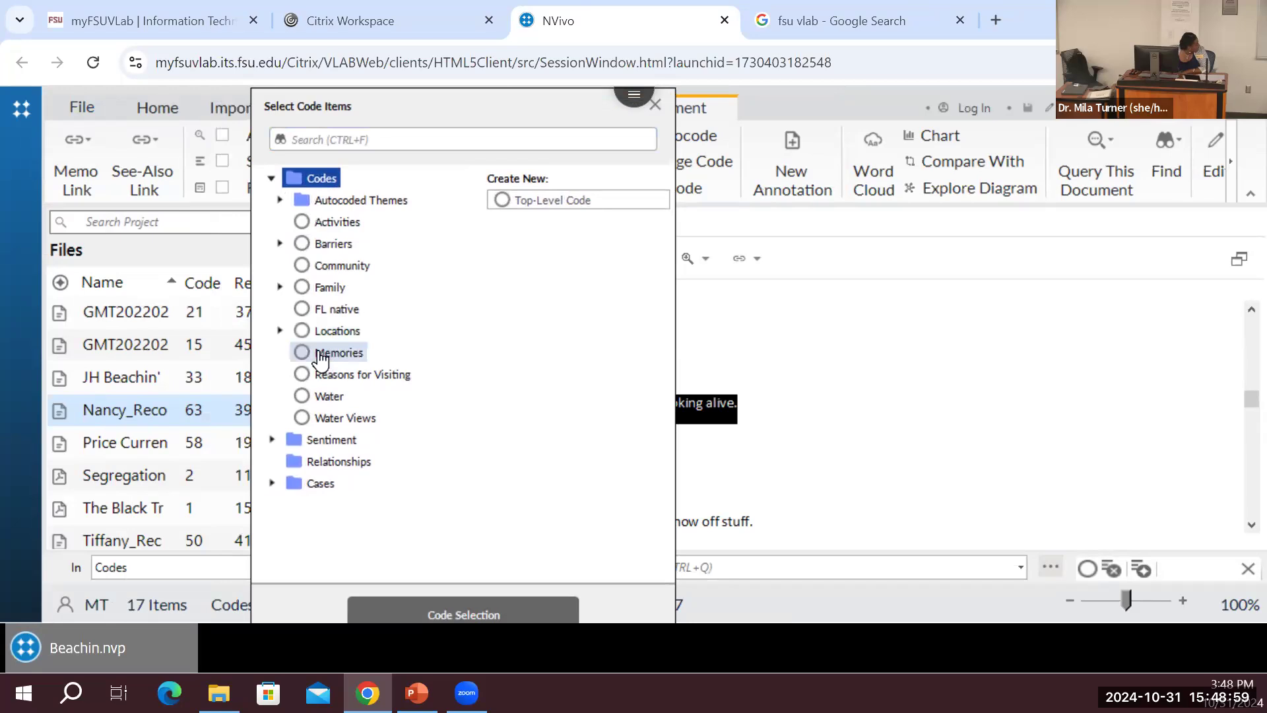
{"action": "left_click", "coordinate": [301, 267]}
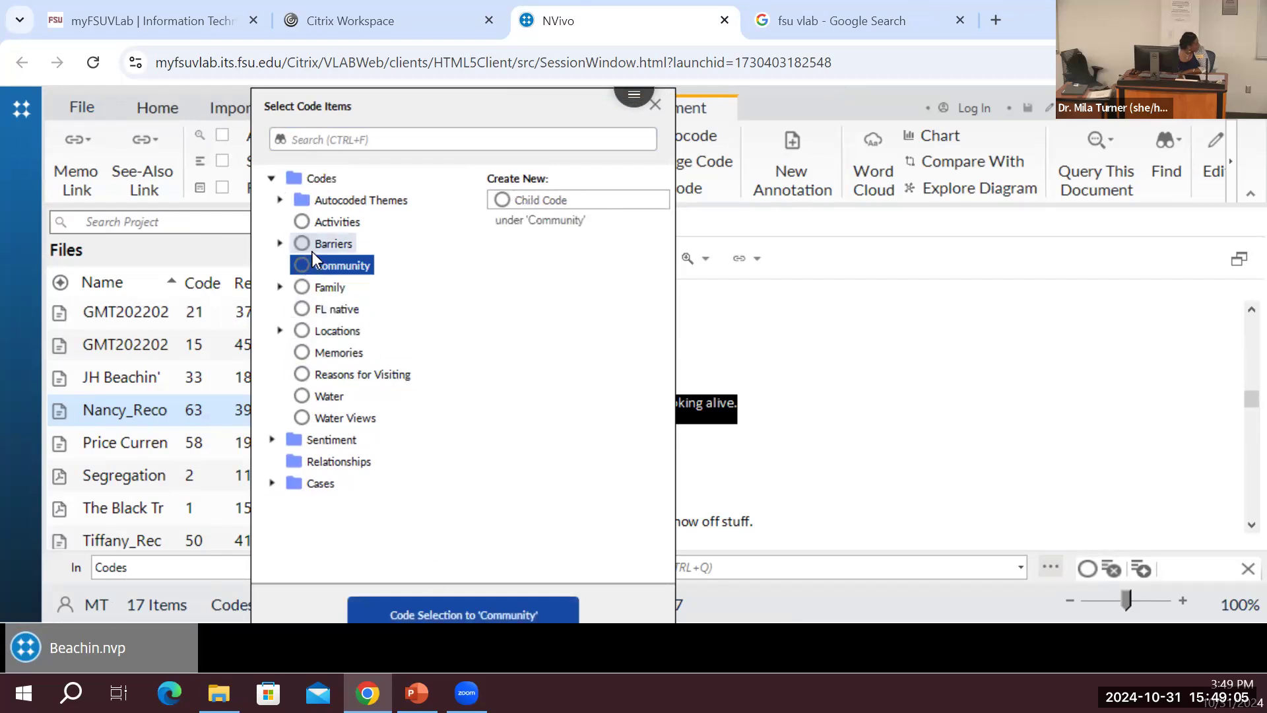
- Code the porch sentence to Community and make the remote session fullscreen
{"action": "left_click", "coordinate": [455, 603]}
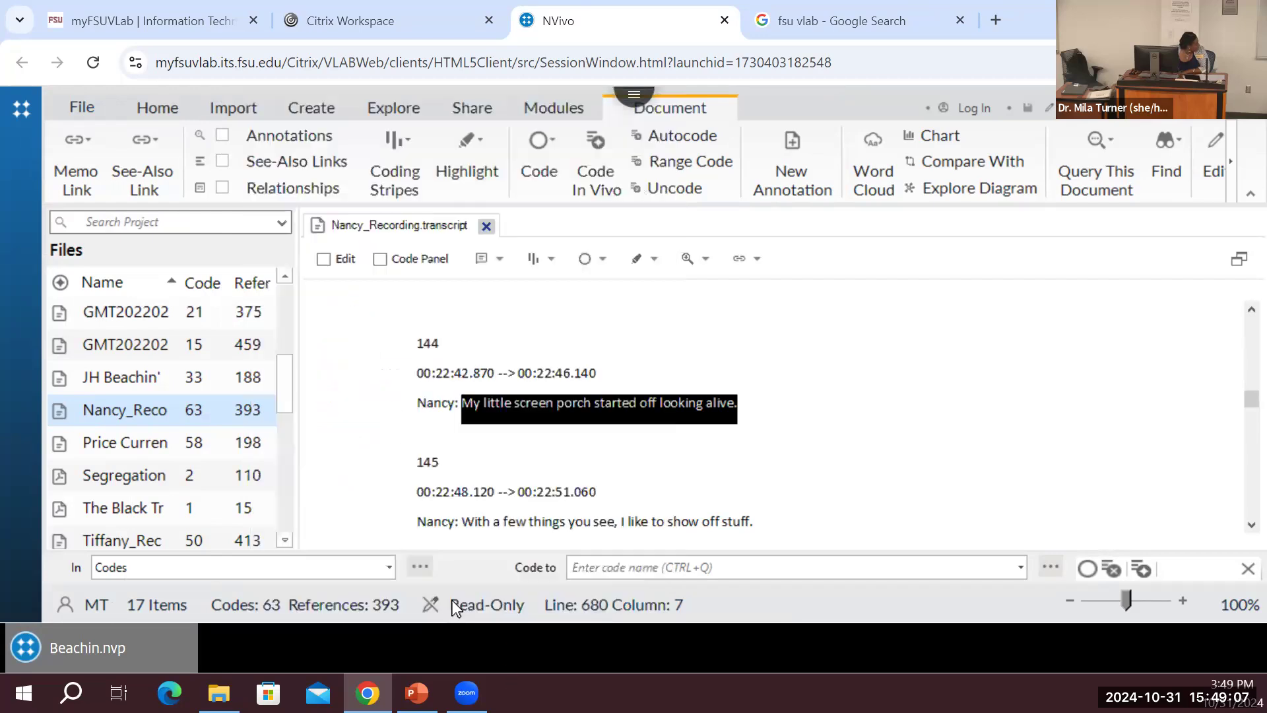
{"action": "left_click", "coordinate": [640, 99]}
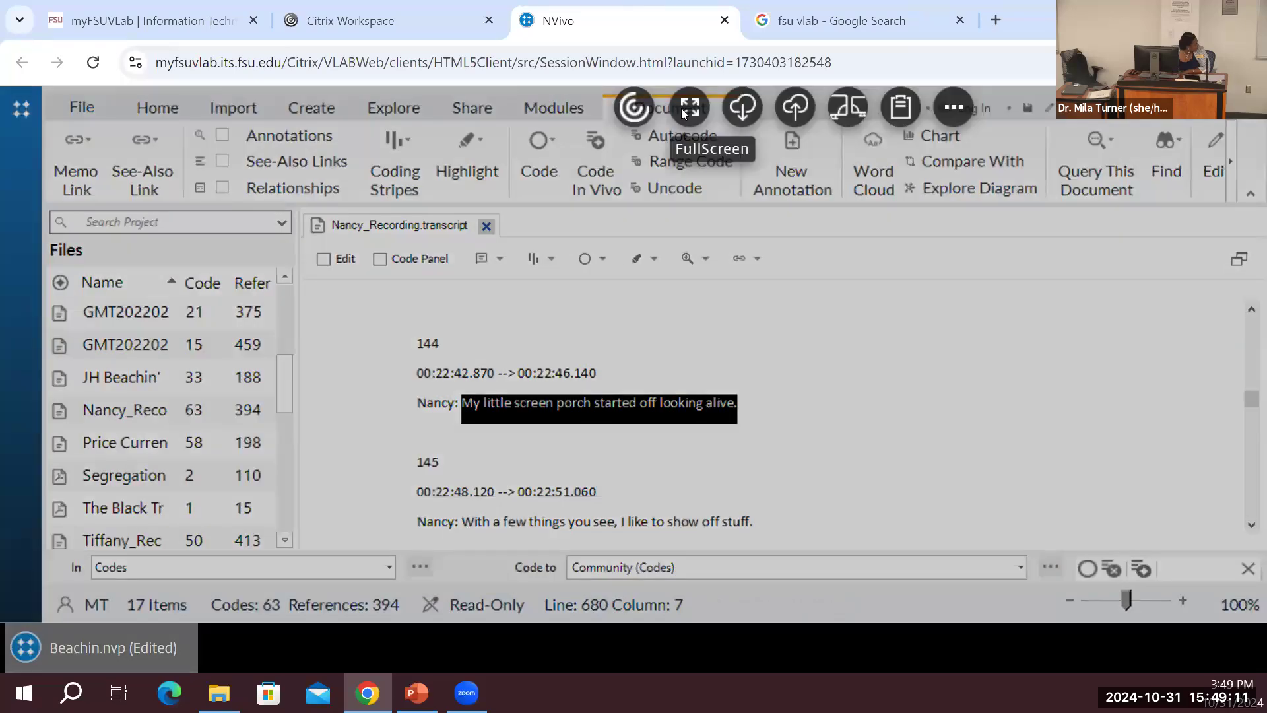
{"action": "left_click", "coordinate": [683, 111]}
{"action": "left_click", "coordinate": [291, 204]}
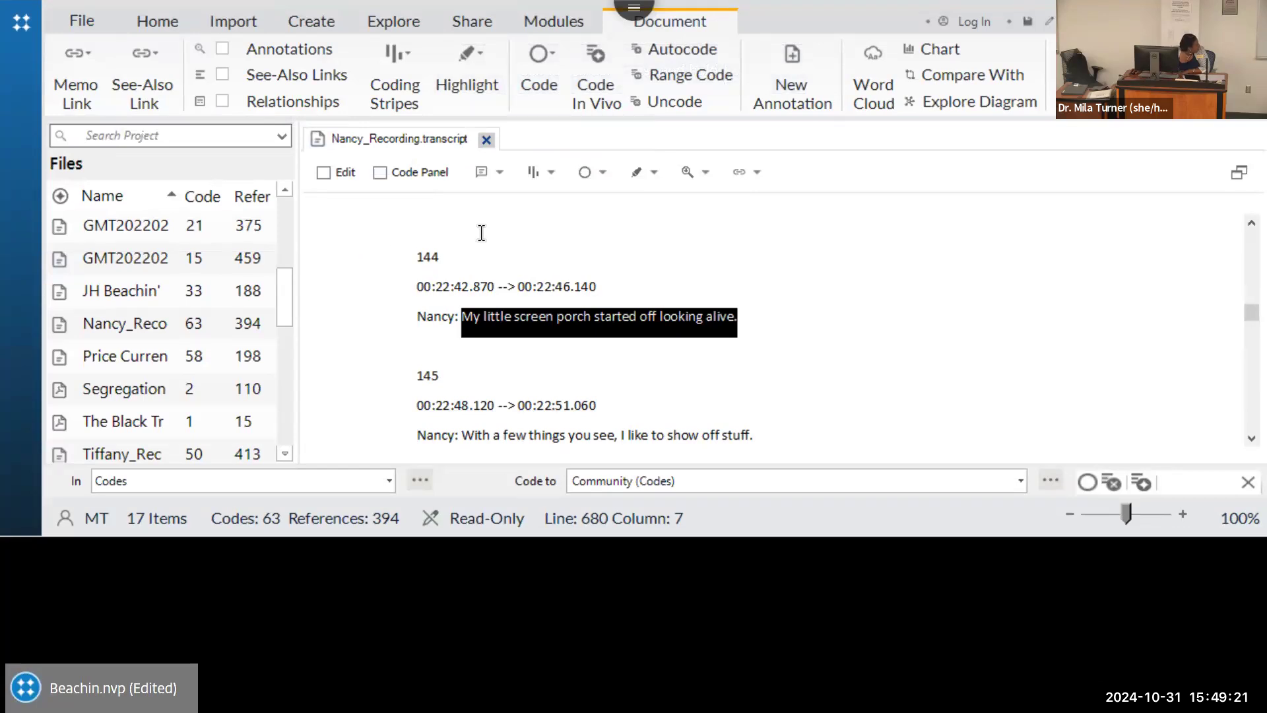
- Open the Code Selection chooser for the porch sentence, close it, and deselect the text
{"action": "right_click", "coordinate": [545, 310]}
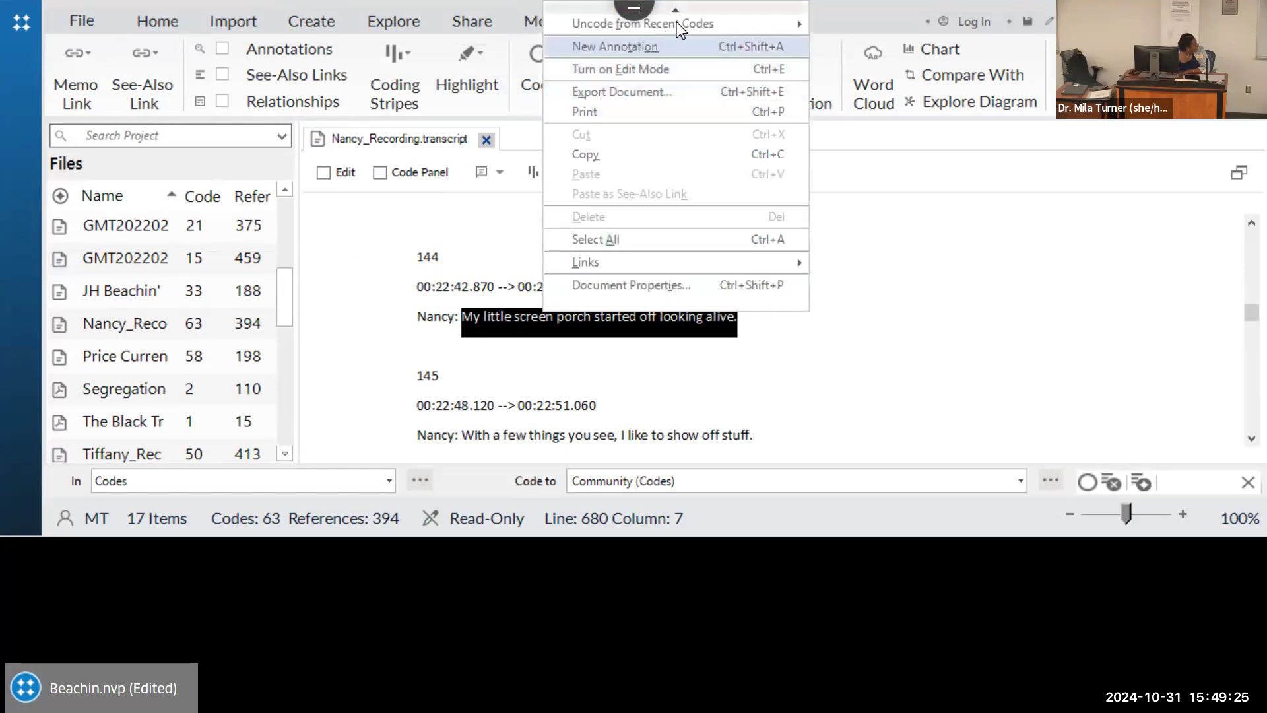
{"action": "mouse_move", "coordinate": [695, 18]}
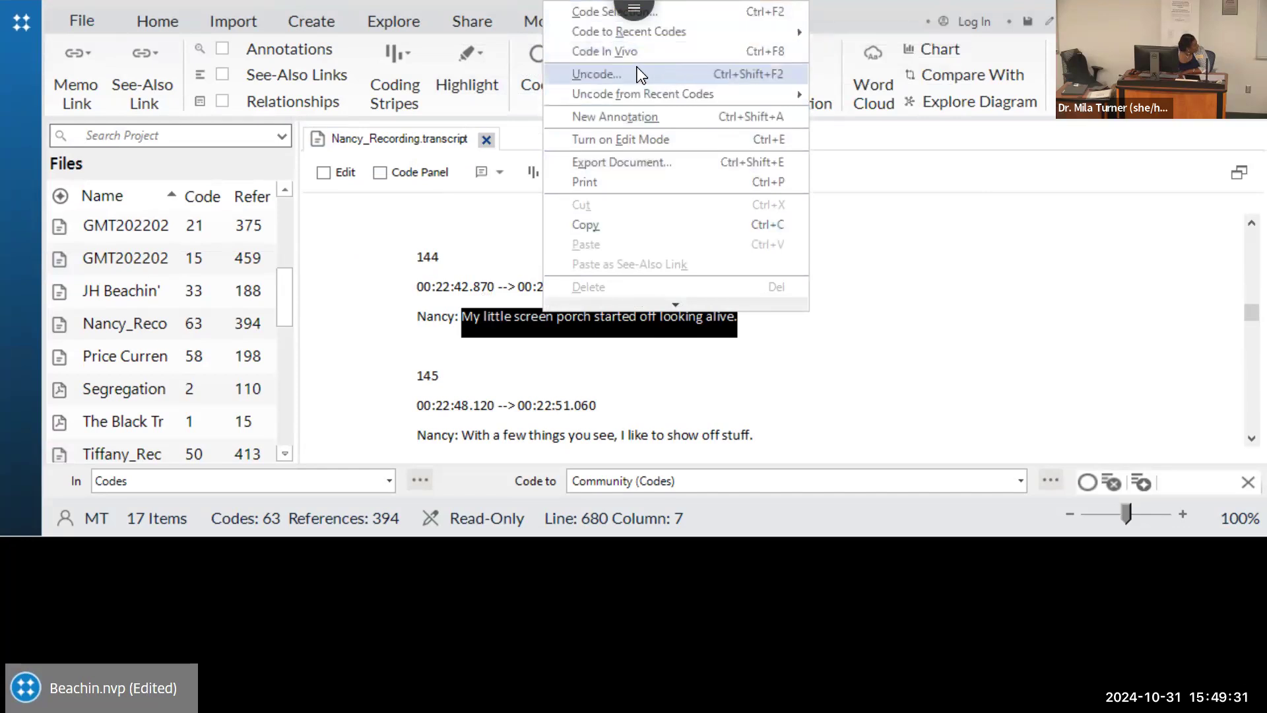
{"action": "left_click", "coordinate": [688, 13]}
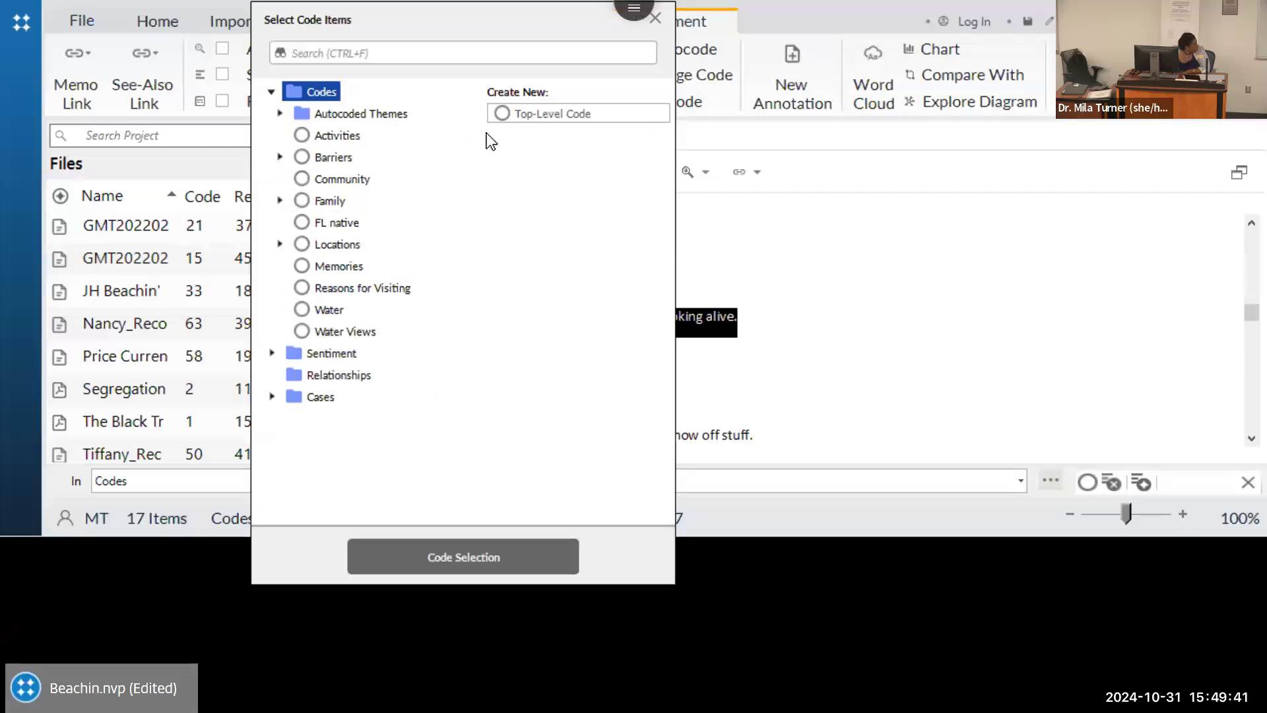
{"action": "left_click", "coordinate": [656, 18]}
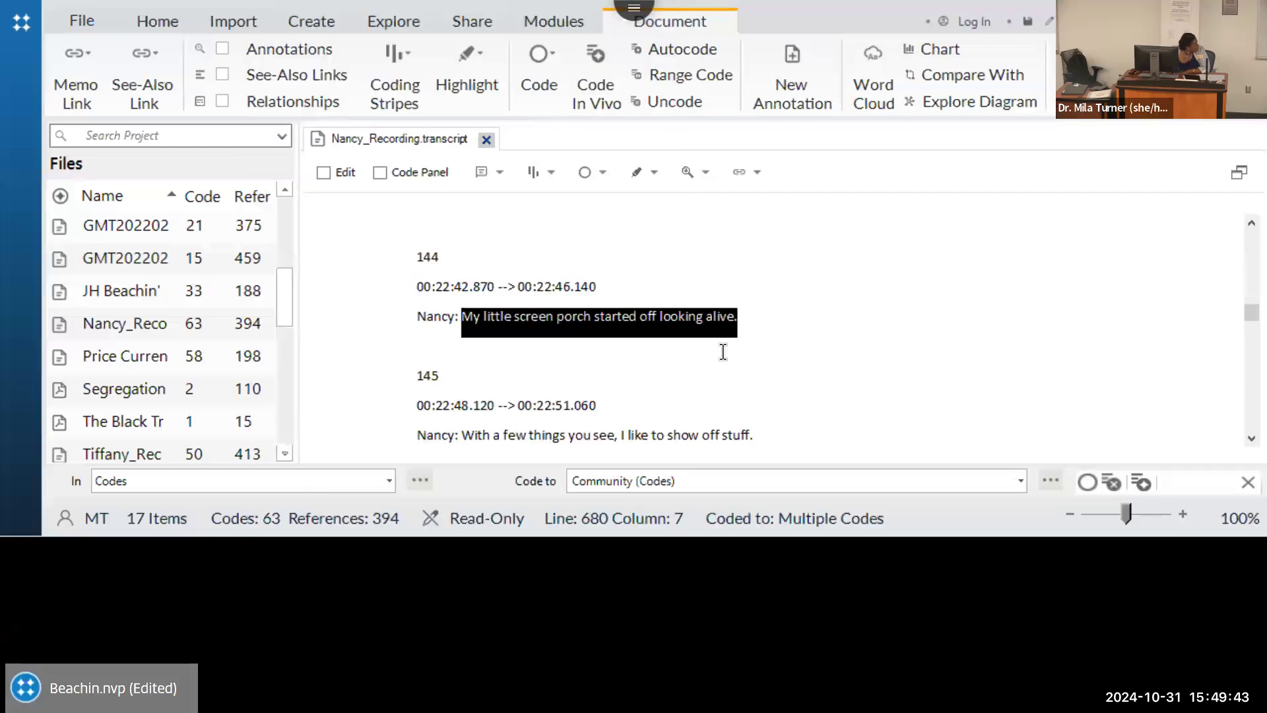
{"action": "left_click", "coordinate": [774, 405]}
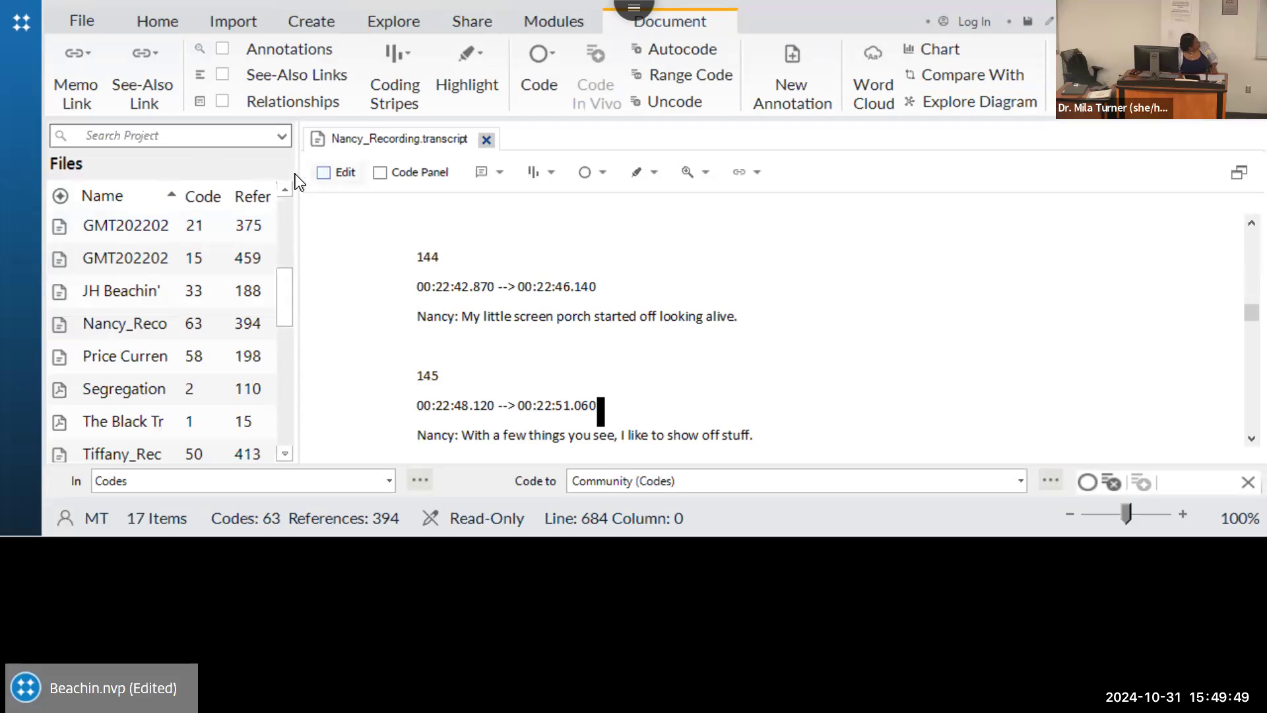
{"action": "left_click", "coordinate": [380, 83]}
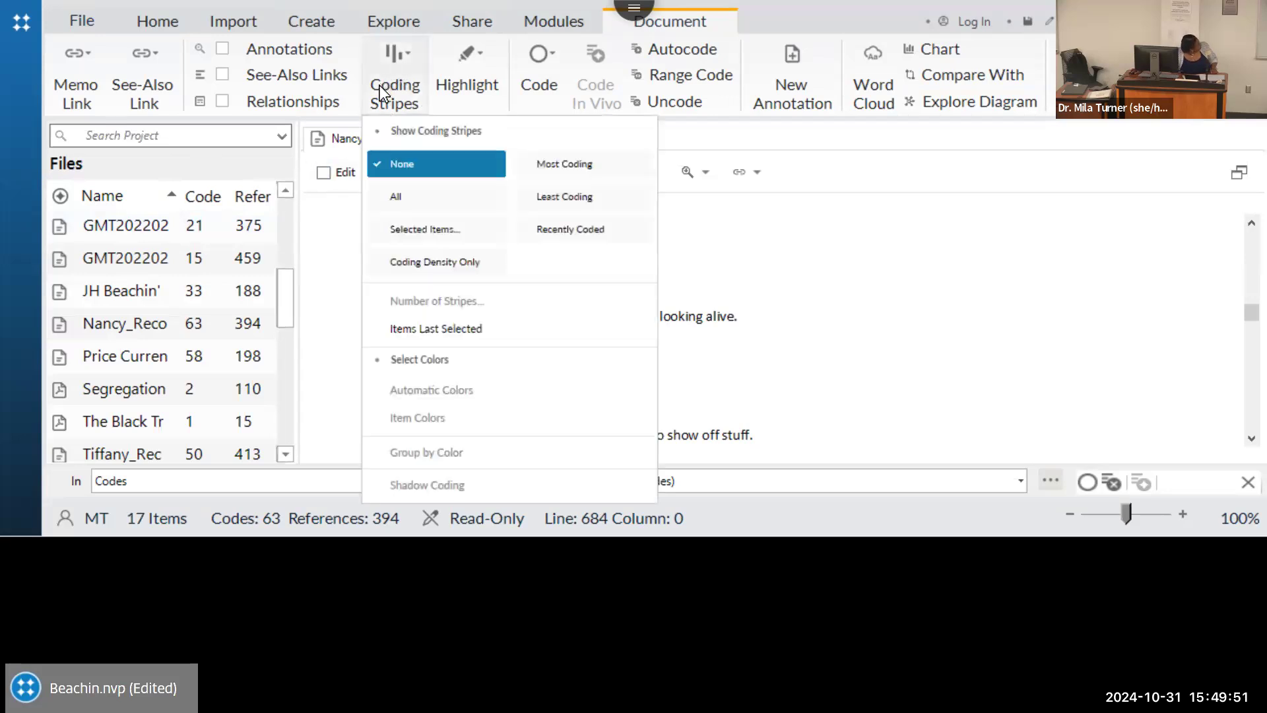
{"action": "left_click", "coordinate": [815, 330]}
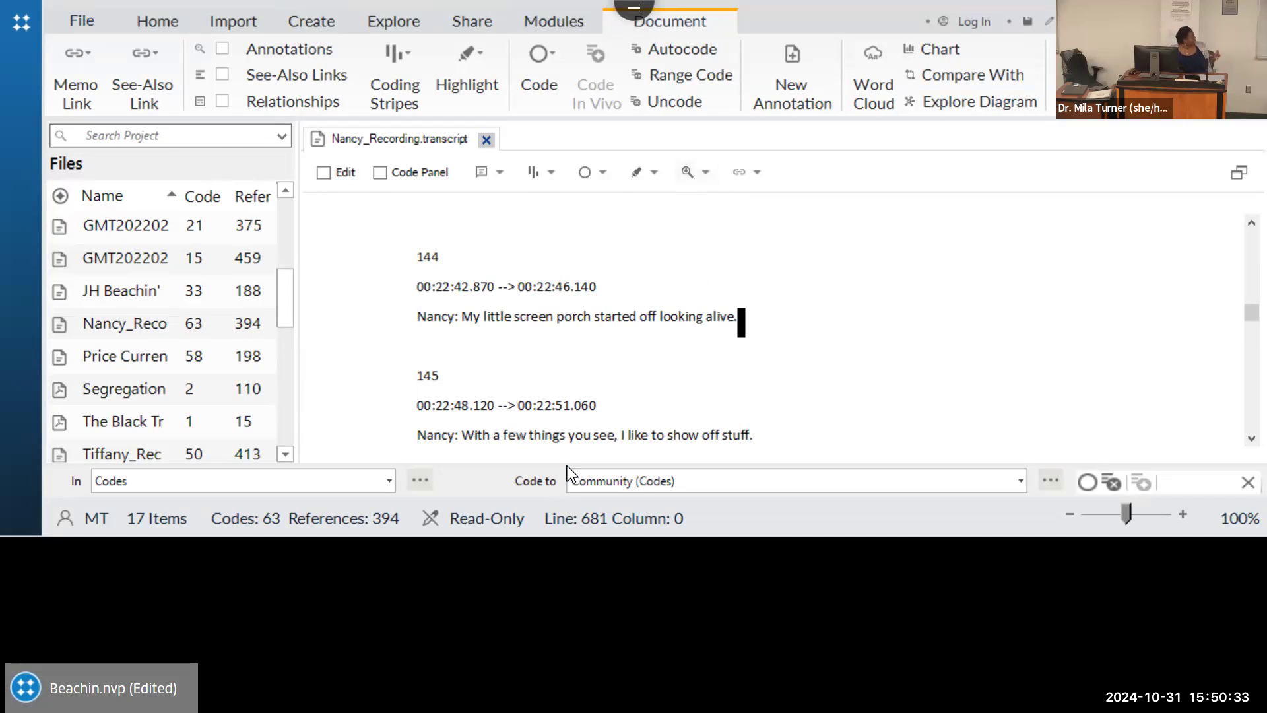
- Code 'With a few things you see, I like to show off stuff.' to new top-level code housing
{"action": "left_click_drag", "start_coordinate": [772, 429], "coordinate": [465, 436]}
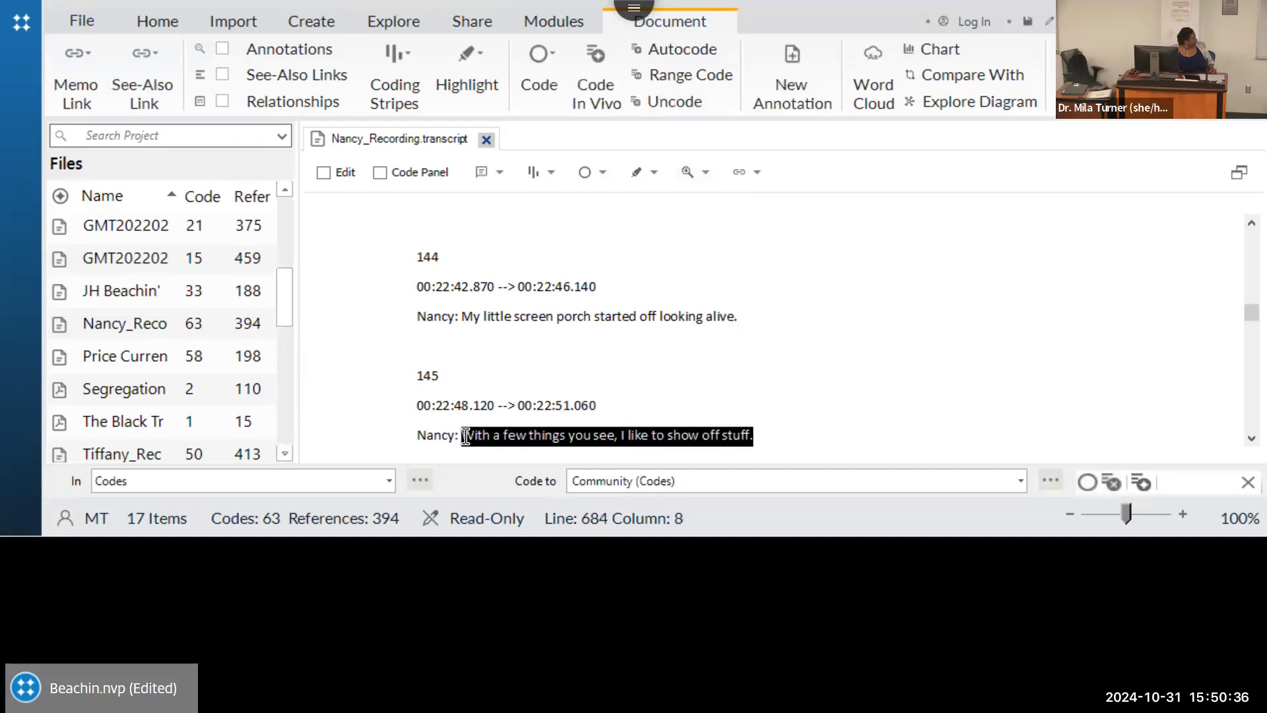
{"action": "right_click", "coordinate": [500, 436]}
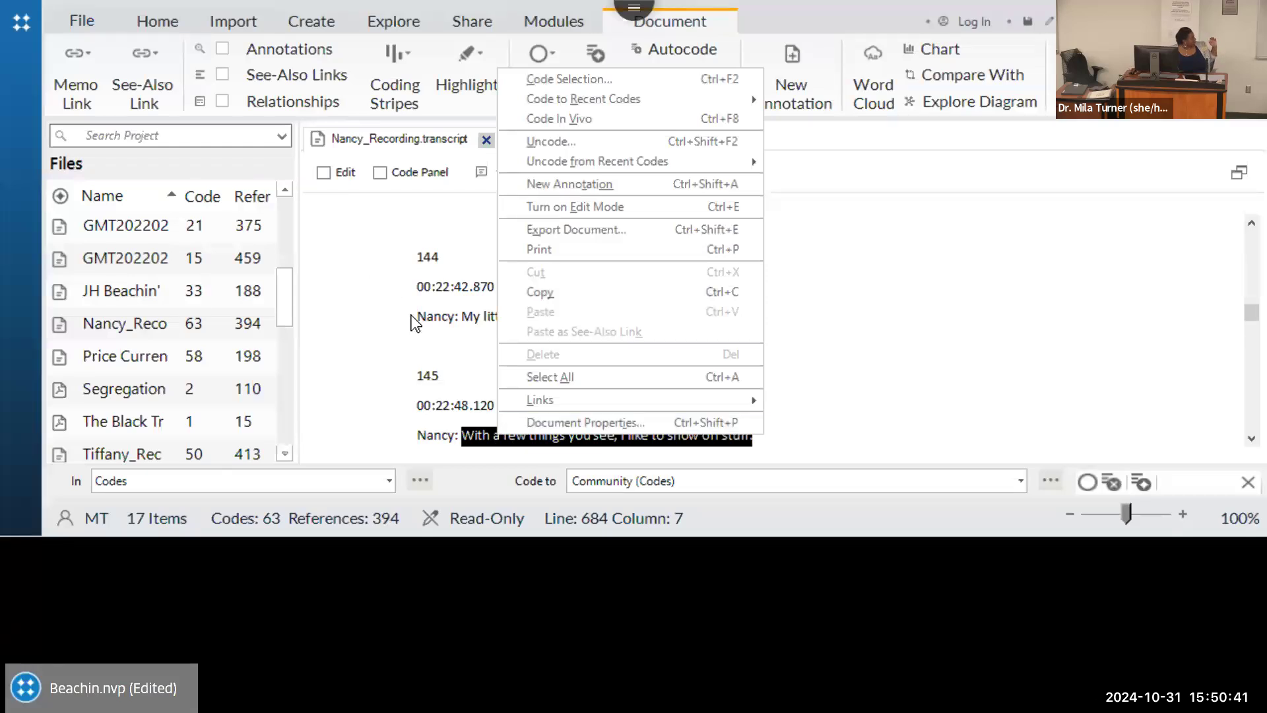
{"action": "key", "text": "Escape"}
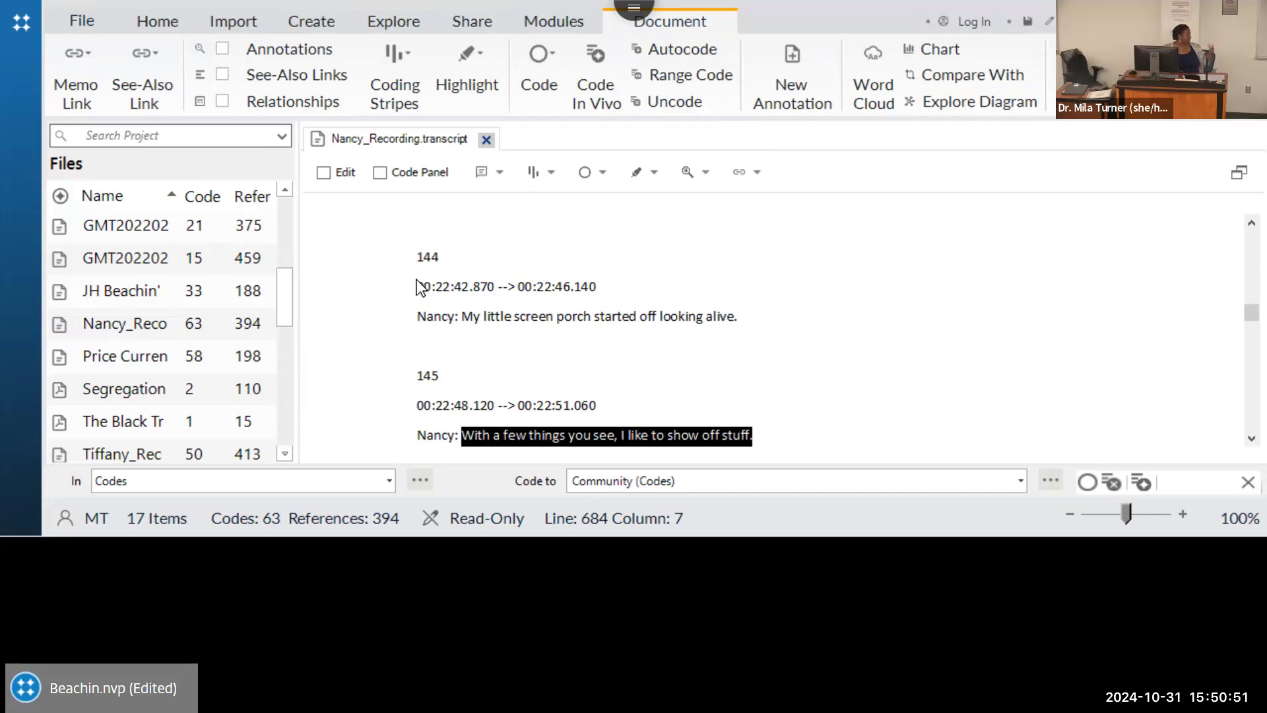
{"action": "right_click", "coordinate": [538, 441]}
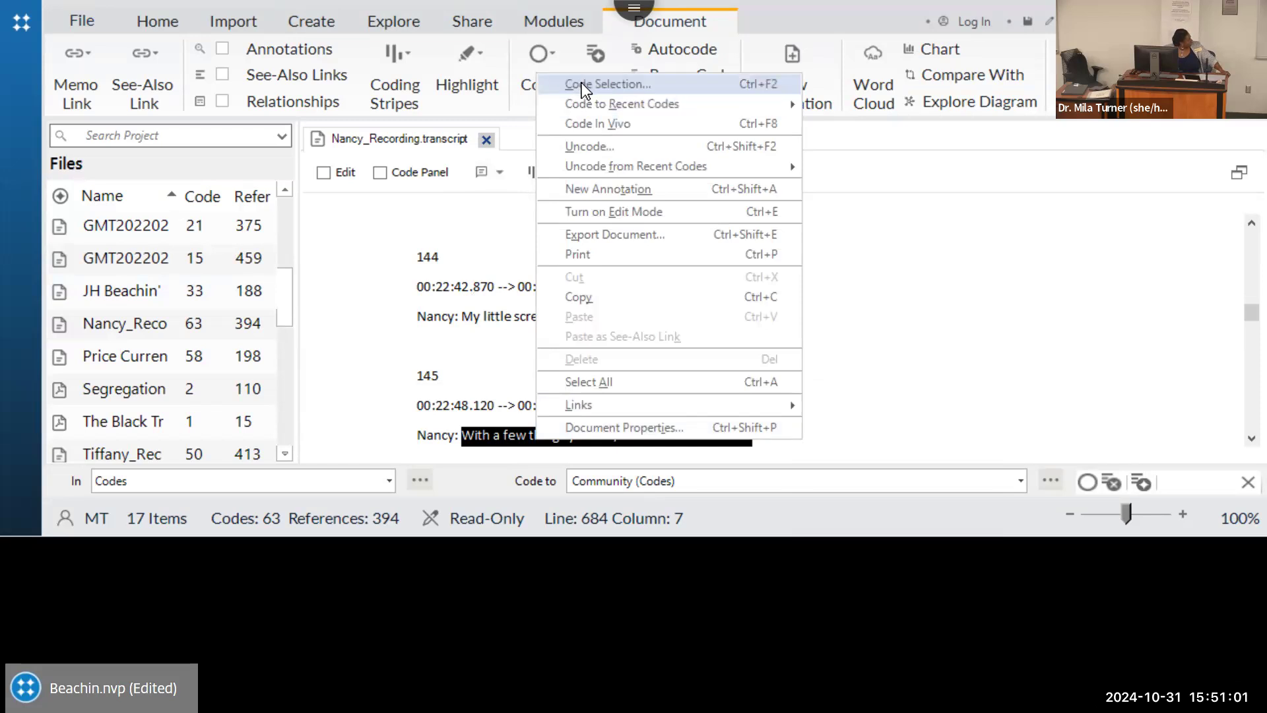
{"action": "left_click", "coordinate": [583, 88]}
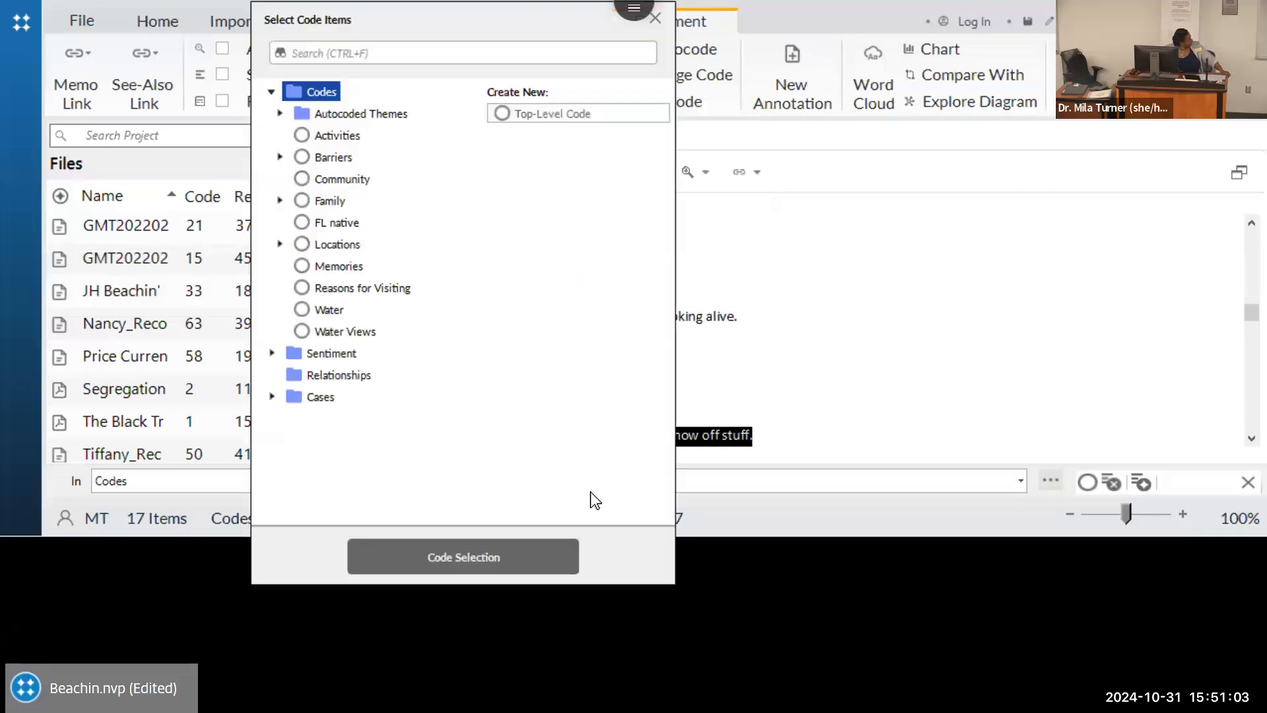
{"action": "left_click", "coordinate": [541, 115]}
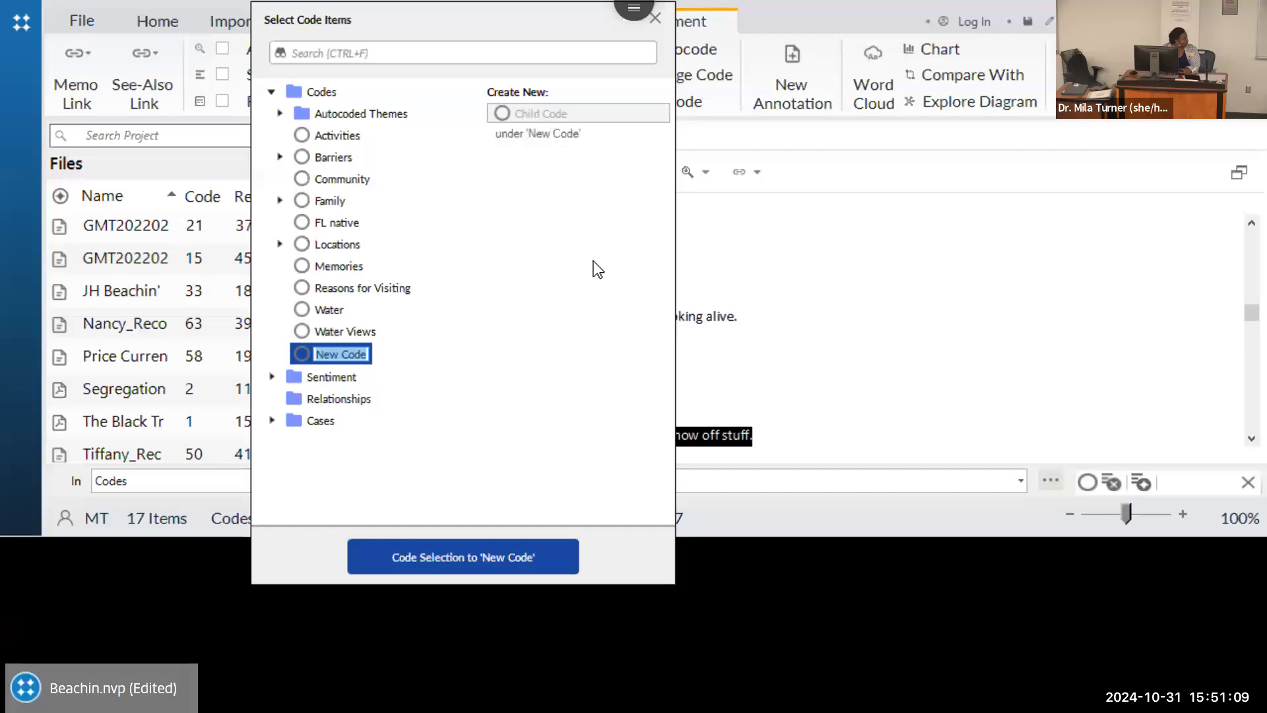
{"action": "type", "text": "housing"}
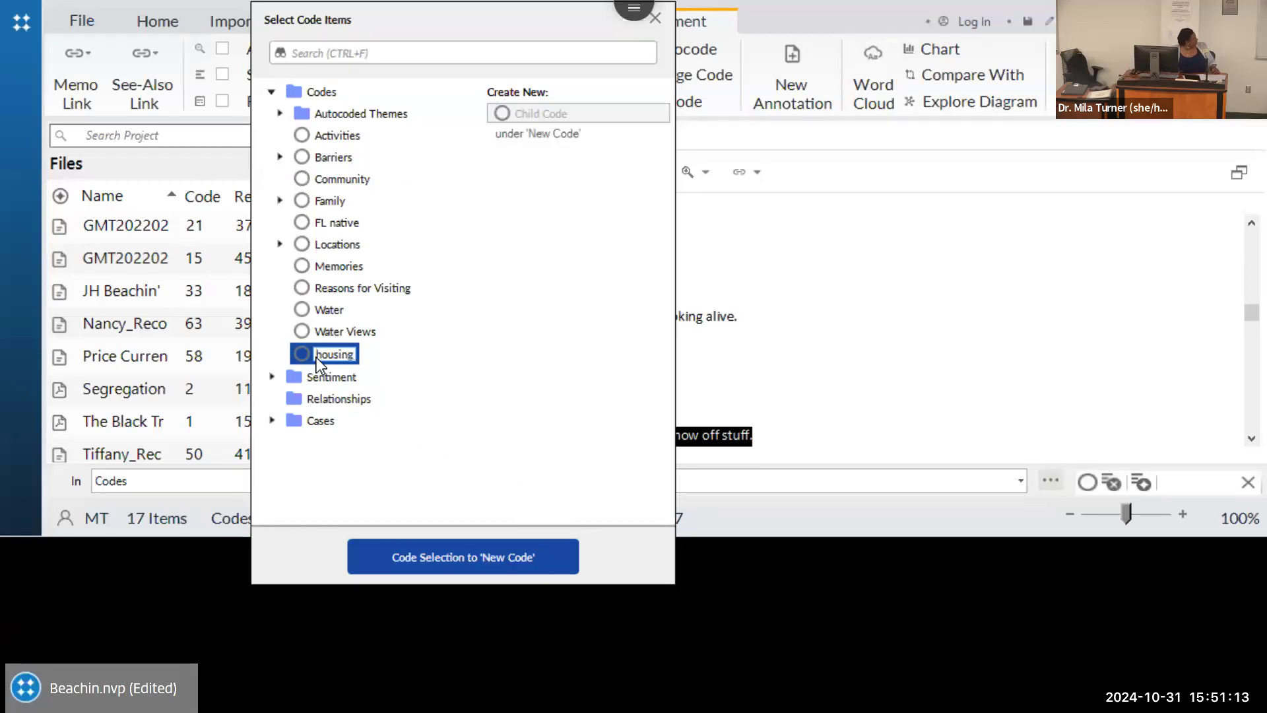
{"action": "key", "text": "Return"}
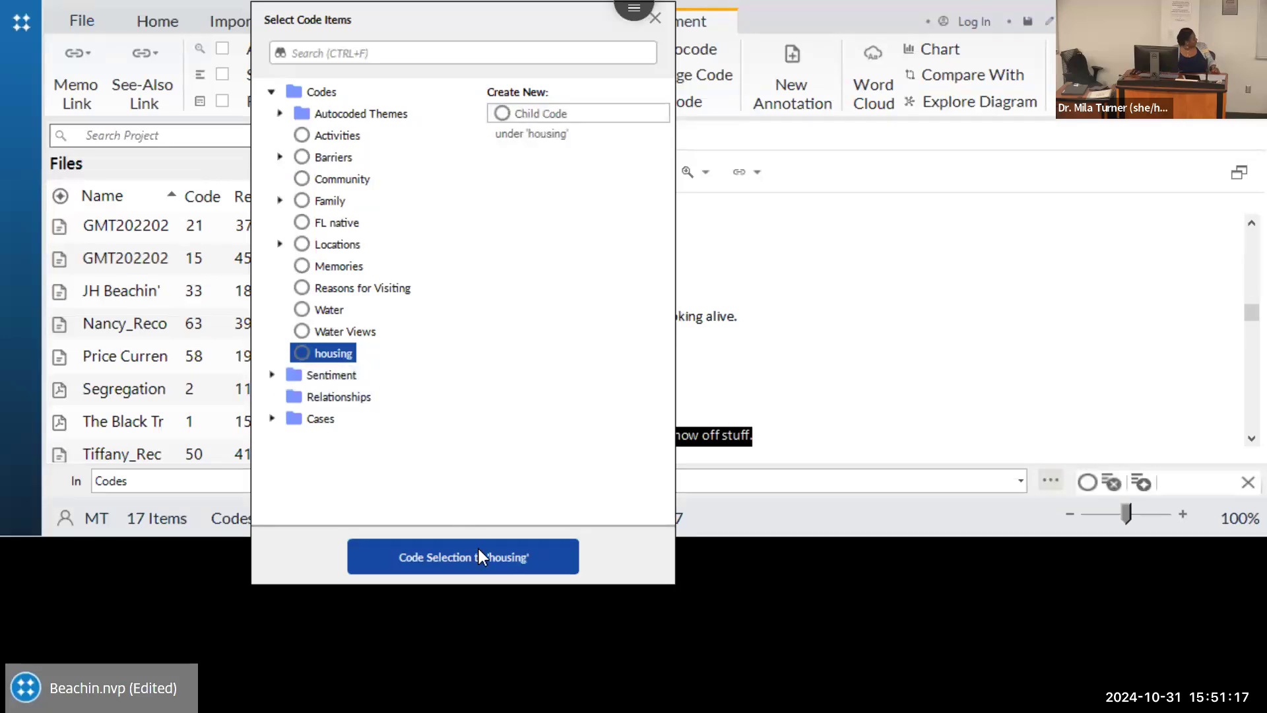
{"action": "left_click", "coordinate": [451, 553]}
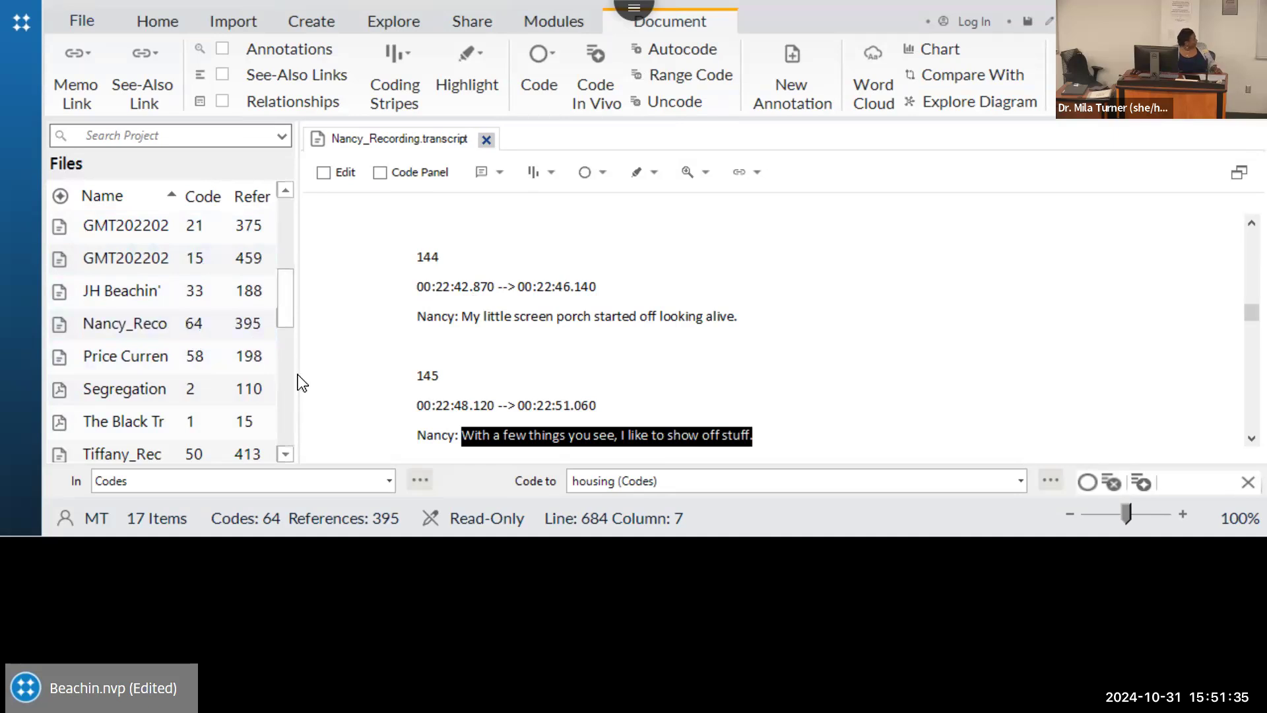
- Open the Segregation and the Sea article and scroll to page 4's 'A Historical Overview' heading
{"action": "left_click_drag", "start_coordinate": [300, 373], "coordinate": [328, 370]}
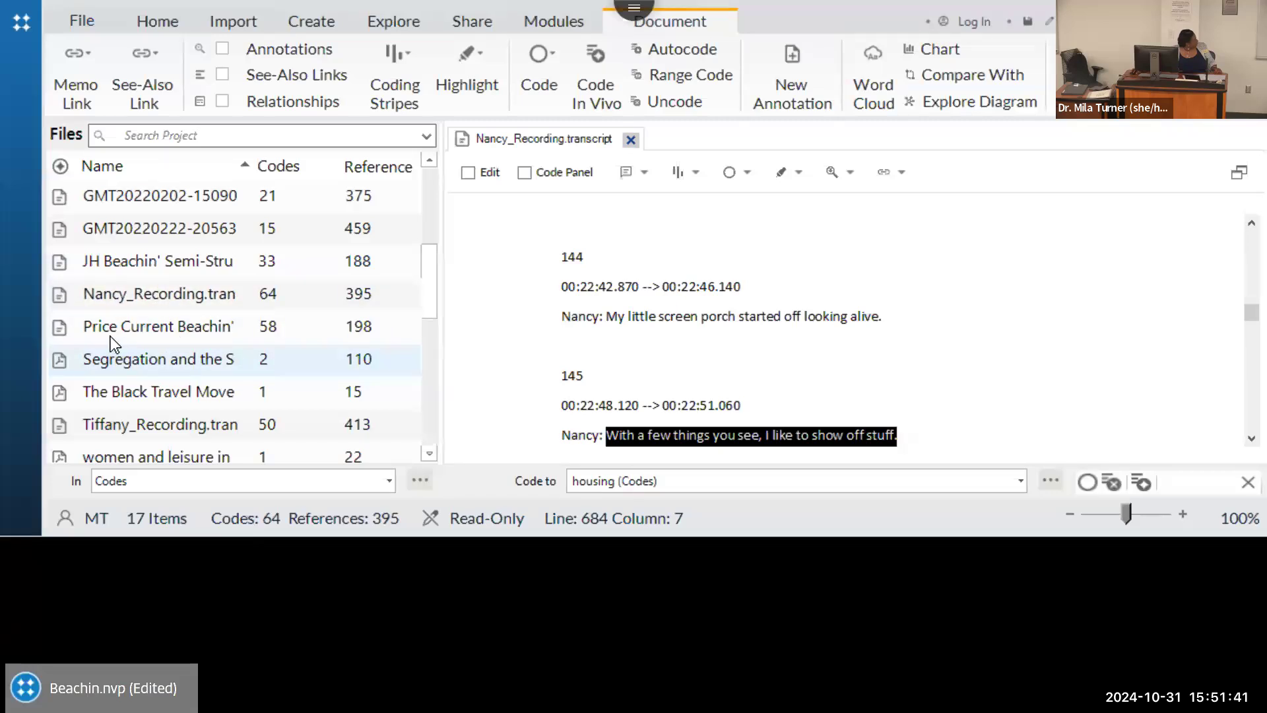
{"action": "double_click", "coordinate": [133, 358]}
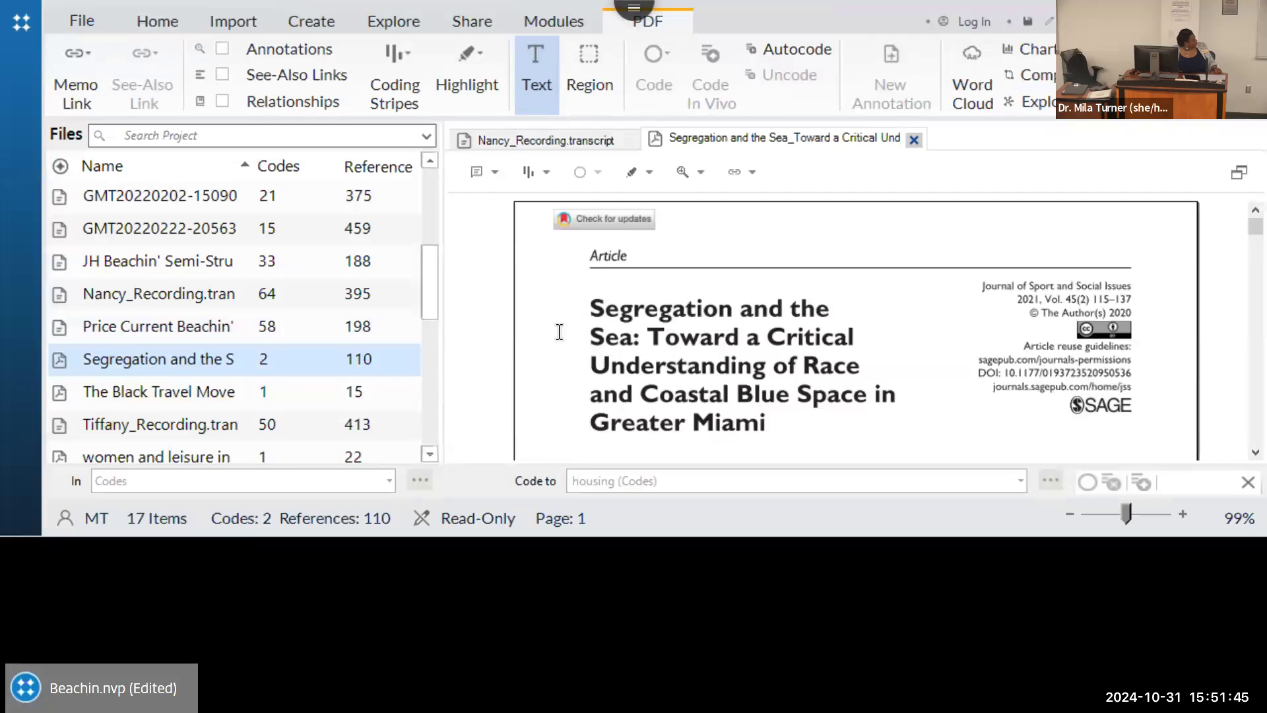
{"action": "scroll", "coordinate": [559, 331], "scroll_direction": "down", "scroll_amount": 1}
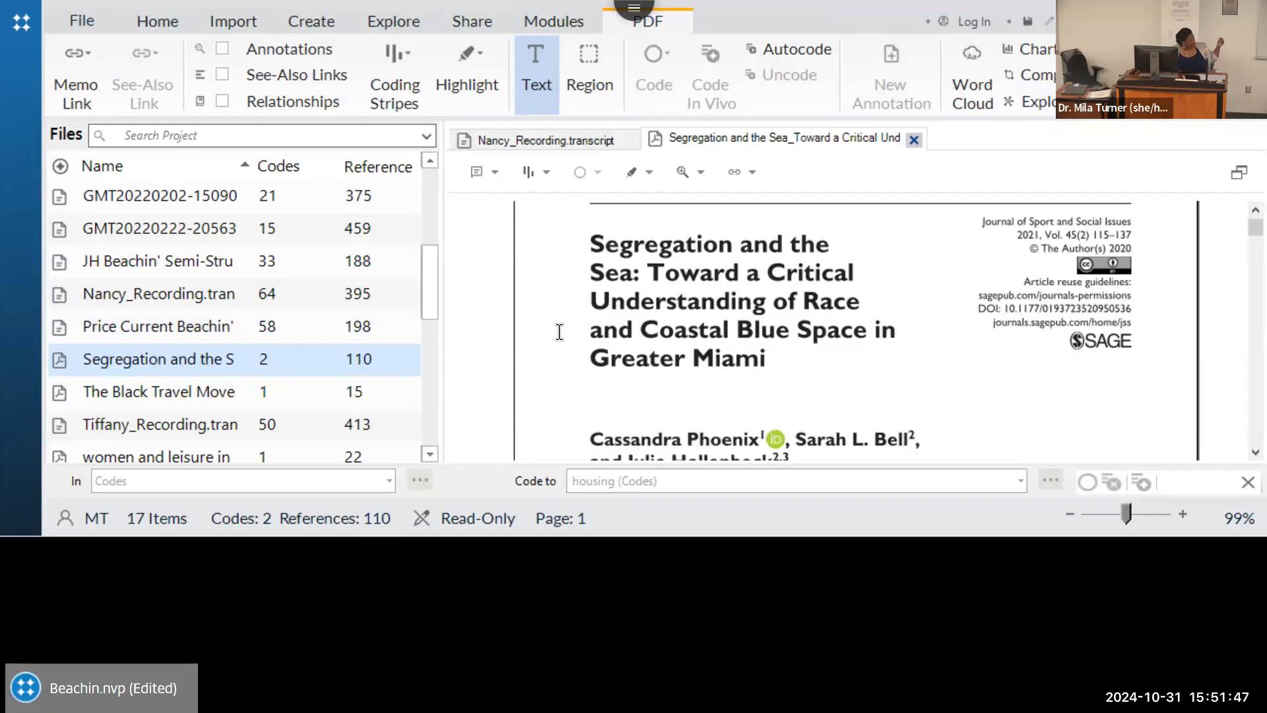
{"action": "scroll", "coordinate": [558, 327], "scroll_direction": "down", "scroll_amount": 4}
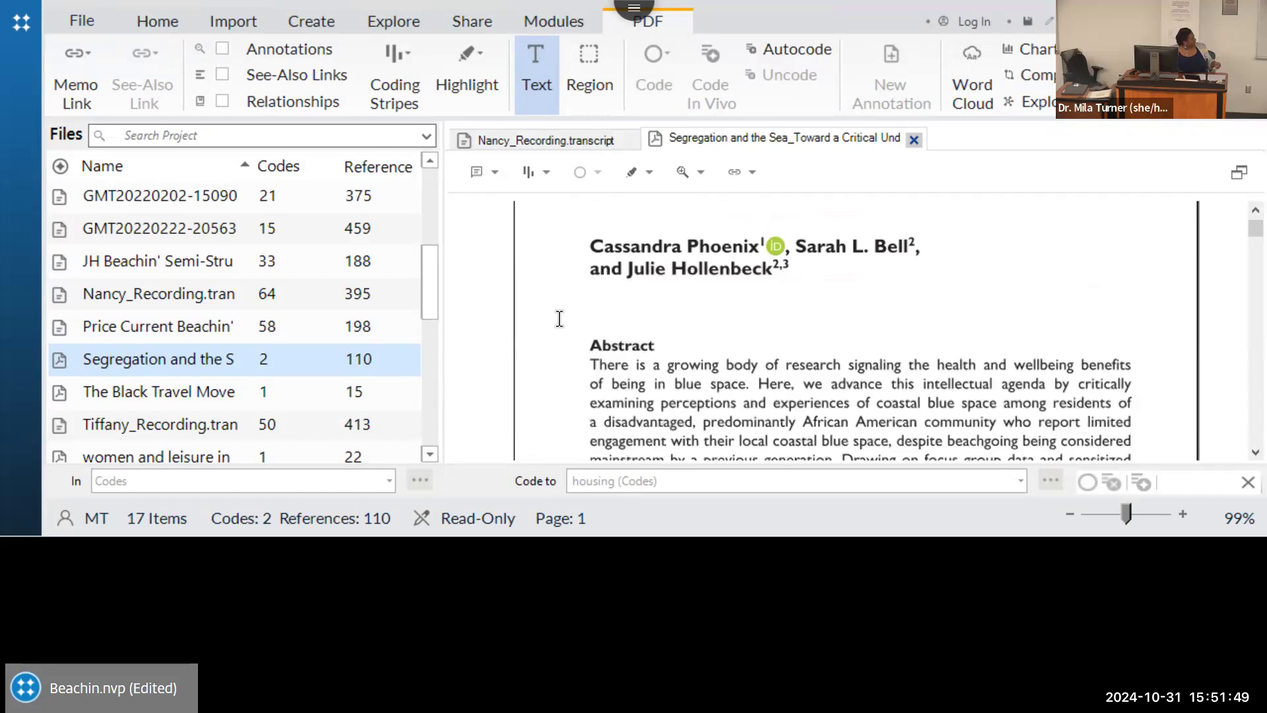
{"action": "scroll", "coordinate": [559, 319], "scroll_direction": "down", "scroll_amount": 1}
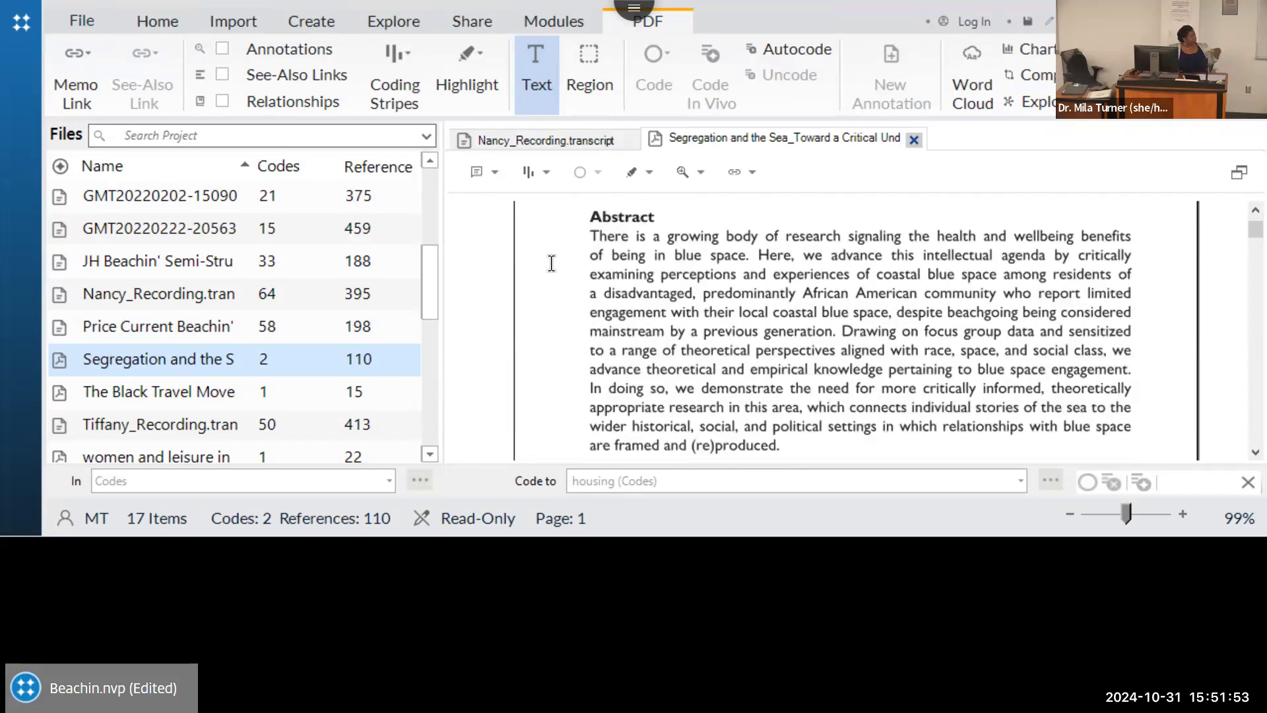
{"action": "scroll", "coordinate": [593, 259], "scroll_direction": "down", "scroll_amount": 8}
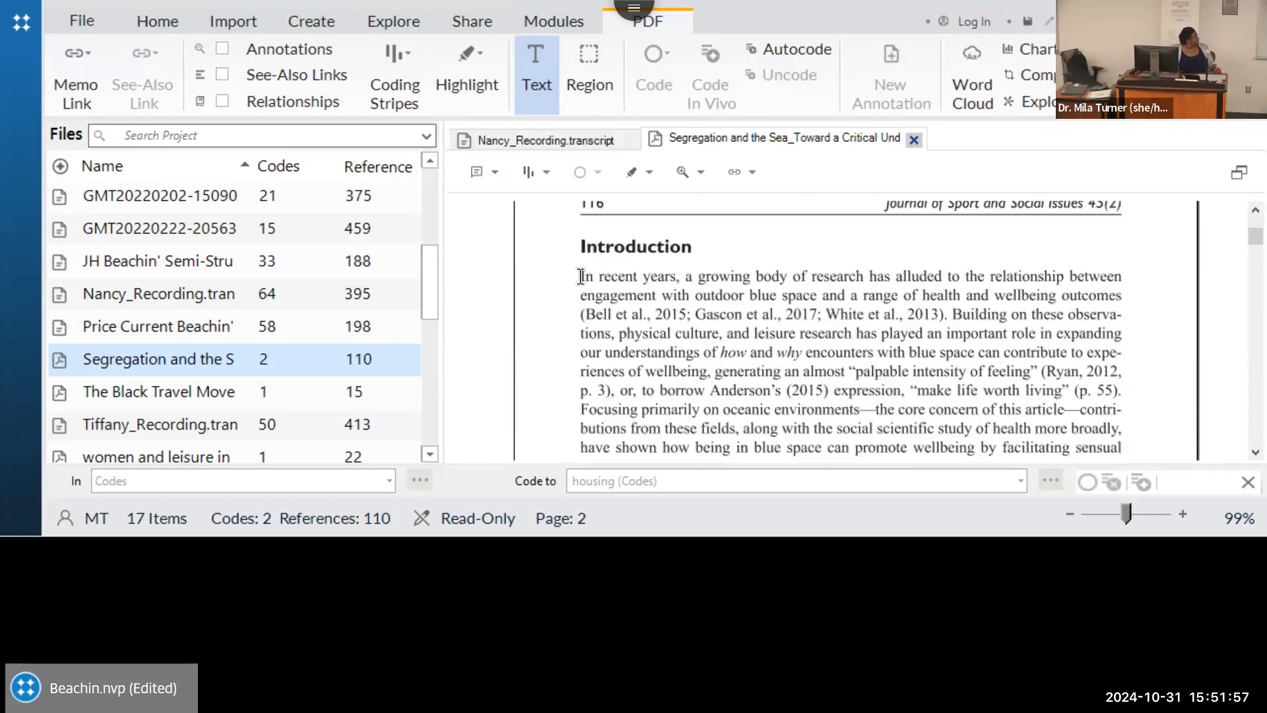
{"action": "scroll", "coordinate": [580, 276], "scroll_direction": "down", "scroll_amount": 15}
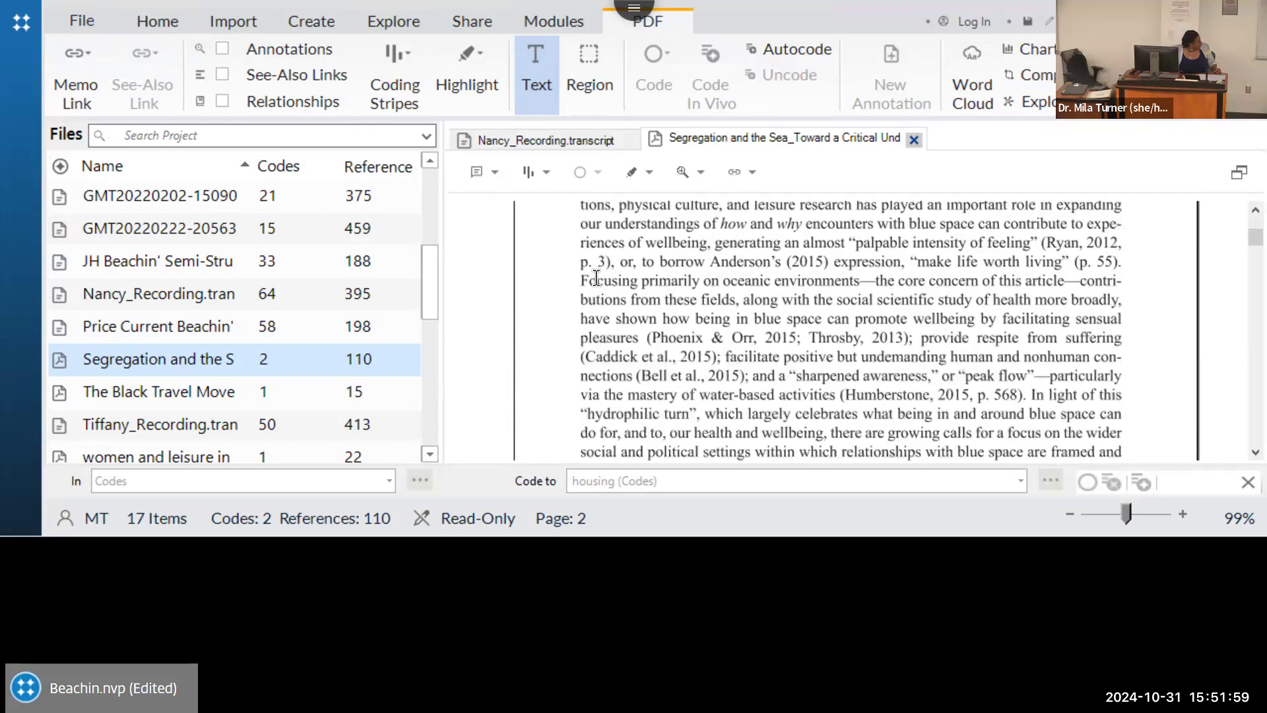
{"action": "scroll", "coordinate": [598, 274], "scroll_direction": "down", "scroll_amount": 10}
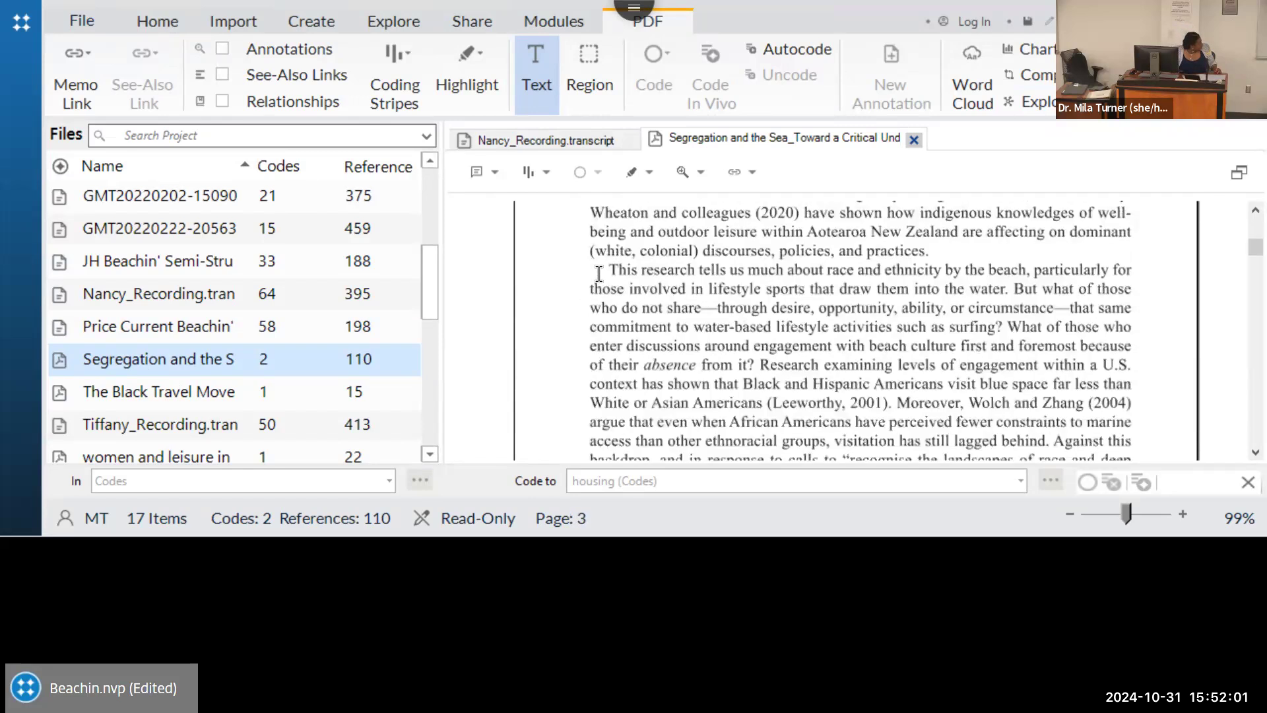
{"action": "scroll", "coordinate": [607, 273], "scroll_direction": "down", "scroll_amount": 15}
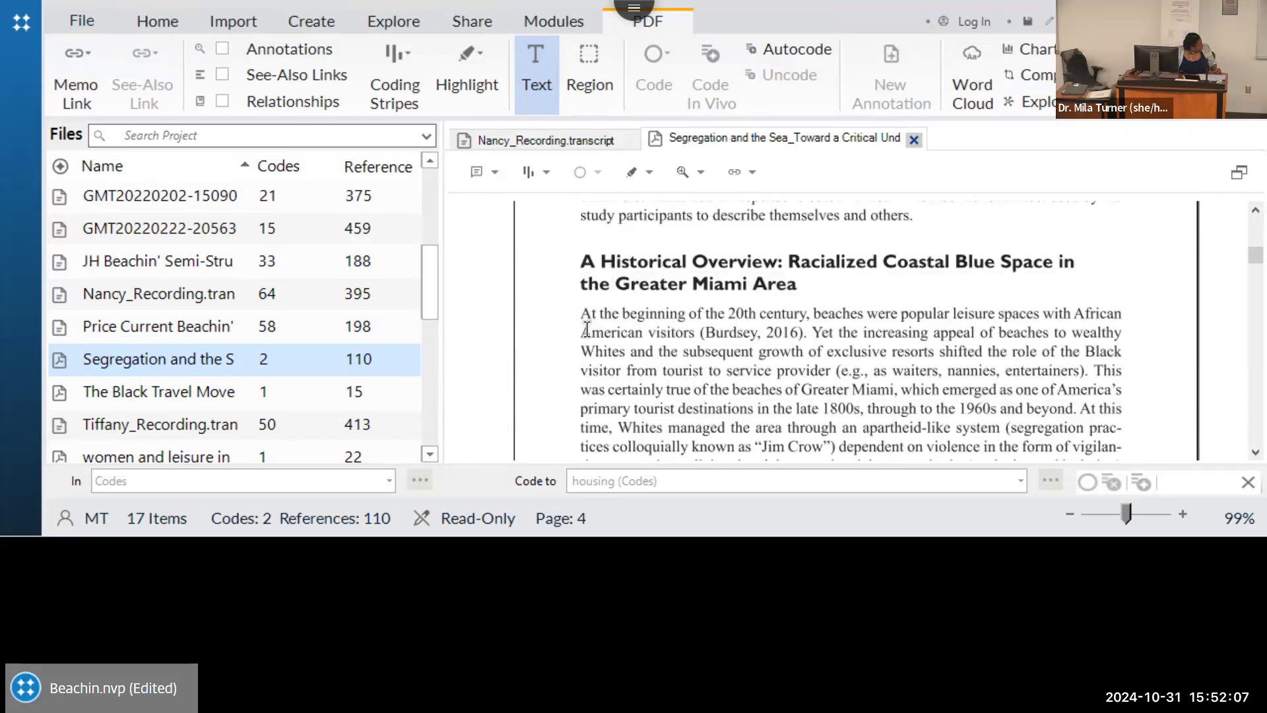
- Code the section's opening sentence on early-20th-century beaches to a new top-level code, history
{"action": "left_click_drag", "start_coordinate": [581, 312], "coordinate": [815, 335]}
{"action": "right_click", "coordinate": [774, 331]}
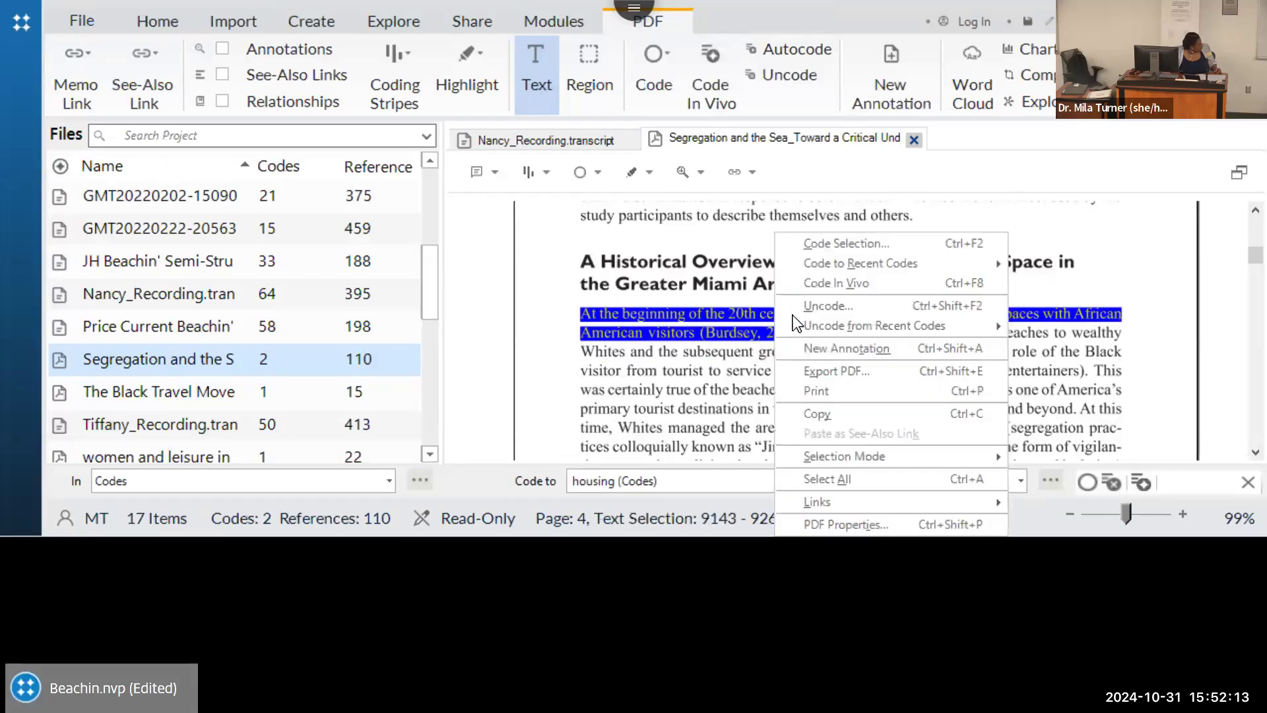
{"action": "left_click", "coordinate": [817, 247]}
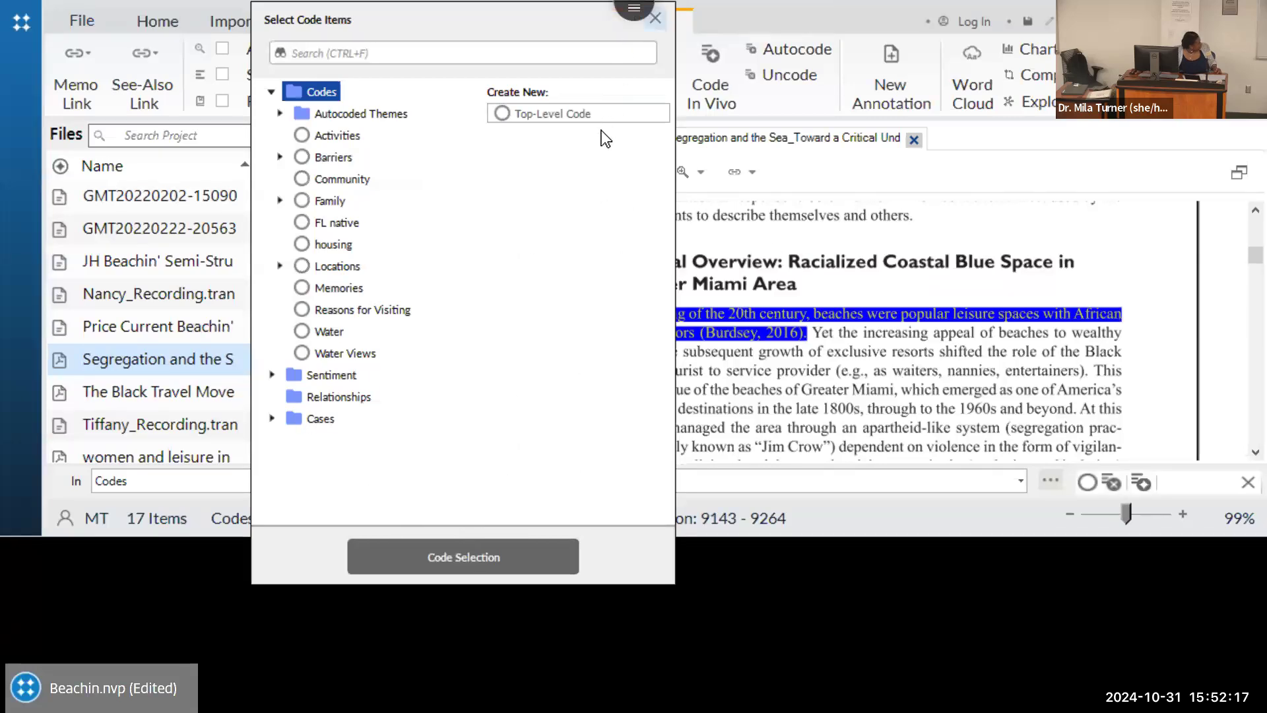
{"action": "left_click", "coordinate": [585, 113]}
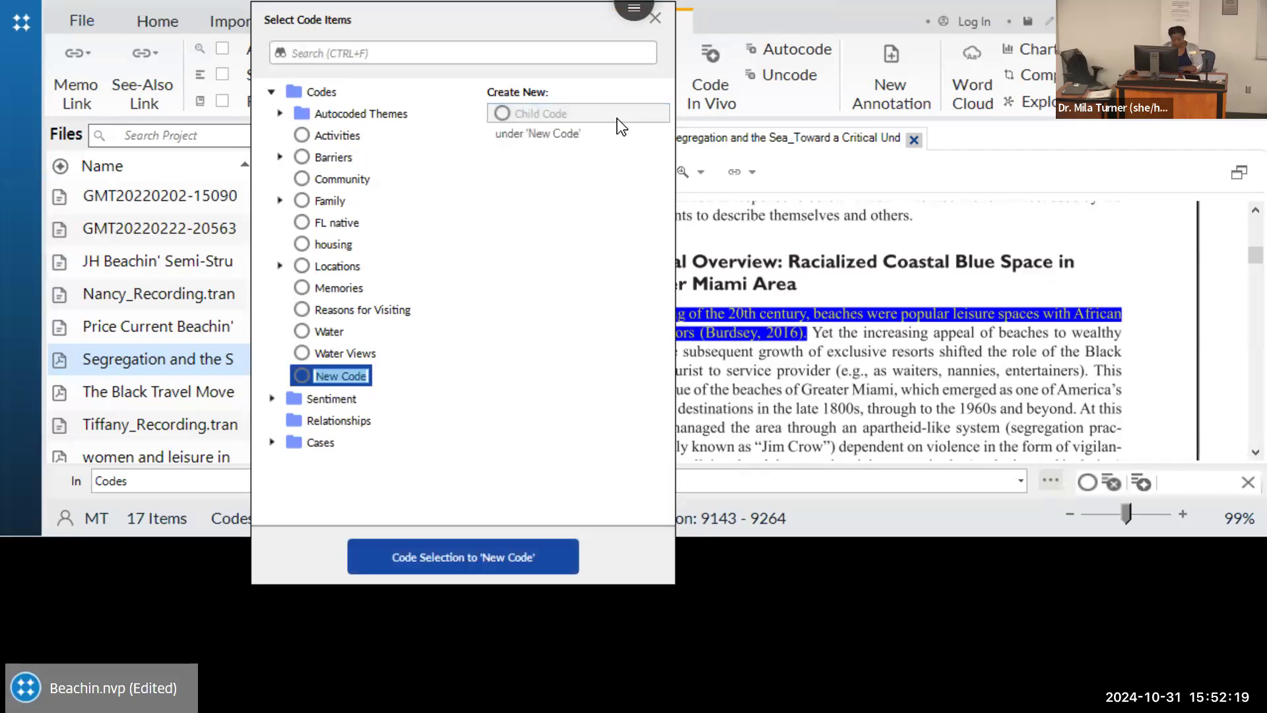
{"action": "type", "text": "history"}
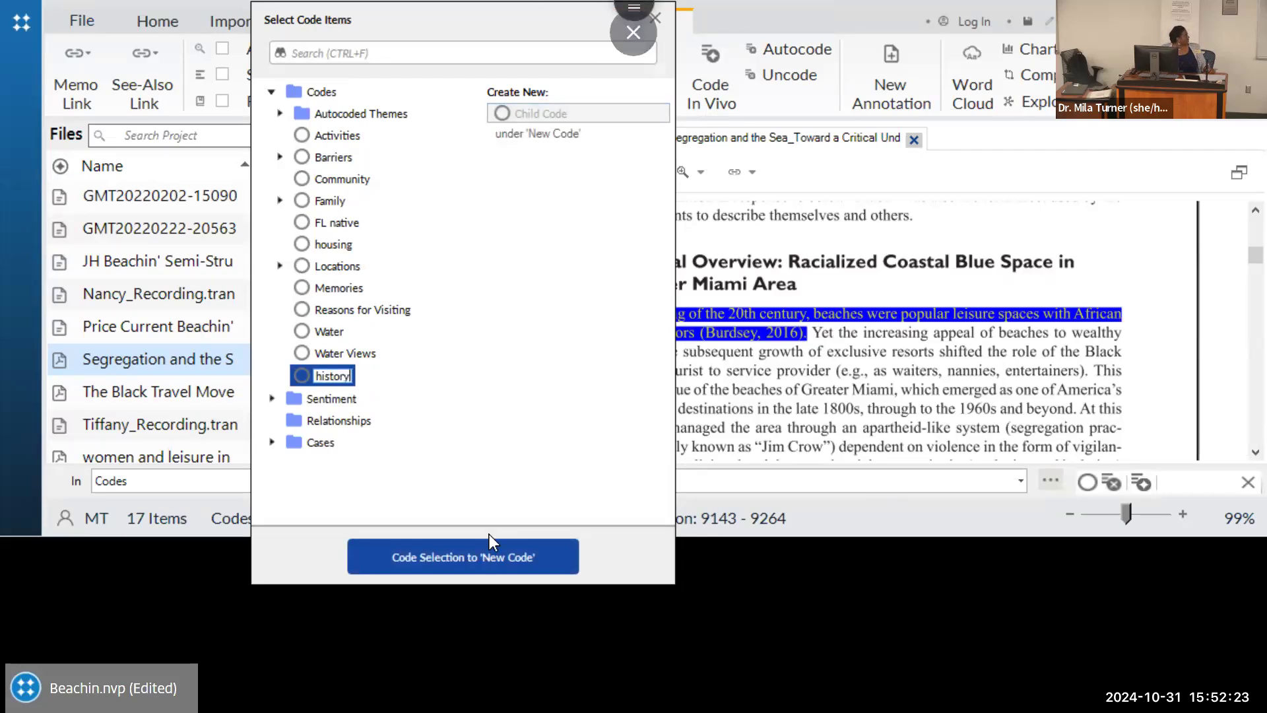
{"action": "left_click", "coordinate": [418, 557]}
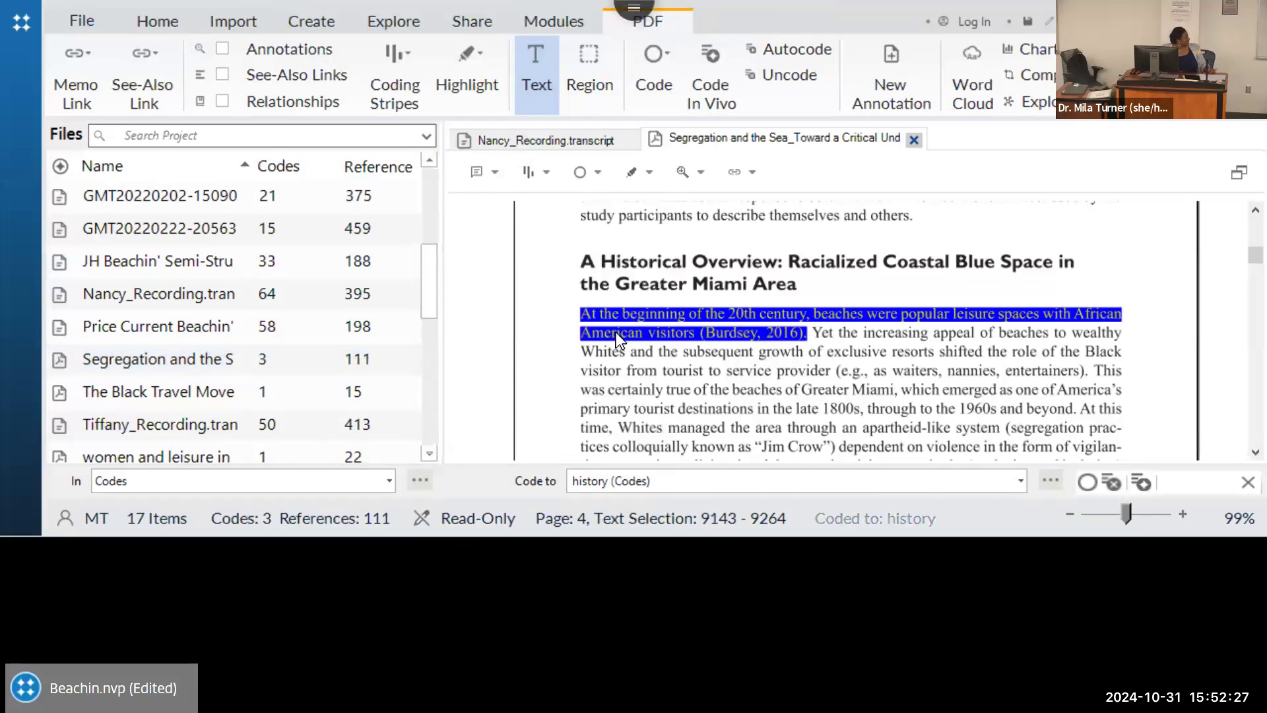
{"action": "scroll", "coordinate": [327, 306], "scroll_direction": "up", "scroll_amount": 2}
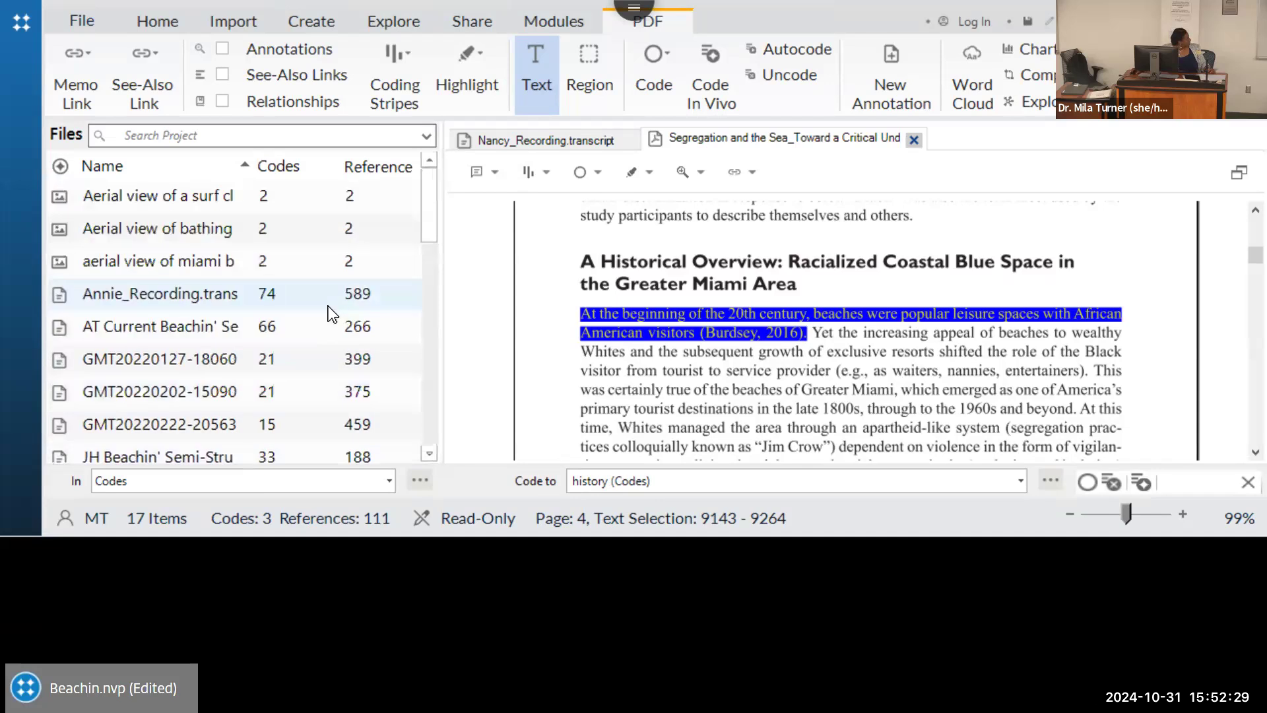
- Open the aerial surf-club photo and code a beachfront region of it to Water Views
{"action": "left_click", "coordinate": [144, 196]}
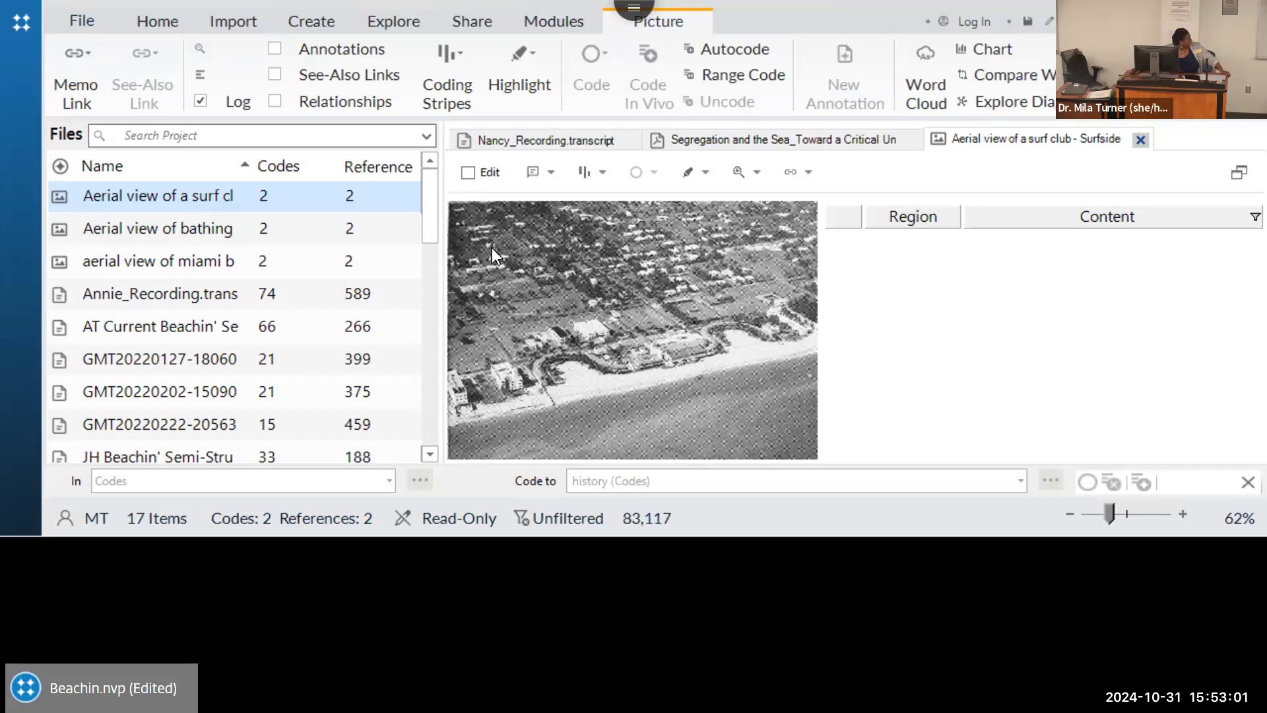
{"action": "mouse_move", "coordinate": [508, 354]}
{"action": "left_mouse_down"}
{"action": "mouse_move", "coordinate": [612, 382]}
{"action": "mouse_move", "coordinate": [668, 378]}
{"action": "mouse_move", "coordinate": [679, 394]}
{"action": "mouse_move", "coordinate": [667, 393]}
{"action": "left_mouse_up"}
{"action": "right_click", "coordinate": [646, 380]}
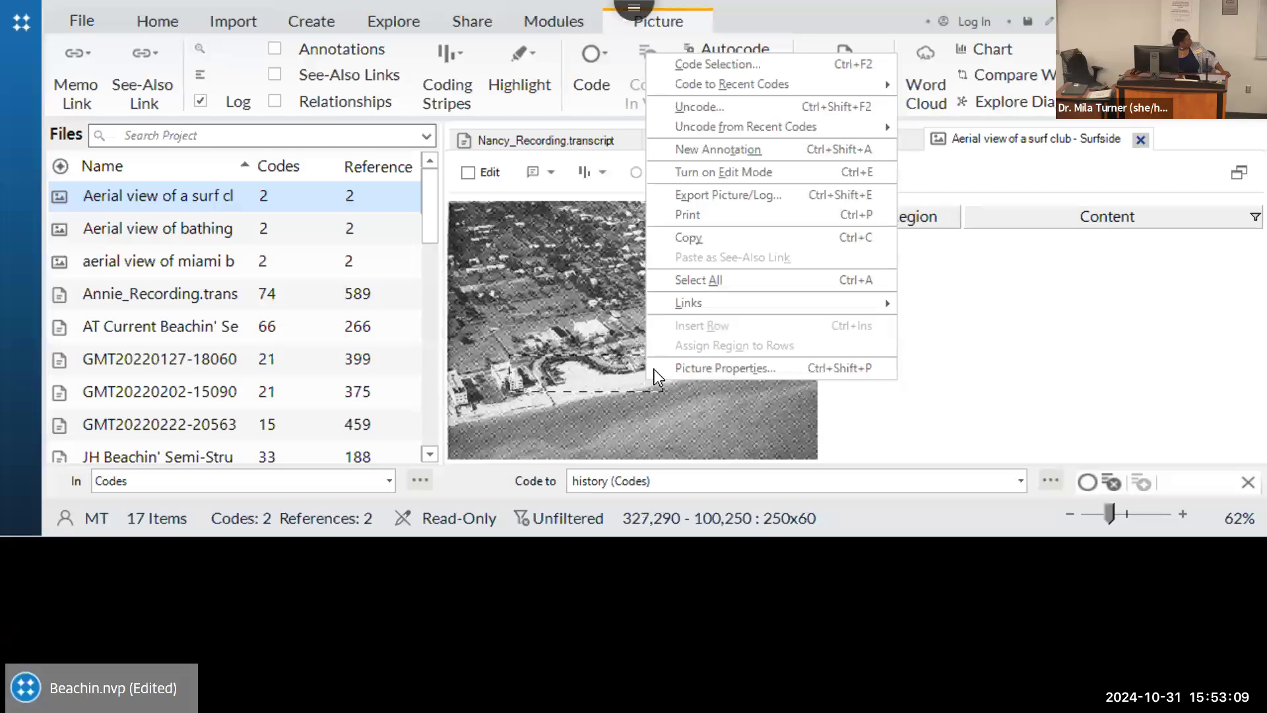
{"action": "left_click", "coordinate": [703, 66]}
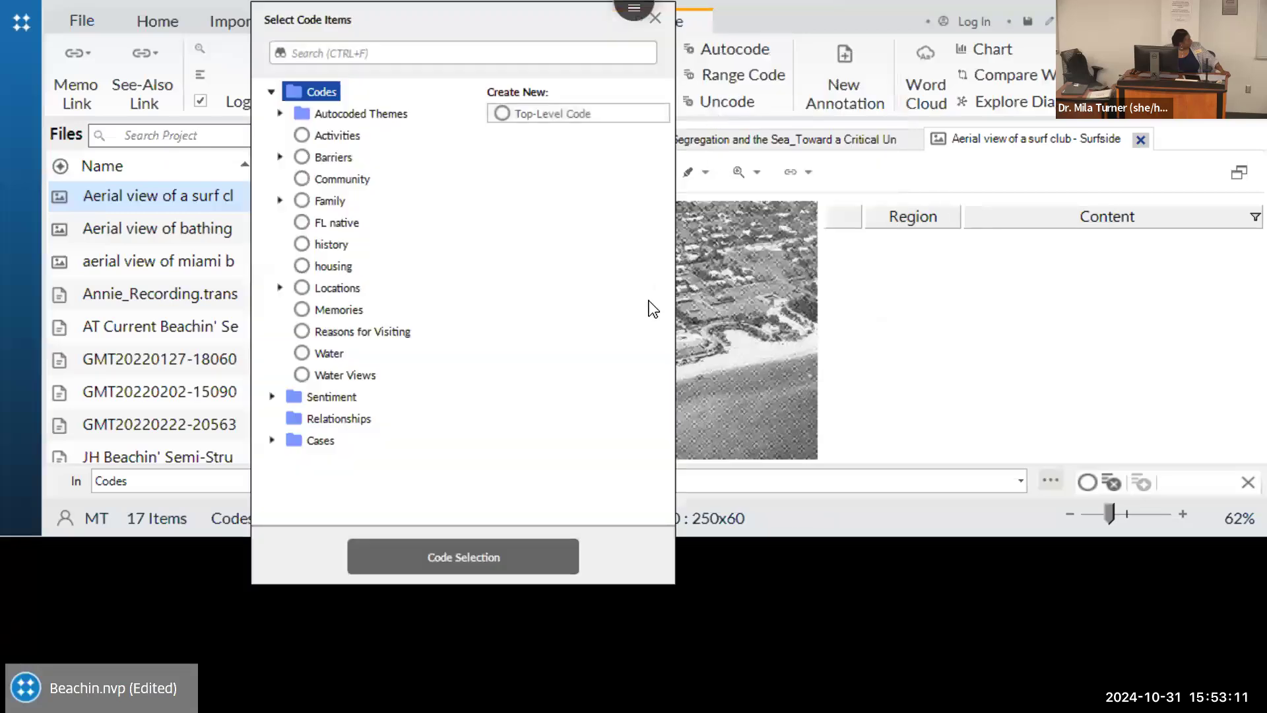
{"action": "left_click", "coordinate": [329, 356]}
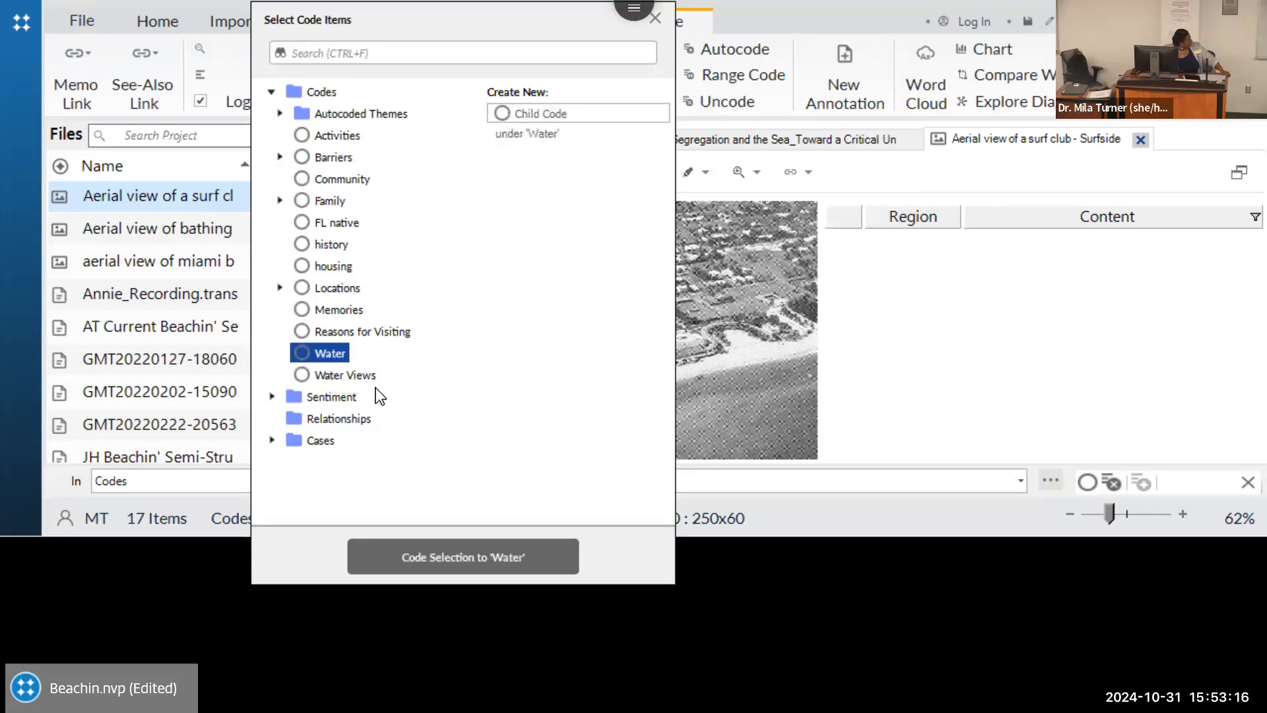
{"action": "left_click", "coordinate": [314, 376]}
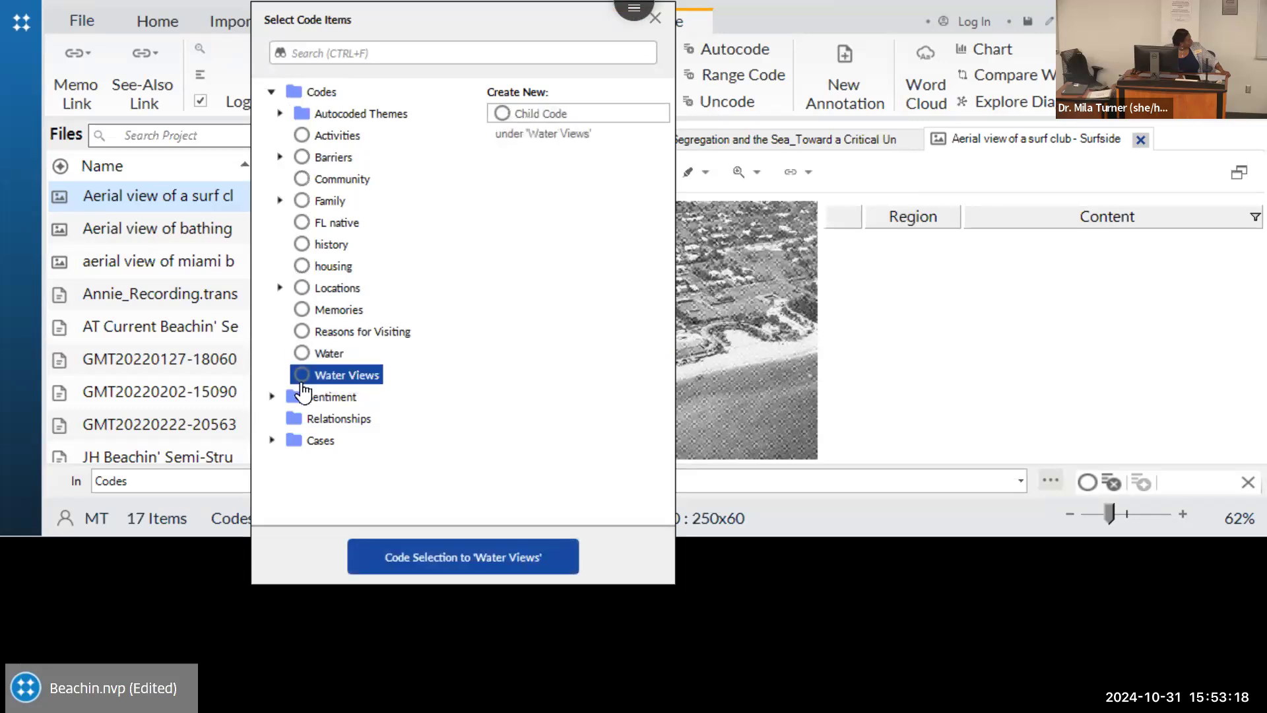
{"action": "left_click", "coordinate": [470, 553]}
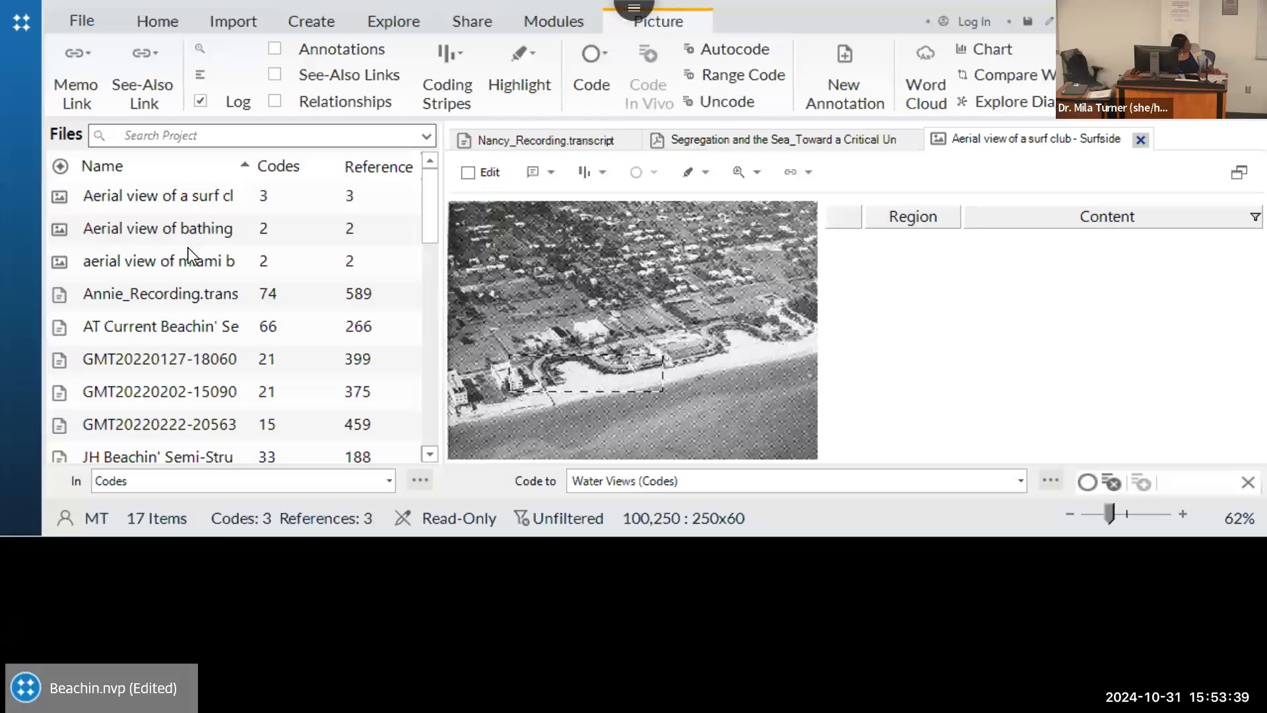
- Return to the interview transcript, widen its pane, and select the orchids remark at entry 151
{"action": "left_click", "coordinate": [565, 138]}
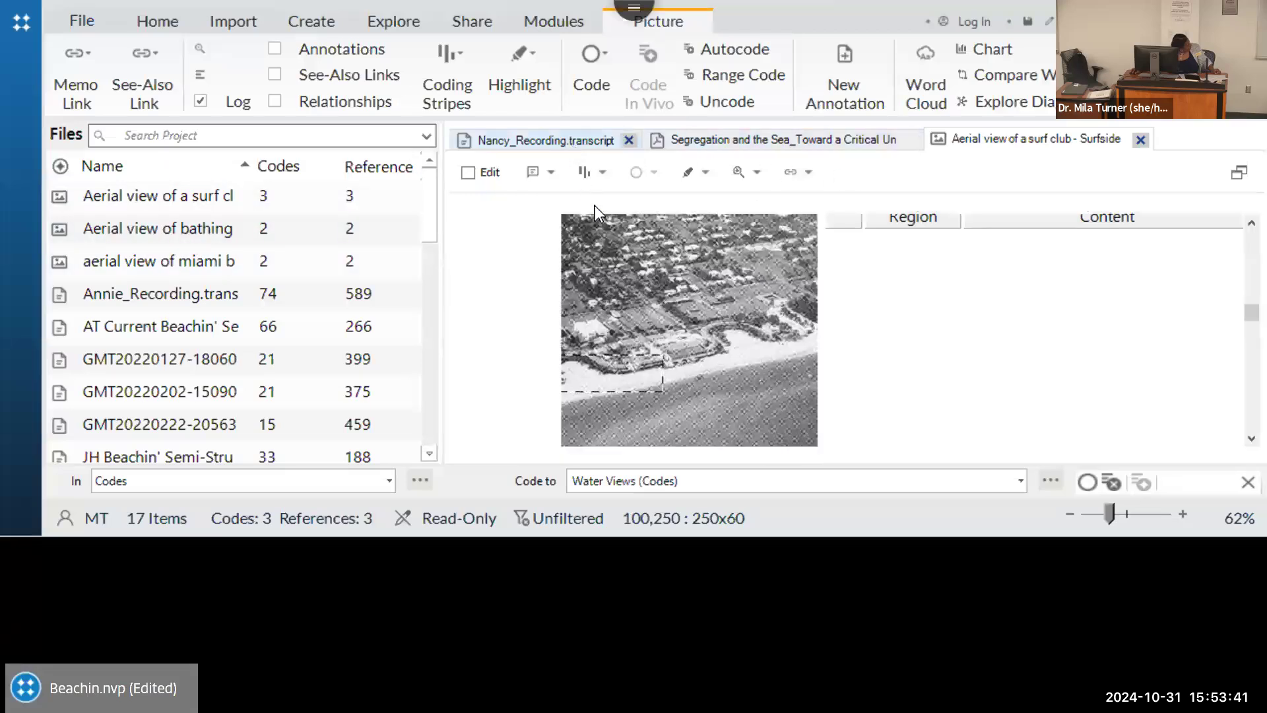
{"action": "left_click_drag", "start_coordinate": [443, 254], "coordinate": [255, 264]}
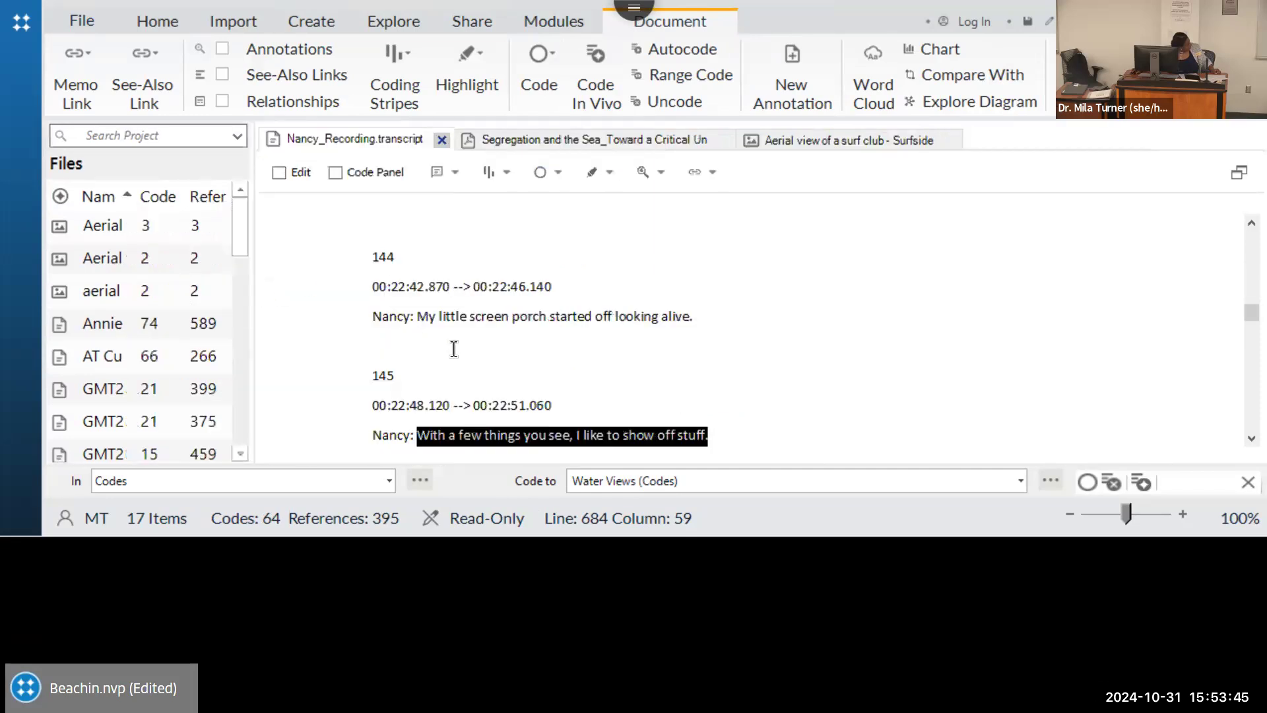
{"action": "scroll", "coordinate": [455, 340], "scroll_direction": "down", "scroll_amount": 10}
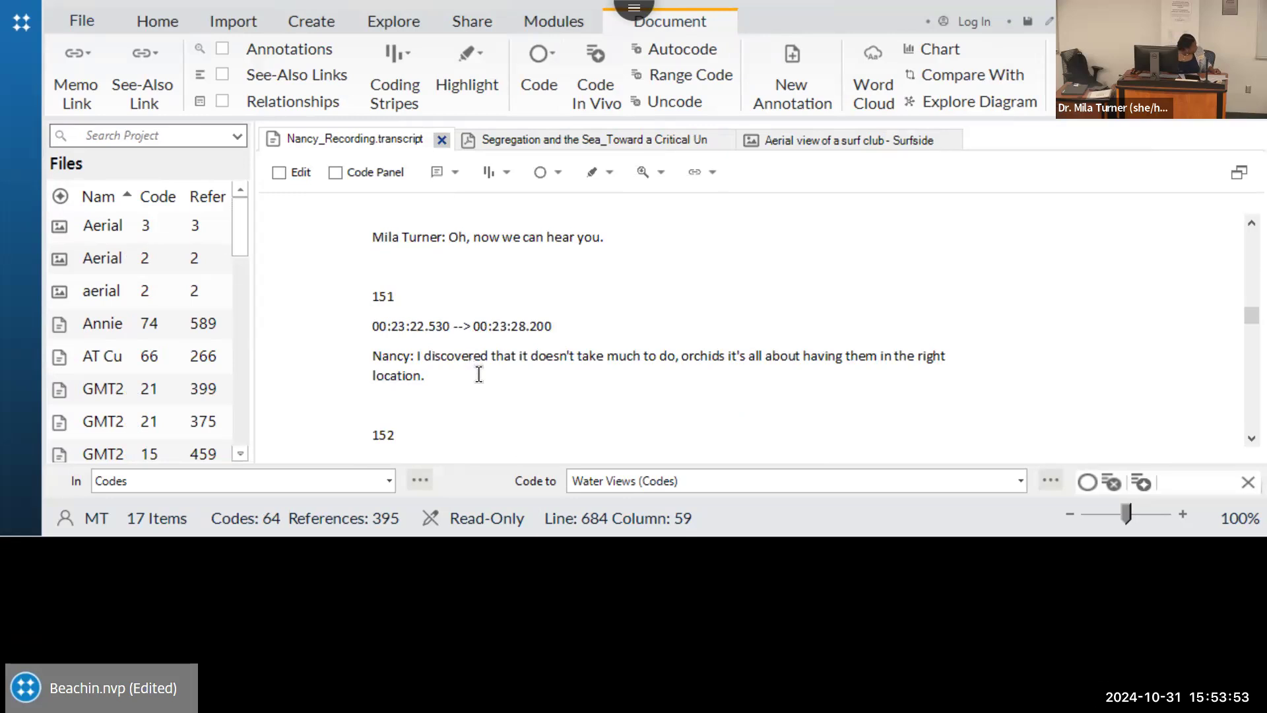
{"action": "left_click_drag", "start_coordinate": [426, 379], "coordinate": [455, 374]}
{"action": "left_click", "coordinate": [456, 373]}
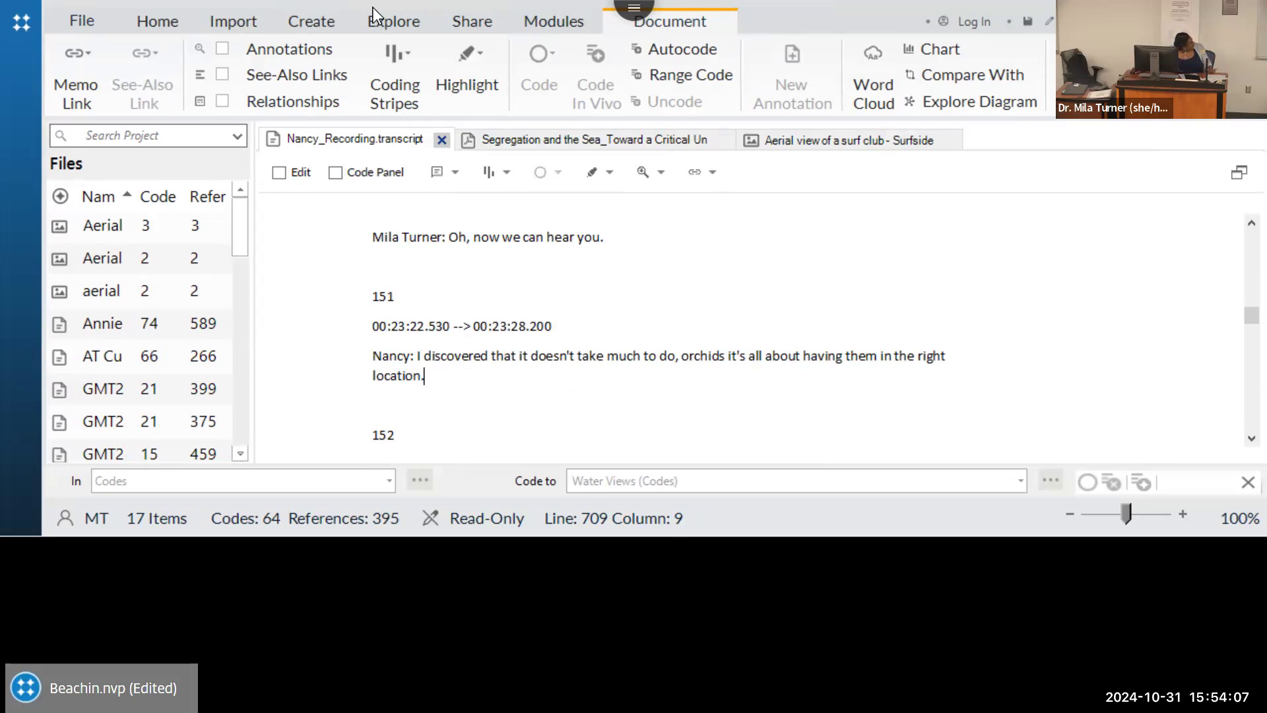
{"action": "left_click_drag", "start_coordinate": [437, 379], "coordinate": [373, 355]}
{"action": "left_click_drag", "start_coordinate": [440, 381], "coordinate": [472, 379]}
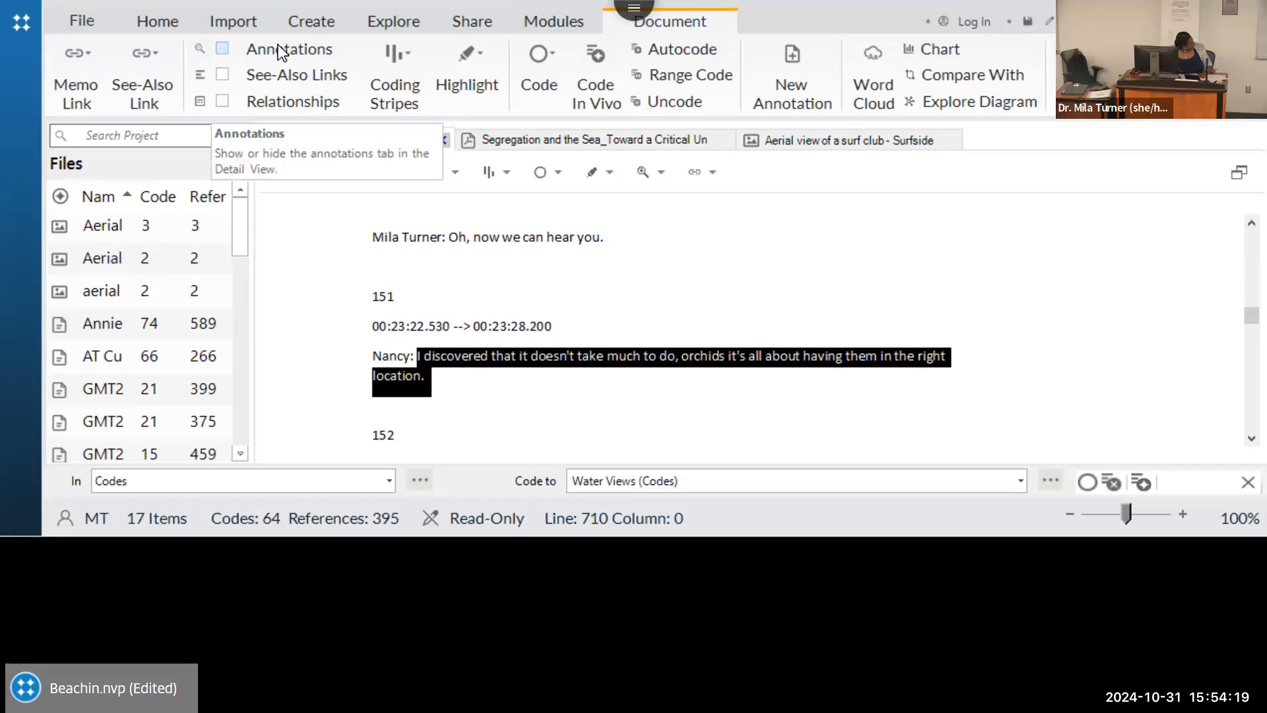
- Create a memo named 'research journal' and write 'why were we discussing plants?' in it
{"action": "left_click", "coordinate": [307, 24]}
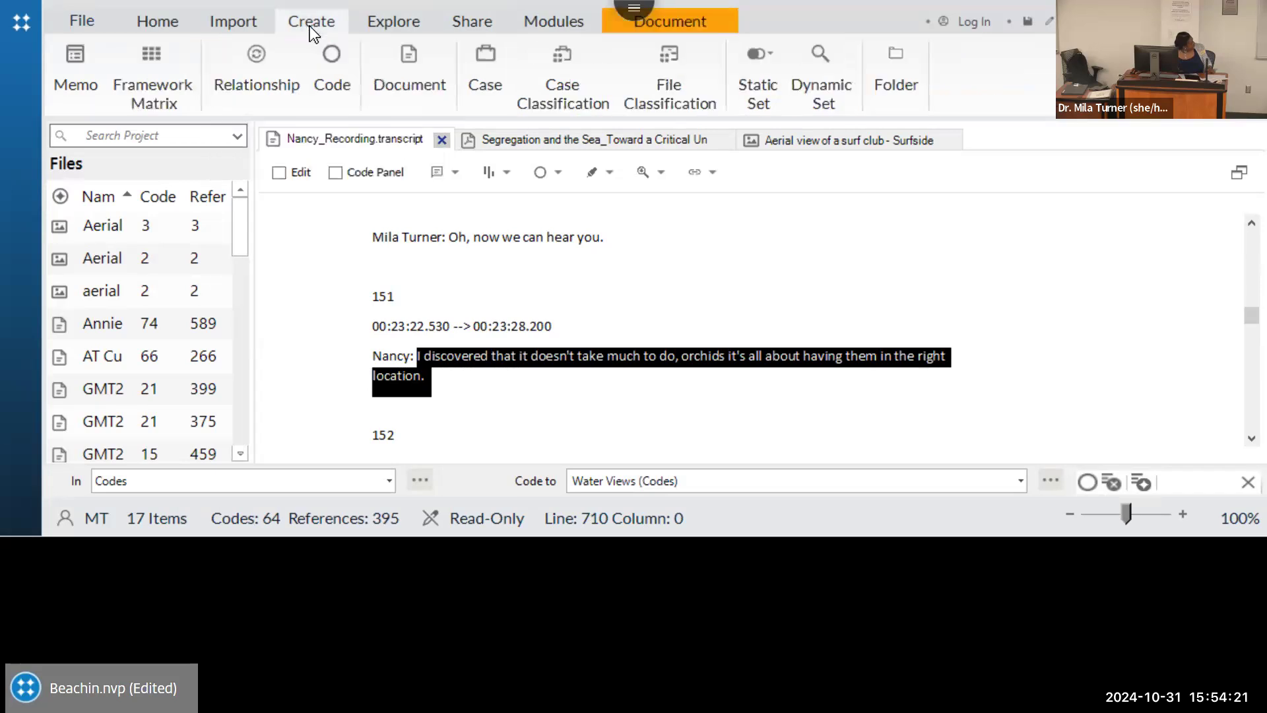
{"action": "left_click", "coordinate": [86, 93]}
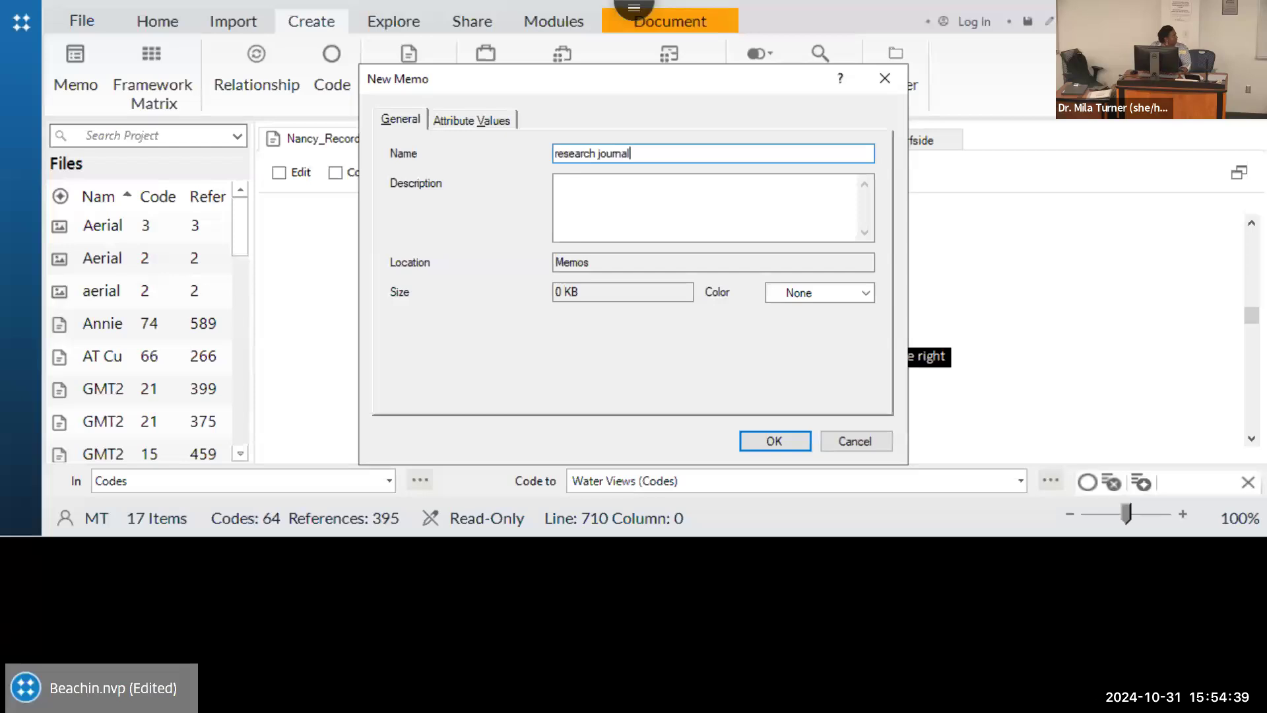
{"action": "left_click", "coordinate": [590, 199]}
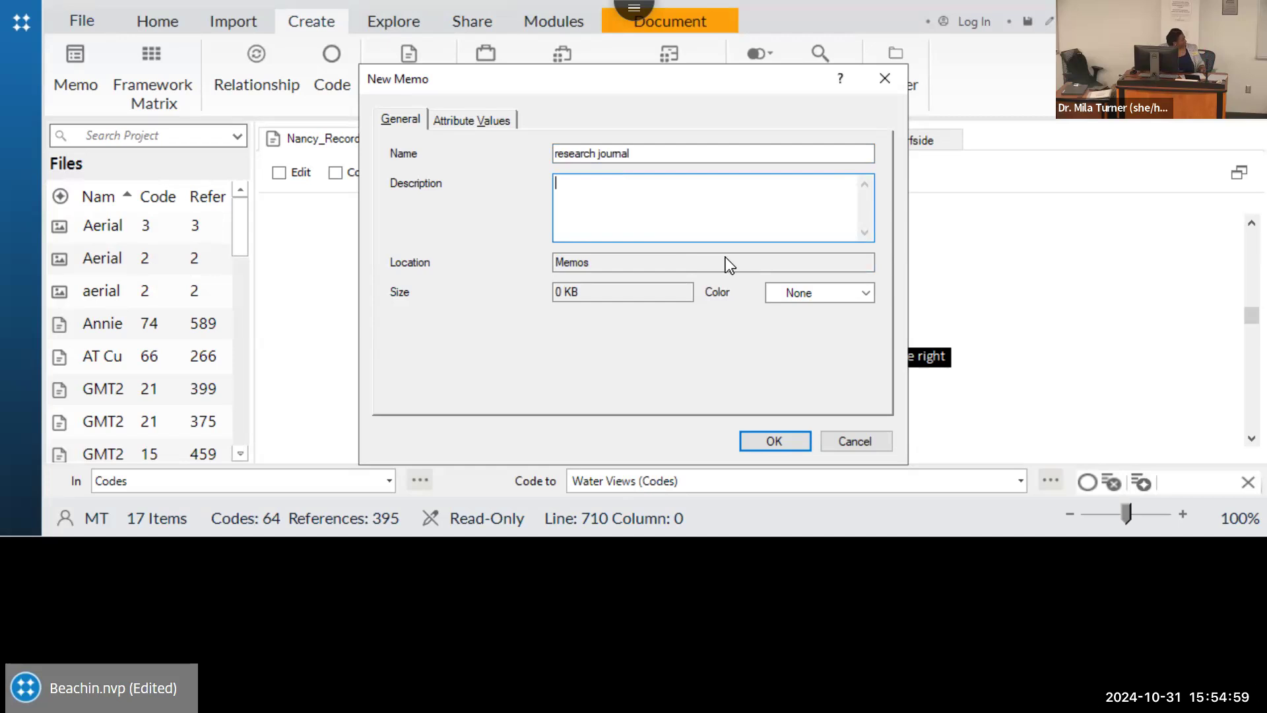
{"action": "left_click", "coordinate": [778, 442]}
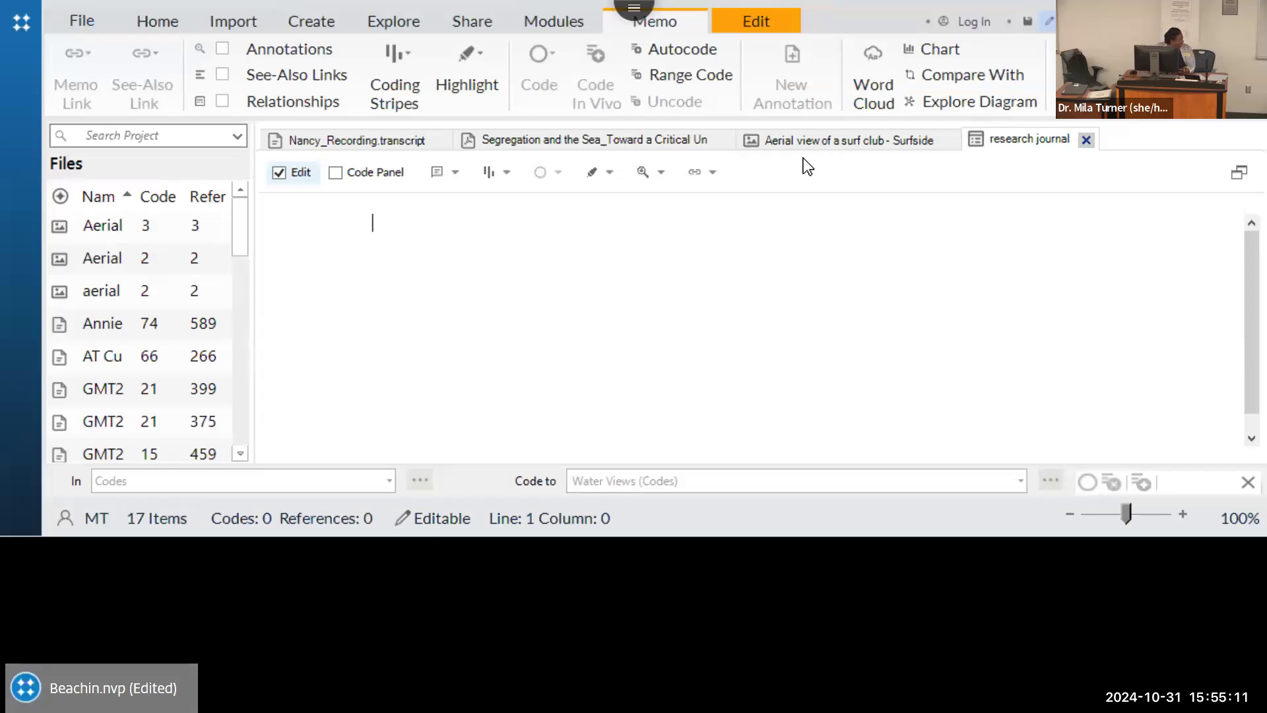
{"action": "type", "text": "why were"}
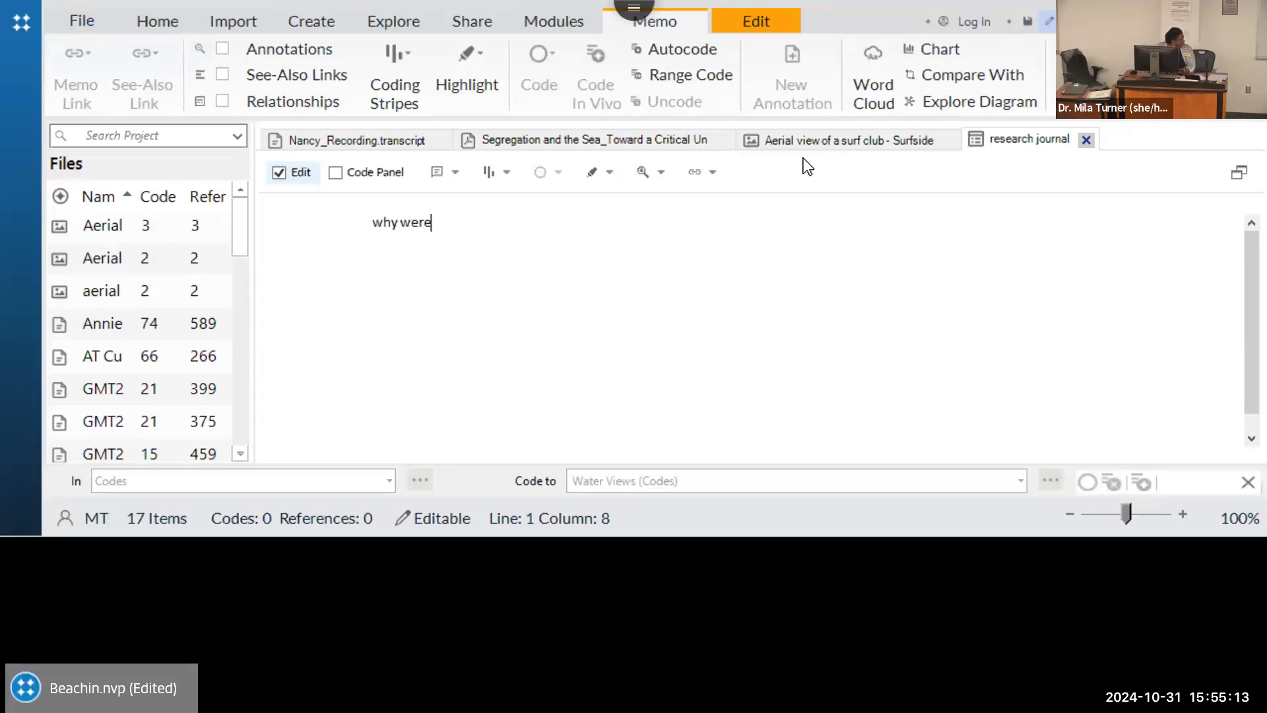
{"action": "type", "text": " we discussing plants?"}
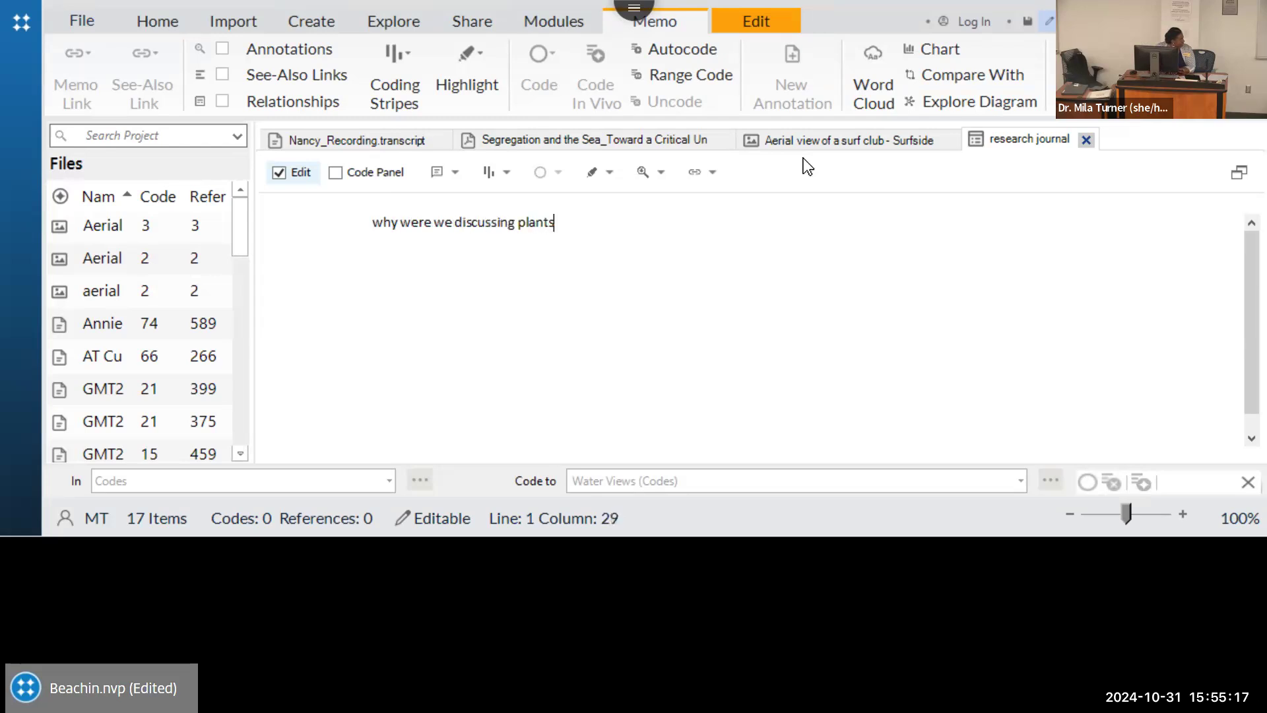
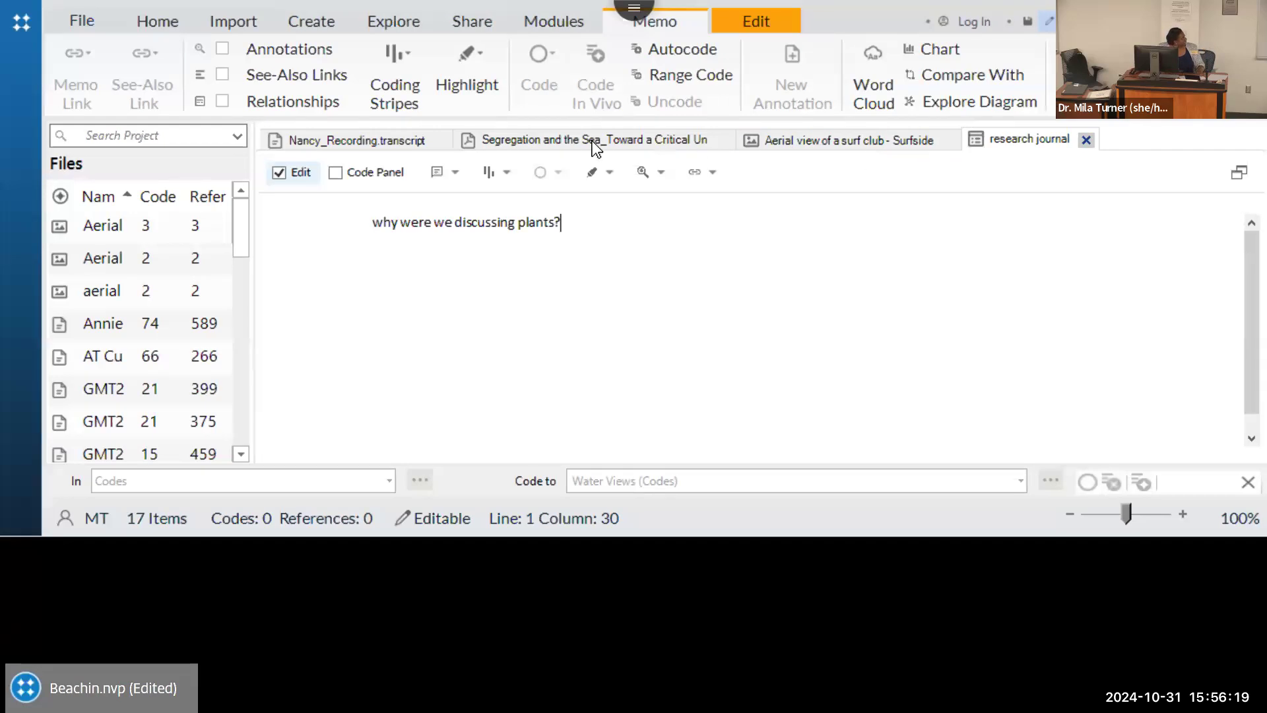
- Switch to the Nancy_Recording transcript and select Nancy's beach passage near entry 158
{"action": "left_click", "coordinate": [379, 137]}
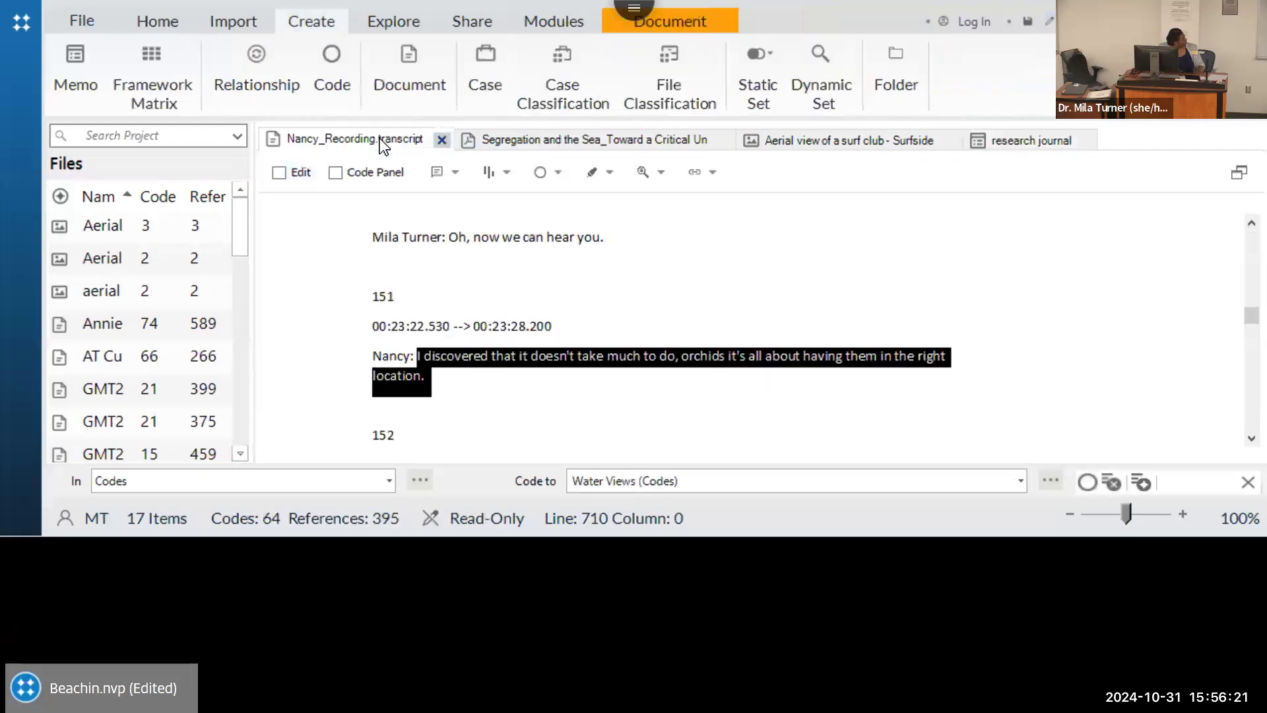
{"action": "scroll", "coordinate": [544, 403], "scroll_direction": "down", "scroll_amount": 9}
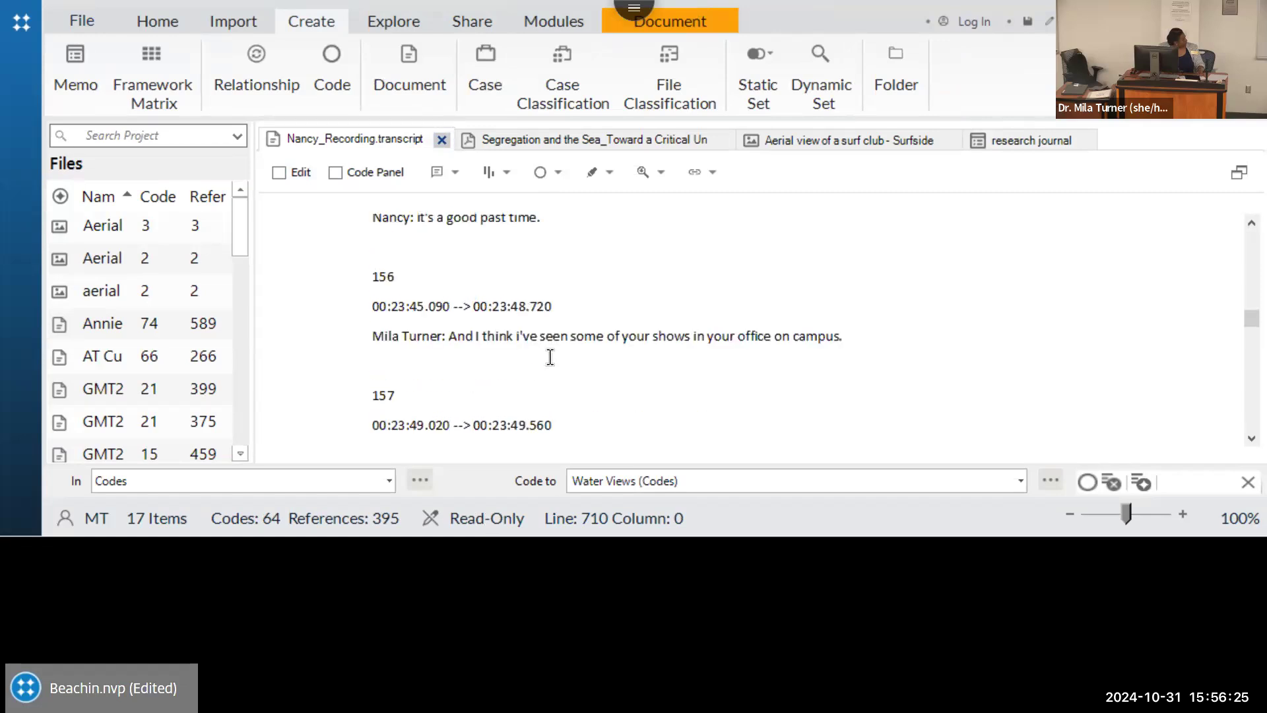
{"action": "scroll", "coordinate": [548, 357], "scroll_direction": "down", "scroll_amount": 4}
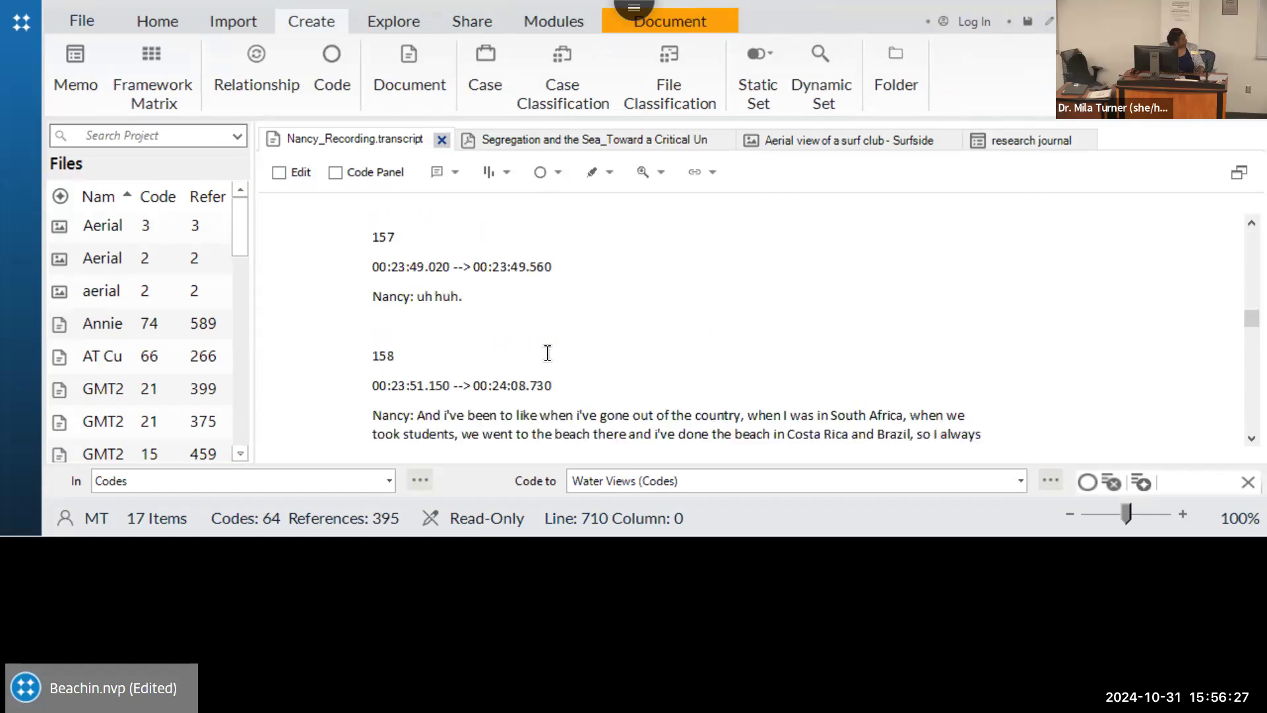
{"action": "left_click_drag", "start_coordinate": [564, 371], "coordinate": [421, 342]}
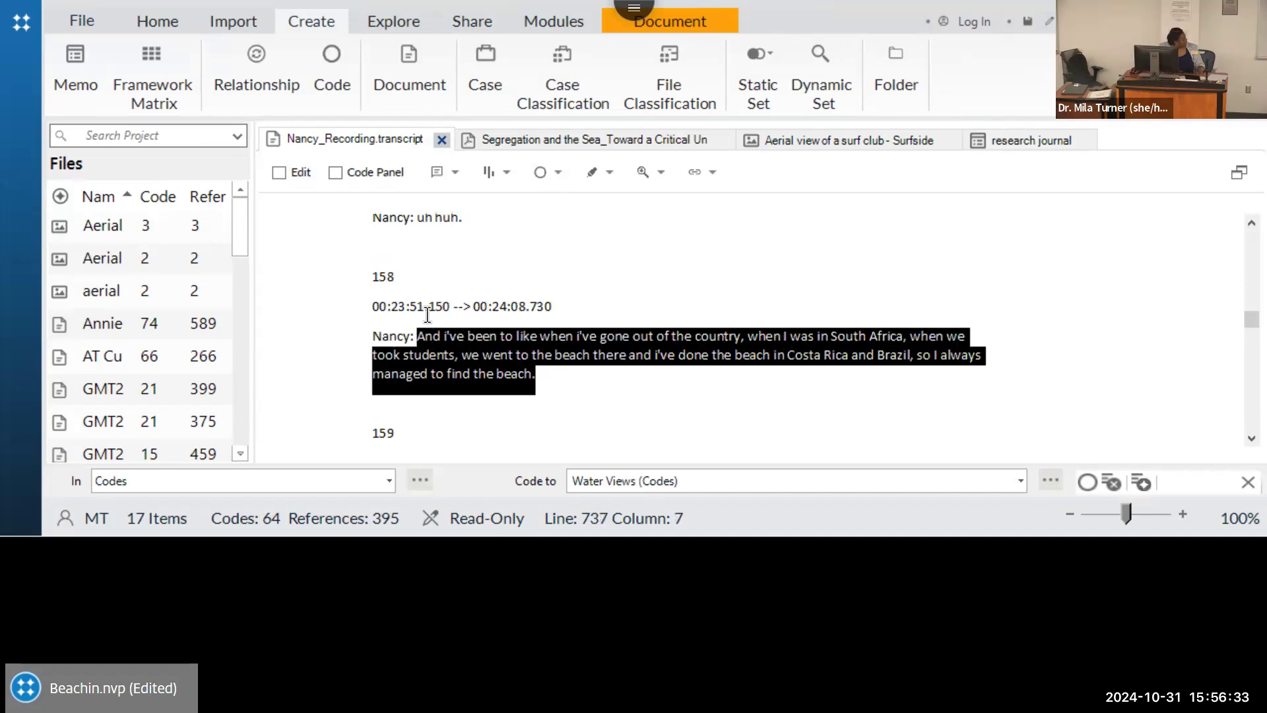
- Look through the Home, Create, Import and Explore ribbon commands, ending back on Create
{"action": "left_click", "coordinate": [157, 19]}
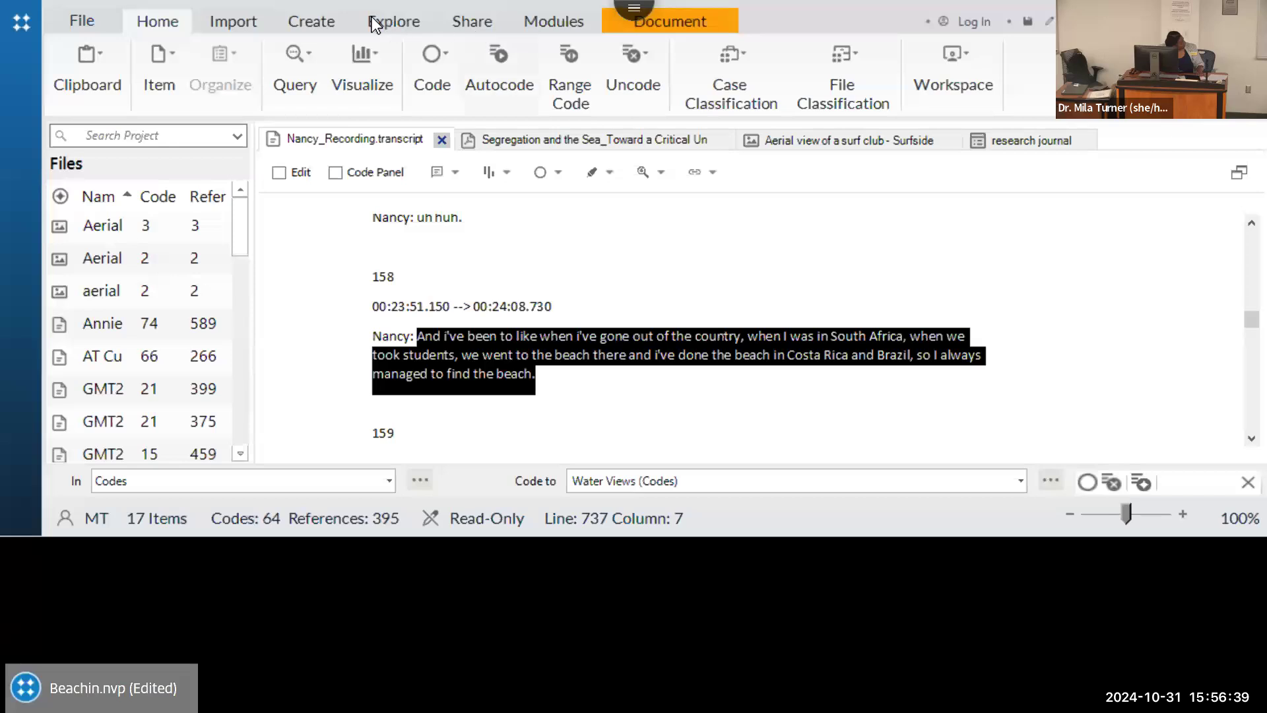
{"action": "left_click", "coordinate": [310, 21]}
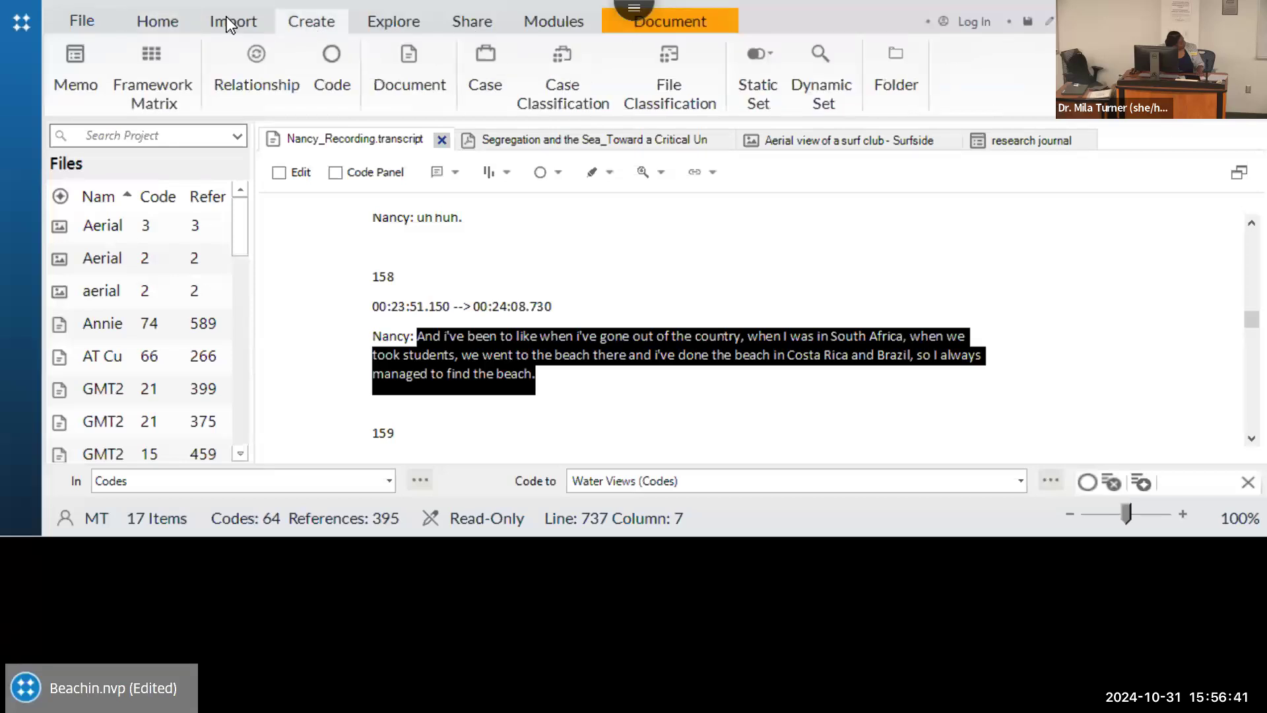
{"action": "left_click", "coordinate": [227, 20]}
{"action": "left_click", "coordinate": [407, 19]}
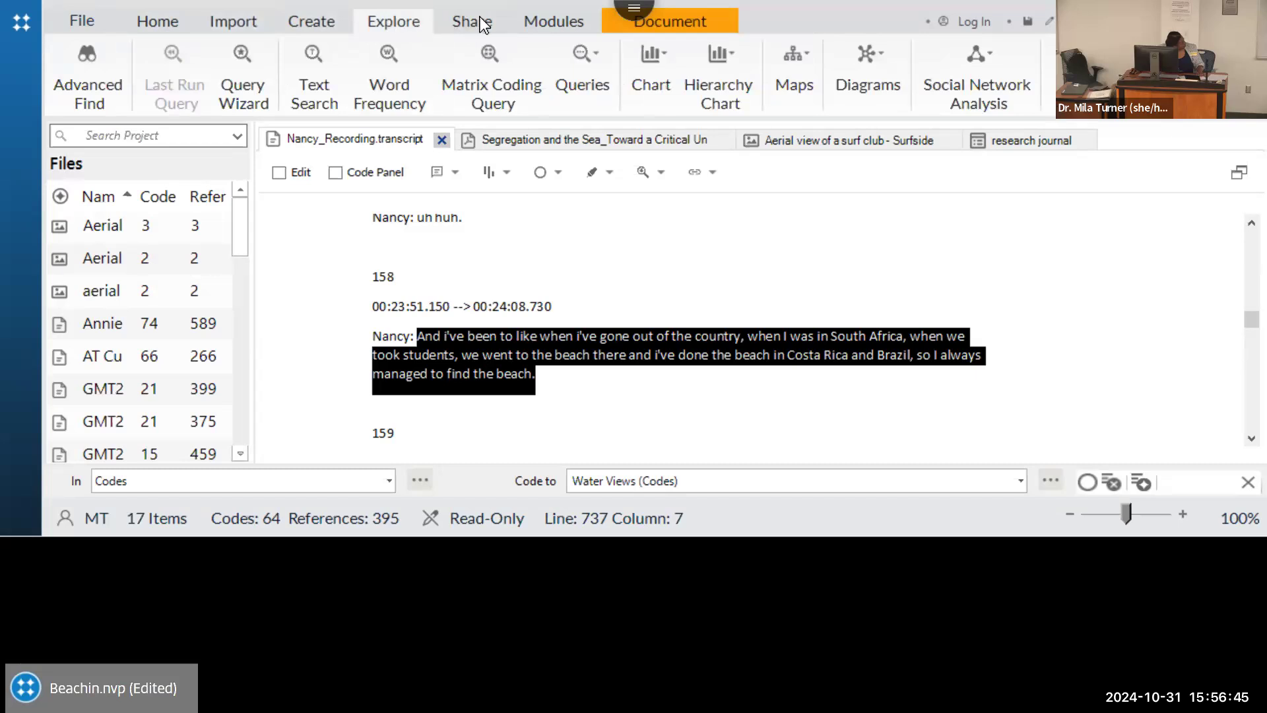
{"action": "left_click", "coordinate": [317, 25]}
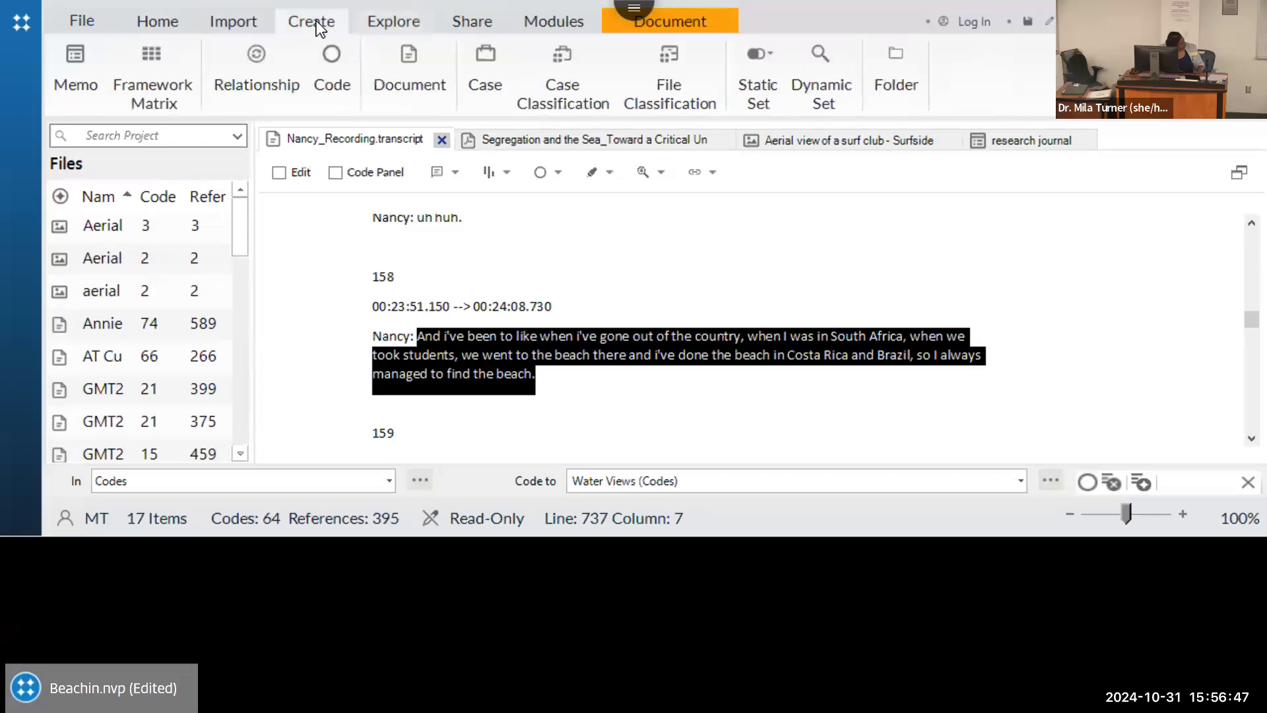
- Add the annotation 'world travel to South Africa; dig deeper.' to the selected passage
{"action": "right_click", "coordinate": [451, 333]}
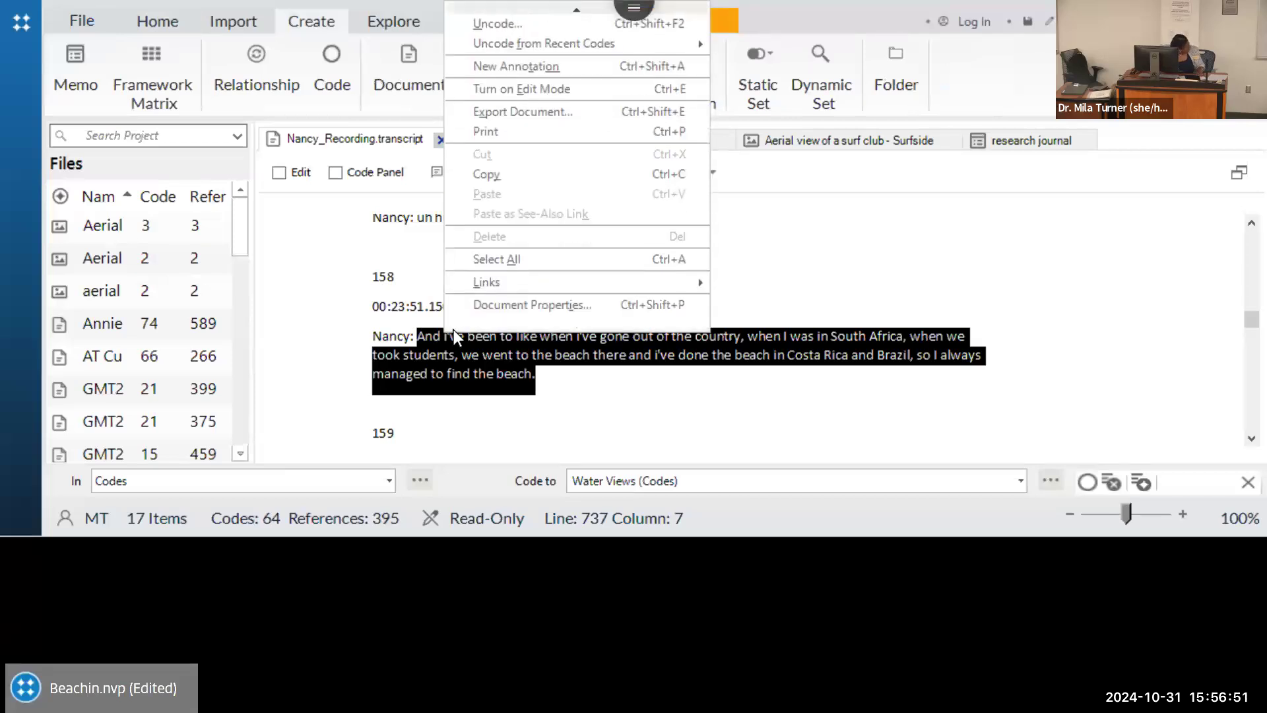
{"action": "left_click", "coordinate": [490, 69]}
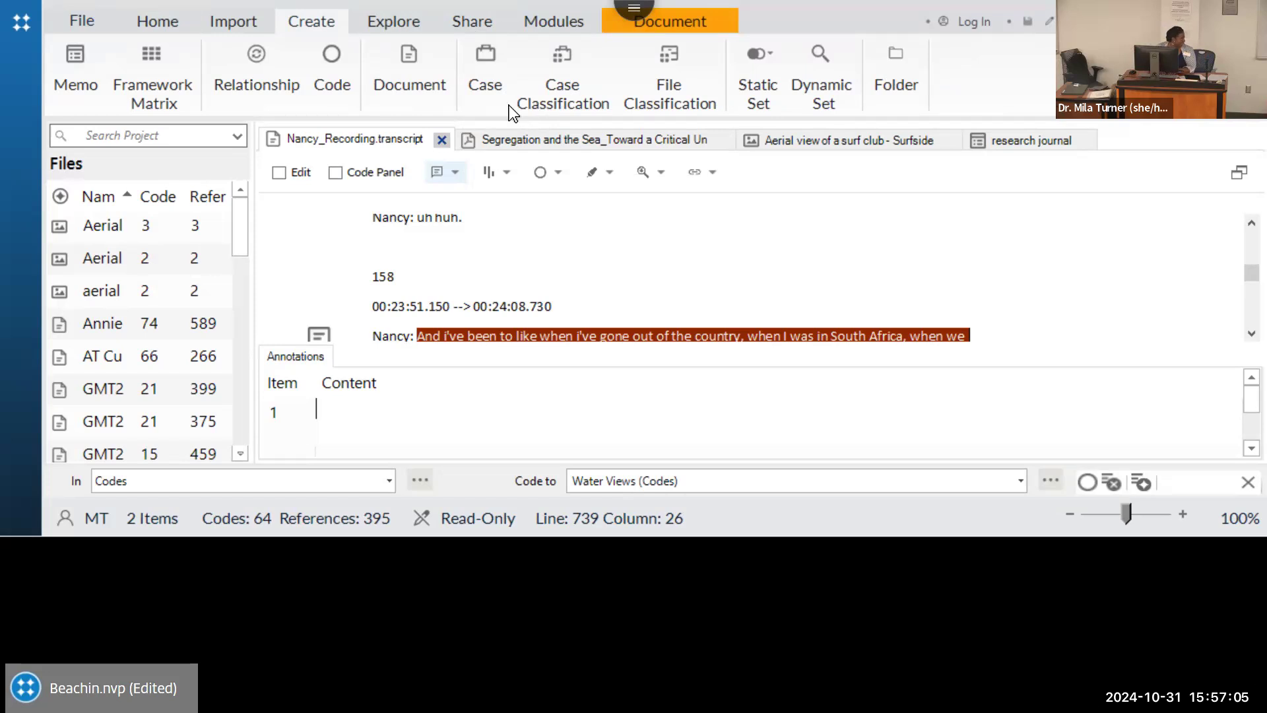
{"action": "type", "text": "world travel to South A"}
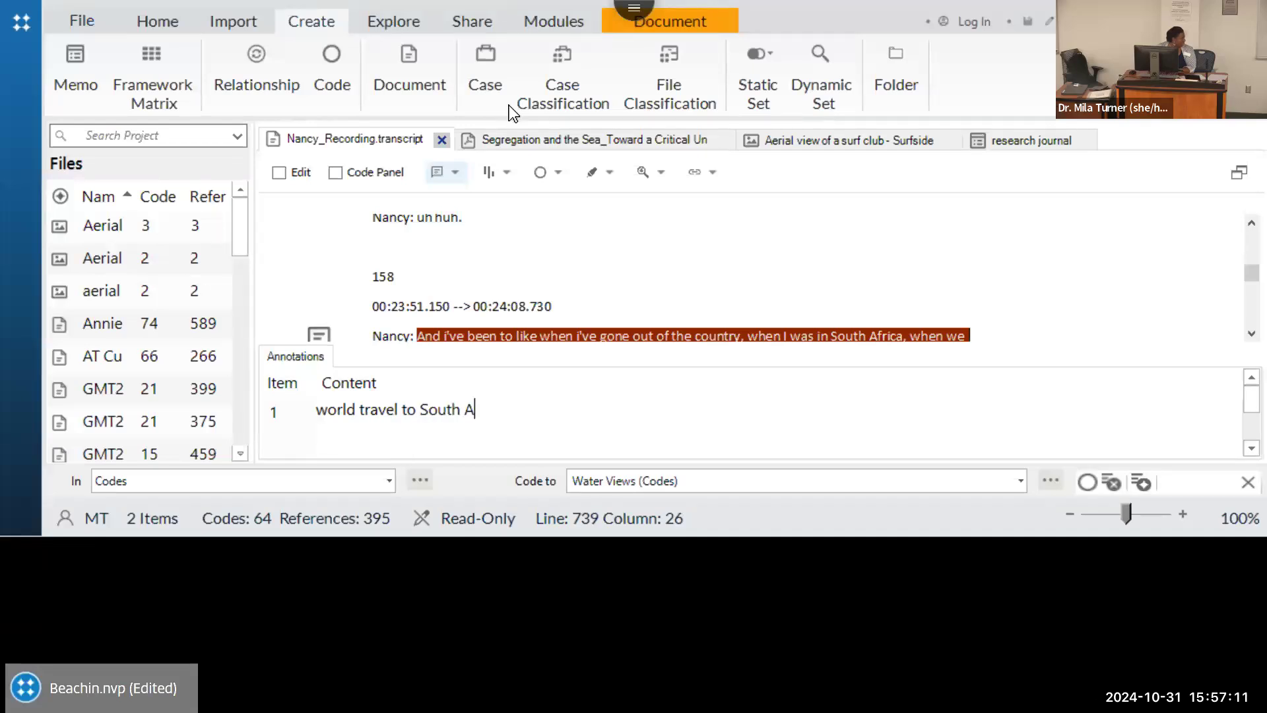
{"action": "type", "text": "frica; dig deeper."}
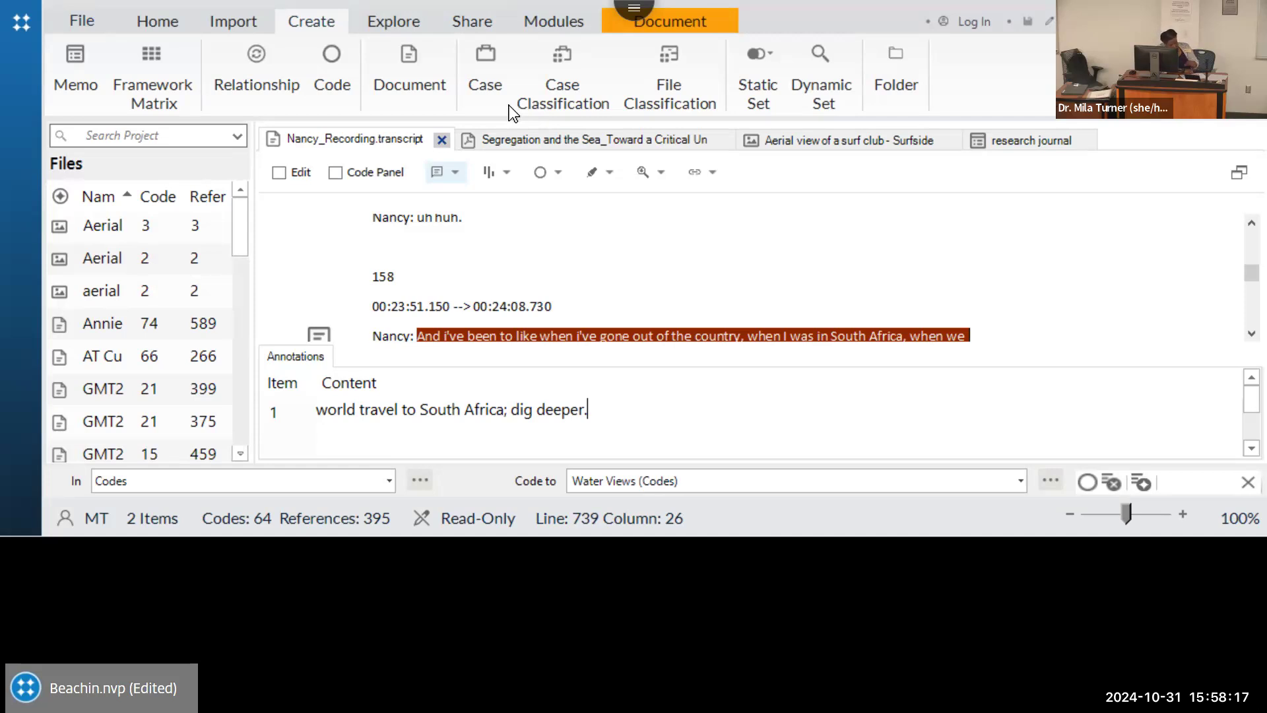
- Expand the navigation pane and list the project's memos under Notes
{"action": "left_click", "coordinate": [20, 40]}
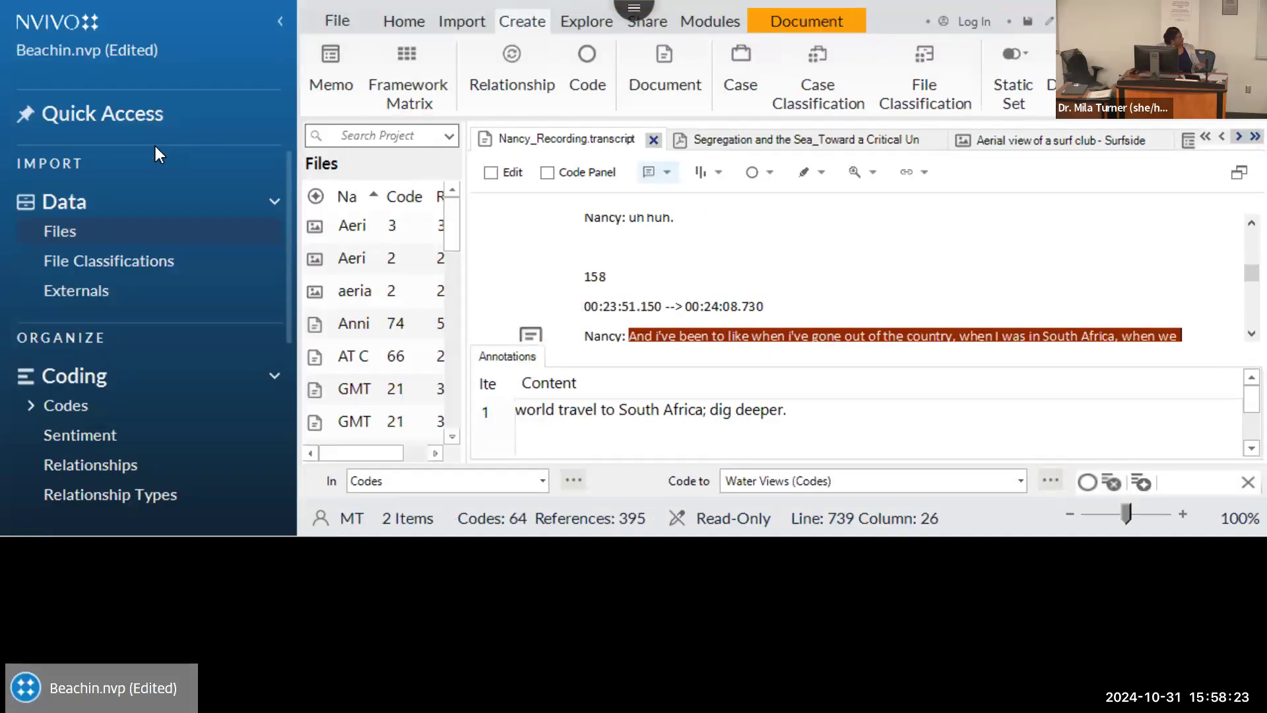
{"action": "scroll", "coordinate": [158, 171], "scroll_direction": "down", "scroll_amount": 3}
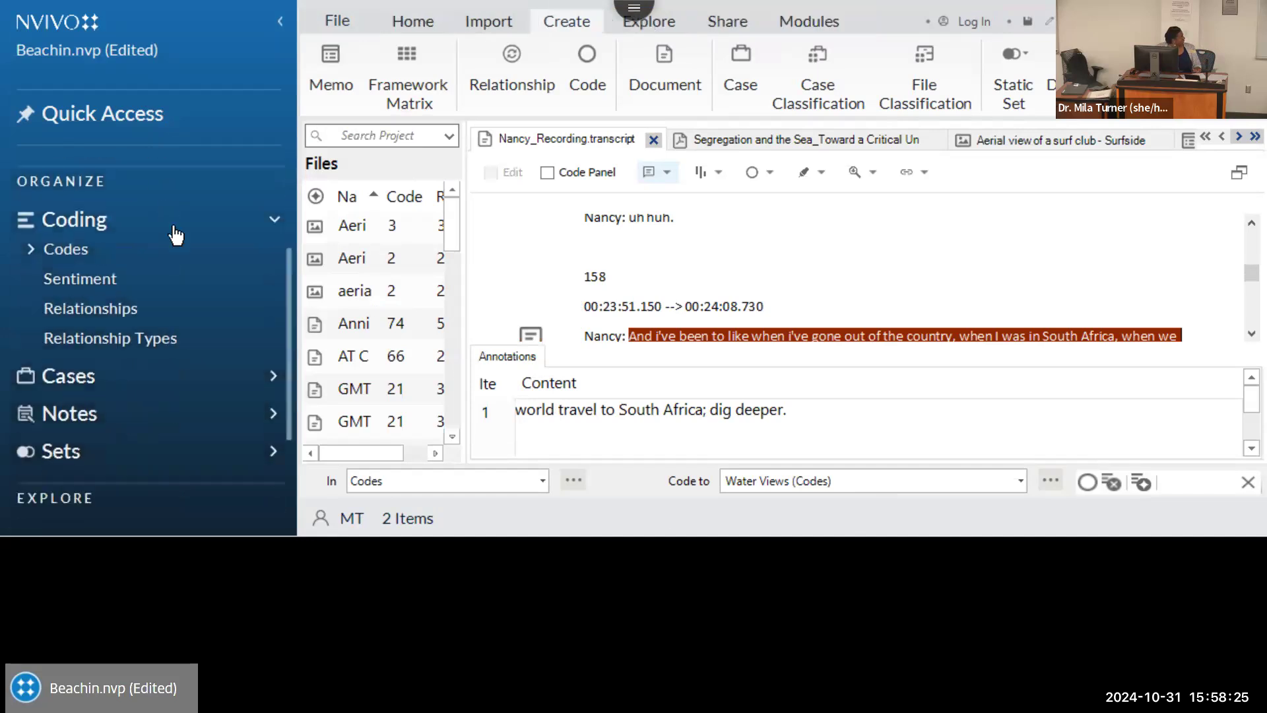
{"action": "scroll", "coordinate": [173, 257], "scroll_direction": "down", "scroll_amount": 1}
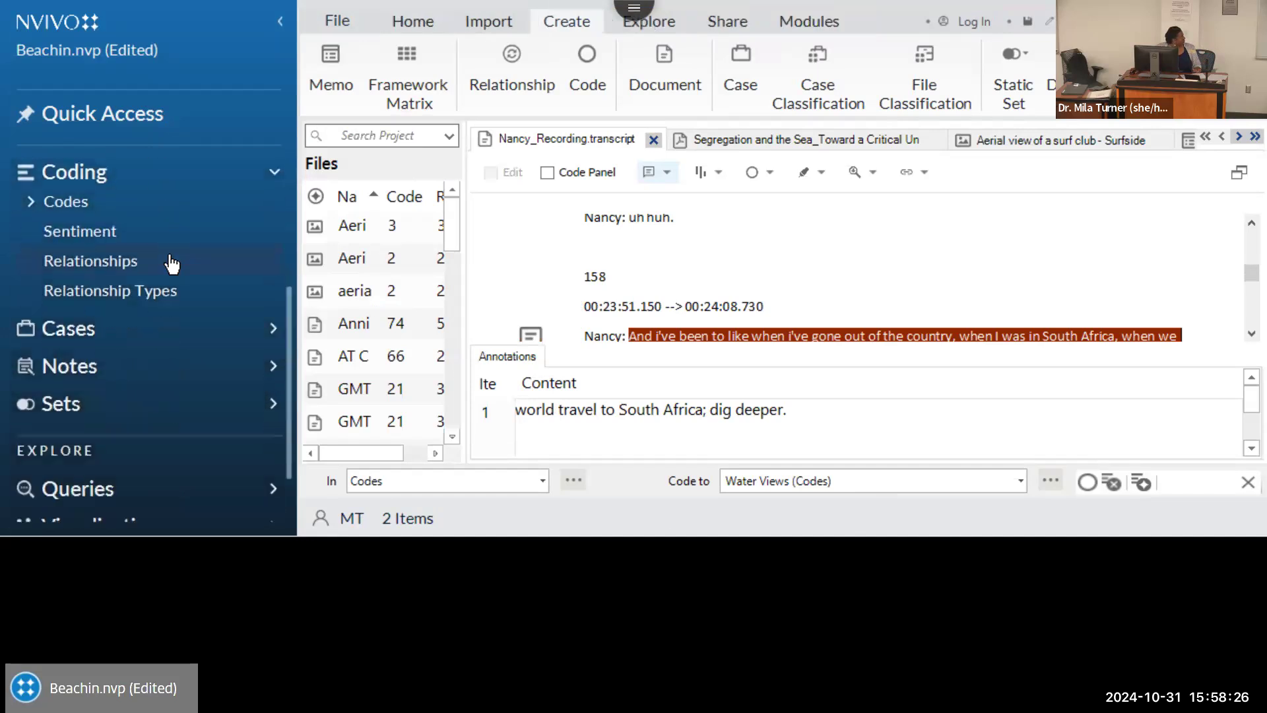
{"action": "left_click", "coordinate": [94, 369]}
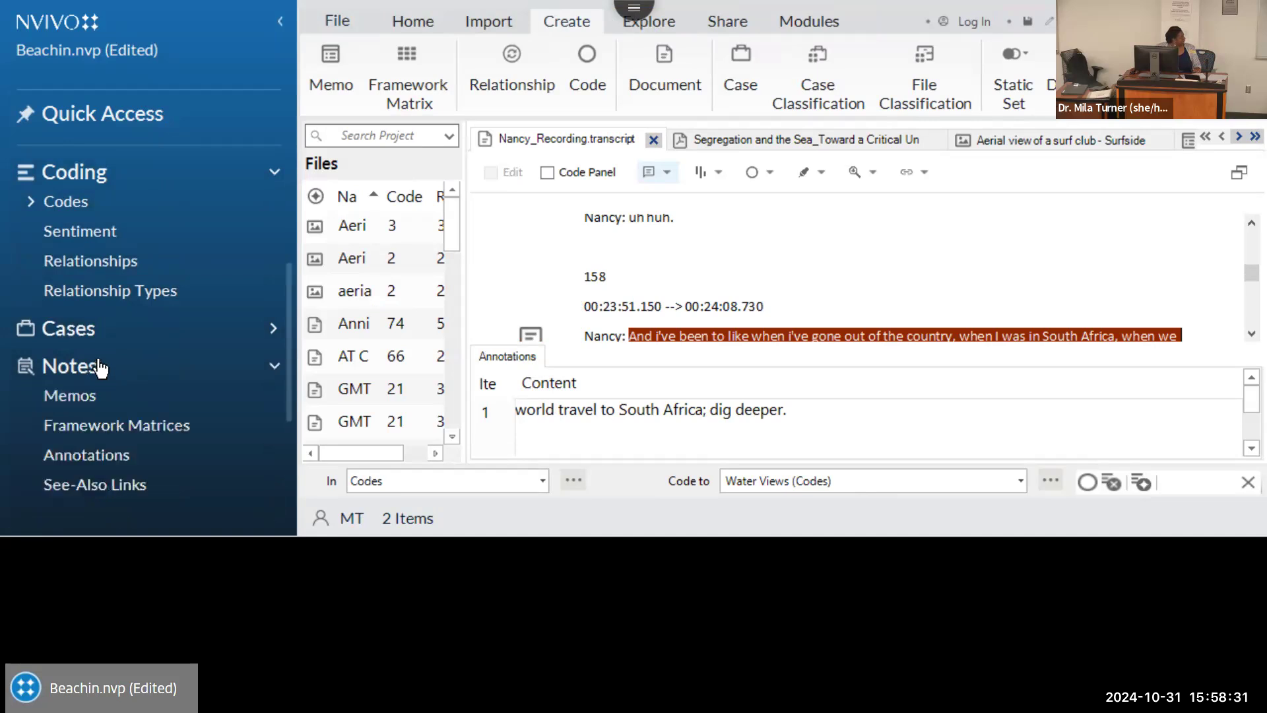
{"action": "scroll", "coordinate": [101, 362], "scroll_direction": "down", "scroll_amount": 3}
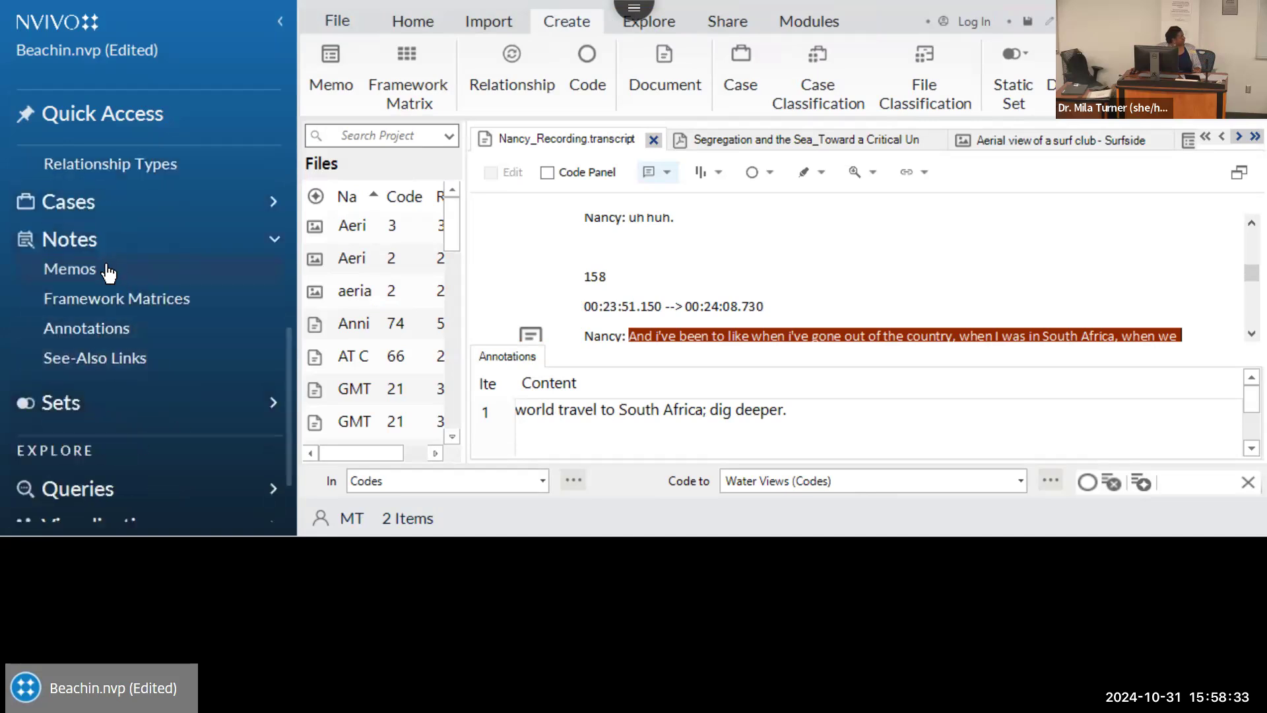
{"action": "left_click", "coordinate": [109, 270]}
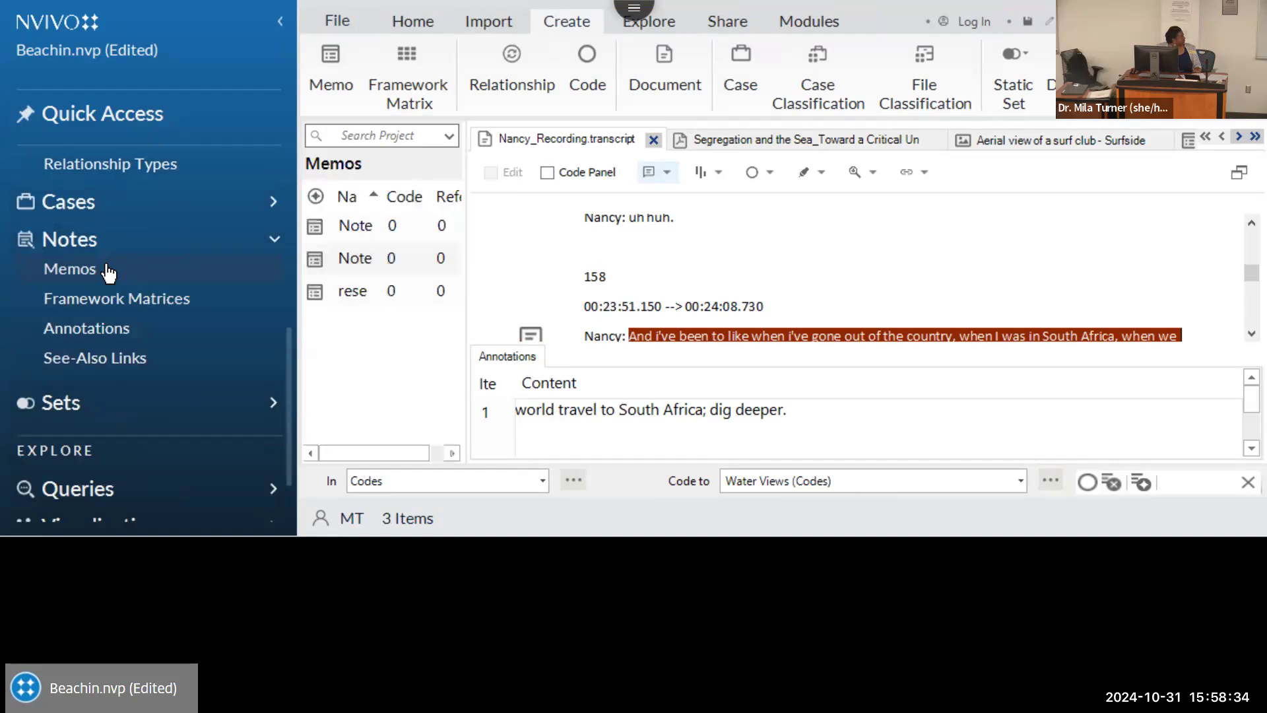
- Widen the memos list, view the Notes on Annie's Interview memo, then list all annotations
{"action": "left_click", "coordinate": [349, 222]}
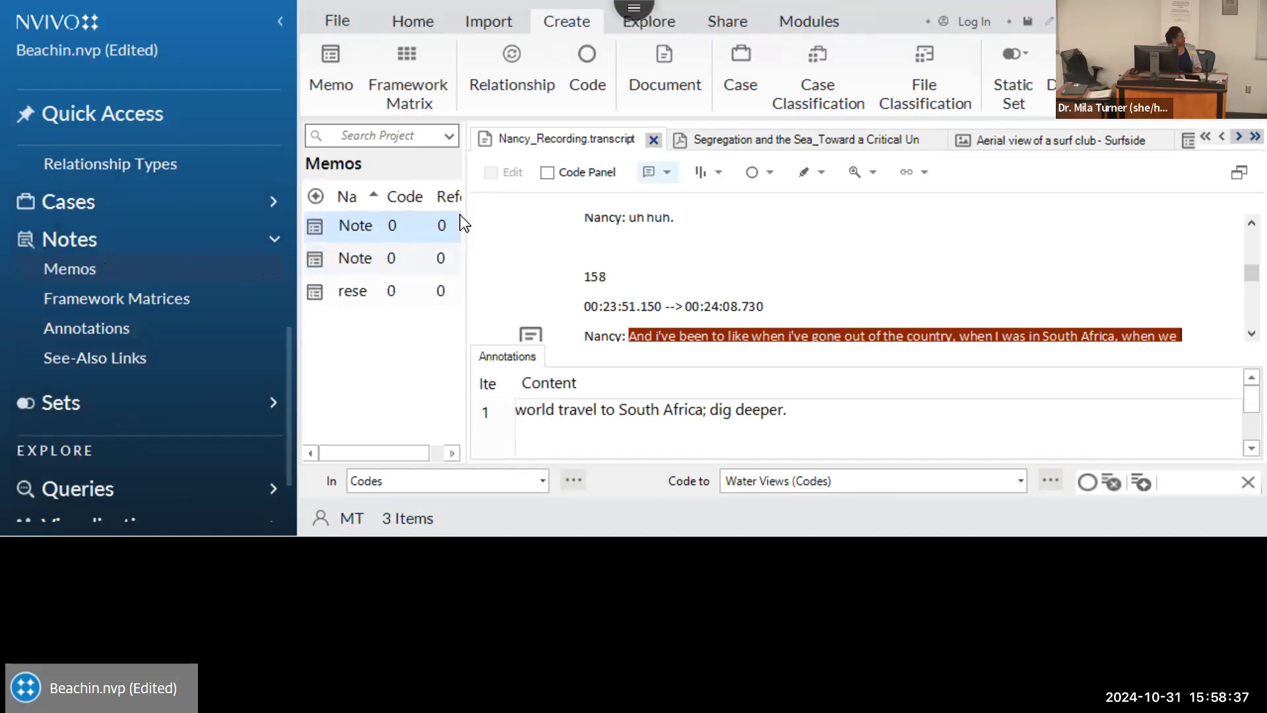
{"action": "left_click_drag", "start_coordinate": [469, 207], "coordinate": [619, 206]}
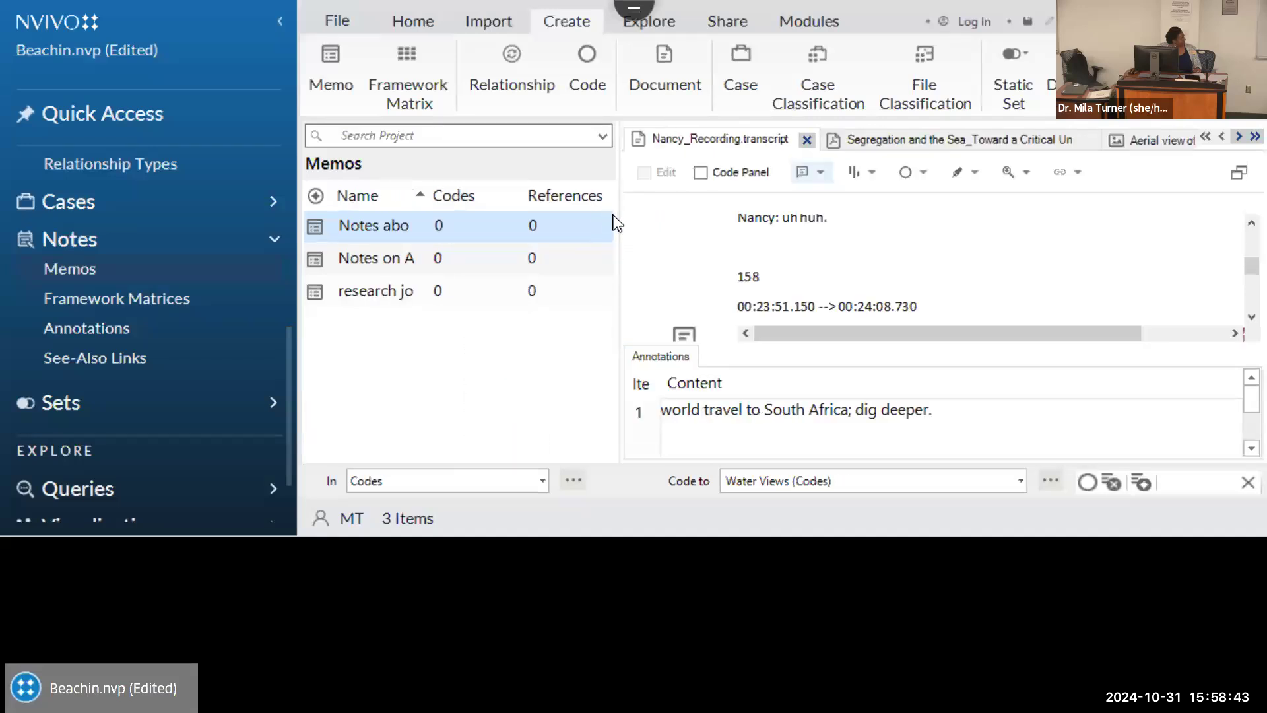
{"action": "left_click_drag", "start_coordinate": [618, 209], "coordinate": [718, 200]}
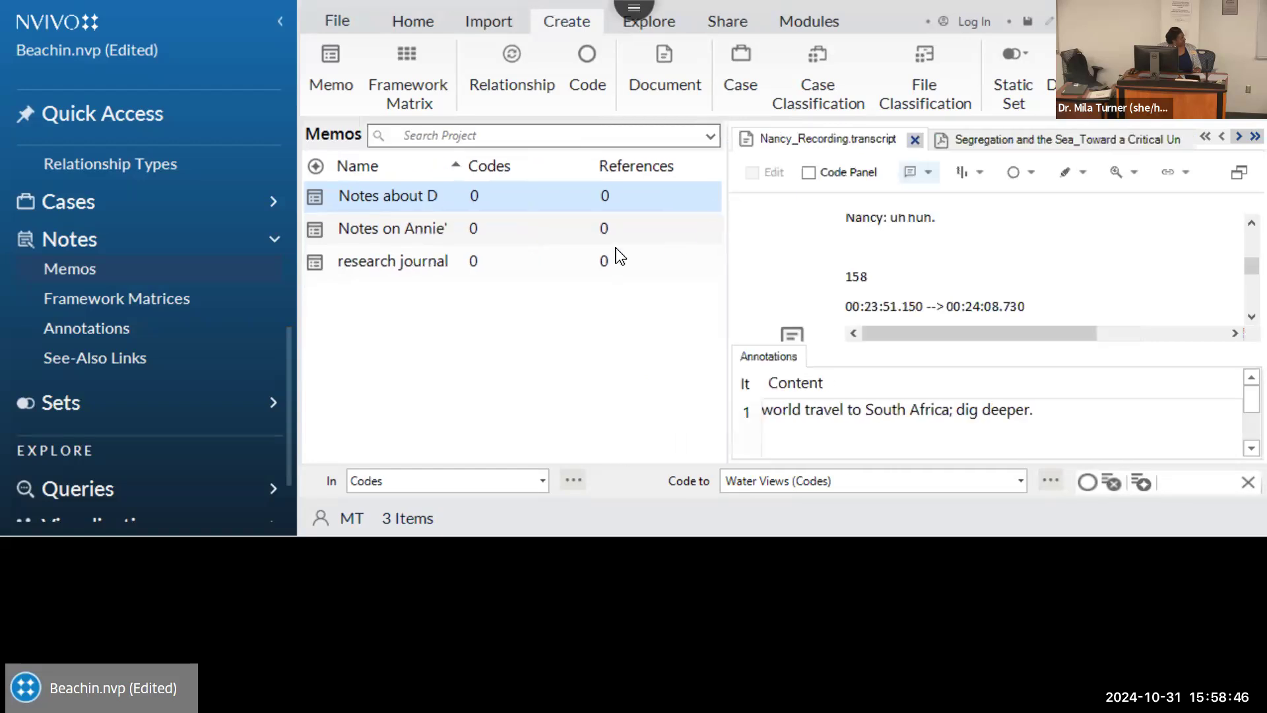
{"action": "left_click", "coordinate": [419, 229]}
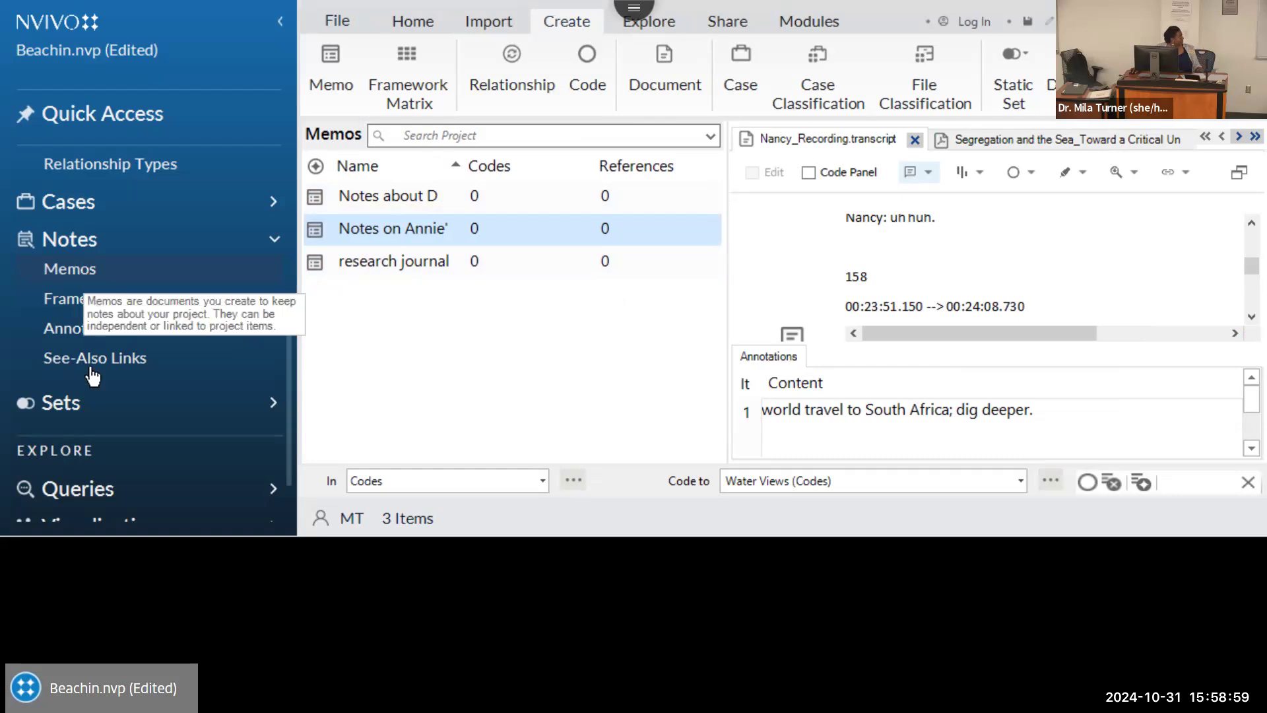
{"action": "left_click", "coordinate": [69, 329]}
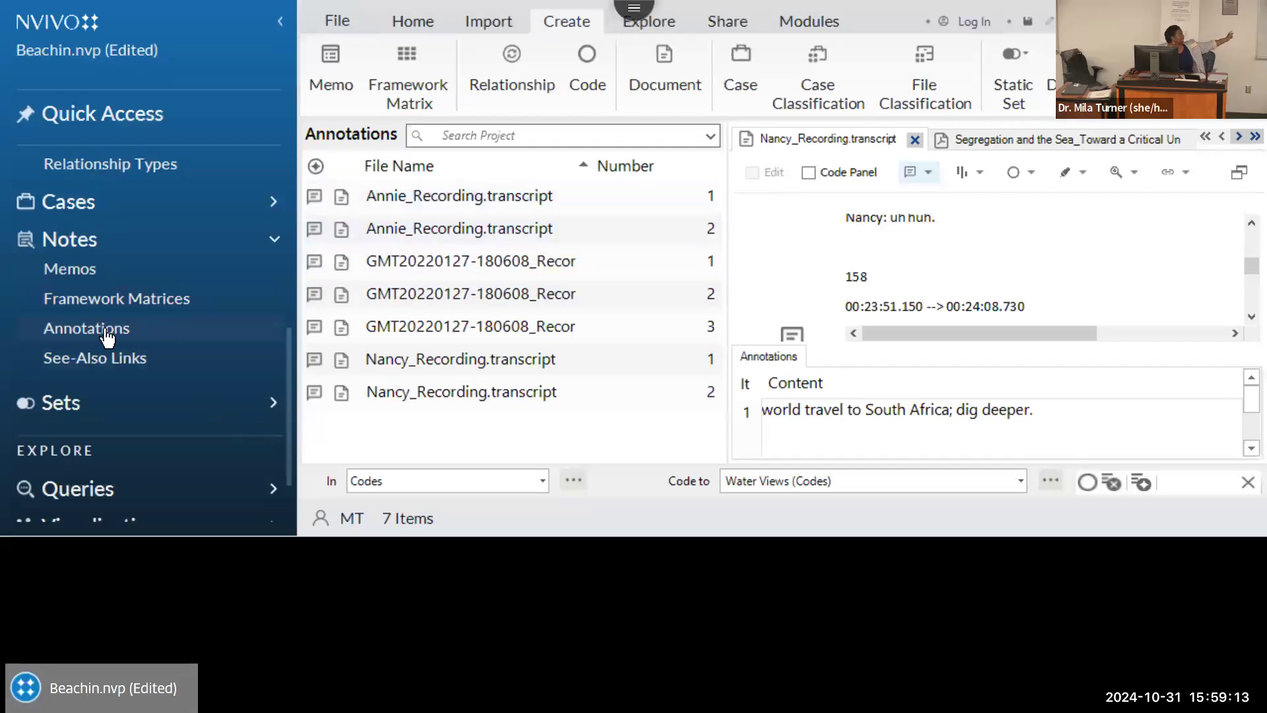
- Show the Codes list of 17 codes, such as Activities, Barriers and Family, with counts
{"action": "left_click", "coordinate": [510, 231]}
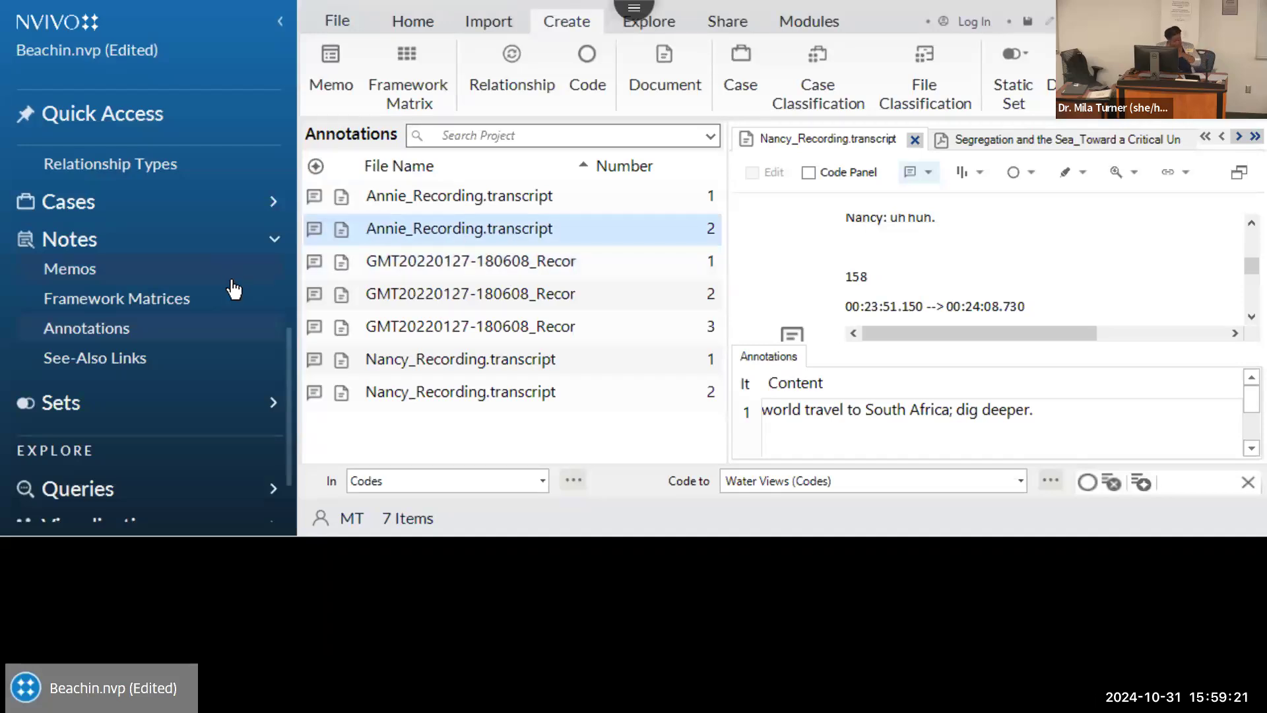
{"action": "scroll", "coordinate": [188, 323], "scroll_direction": "up", "scroll_amount": 3}
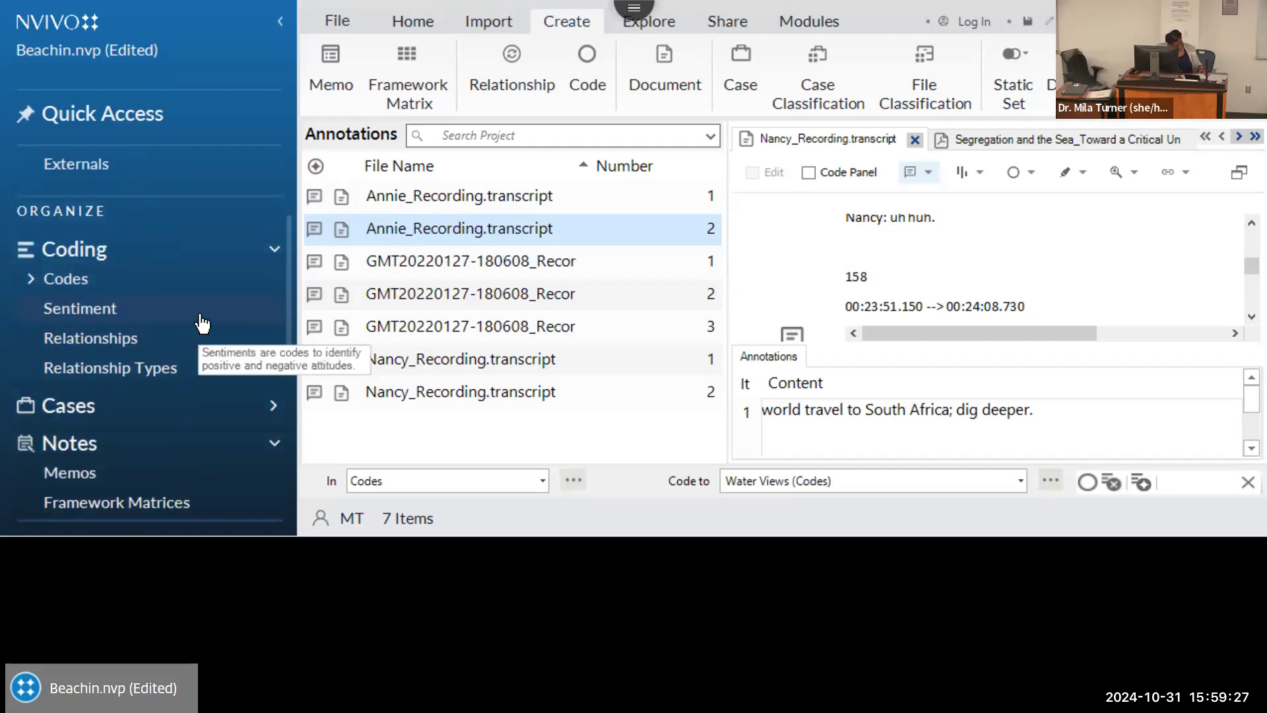
{"action": "scroll", "coordinate": [201, 322], "scroll_direction": "up", "scroll_amount": 3}
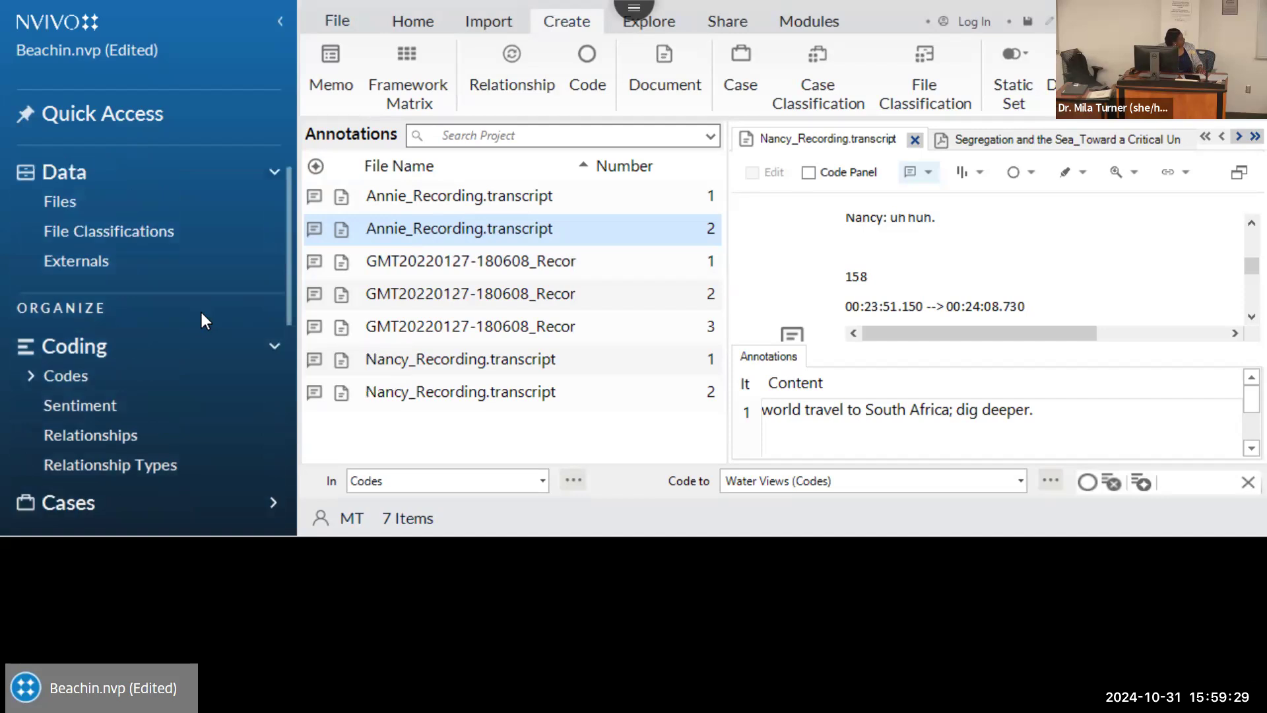
{"action": "scroll", "coordinate": [202, 317], "scroll_direction": "down", "scroll_amount": 5}
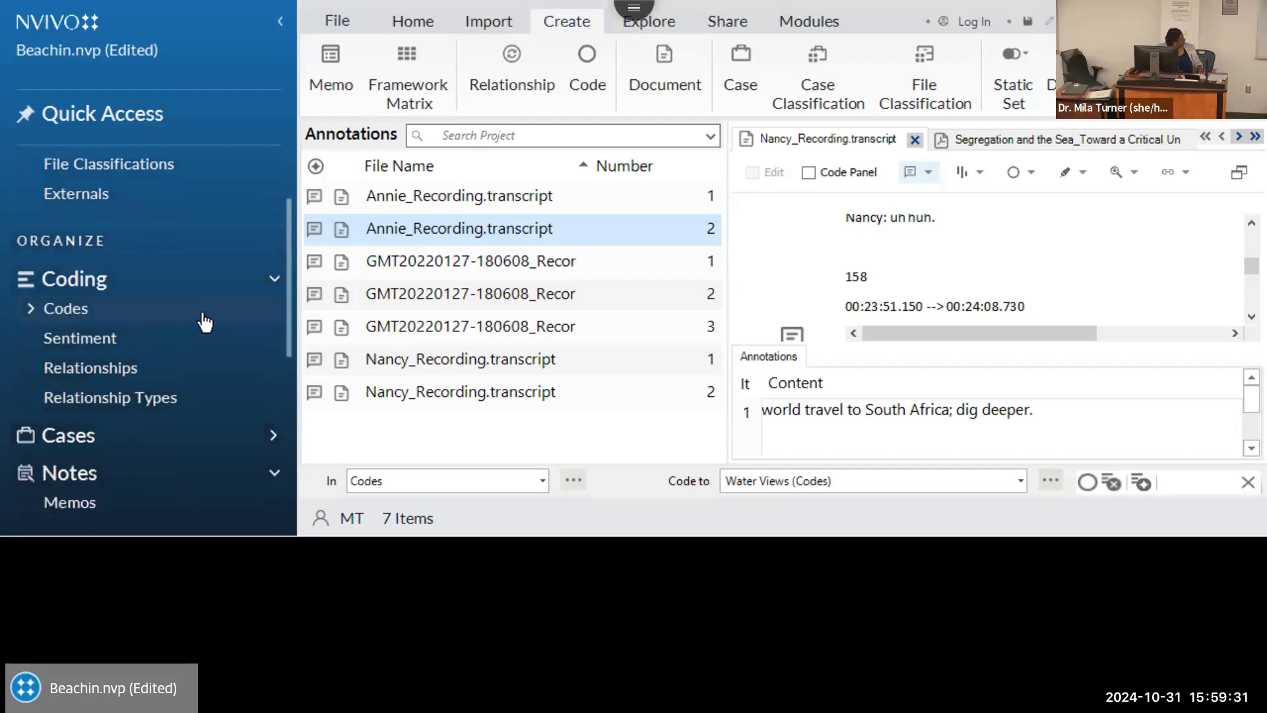
{"action": "scroll", "coordinate": [206, 321], "scroll_direction": "down", "scroll_amount": 3}
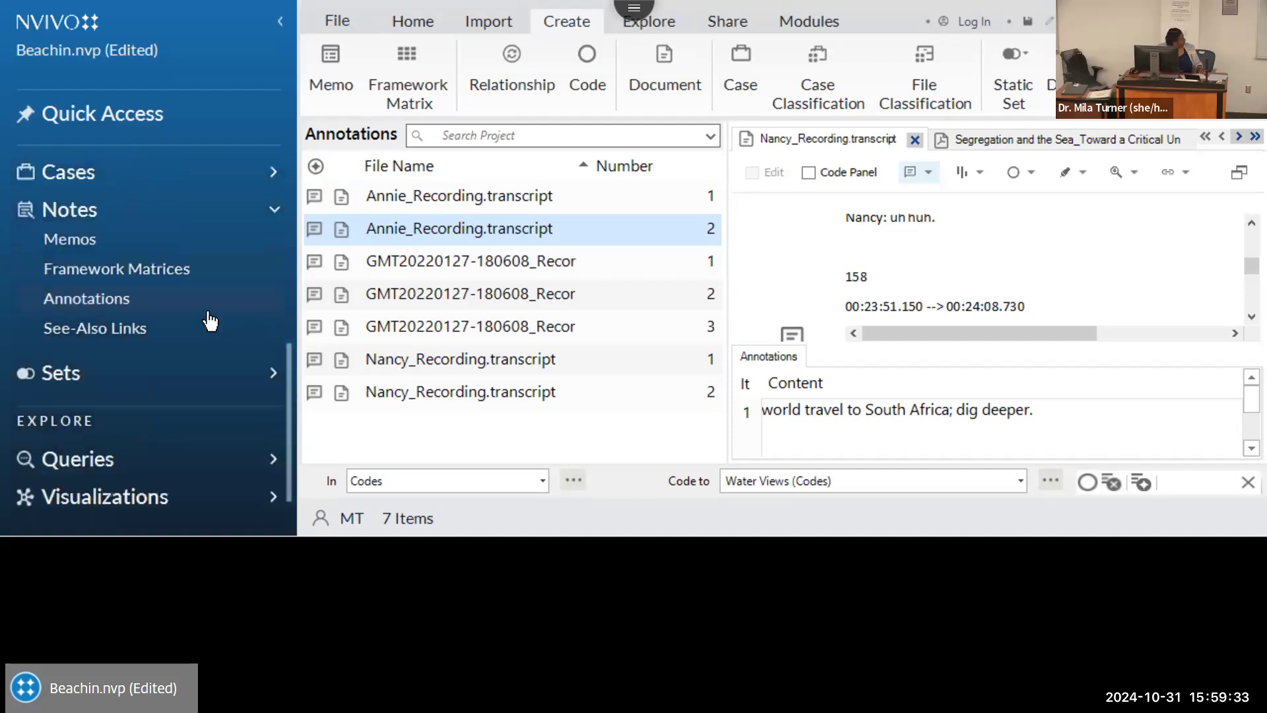
{"action": "scroll", "coordinate": [213, 320], "scroll_direction": "up", "scroll_amount": 3}
{"action": "scroll", "coordinate": [214, 318], "scroll_direction": "up", "scroll_amount": 3}
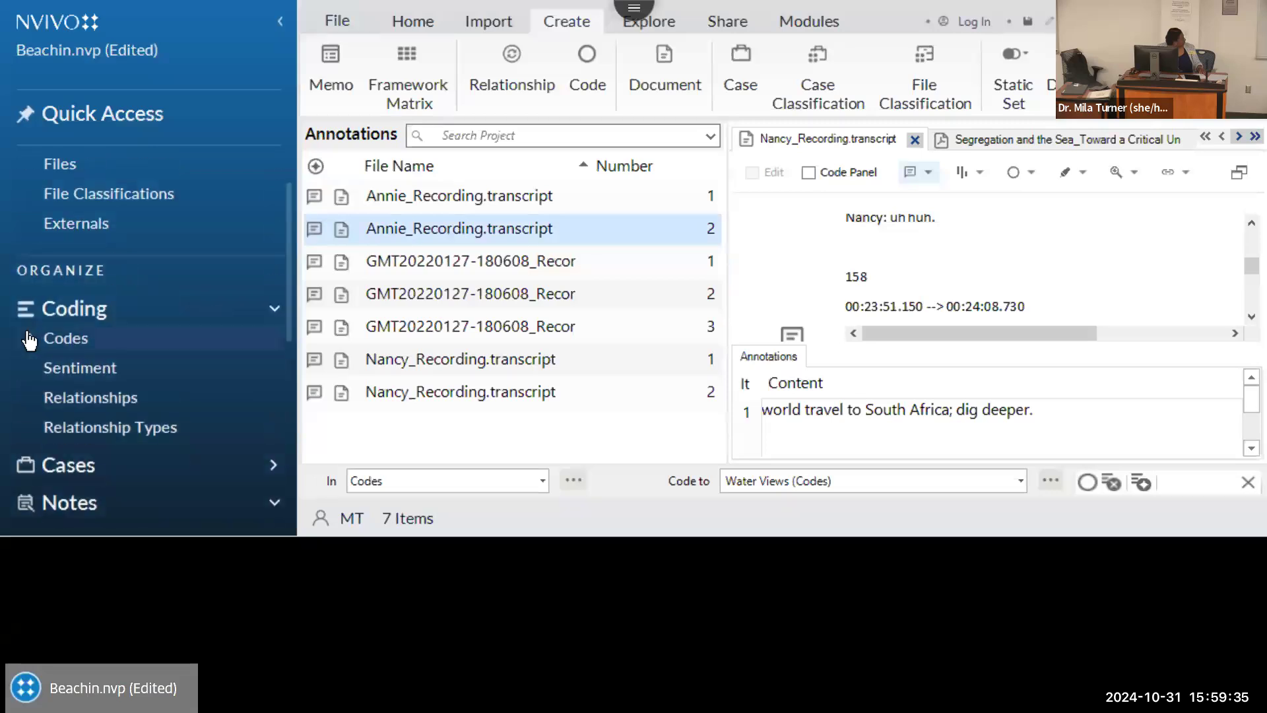
{"action": "left_click", "coordinate": [55, 339]}
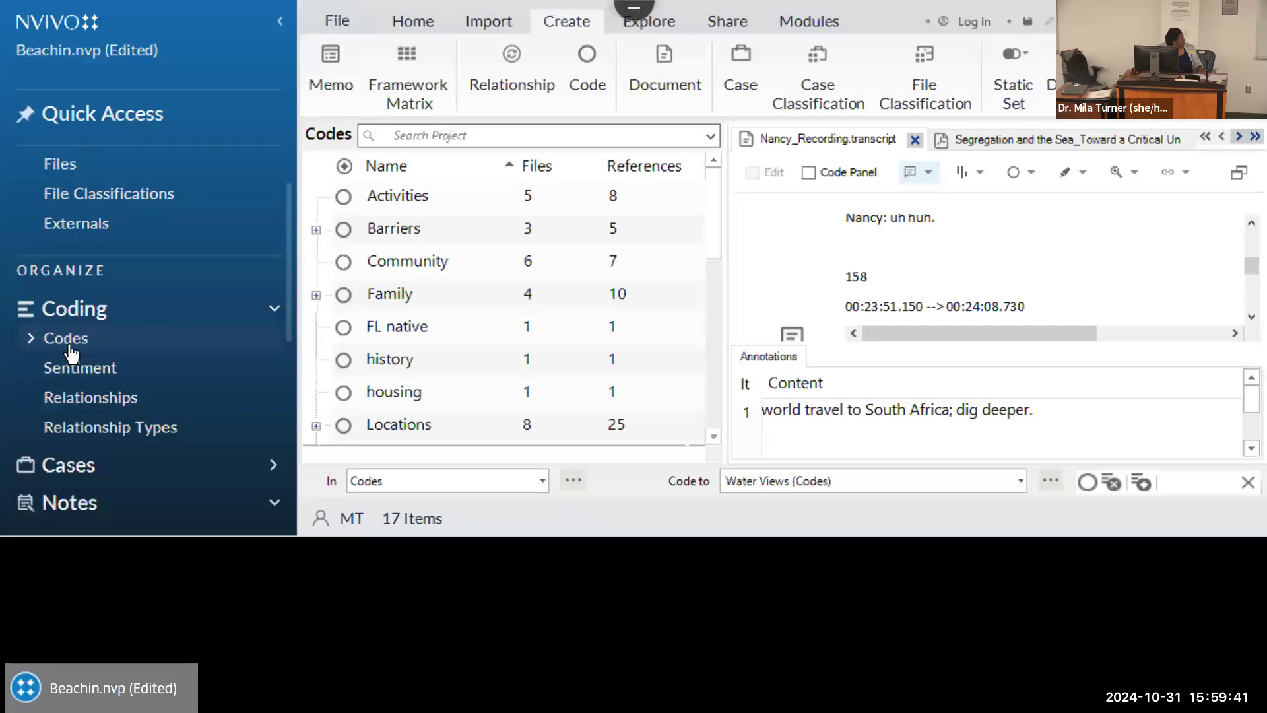
- Collapse the navigation pane and look through the Share, Import and Explore commands
{"action": "left_click", "coordinate": [281, 22]}
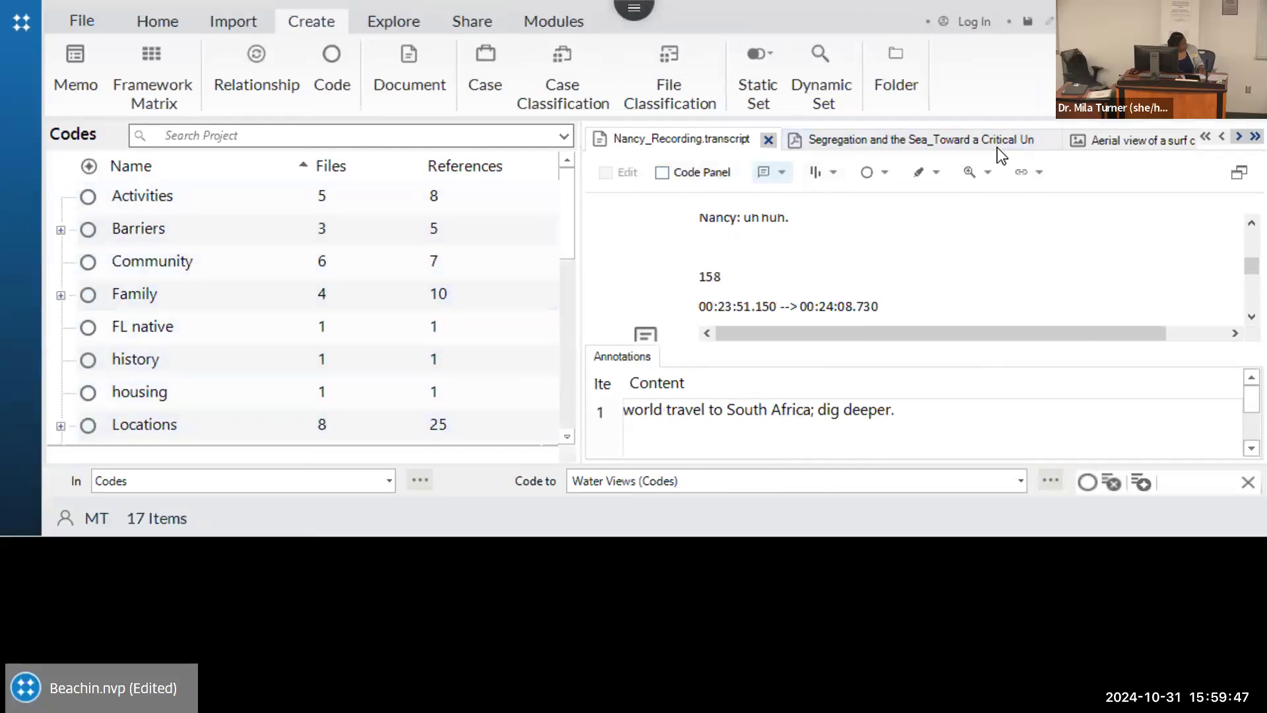
{"action": "scroll", "coordinate": [962, 251], "scroll_direction": "down", "scroll_amount": 2}
{"action": "scroll", "coordinate": [959, 248], "scroll_direction": "down", "scroll_amount": 2}
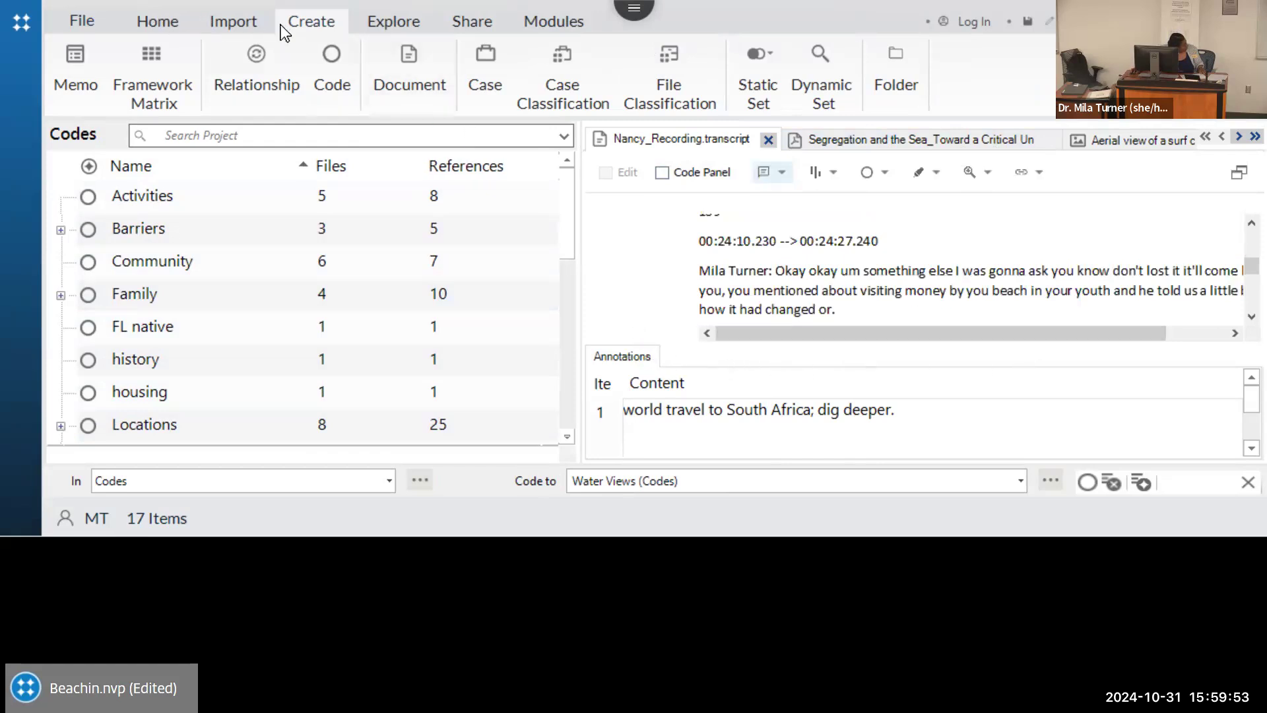
{"action": "left_click", "coordinate": [470, 23]}
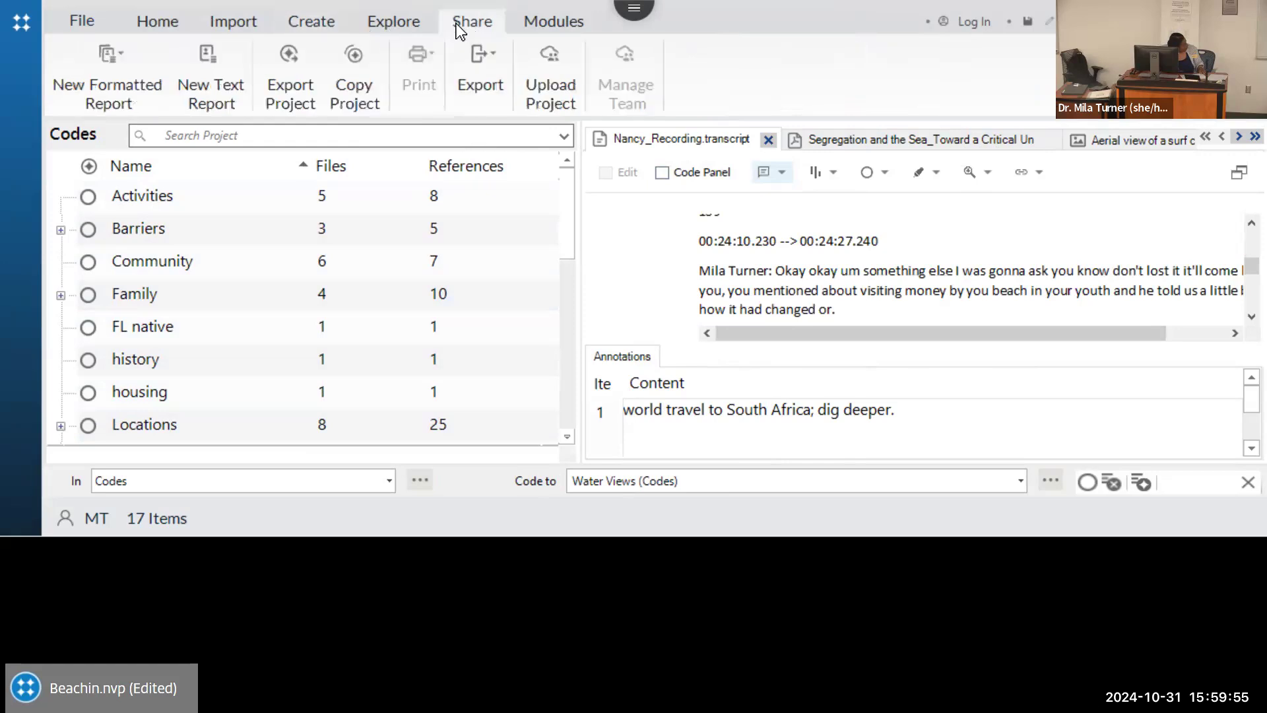
{"action": "left_click", "coordinate": [231, 24]}
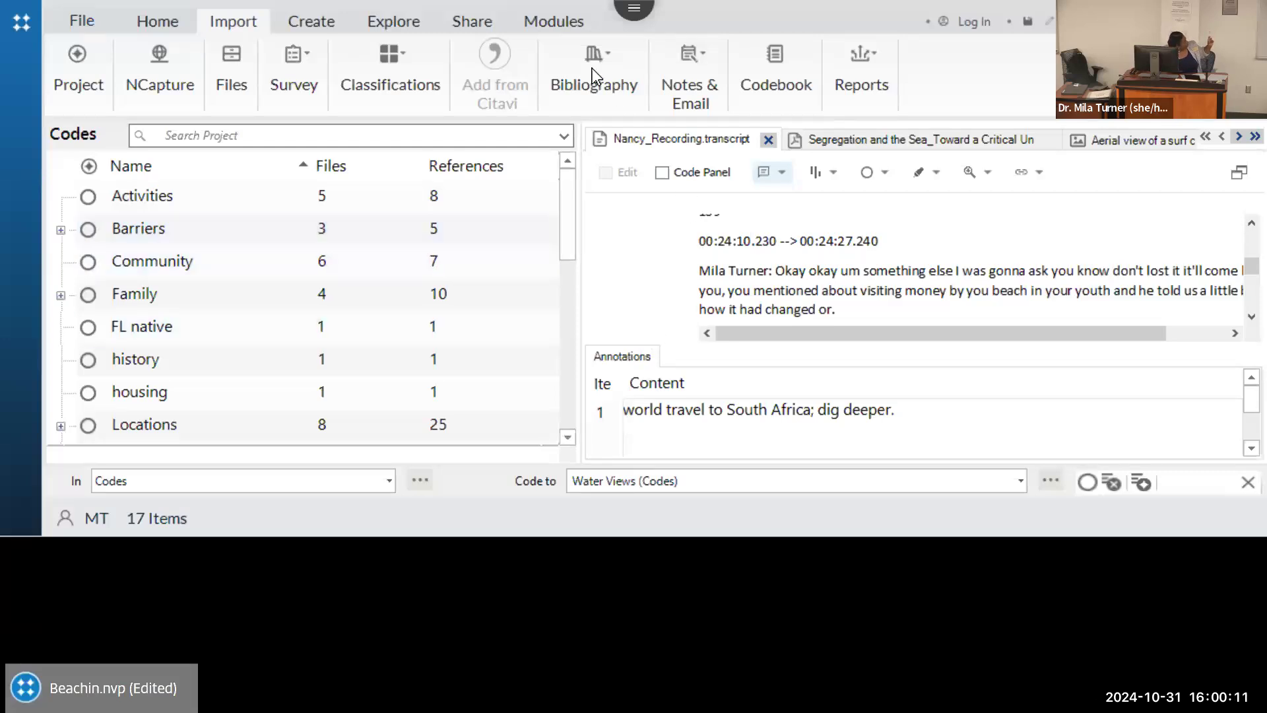
{"action": "left_click", "coordinate": [393, 21]}
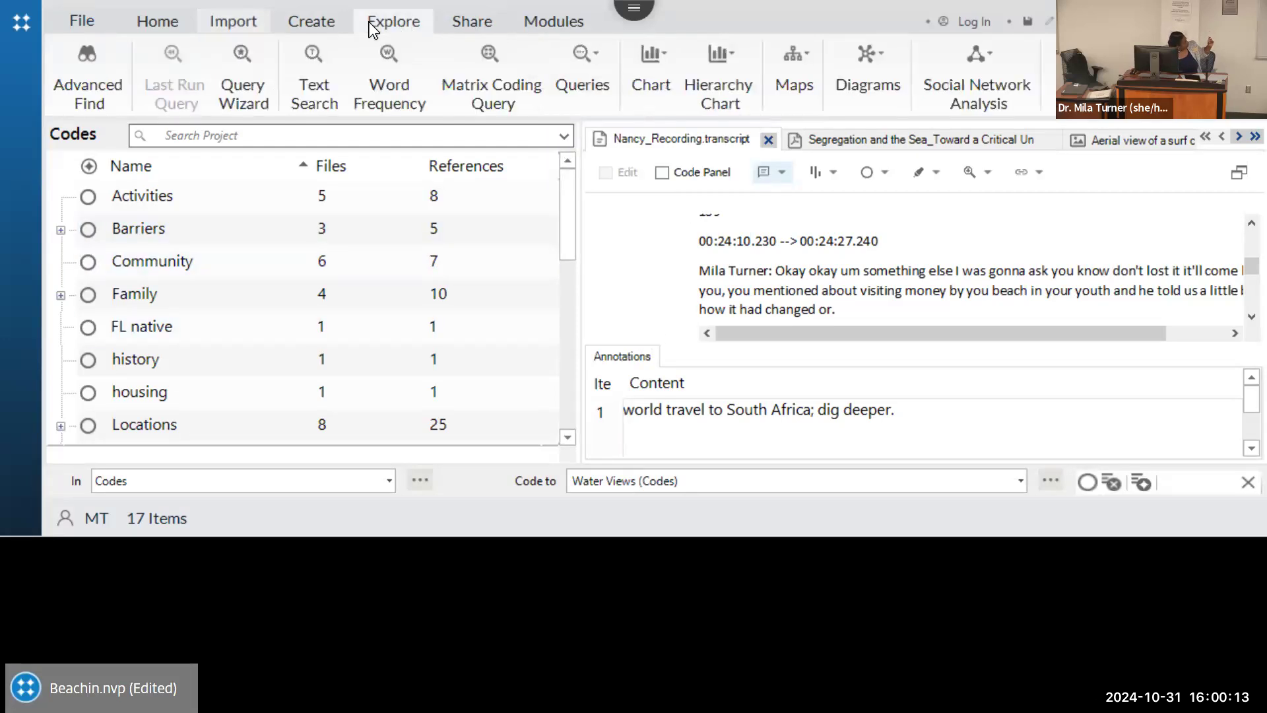
- Glance at the project information, return to Home, and enlarge the transcript above the annotations
{"action": "left_click", "coordinate": [79, 19]}
{"action": "left_click", "coordinate": [30, 18]}
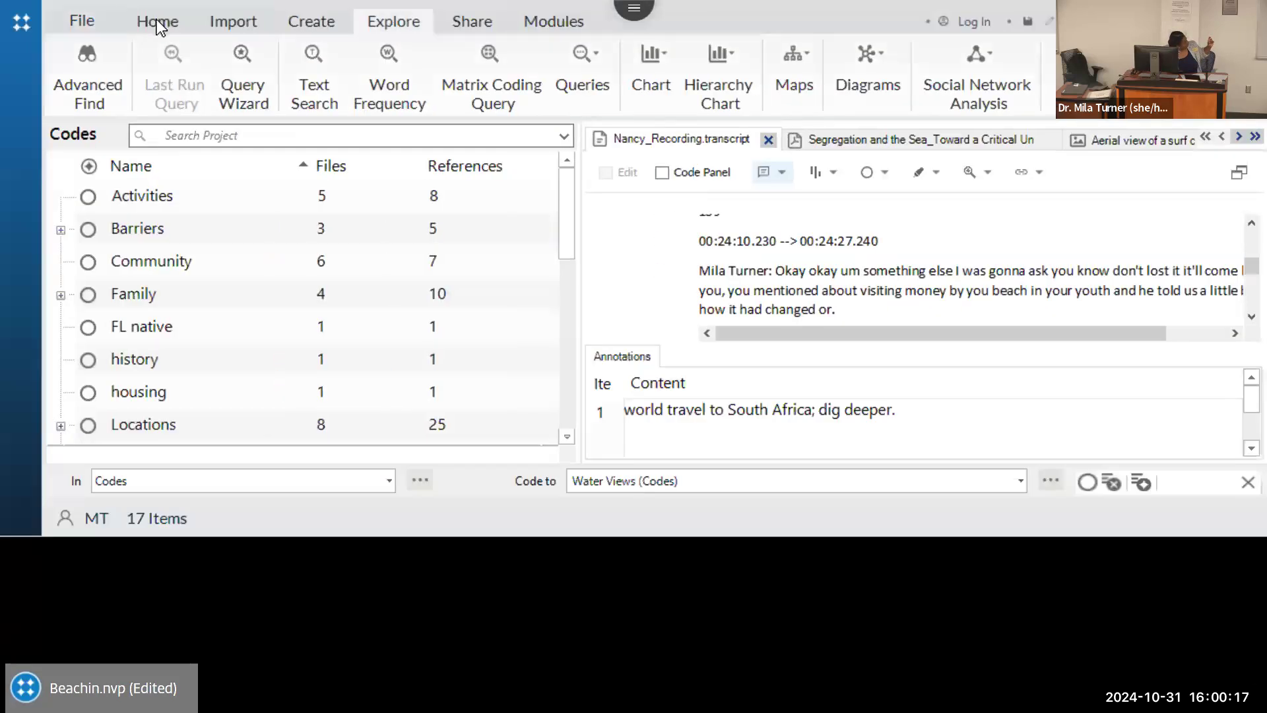
{"action": "left_click", "coordinate": [157, 21]}
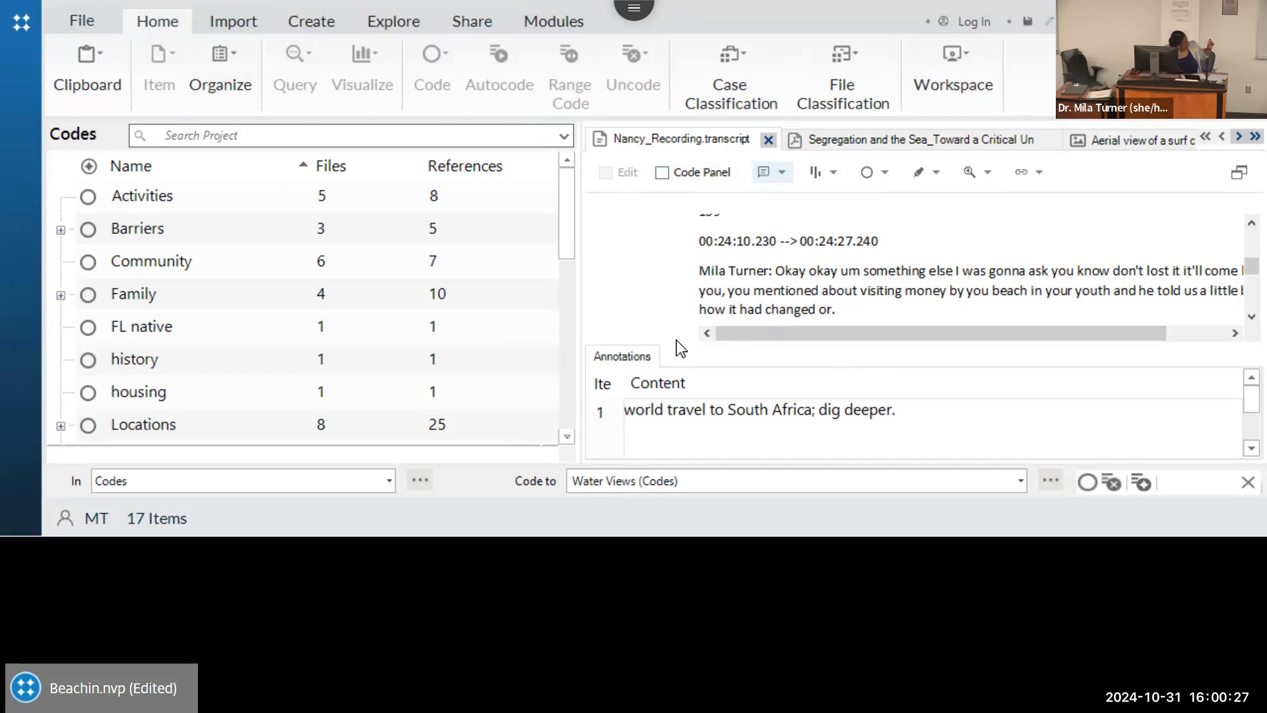
{"action": "left_click_drag", "start_coordinate": [677, 344], "coordinate": [698, 406]}
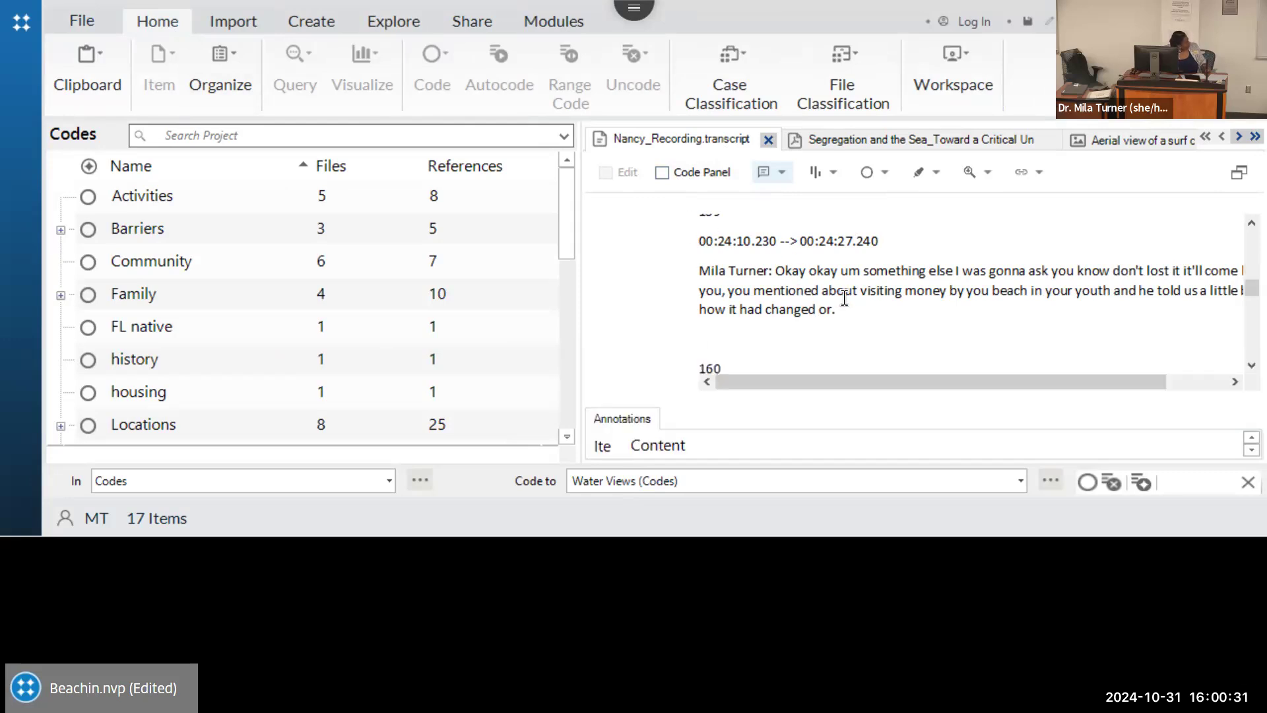
- Code the interviewer's question passage to housing
{"action": "left_click", "coordinate": [869, 311]}
{"action": "left_click_drag", "start_coordinate": [869, 311], "coordinate": [777, 277]}
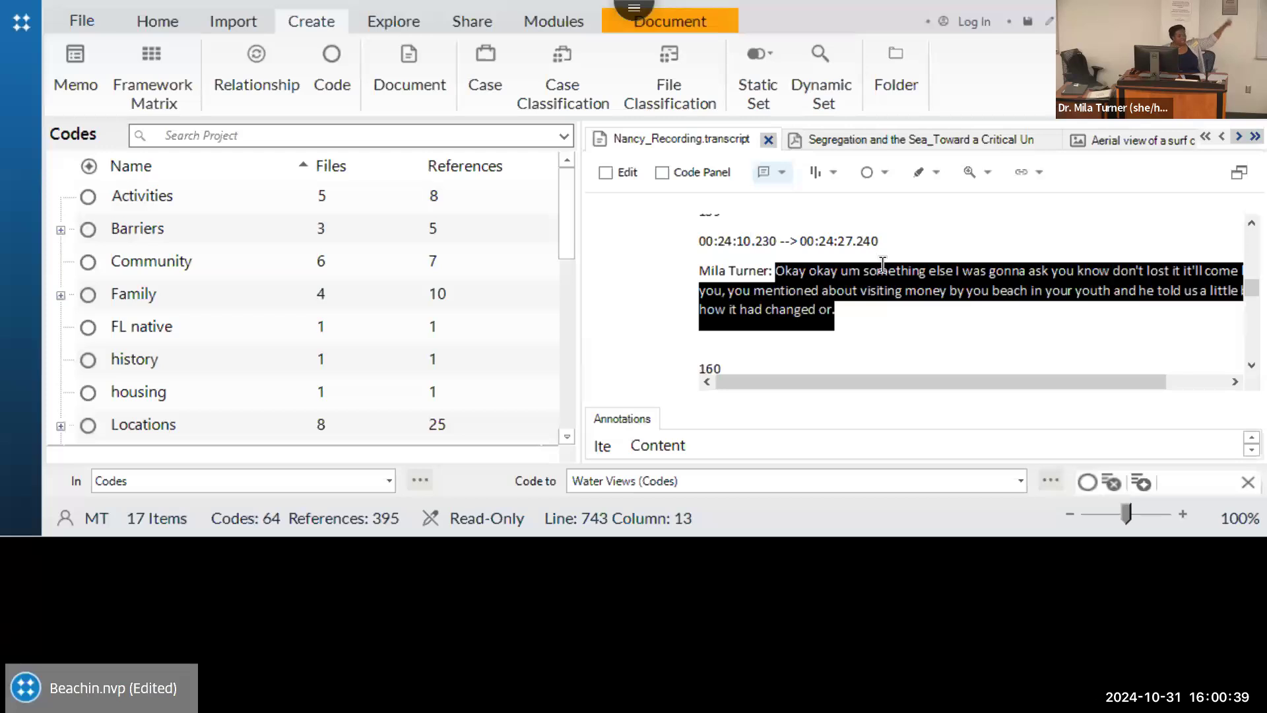
{"action": "left_click_drag", "start_coordinate": [891, 284], "coordinate": [150, 377]}
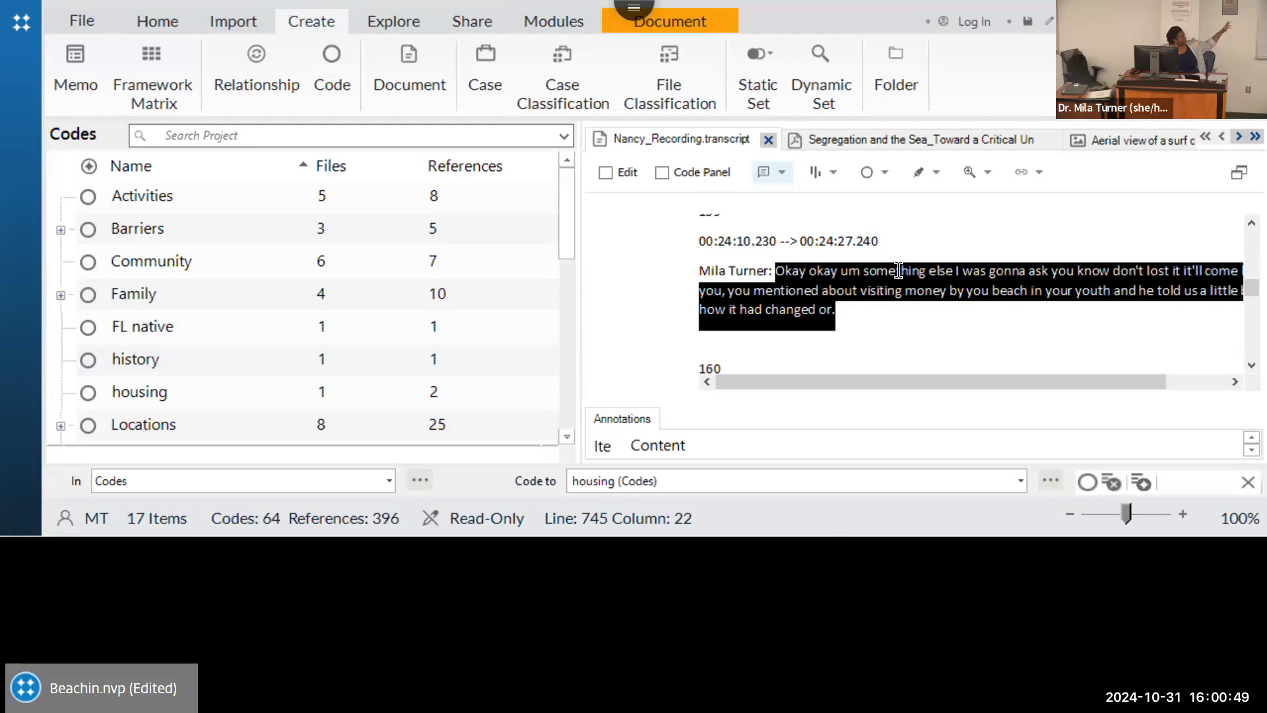
- Code Nancy's 00:24:39 passage on top-10 beaches and holiday traffic to FL native
{"action": "right_click", "coordinate": [863, 282]}
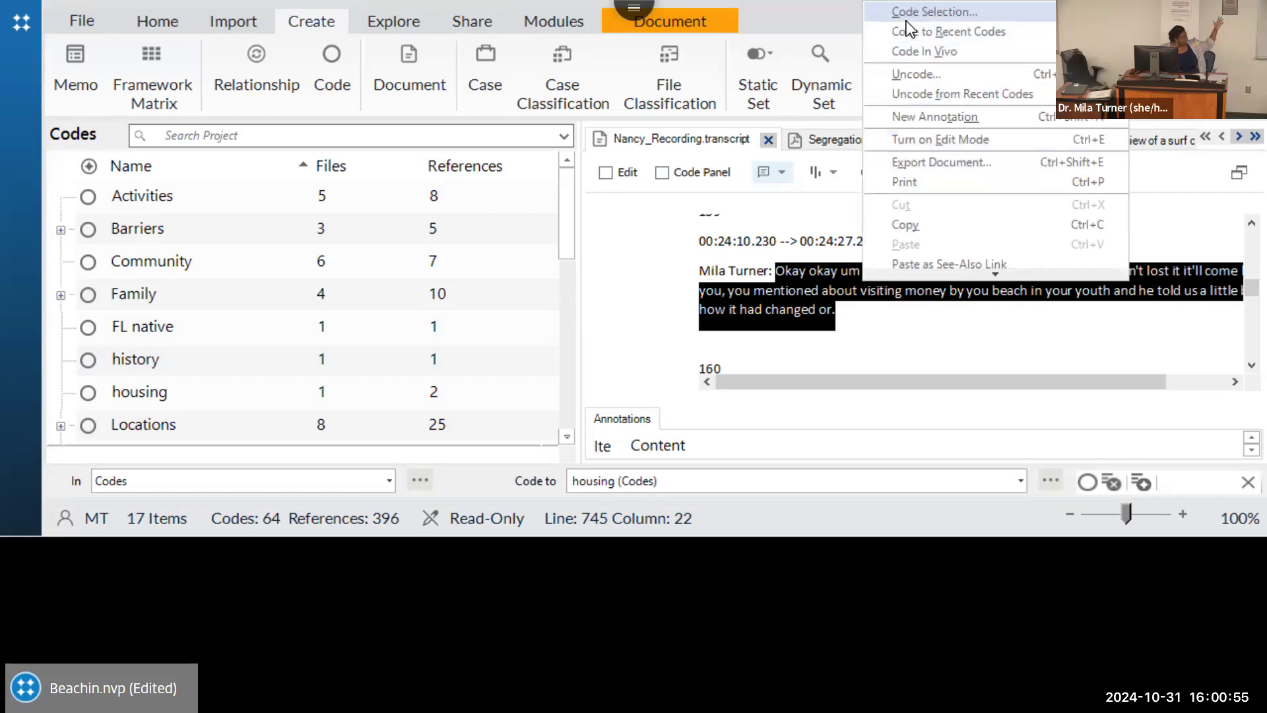
{"action": "scroll", "coordinate": [358, 267], "scroll_direction": "down", "scroll_amount": 5}
{"action": "scroll", "coordinate": [359, 264], "scroll_direction": "up", "scroll_amount": 5}
{"action": "left_click", "coordinate": [733, 301]}
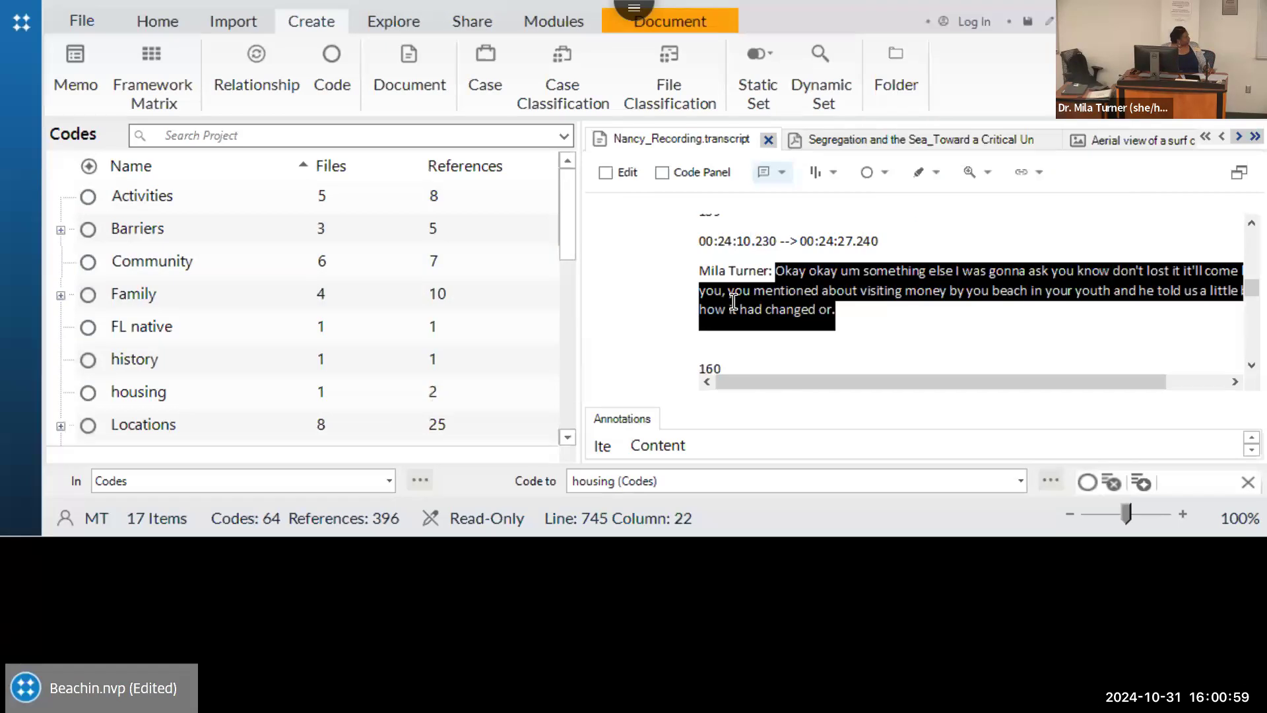
{"action": "scroll", "coordinate": [733, 302], "scroll_direction": "down", "scroll_amount": 3}
{"action": "left_click_drag", "start_coordinate": [1027, 291], "coordinate": [262, 330]}
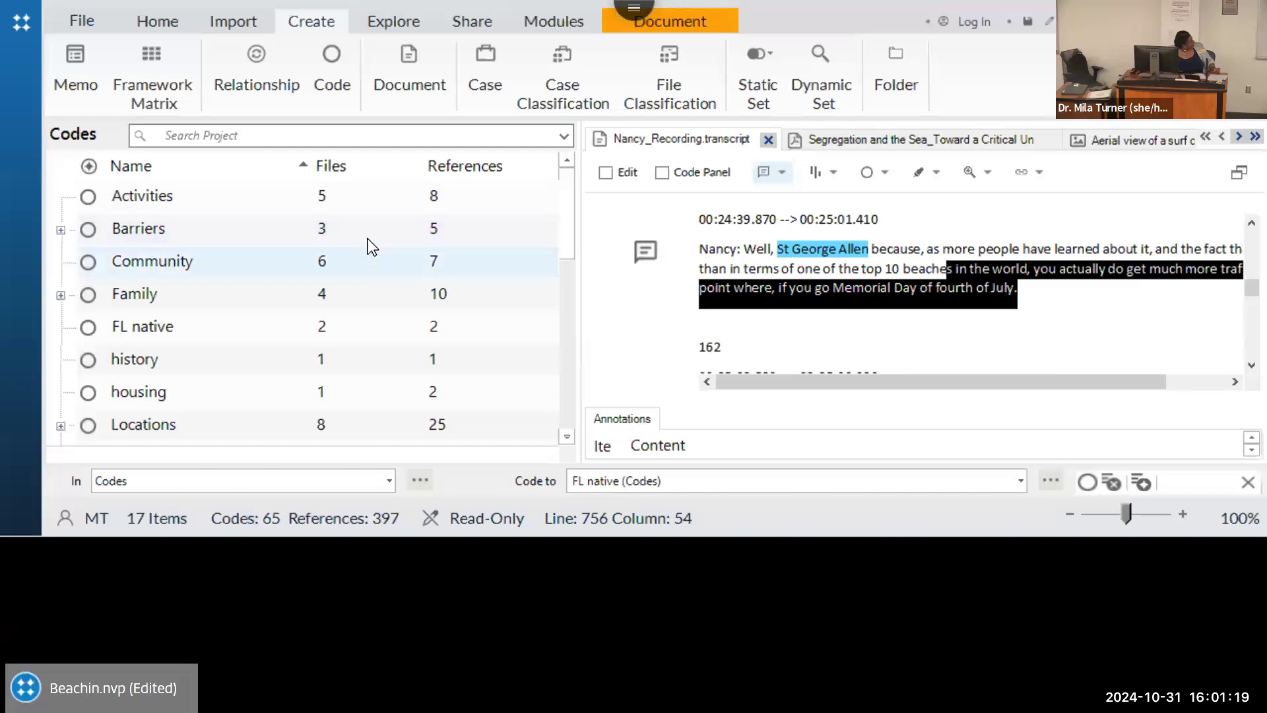
- Hide annotations below the transcript and narrow the codes list to widen the transcript
{"action": "left_click", "coordinate": [683, 20]}
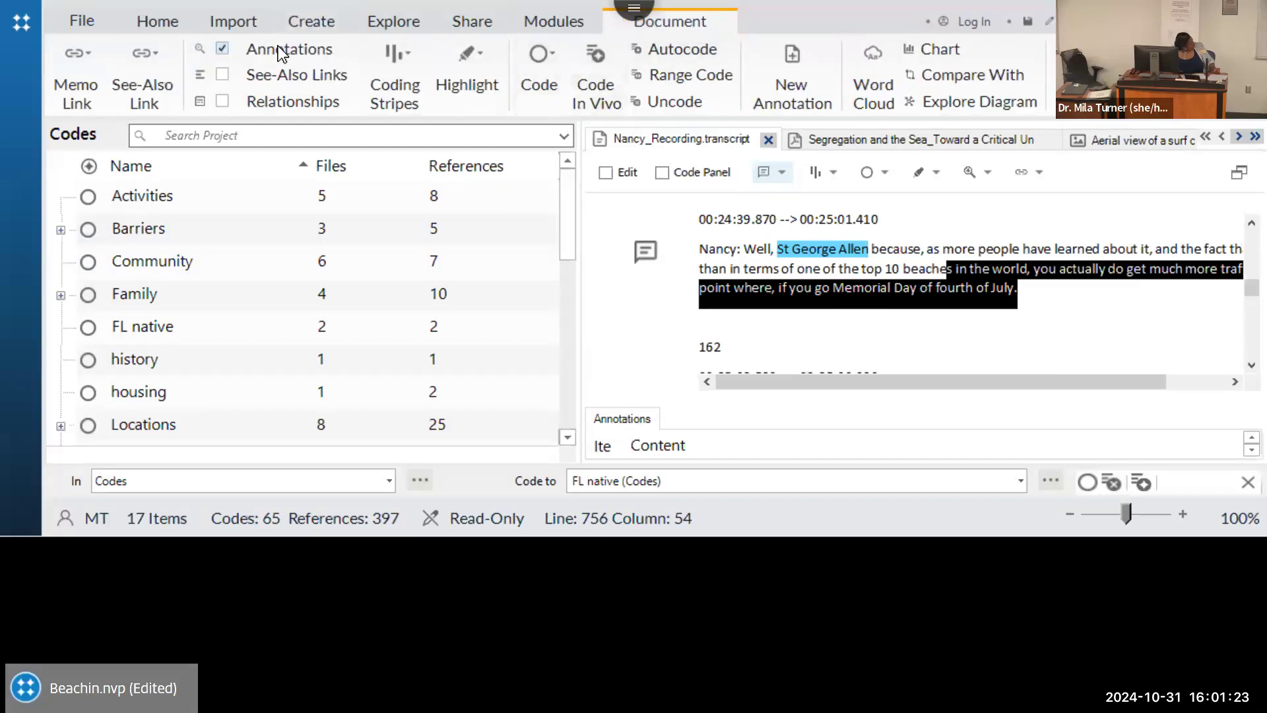
{"action": "left_click", "coordinate": [223, 50]}
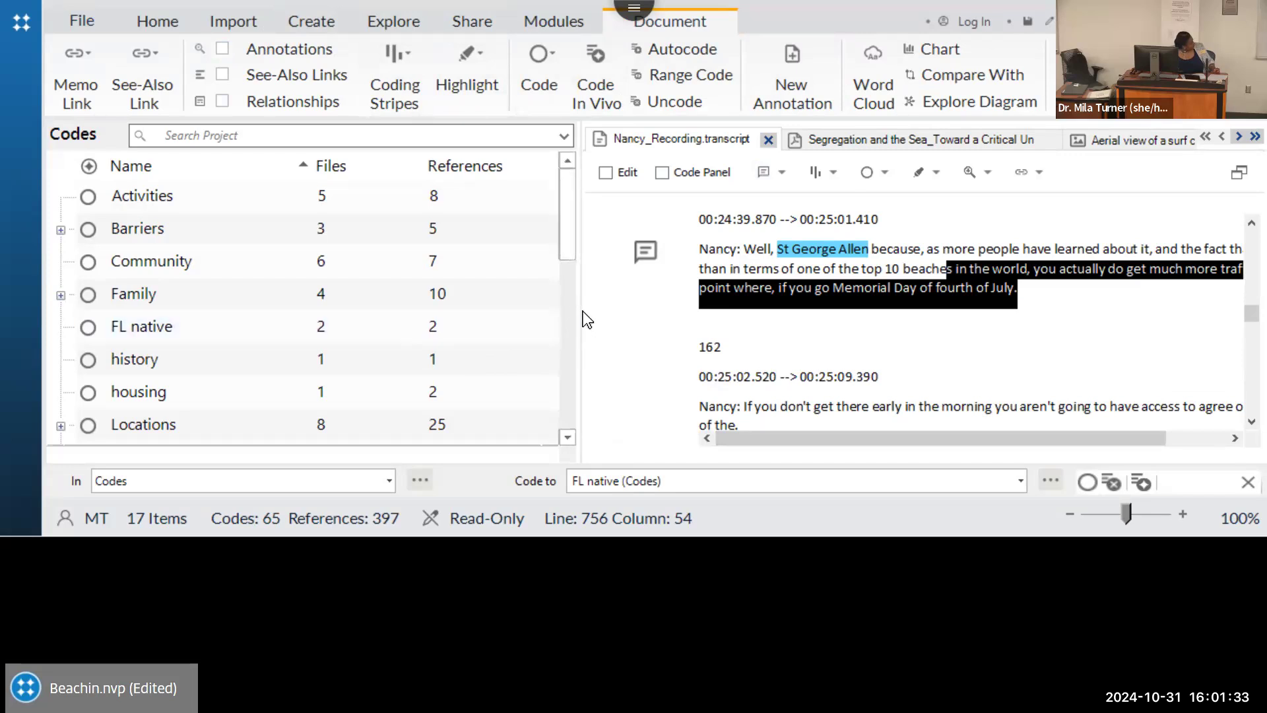
{"action": "left_click_drag", "start_coordinate": [581, 310], "coordinate": [375, 337]}
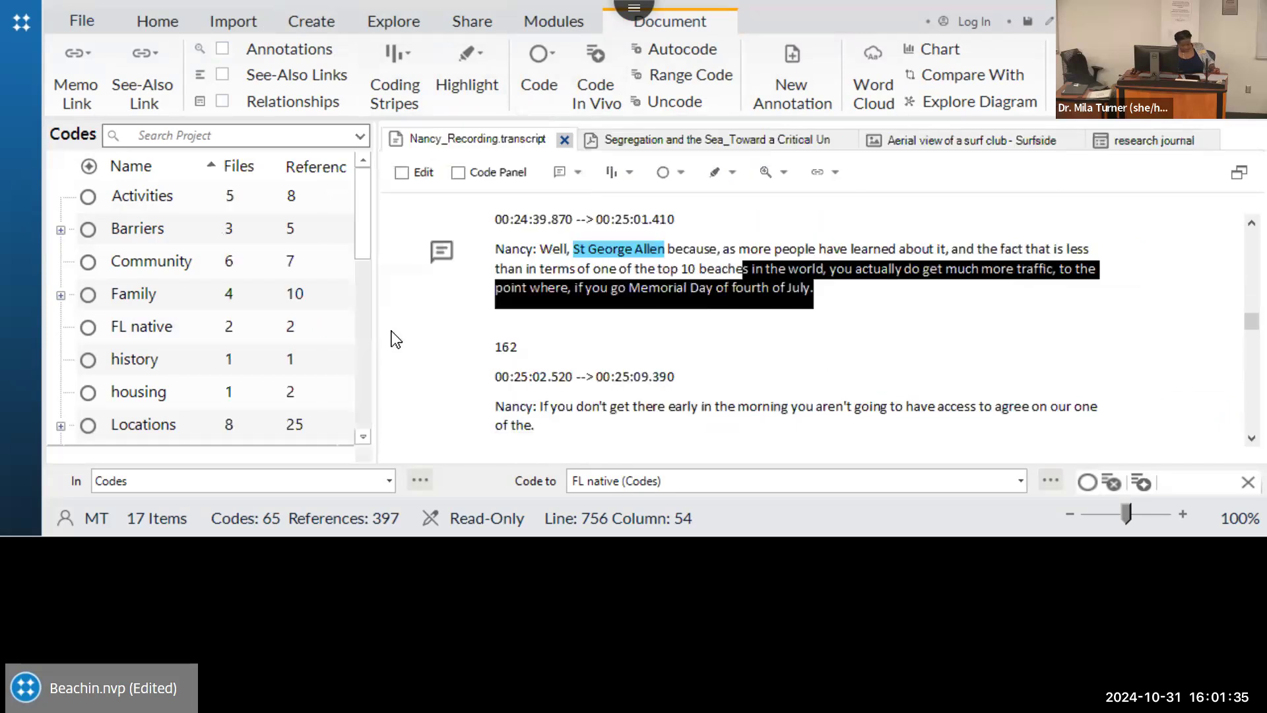
- Code Nancy's 00:25:10 passage on covered areas limiting traffic to Memories
{"action": "left_click", "coordinate": [751, 375]}
{"action": "scroll", "coordinate": [738, 347], "scroll_direction": "down", "scroll_amount": 2}
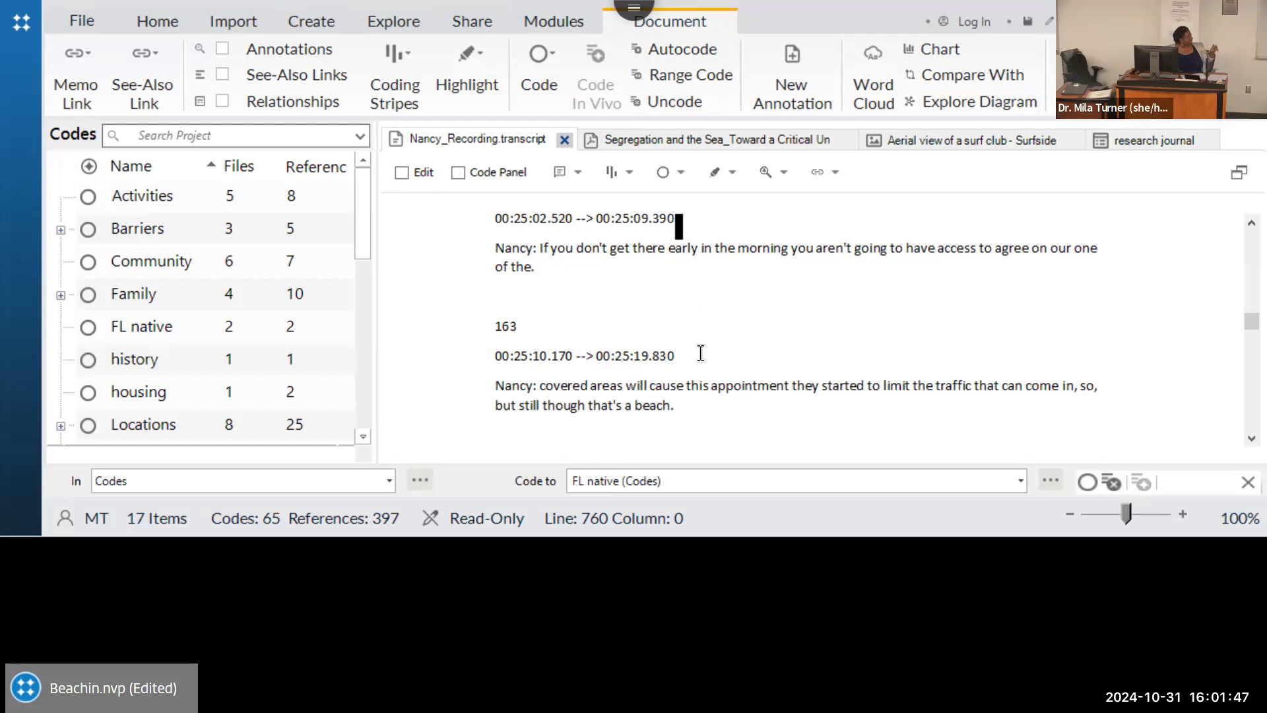
{"action": "mouse_move", "coordinate": [676, 405]}
{"action": "left_mouse_down"}
{"action": "mouse_move", "coordinate": [490, 383]}
{"action": "mouse_move", "coordinate": [673, 405]}
{"action": "left_mouse_up"}
{"action": "left_click", "coordinate": [545, 393]}
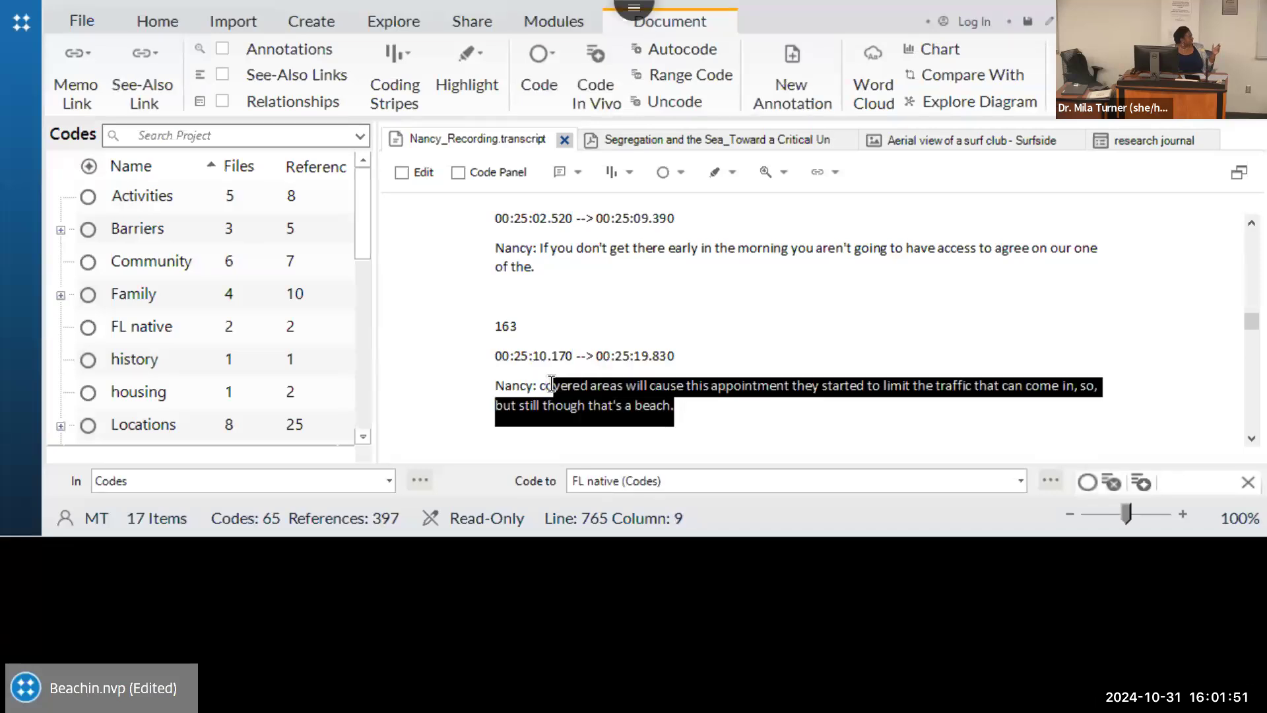
{"action": "left_click_drag", "start_coordinate": [560, 399], "coordinate": [145, 387]}
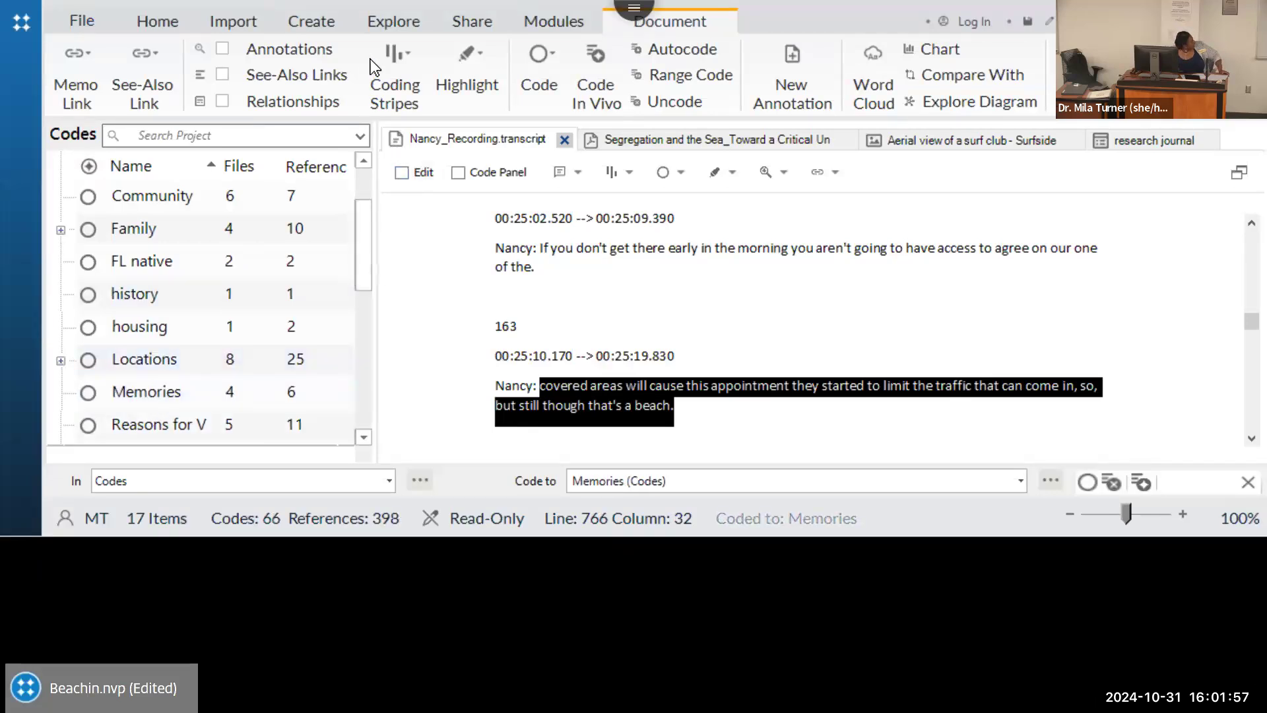
{"action": "left_click", "coordinate": [395, 69]}
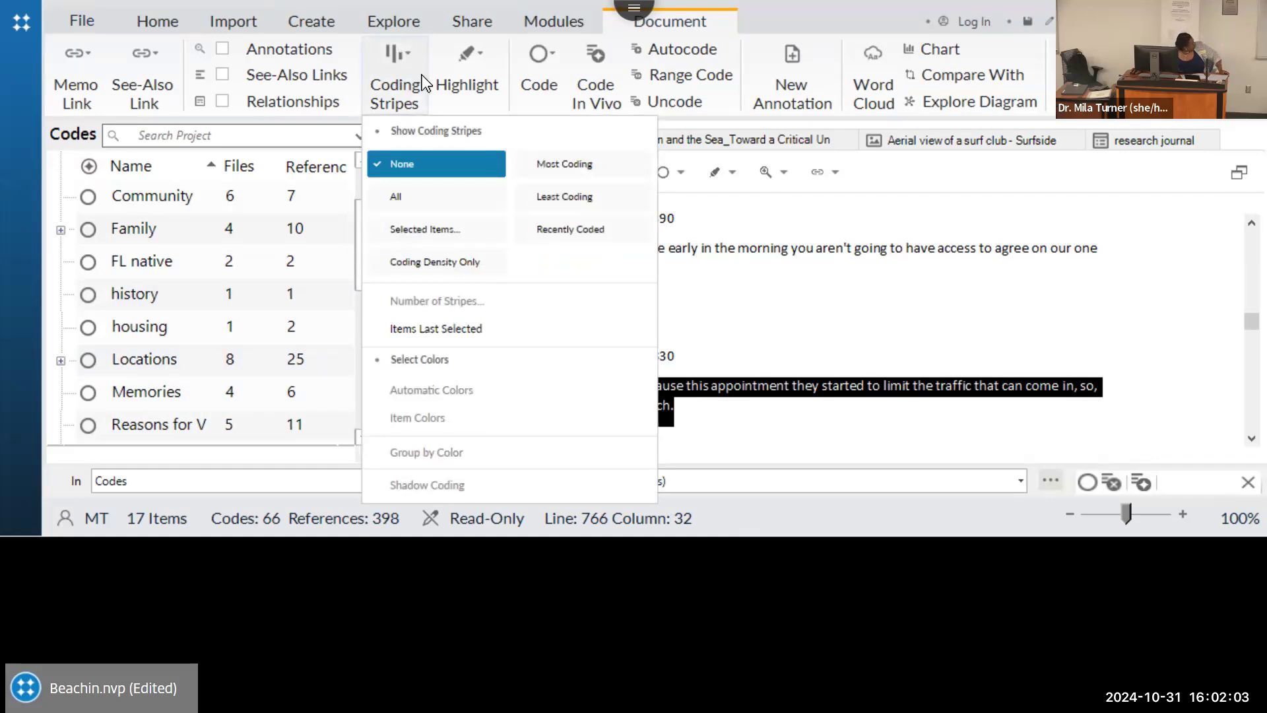
- Display coding stripes for all codes, widen the stripes panel, and scan them including Memories
{"action": "left_click", "coordinate": [422, 200]}
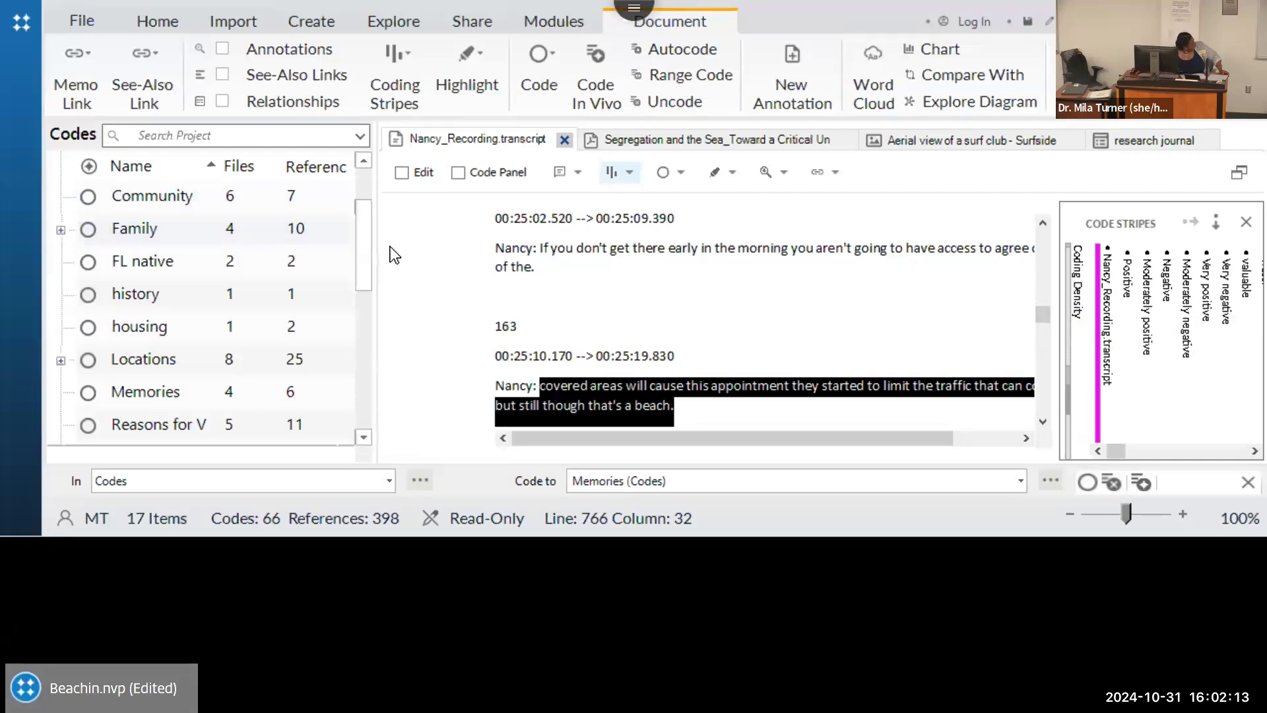
{"action": "left_click_drag", "start_coordinate": [359, 248], "coordinate": [351, 202]}
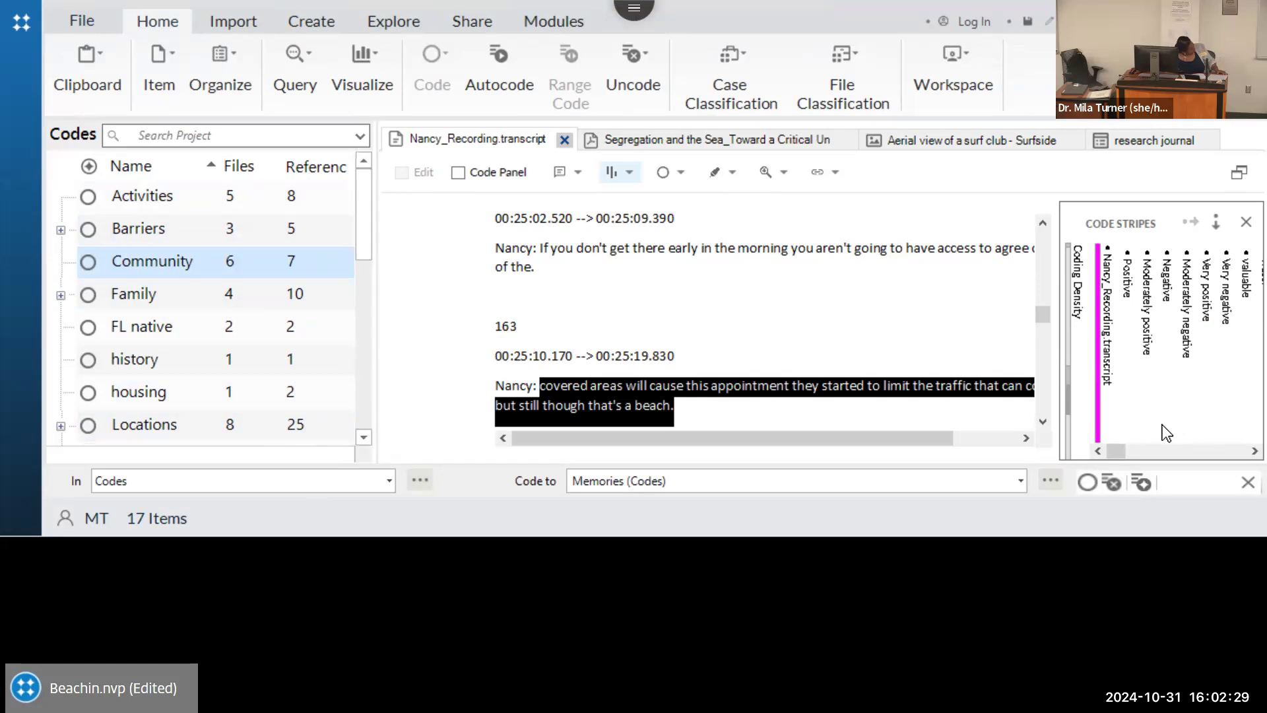
{"action": "left_click_drag", "start_coordinate": [1056, 386], "coordinate": [937, 390]}
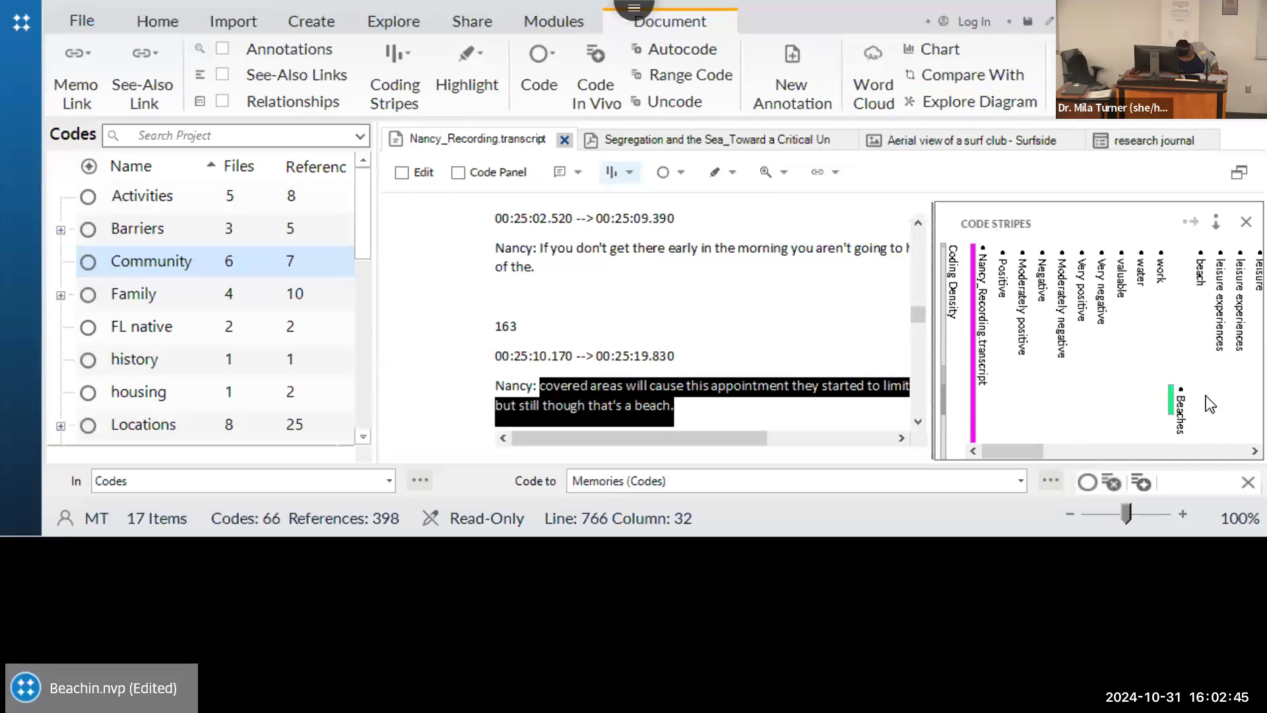
{"action": "left_click_drag", "start_coordinate": [1239, 454], "coordinate": [1240, 454]}
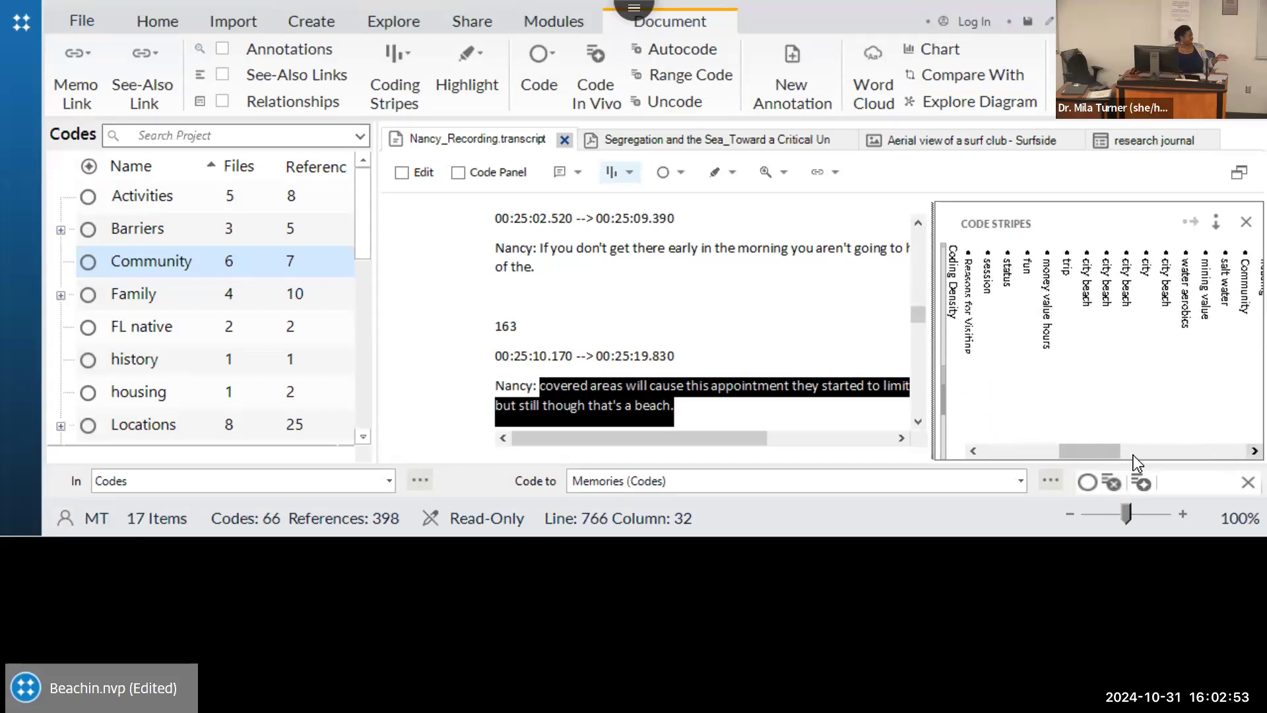
{"action": "left_click_drag", "start_coordinate": [1102, 451], "coordinate": [1251, 446]}
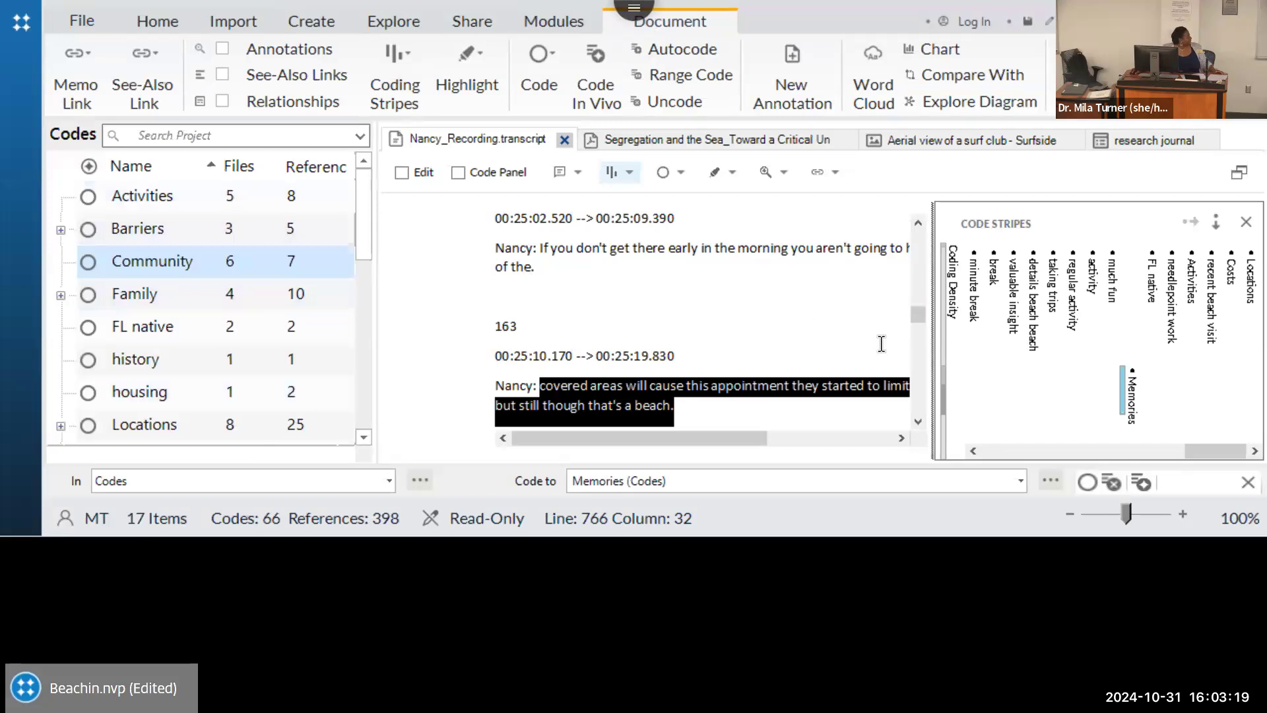
{"action": "left_click_drag", "start_coordinate": [1174, 453], "coordinate": [1237, 432]}
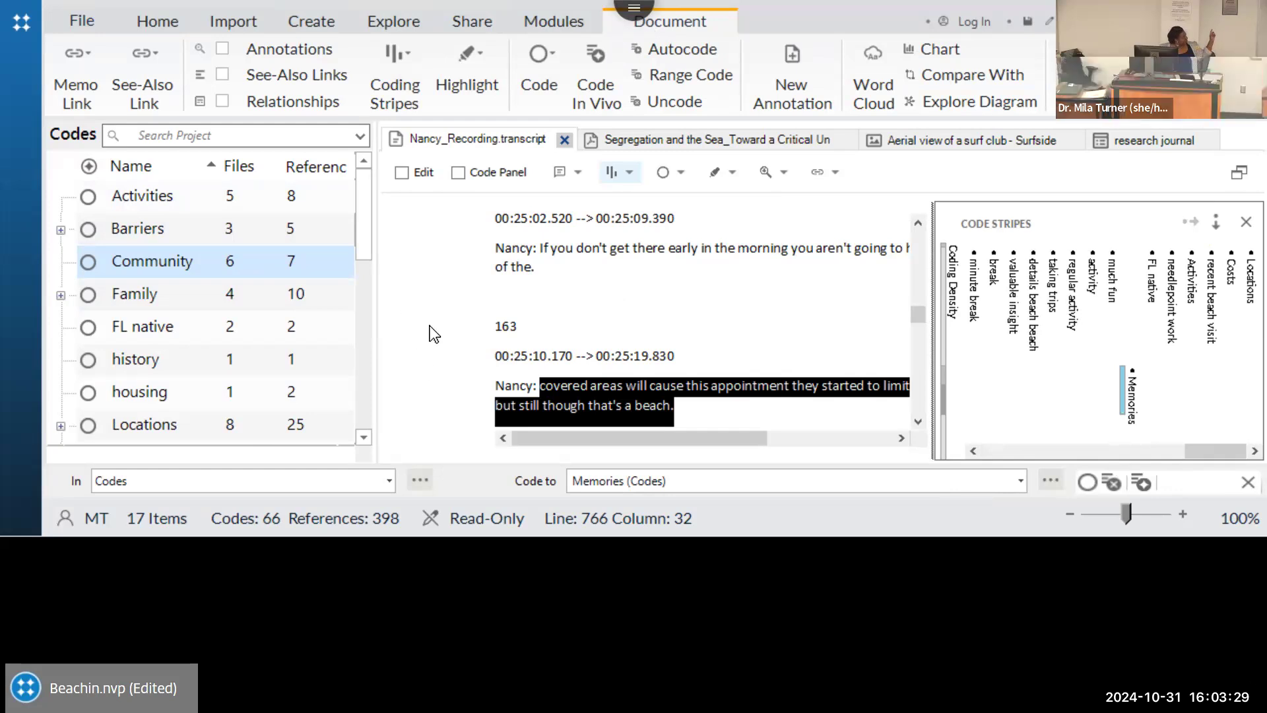
{"action": "left_click", "coordinate": [532, 365]}
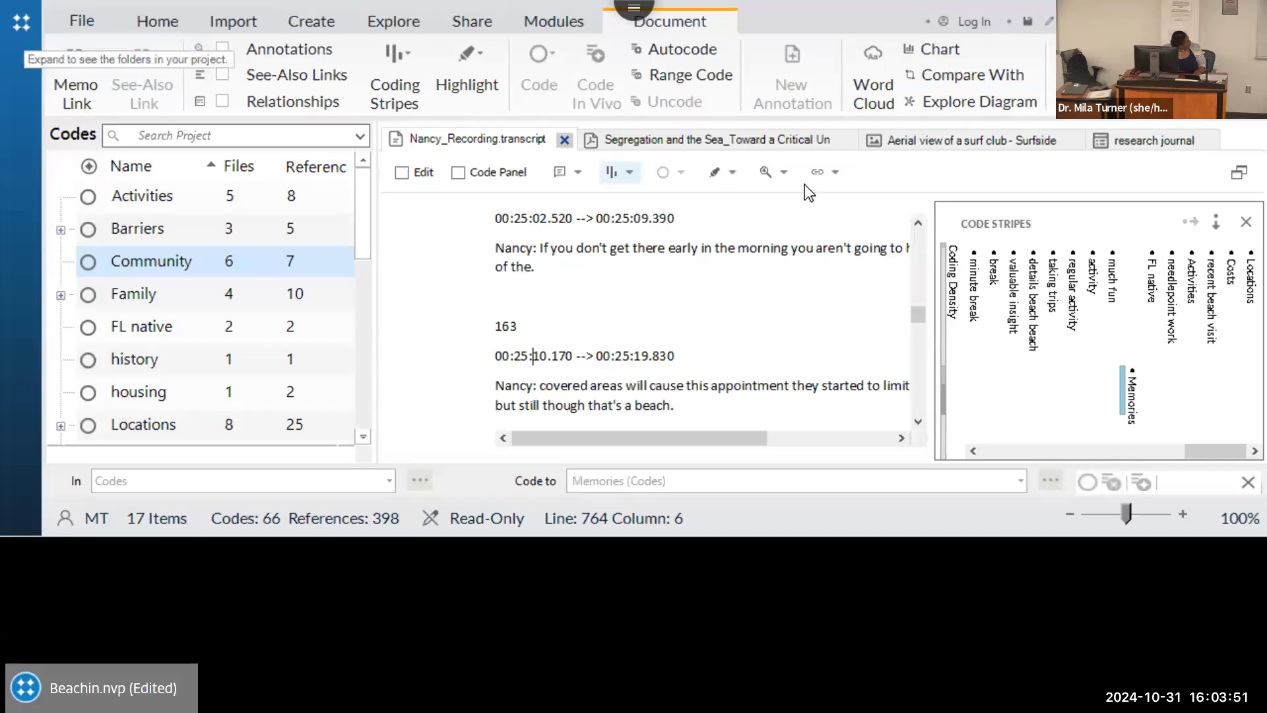
- Close the research journal, Aerial view photo and Segregation PDF tabs
{"action": "left_click", "coordinate": [1208, 141]}
{"action": "left_click", "coordinate": [956, 140]}
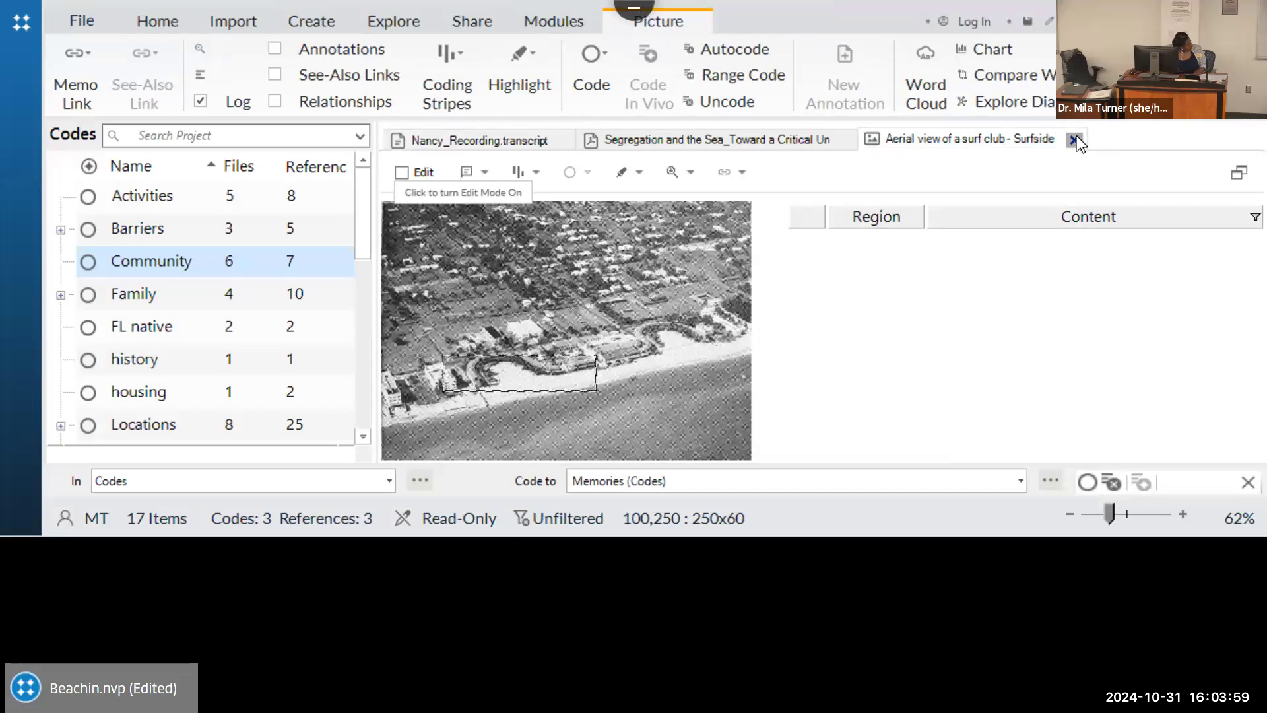
{"action": "left_click", "coordinate": [1074, 140]}
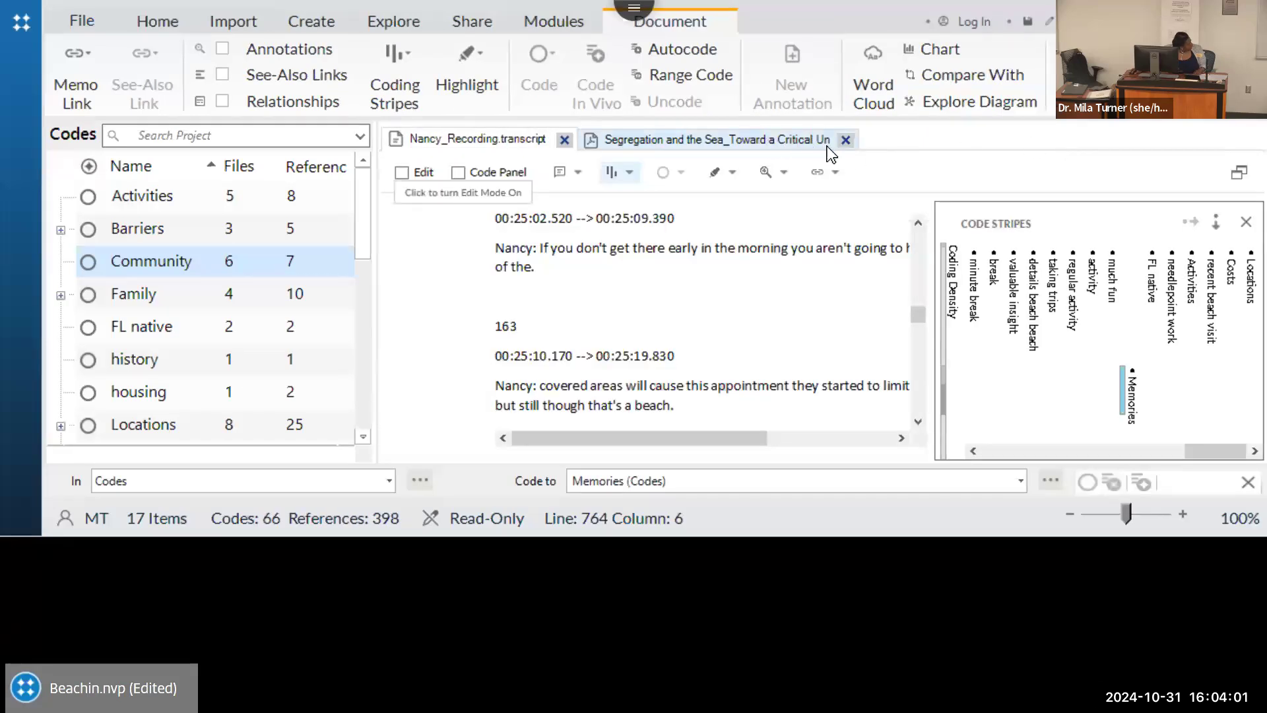
{"action": "left_click", "coordinate": [832, 146]}
{"action": "left_click", "coordinate": [847, 139]}
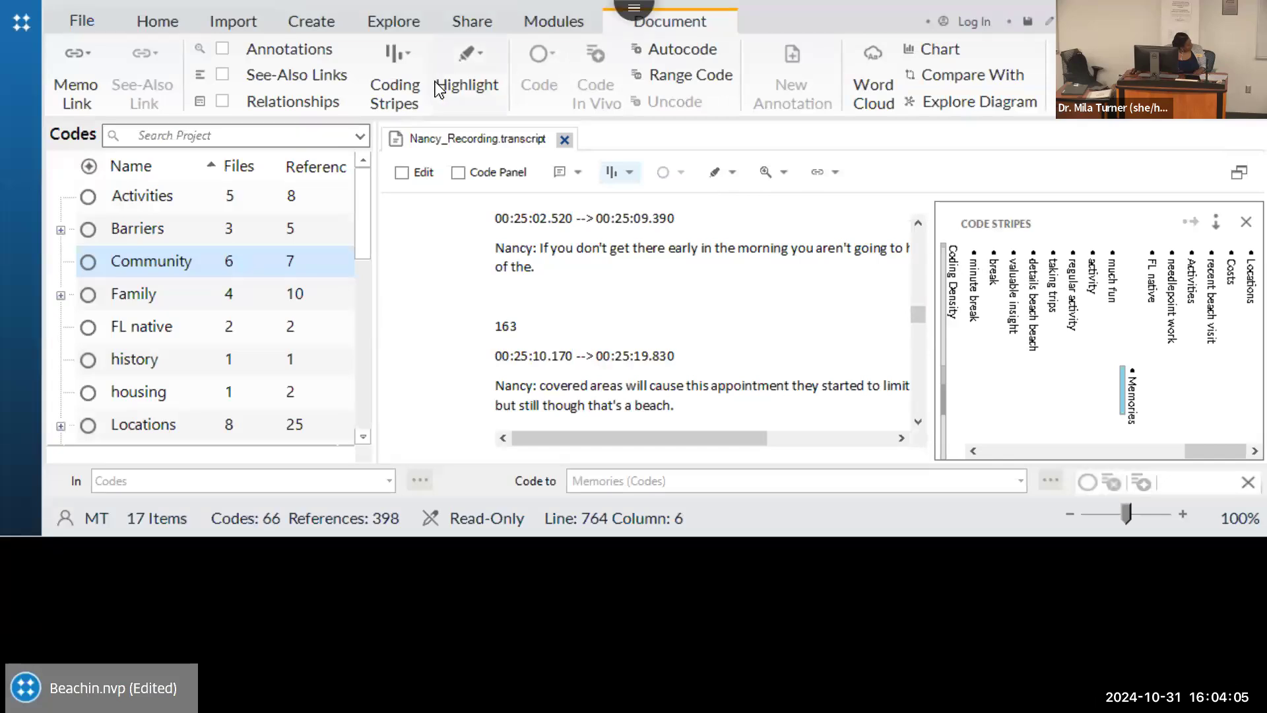
- Save the project at the 15-minute reminder and set Coding Stripes to None
{"action": "left_click", "coordinate": [395, 68]}
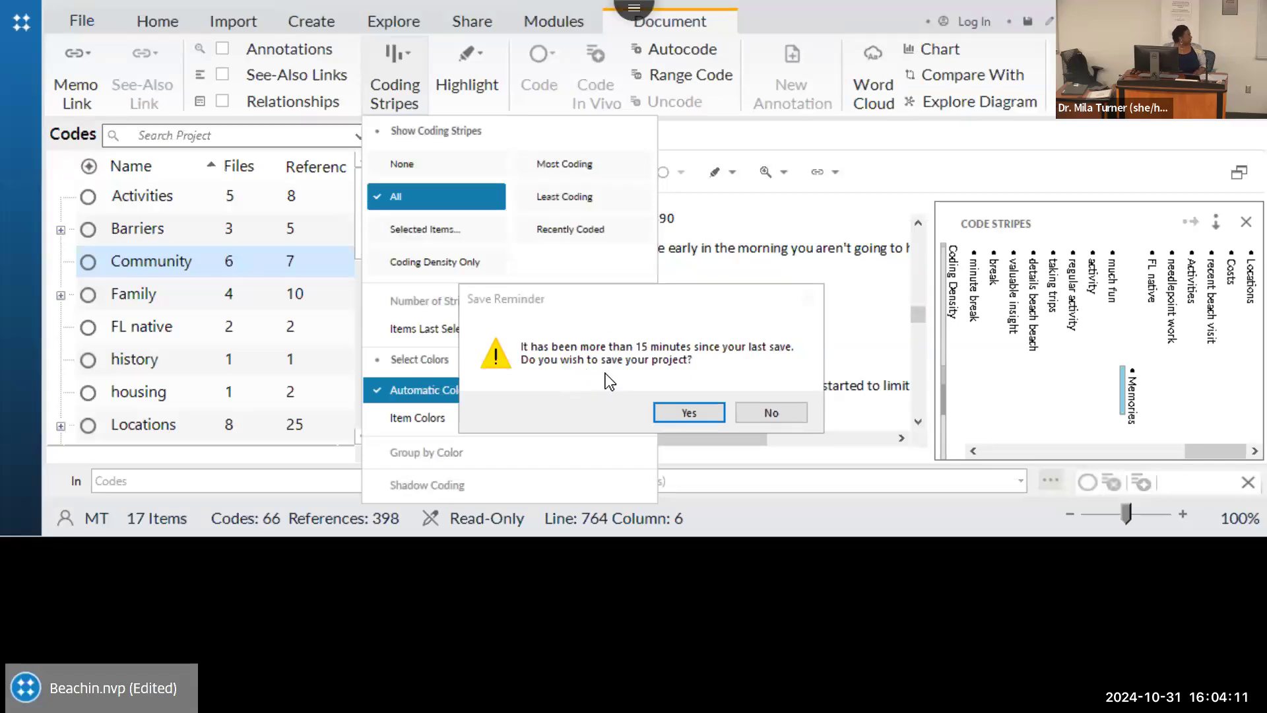
{"action": "left_click", "coordinate": [686, 413]}
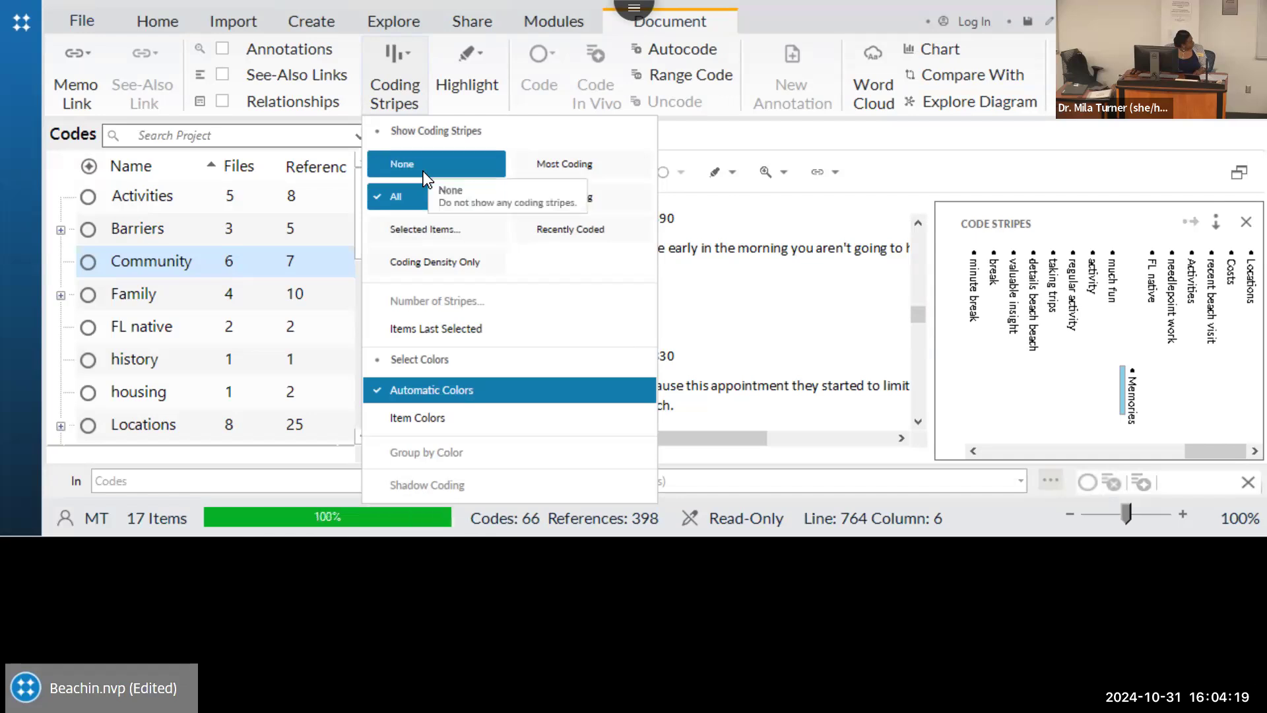
{"action": "left_click", "coordinate": [422, 170]}
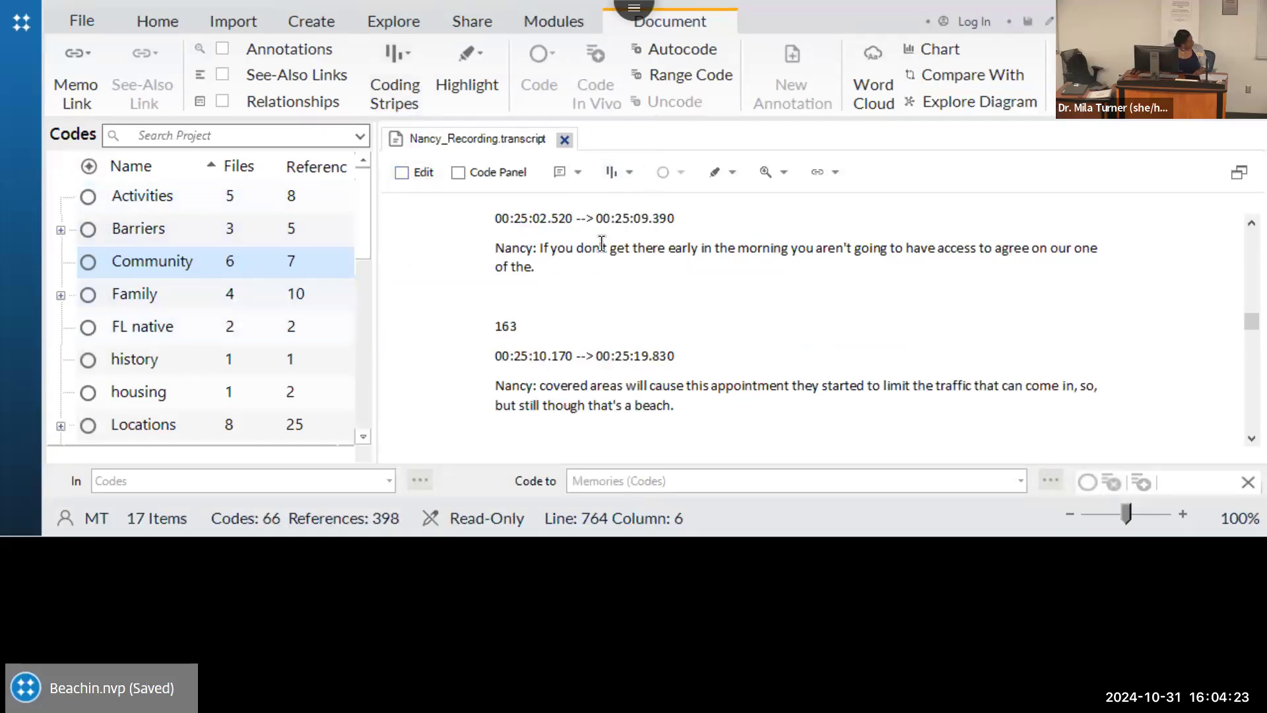
- Expand navigation with Queries showing Query Criteria, Query Results and Coding Matrices, then show Explore tools
{"action": "left_click", "coordinate": [22, 24]}
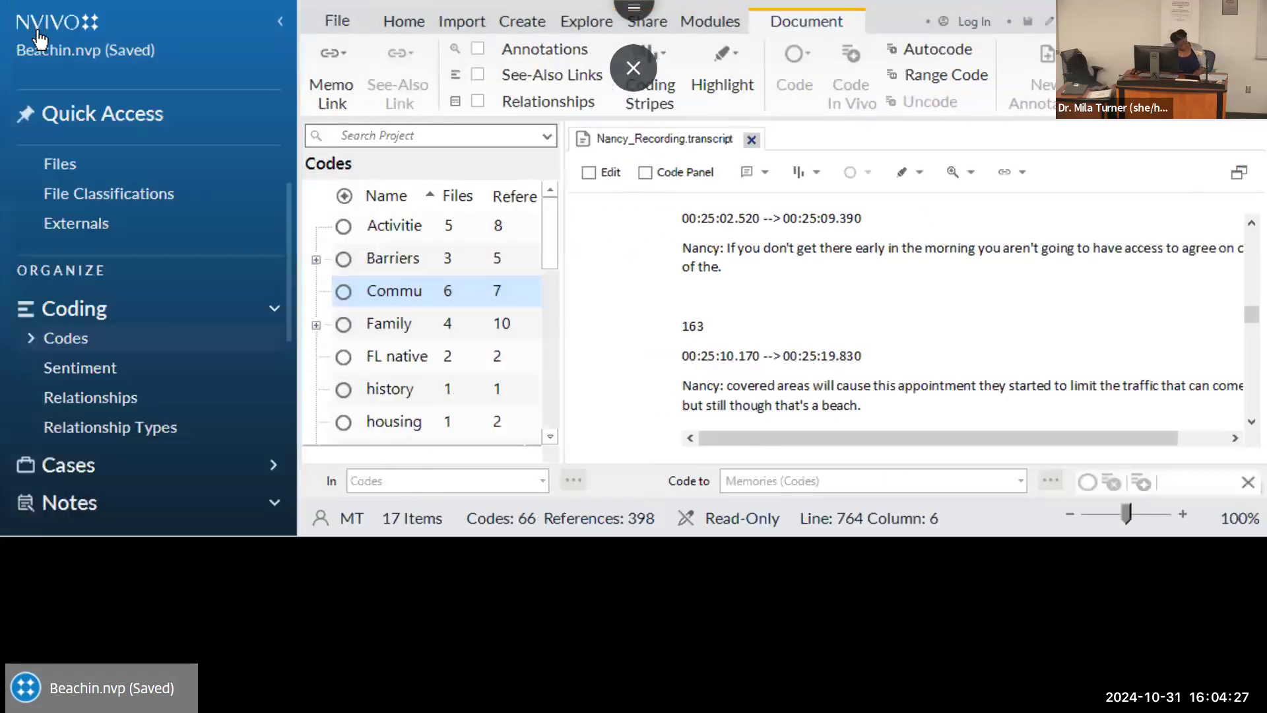
{"action": "left_click", "coordinate": [129, 294]}
{"action": "scroll", "coordinate": [132, 291], "scroll_direction": "down", "scroll_amount": 5}
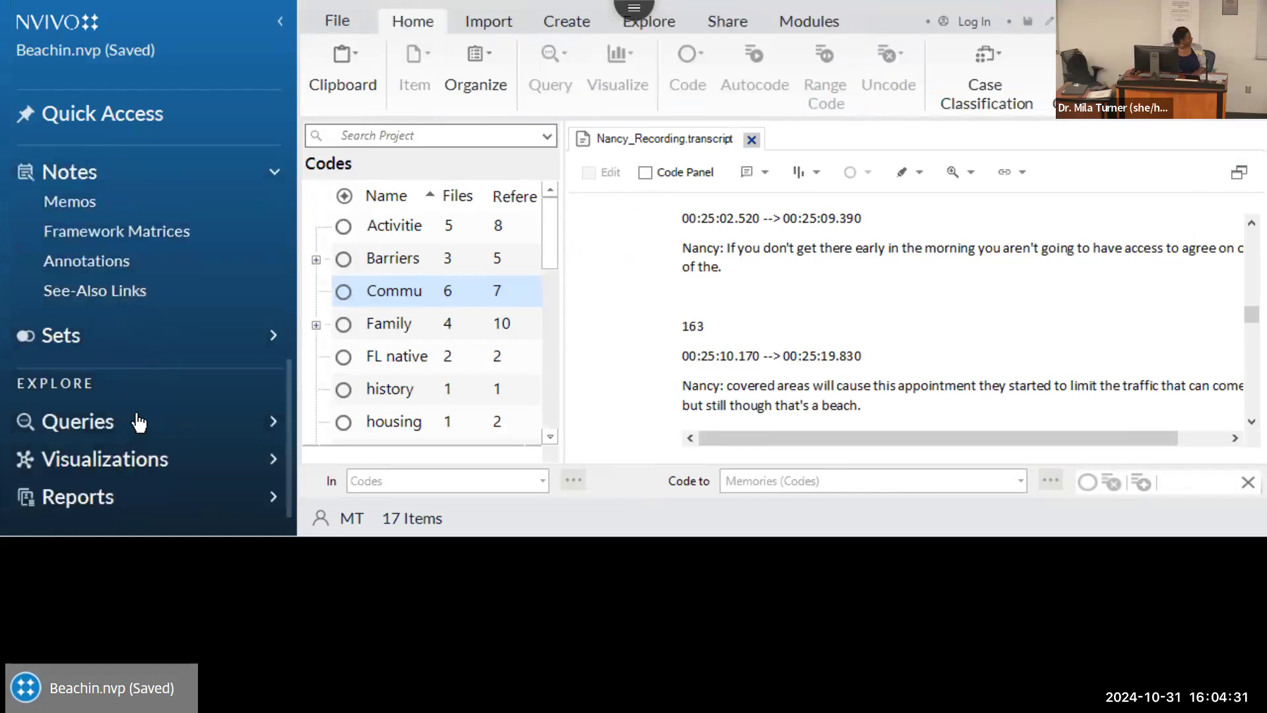
{"action": "left_click", "coordinate": [139, 423]}
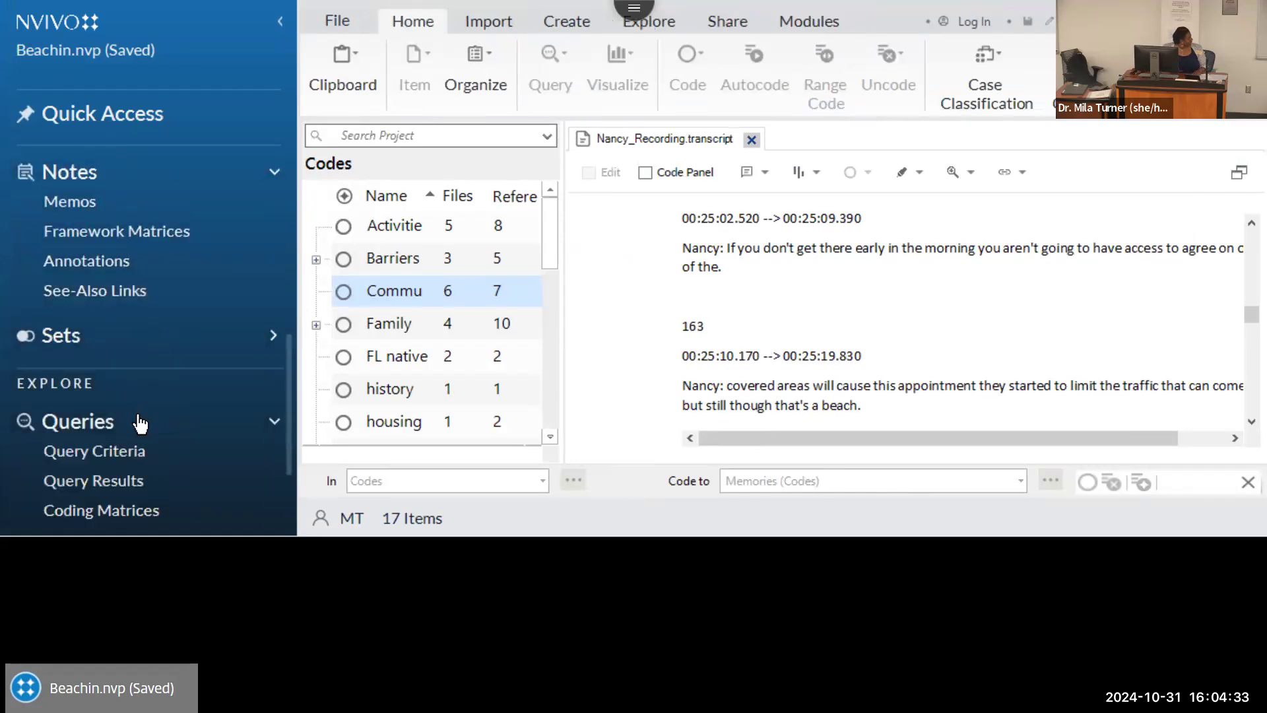
{"action": "scroll", "coordinate": [140, 422], "scroll_direction": "down", "scroll_amount": 3}
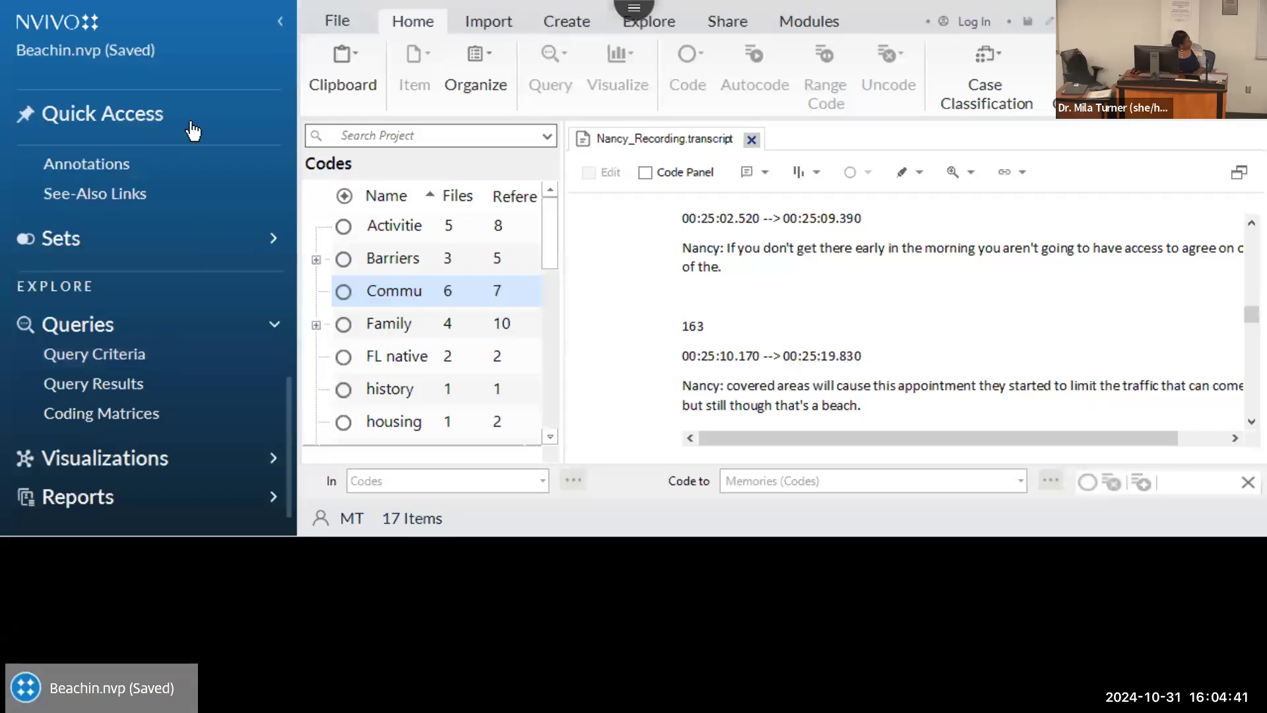
{"action": "left_click", "coordinate": [655, 25]}
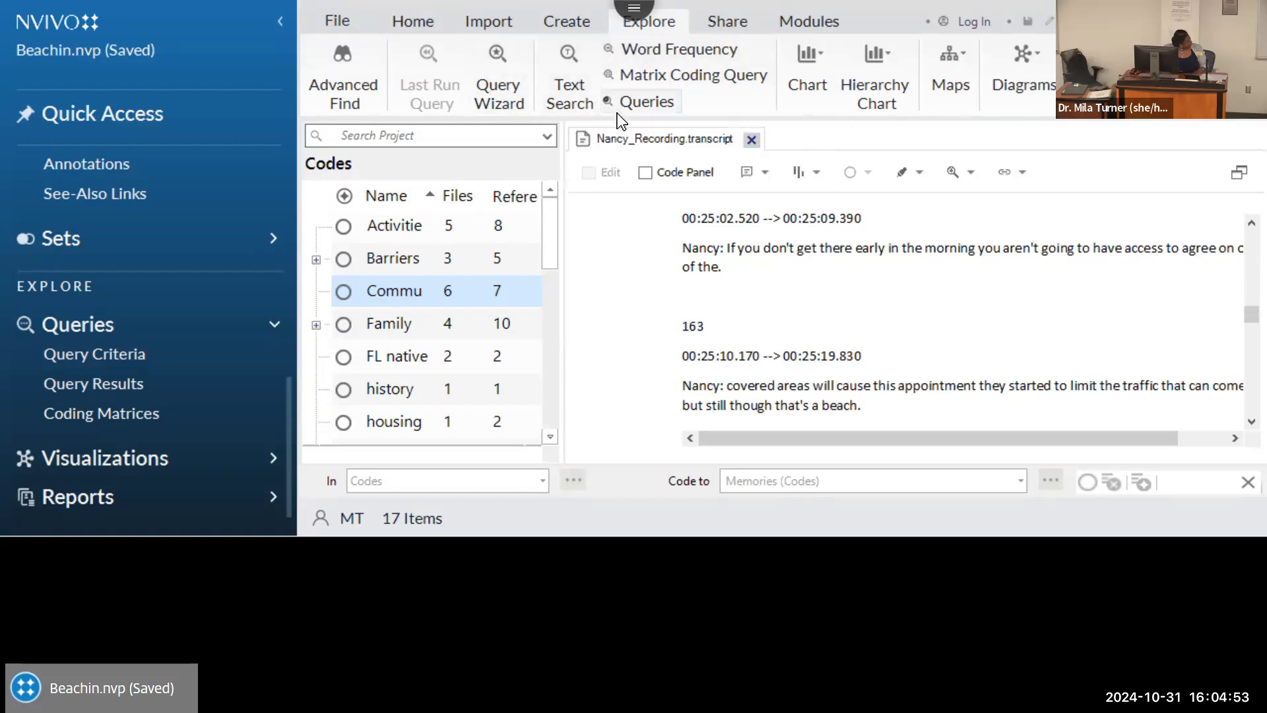
- Start a new Text Search query for 'water' and widen the query criteria area
{"action": "left_click", "coordinate": [568, 88]}
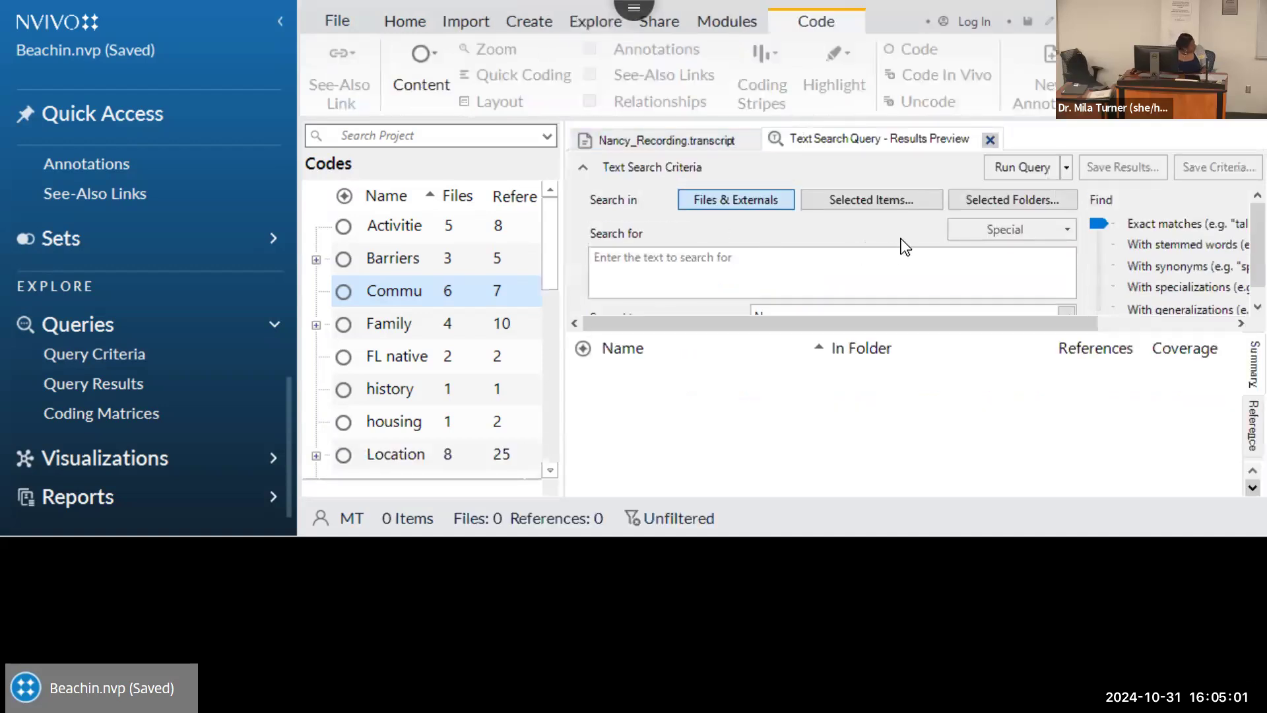
{"action": "left_click", "coordinate": [896, 256]}
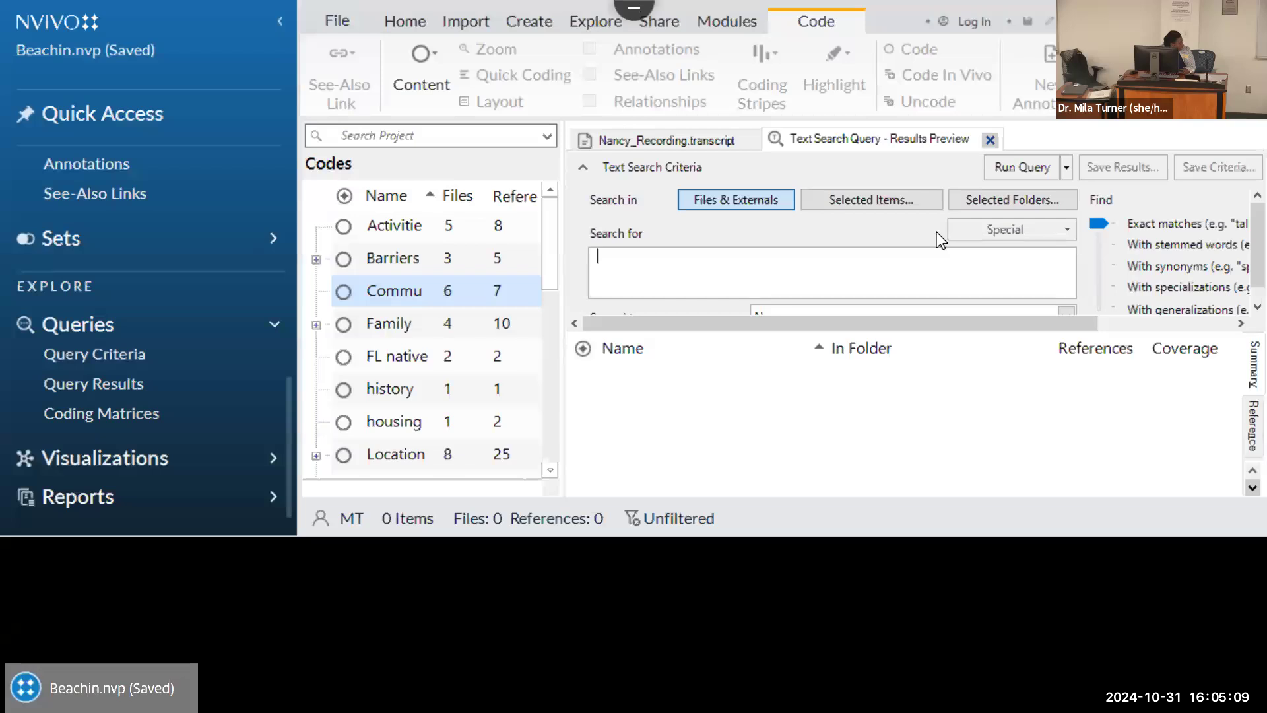
{"action": "type", "text": "water"}
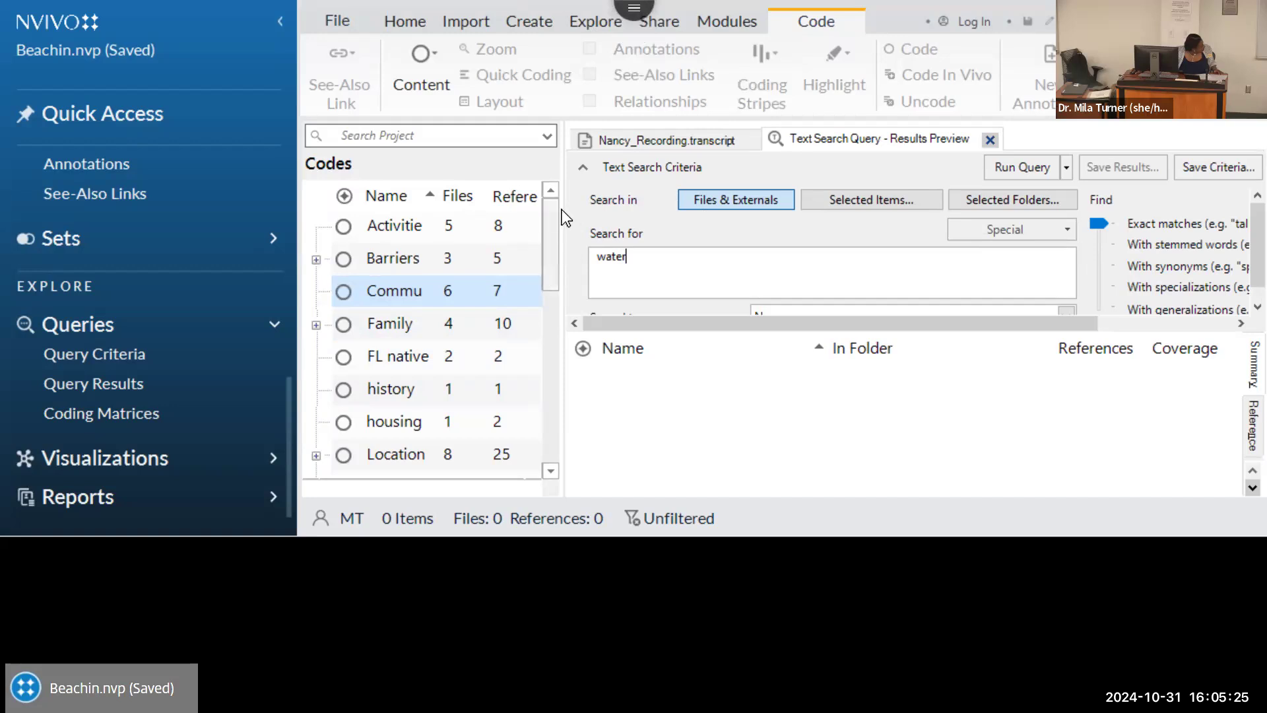
{"action": "left_click_drag", "start_coordinate": [564, 206], "coordinate": [442, 218]}
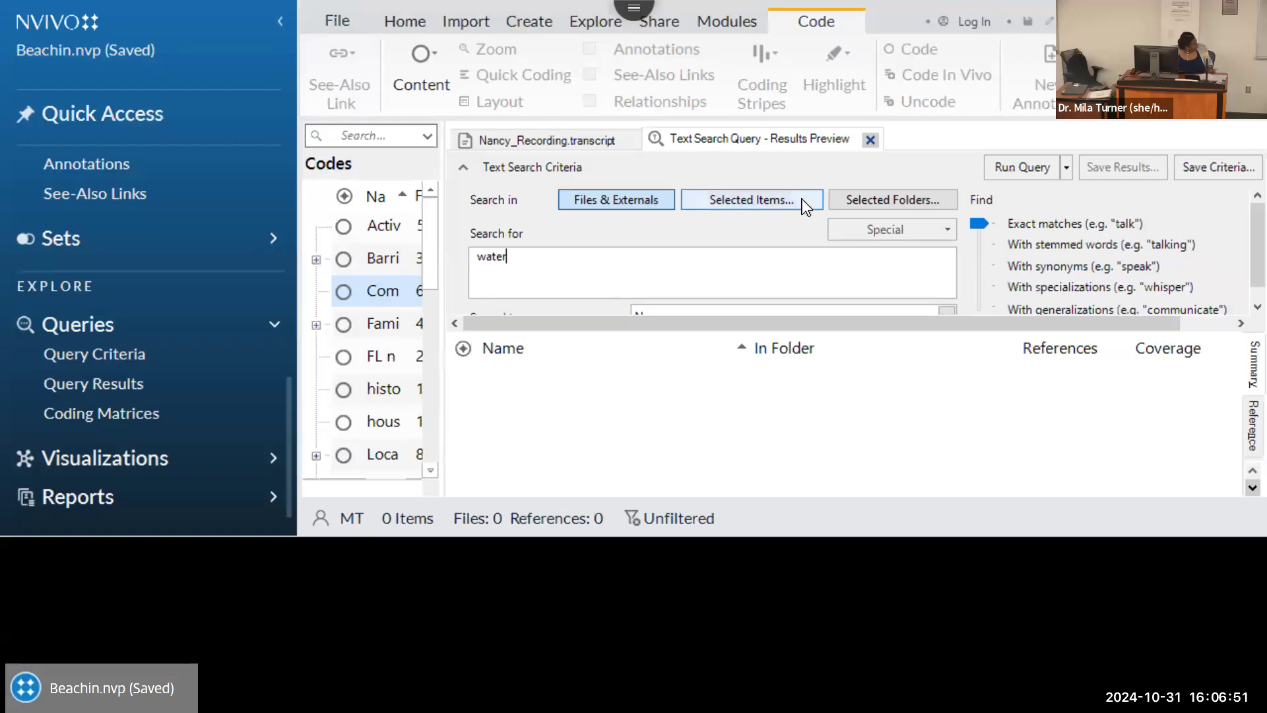
- Limit the search to the AT and JH interviews, recording transcript, another interview and Segregation and the Sea
{"action": "left_click", "coordinate": [770, 199]}
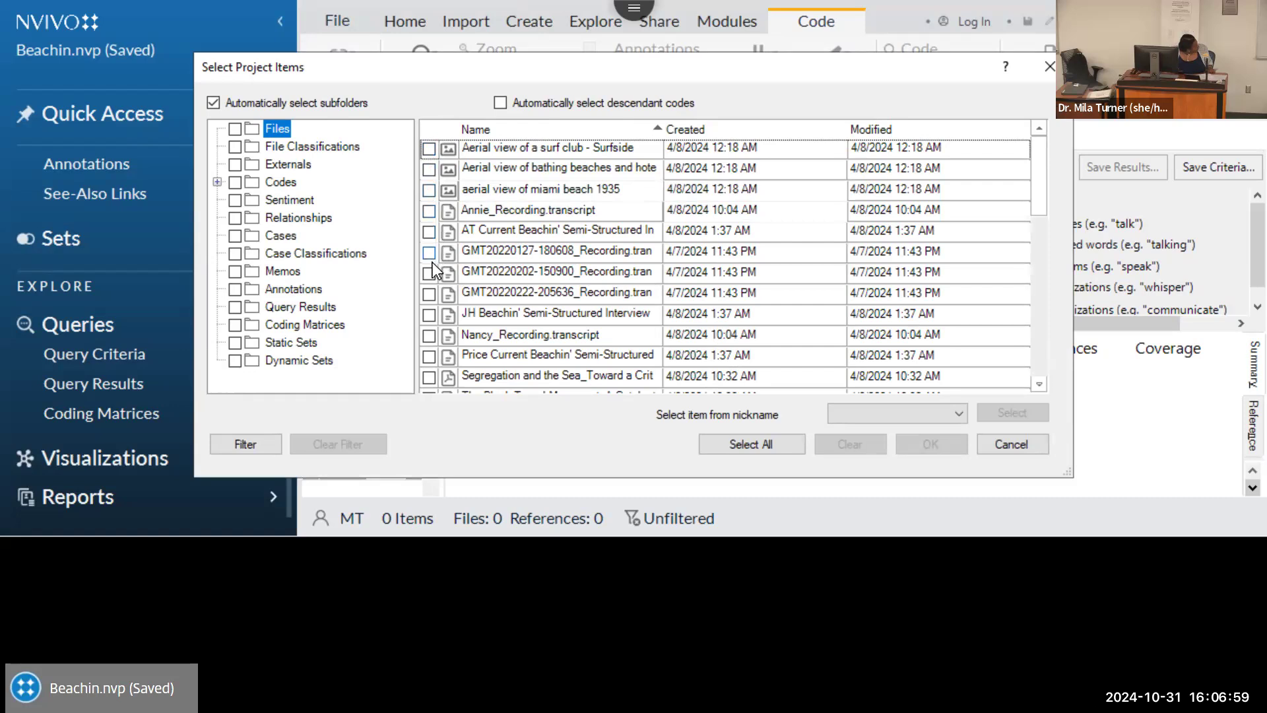
{"action": "left_click", "coordinate": [428, 233]}
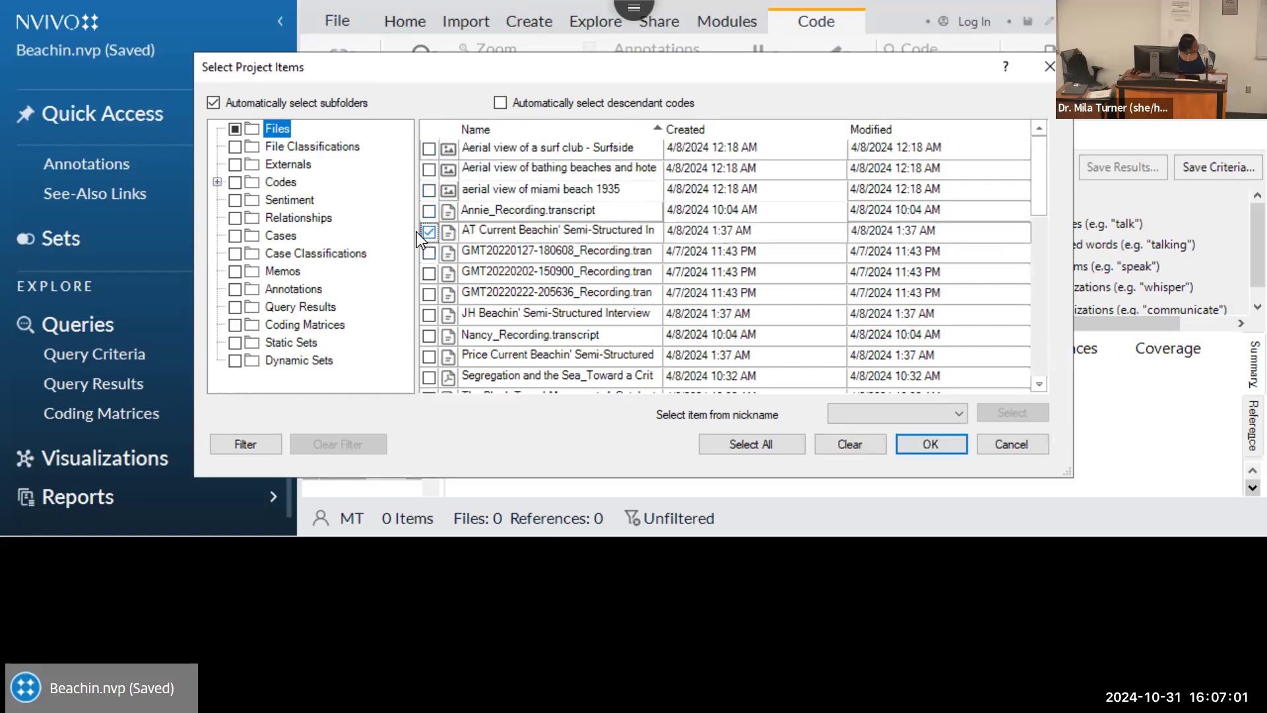
{"action": "left_click", "coordinate": [427, 313]}
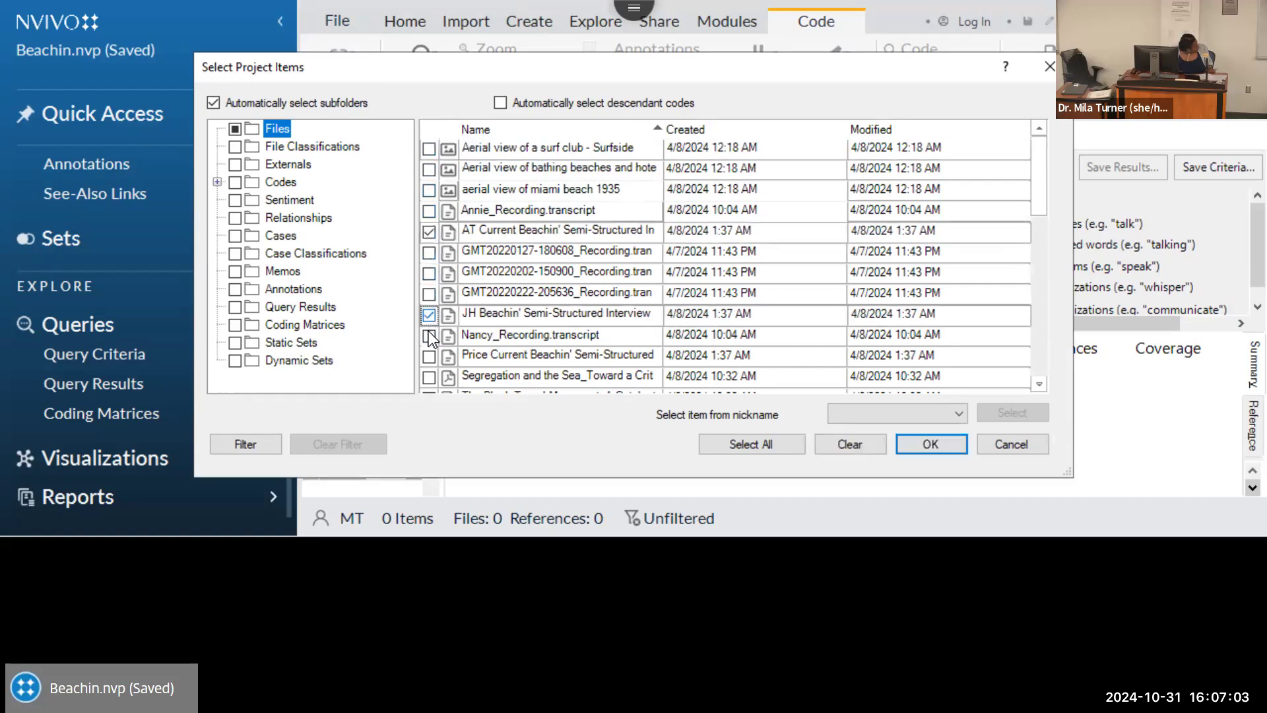
{"action": "left_click", "coordinate": [429, 334]}
{"action": "left_click", "coordinate": [430, 356]}
{"action": "scroll", "coordinate": [445, 334], "scroll_direction": "down", "scroll_amount": 1}
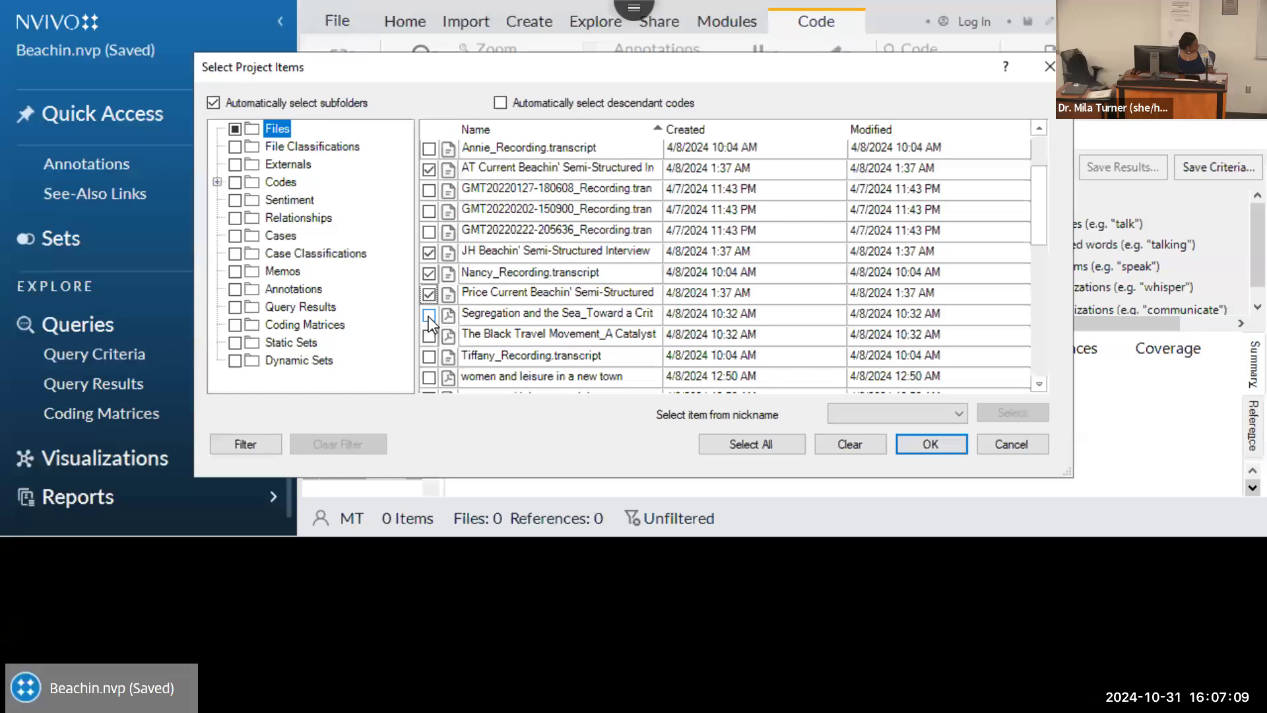
{"action": "left_click", "coordinate": [429, 316]}
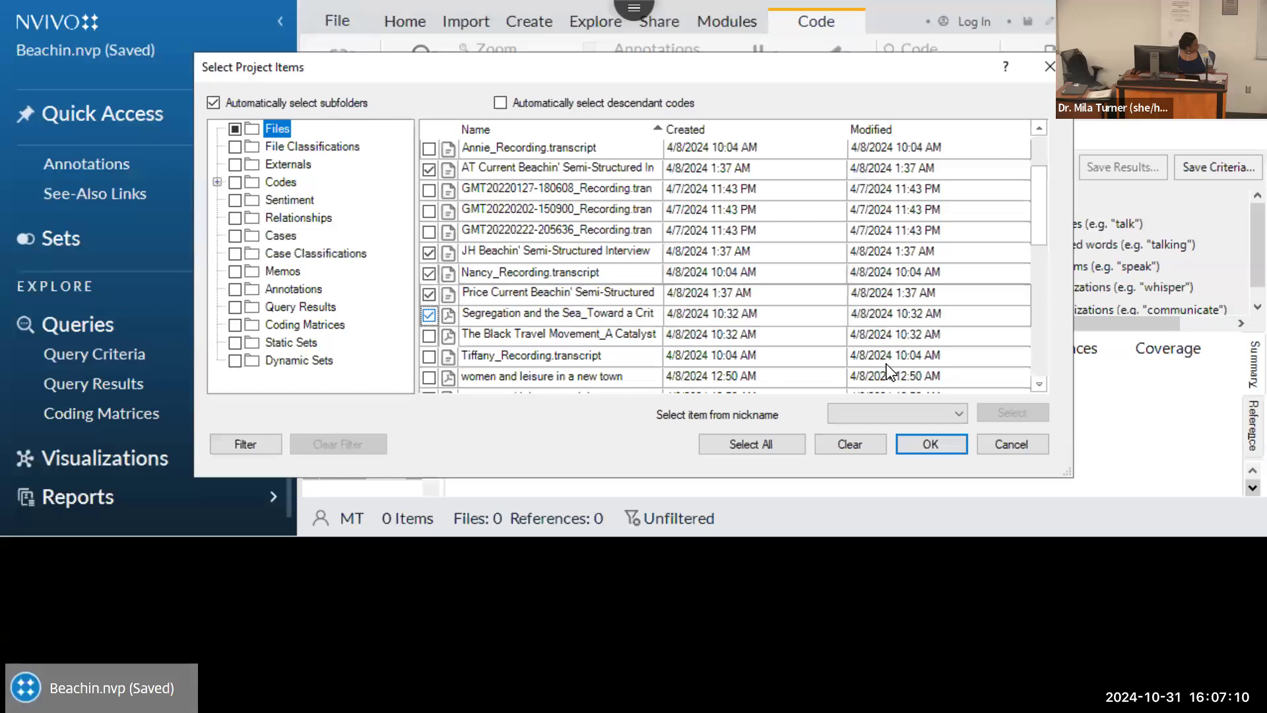
{"action": "left_click", "coordinate": [933, 442]}
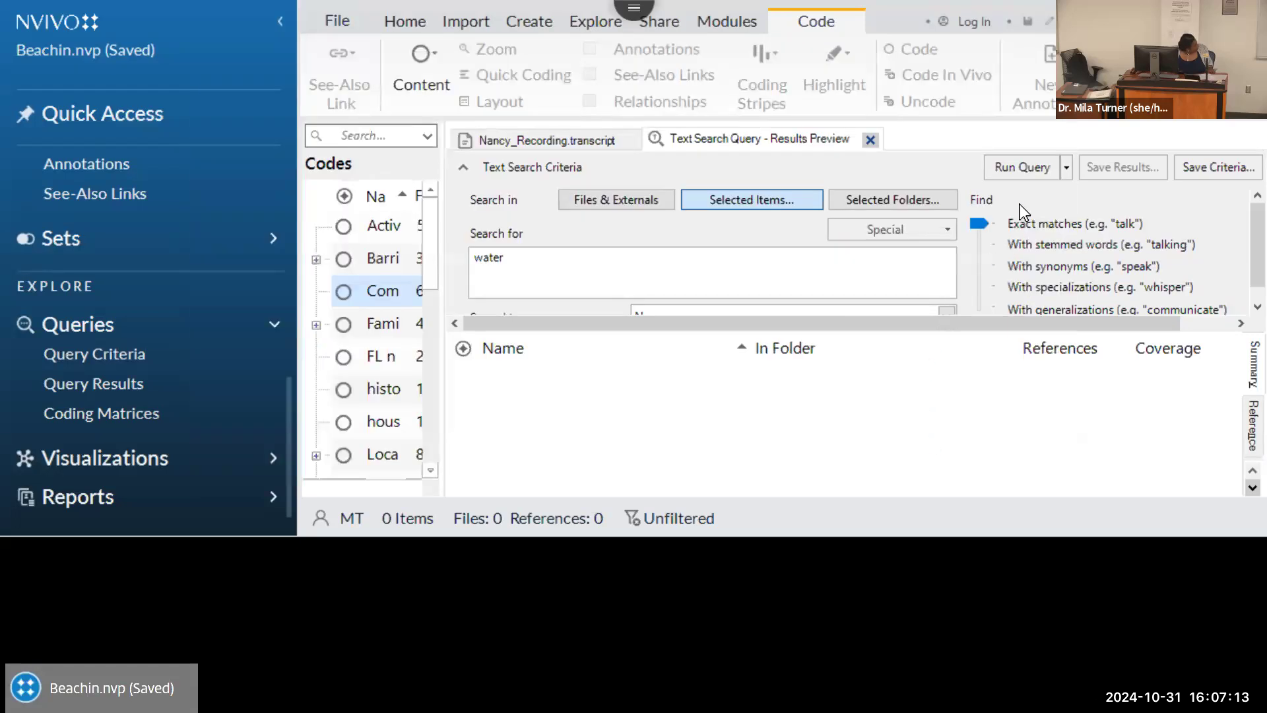
- Run the water text search, returning 5 files with 65 references
{"action": "left_click", "coordinate": [1023, 170]}
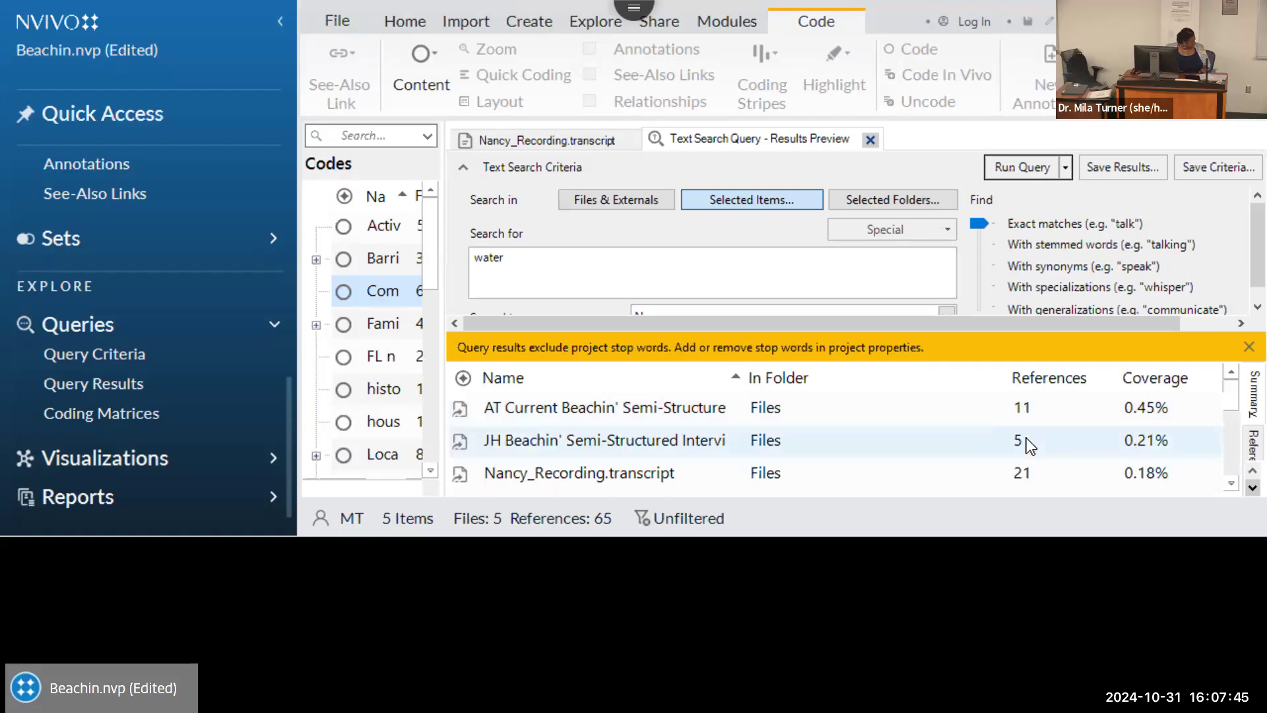
- Show the Reference view with the AT interview's 11 water passages at 0.45% coverage
{"action": "scroll", "coordinate": [1028, 443], "scroll_direction": "down", "scroll_amount": 1}
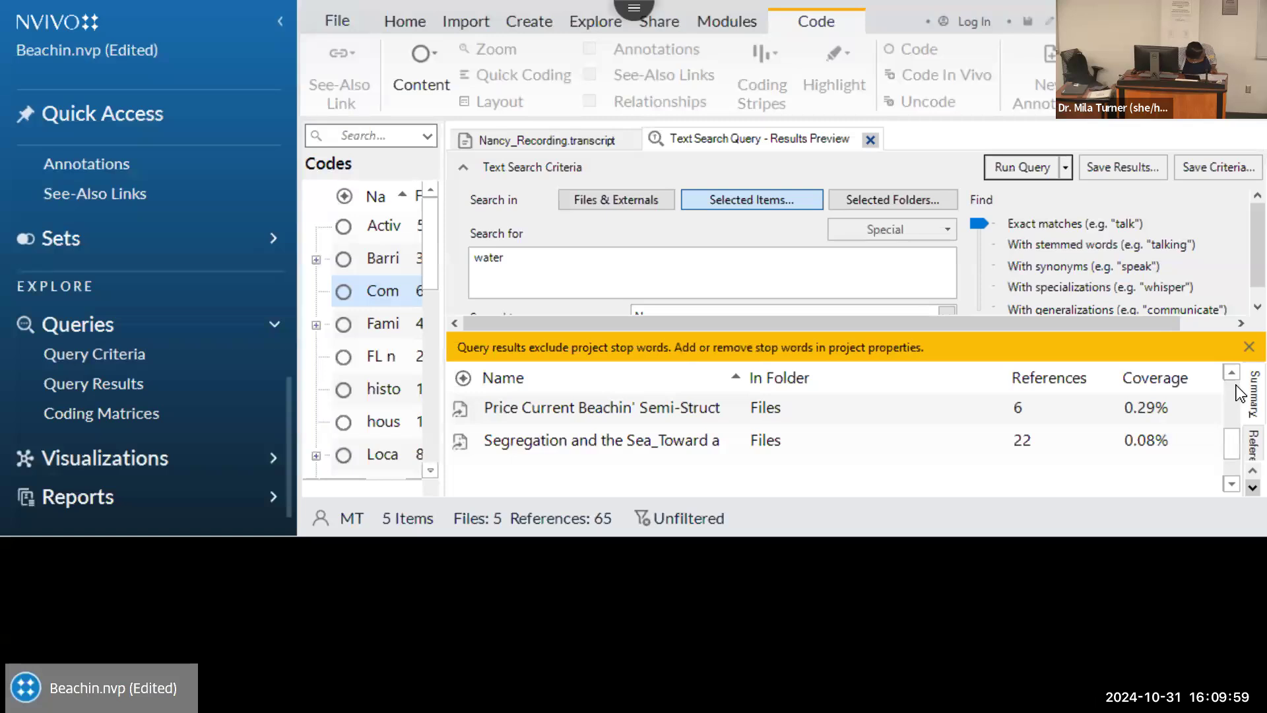
{"action": "left_click", "coordinate": [1248, 444]}
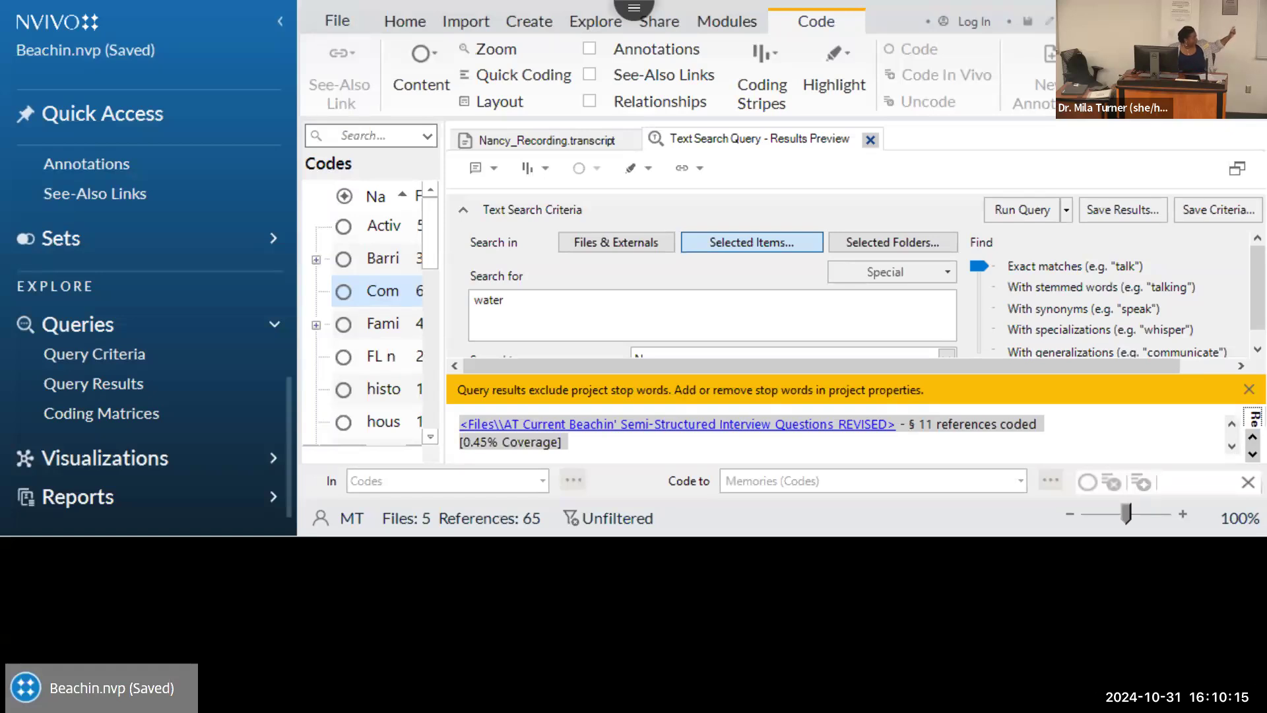
- Scroll through the matched passages, then display the results as a Word Tree around 'water'
{"action": "left_click", "coordinate": [1233, 451]}
{"action": "left_click", "coordinate": [1234, 451]}
{"action": "left_click", "coordinate": [1234, 450]}
{"action": "left_click", "coordinate": [1233, 451]}
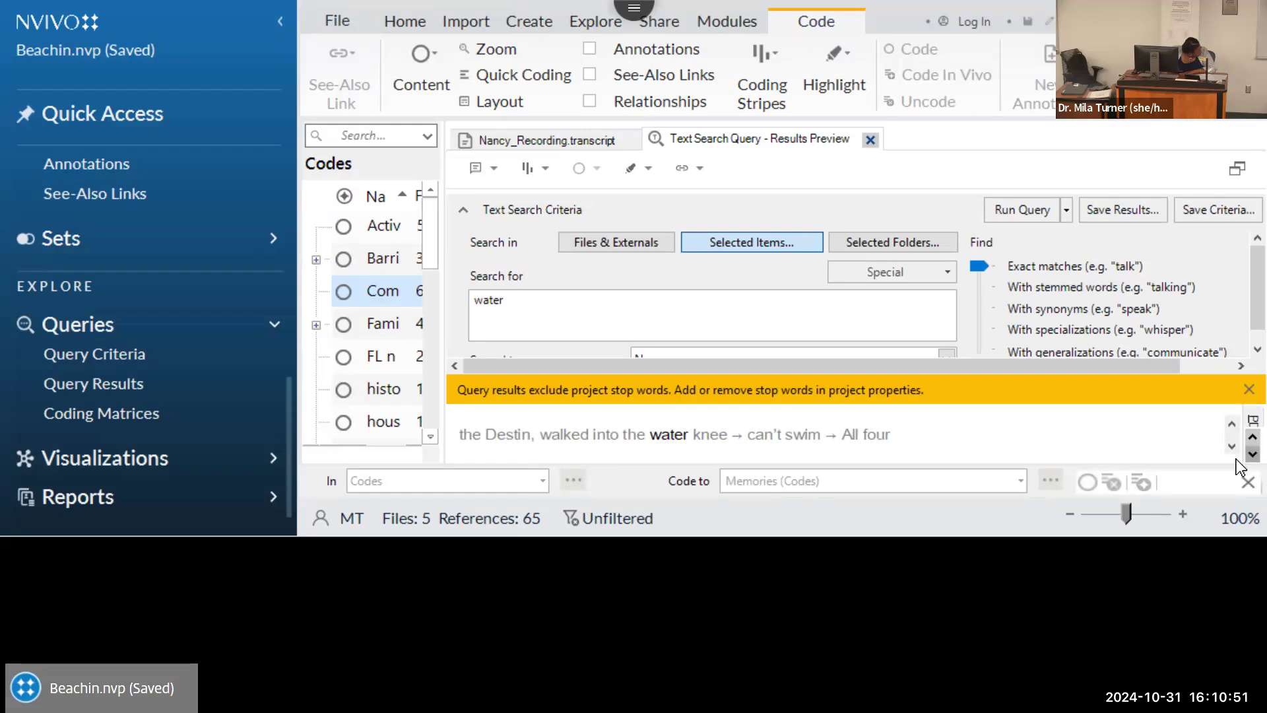
{"action": "left_click", "coordinate": [1252, 420]}
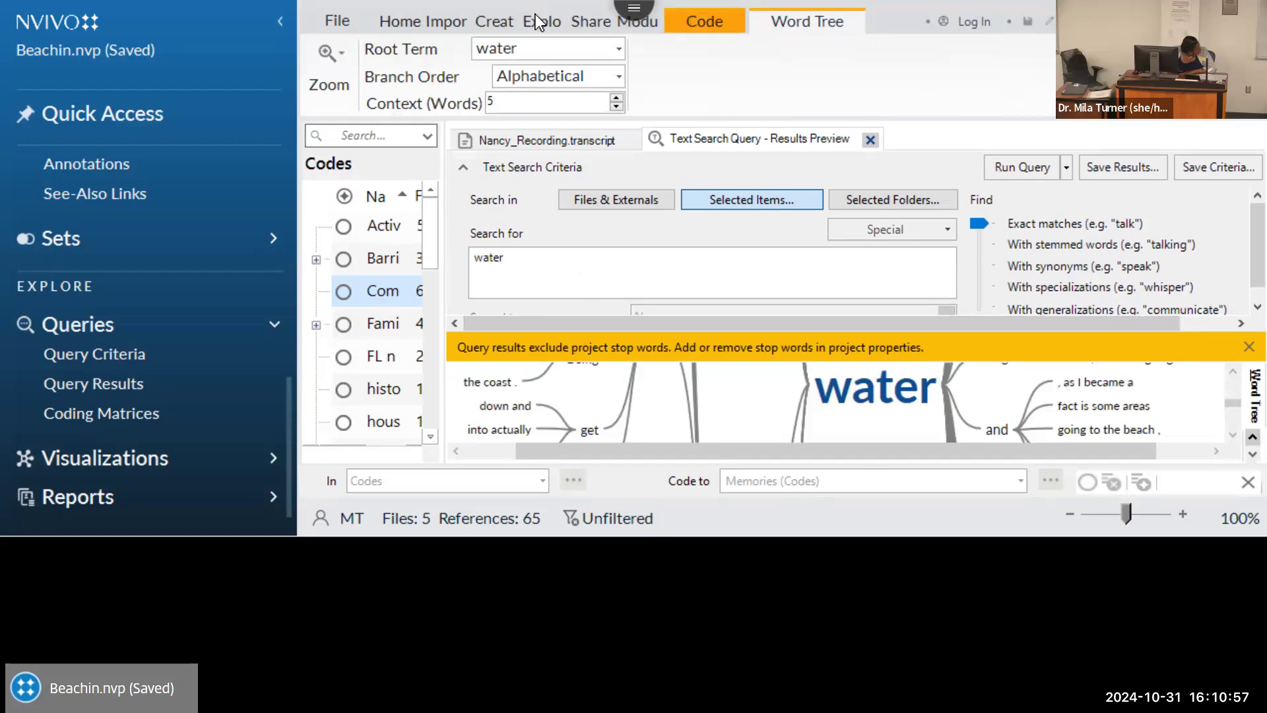
- Leave the remote session's full-screen mode through its toolbar to give the word tree more room
{"action": "left_click", "coordinate": [632, 26]}
{"action": "left_click", "coordinate": [680, 25]}
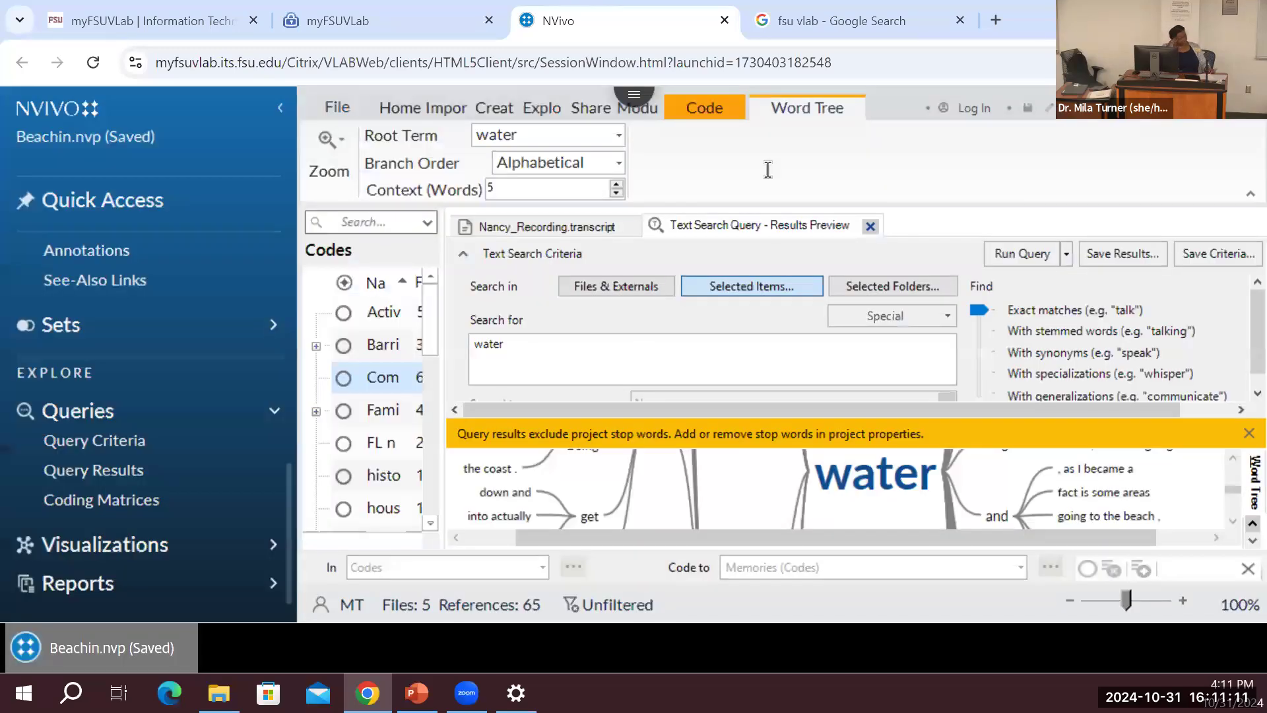
{"action": "left_click", "coordinate": [627, 106]}
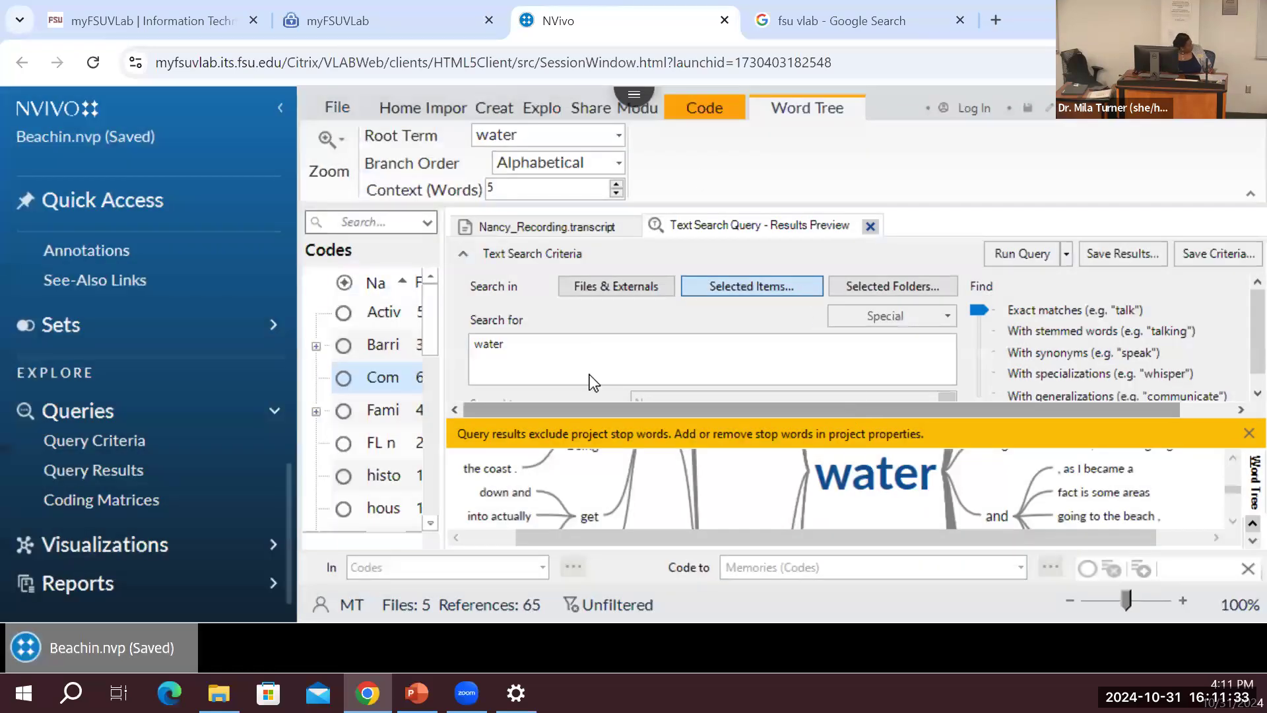
{"action": "left_click", "coordinate": [282, 107]}
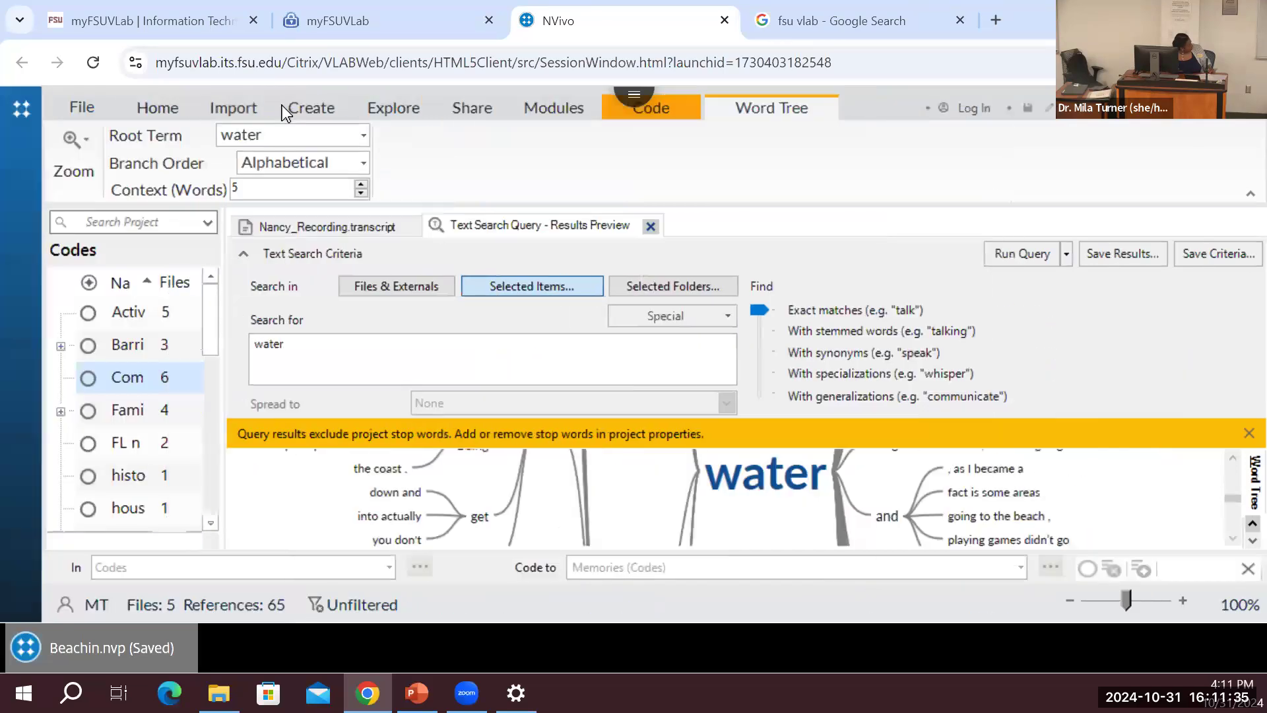
{"action": "mouse_move", "coordinate": [826, 499]}
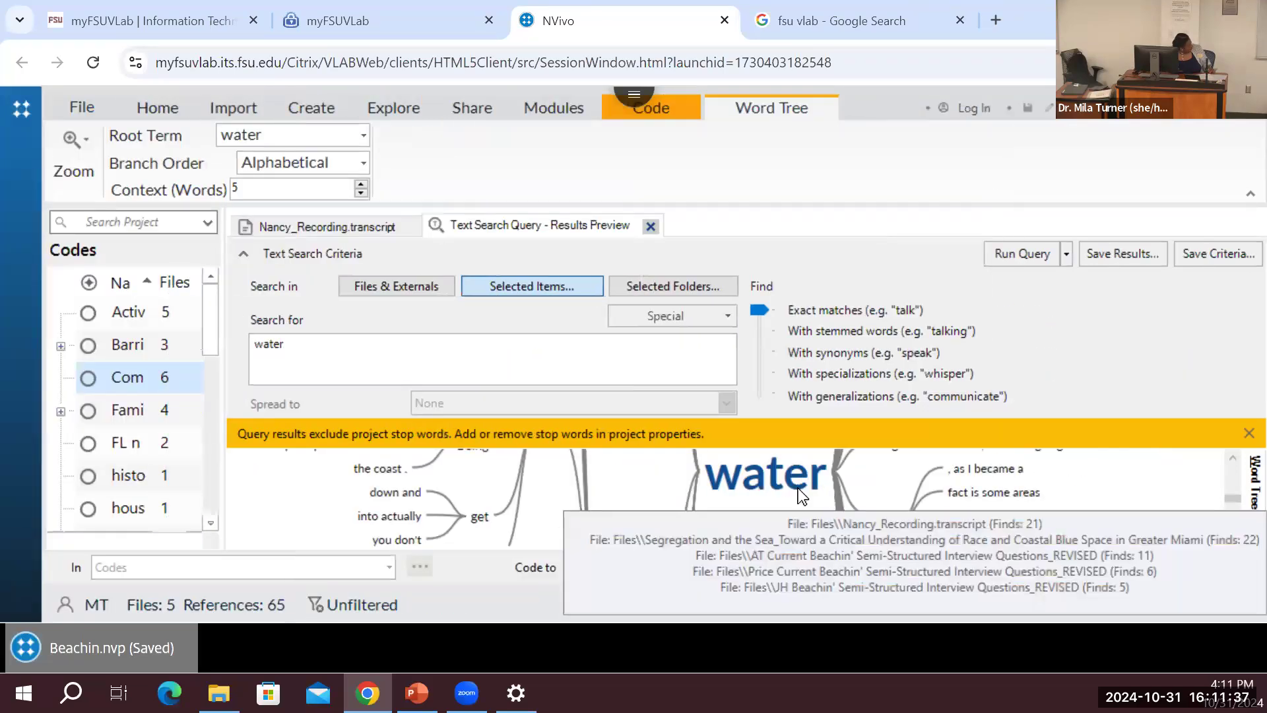
{"action": "scroll", "coordinate": [791, 484], "scroll_direction": "up", "scroll_amount": 1}
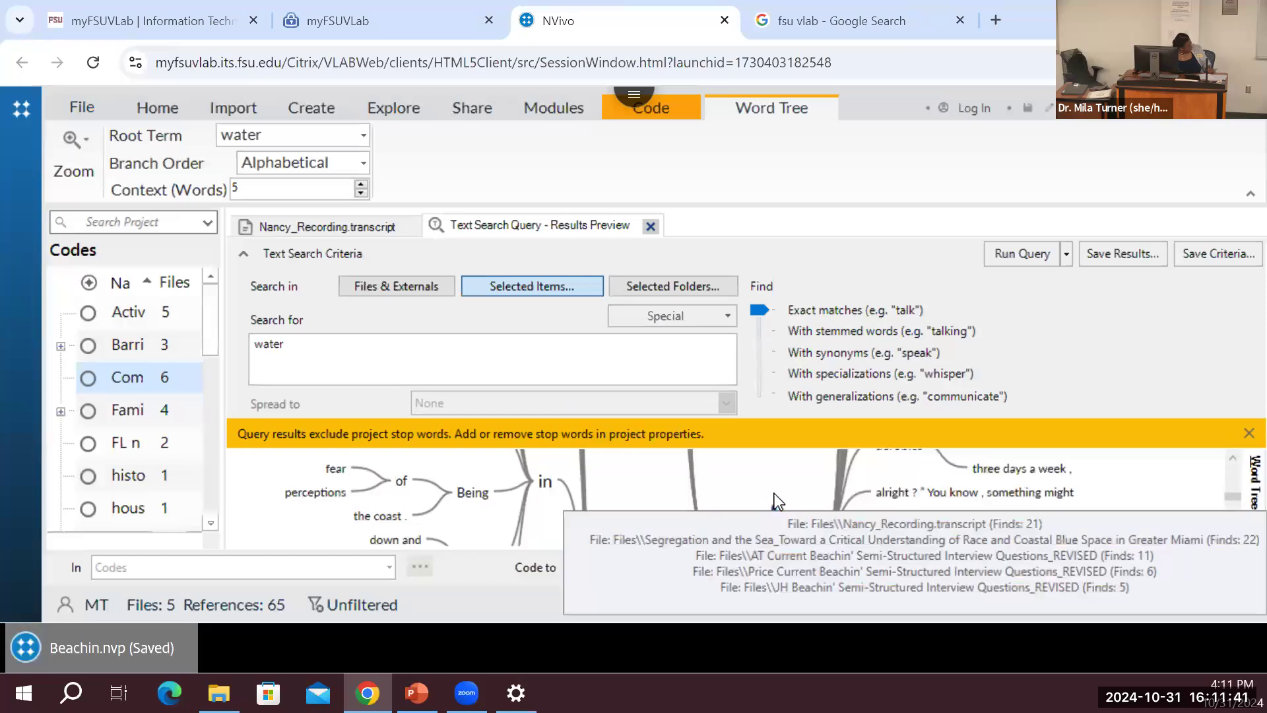
{"action": "scroll", "coordinate": [776, 495], "scroll_direction": "up", "scroll_amount": 1}
{"action": "scroll", "coordinate": [789, 491], "scroll_direction": "down", "scroll_amount": 2}
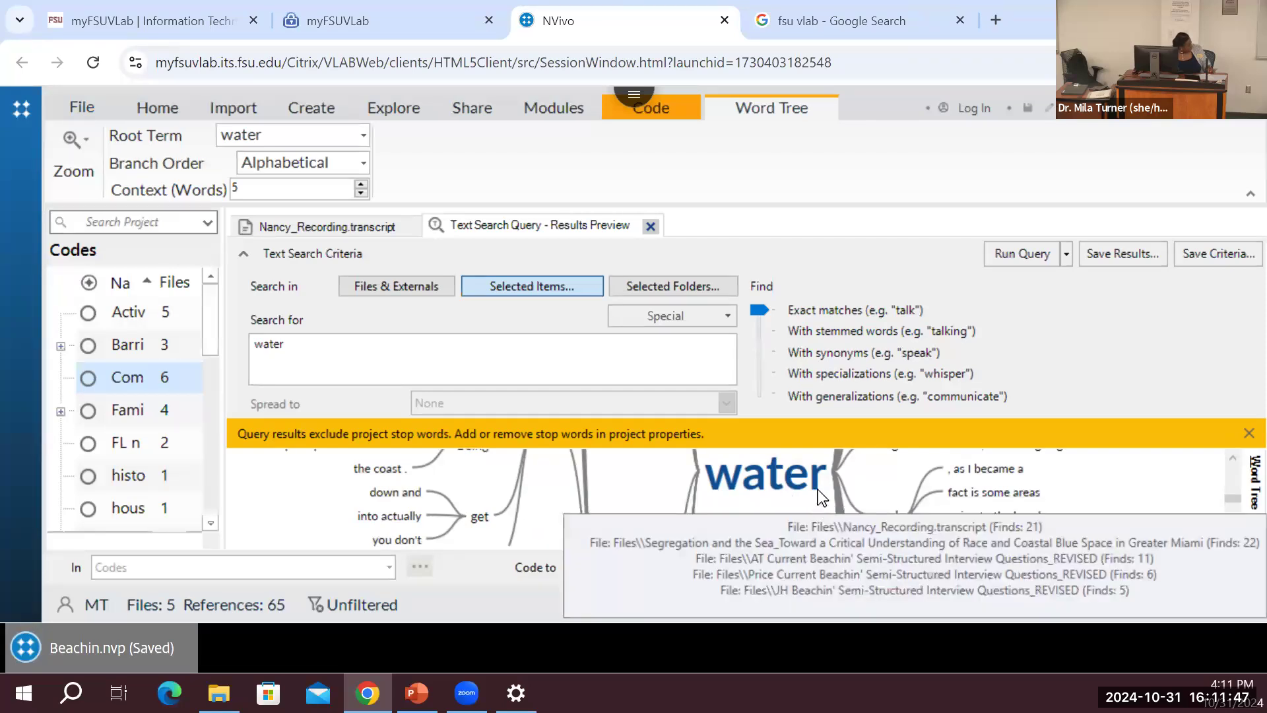
{"action": "mouse_move", "coordinate": [790, 477]}
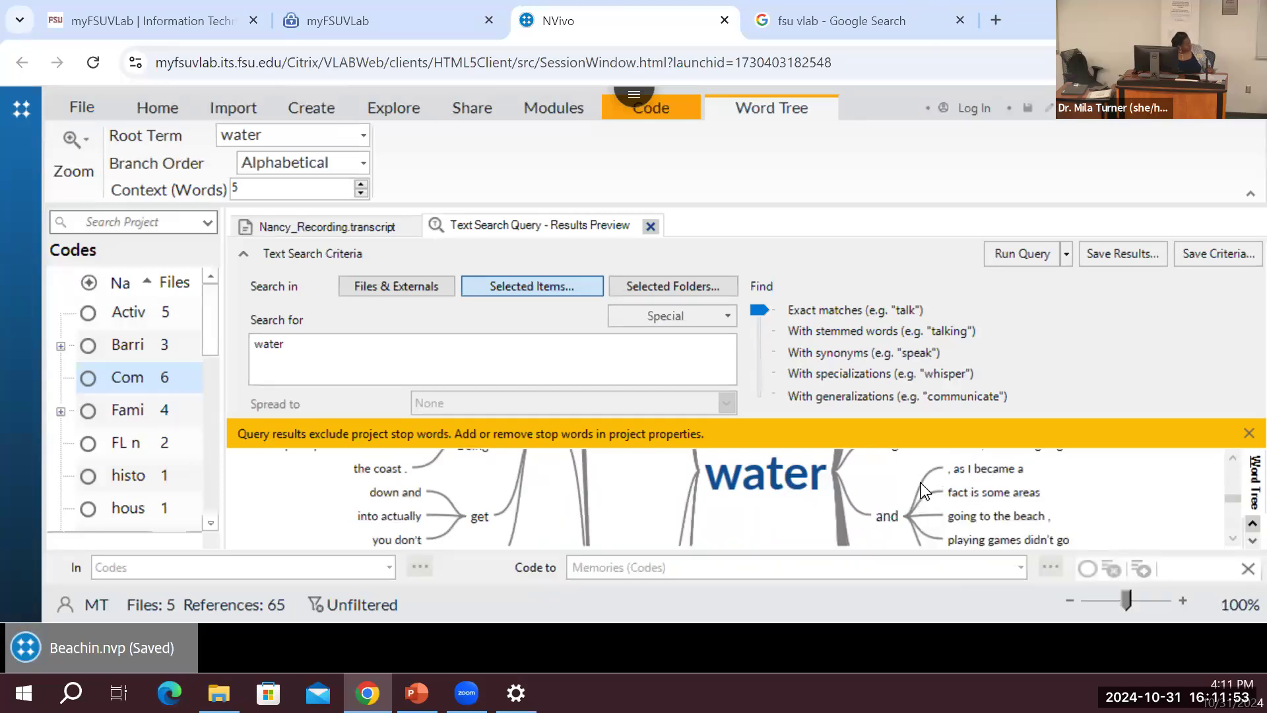
{"action": "scroll", "coordinate": [920, 485], "scroll_direction": "up", "scroll_amount": 3}
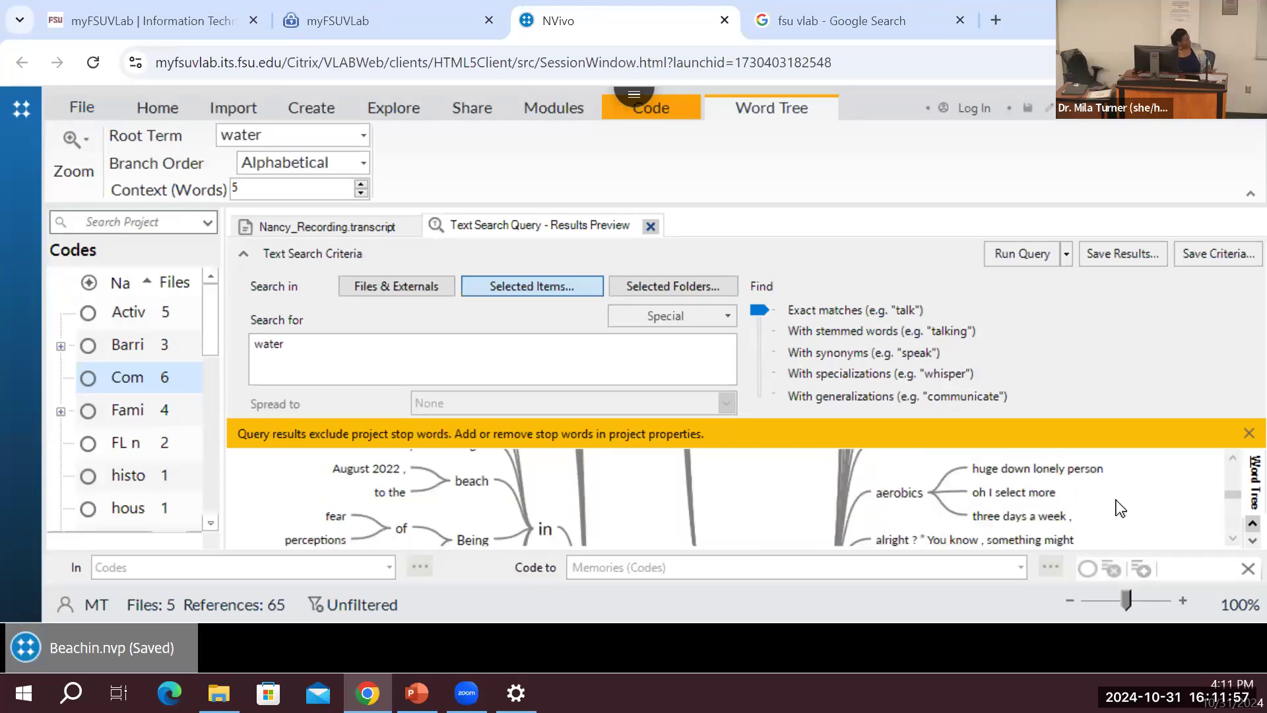
- Switch the water results to PDF, then Text page thumbnails of the four matching documents
{"action": "left_click", "coordinate": [1251, 523]}
{"action": "left_click", "coordinate": [1251, 524]}
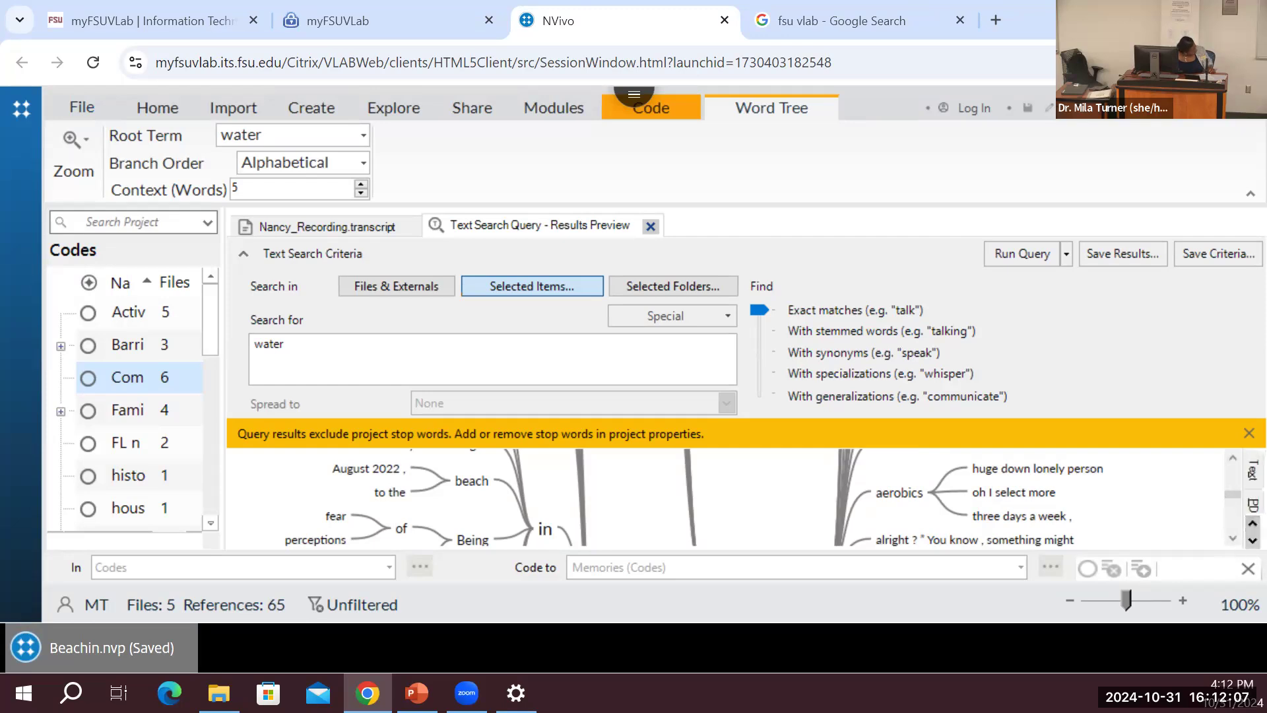
{"action": "left_click", "coordinate": [1246, 505]}
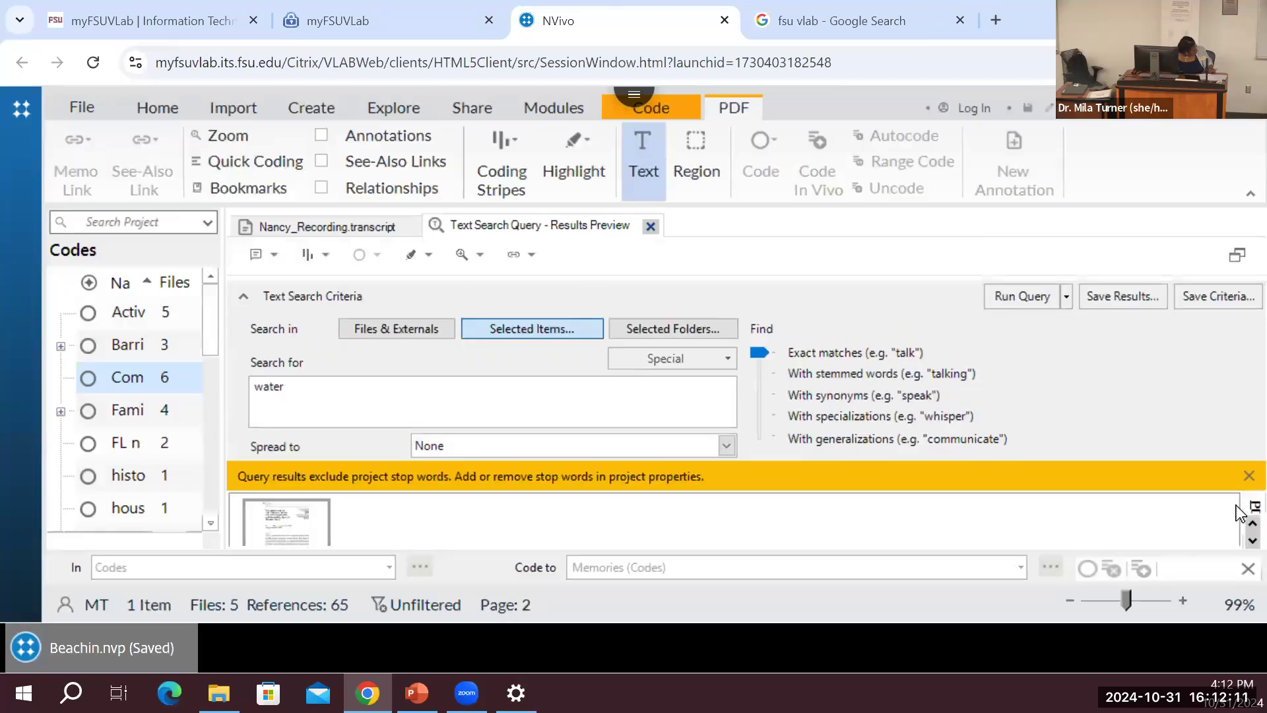
{"action": "left_click", "coordinate": [1248, 521]}
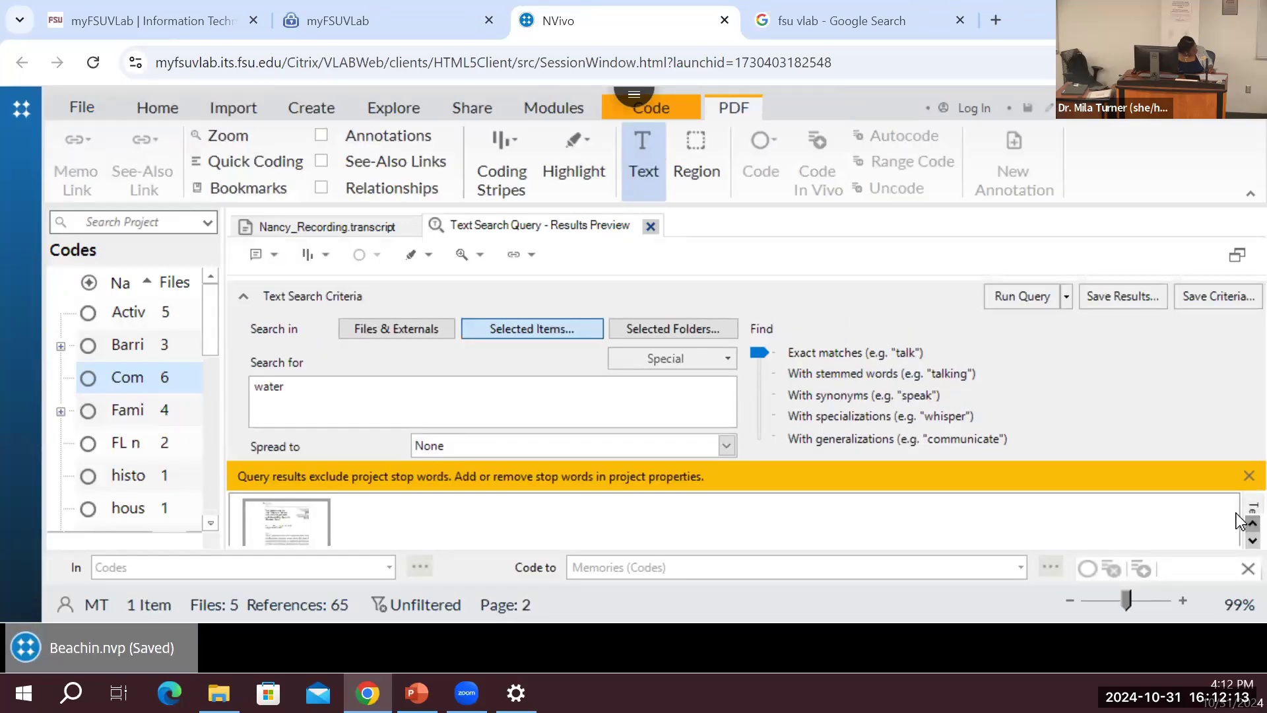
{"action": "left_click", "coordinate": [1244, 506]}
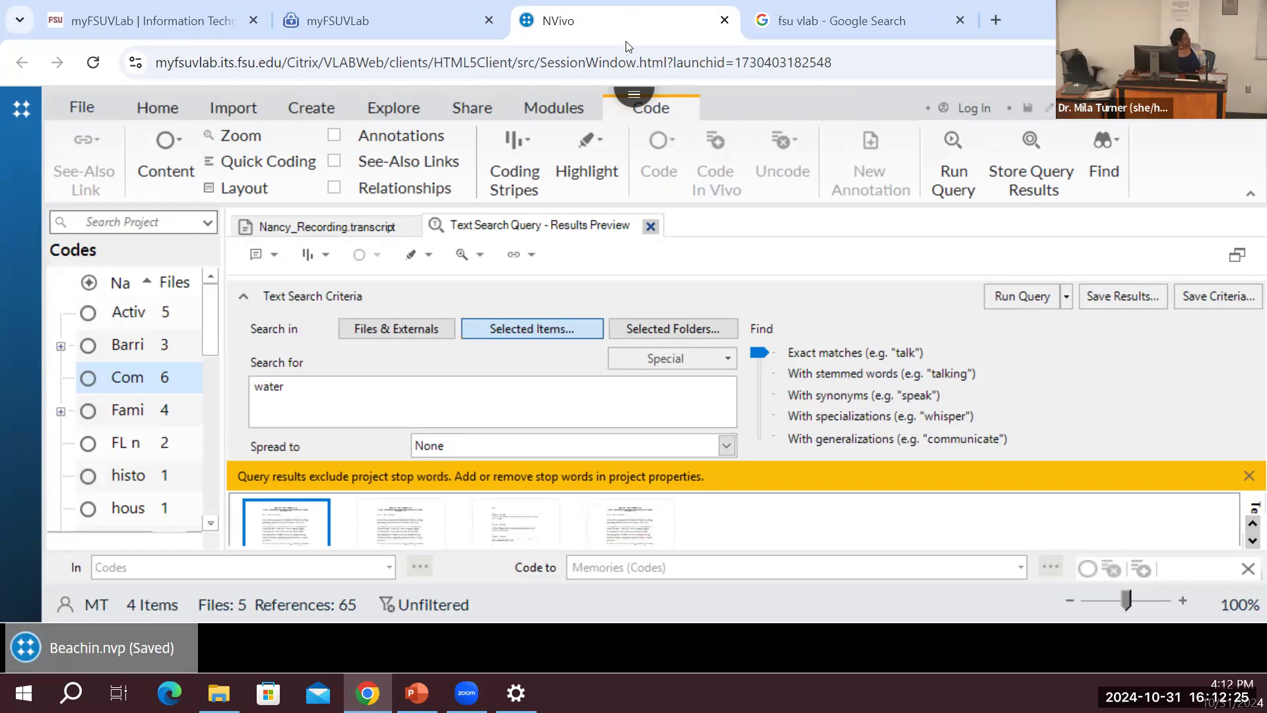
- Run a new Word Frequency query with minimum word length 5 and show it as a word cloud
{"action": "left_click", "coordinate": [403, 107]}
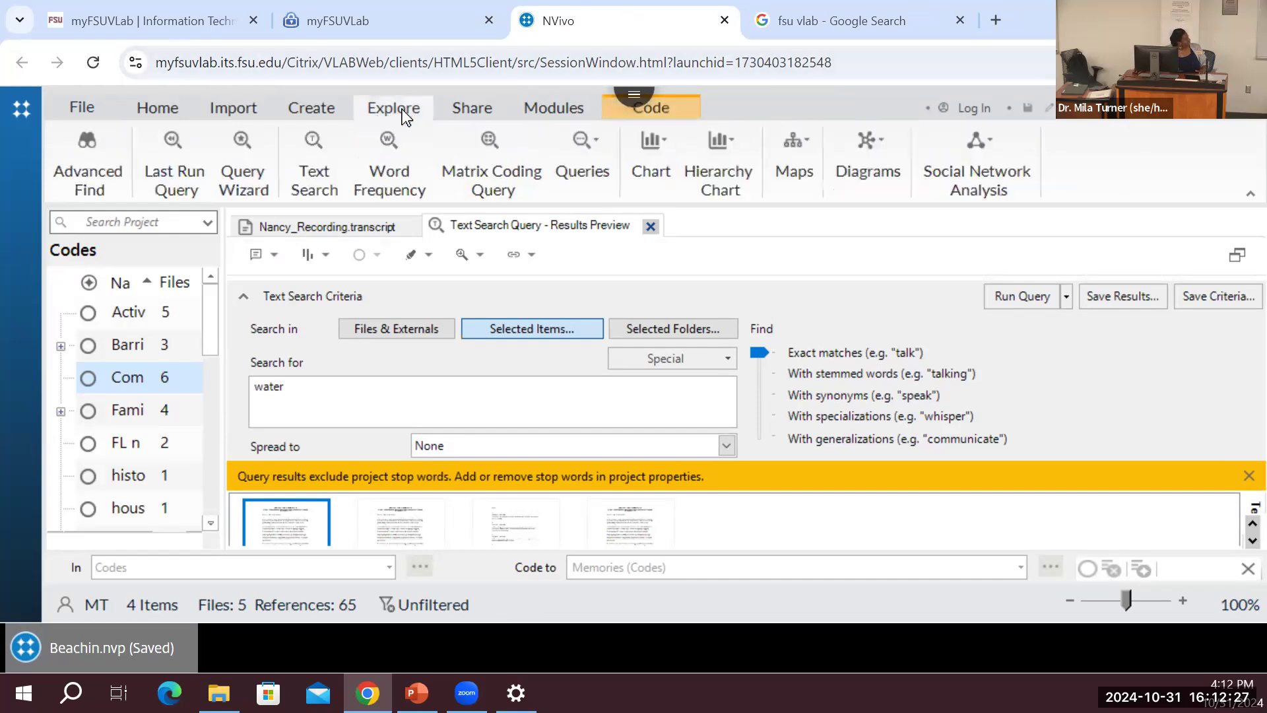
{"action": "left_click", "coordinate": [387, 165]}
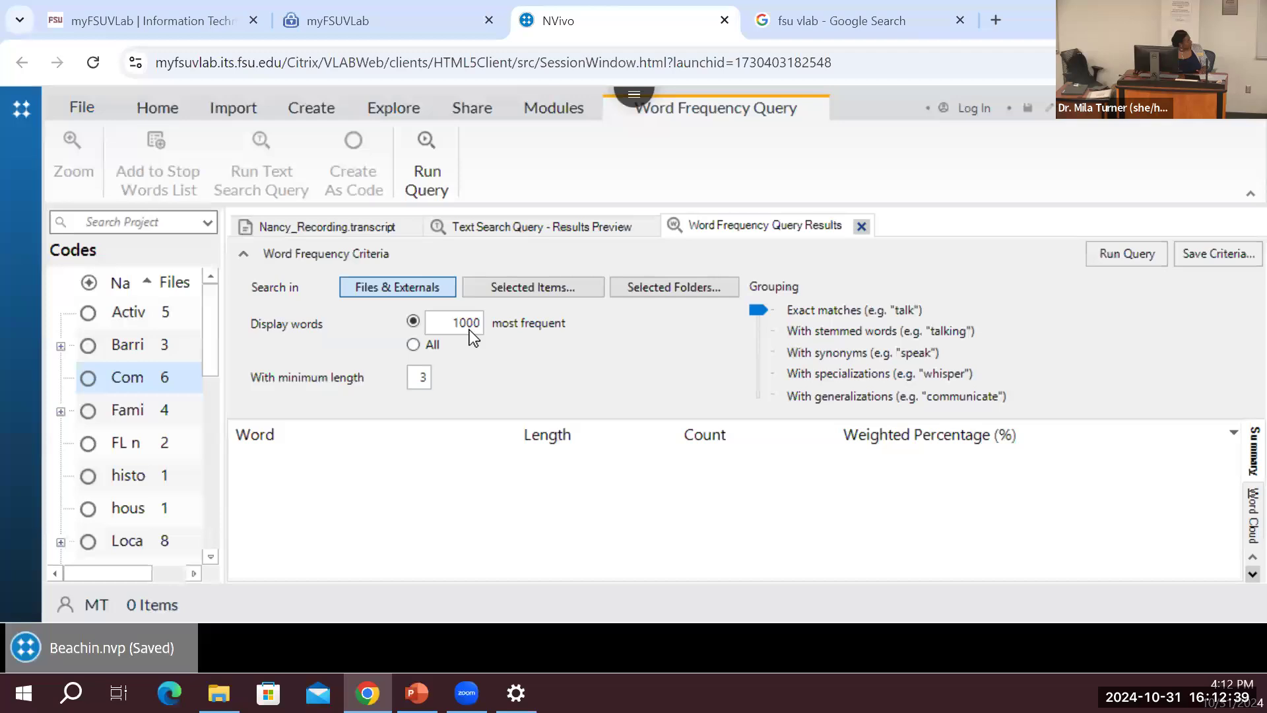
{"action": "double_click", "coordinate": [424, 377]}
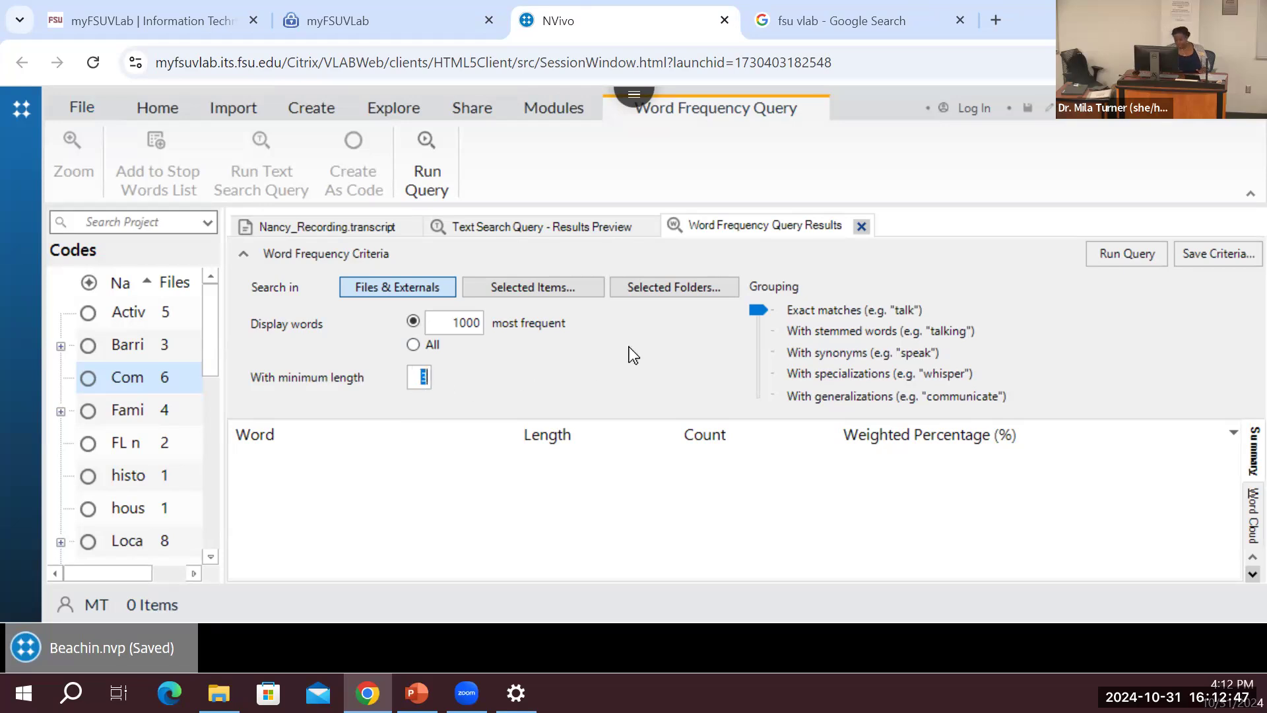
{"action": "type", "text": "5"}
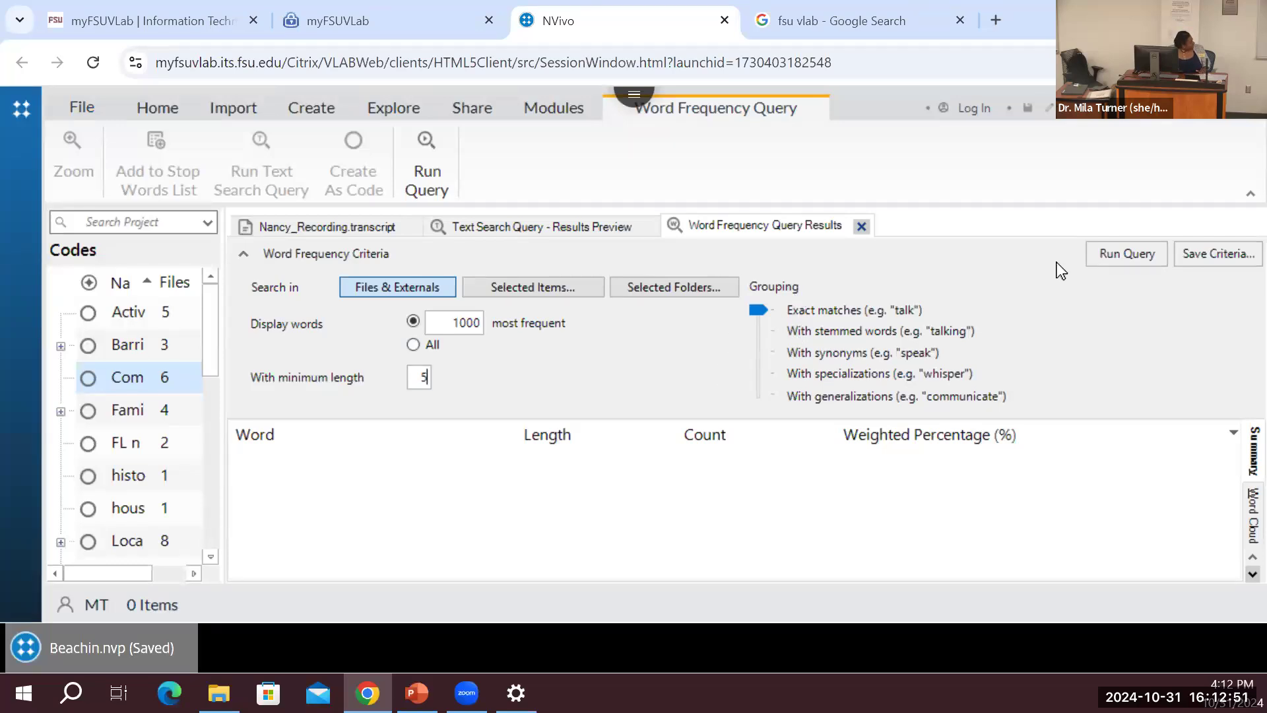
{"action": "left_click", "coordinate": [1104, 253]}
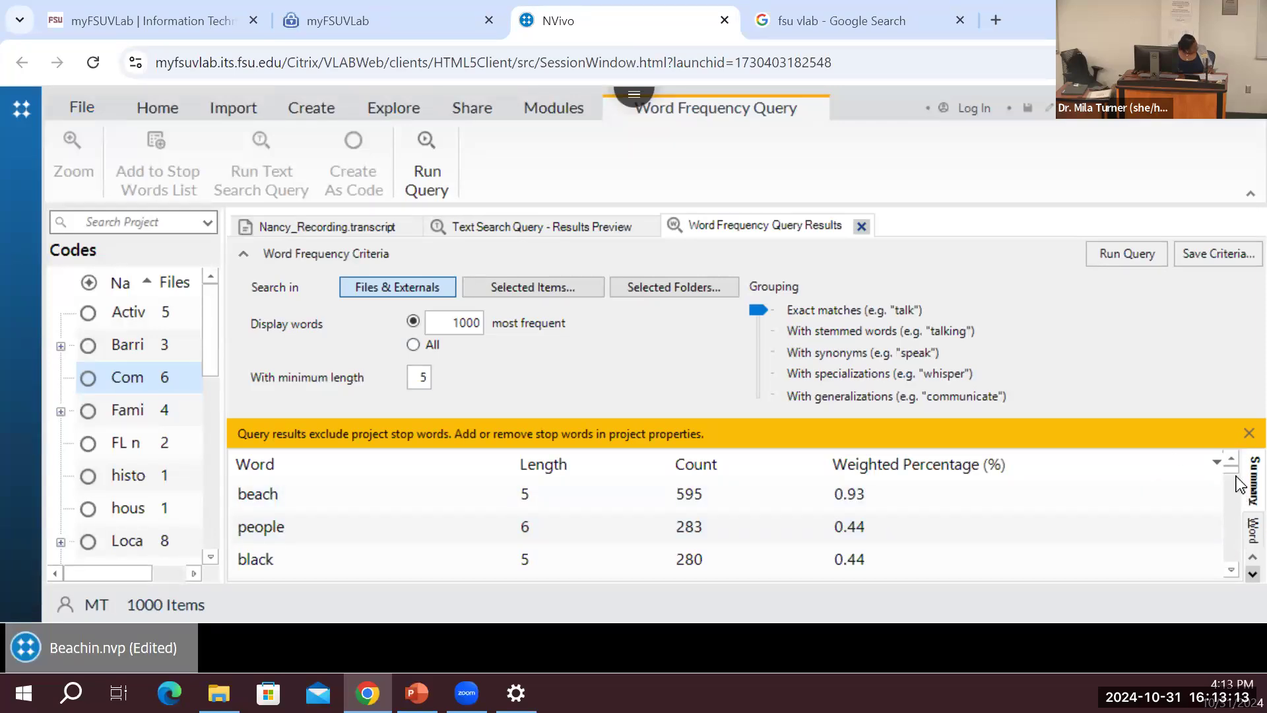
{"action": "left_click", "coordinate": [1238, 522]}
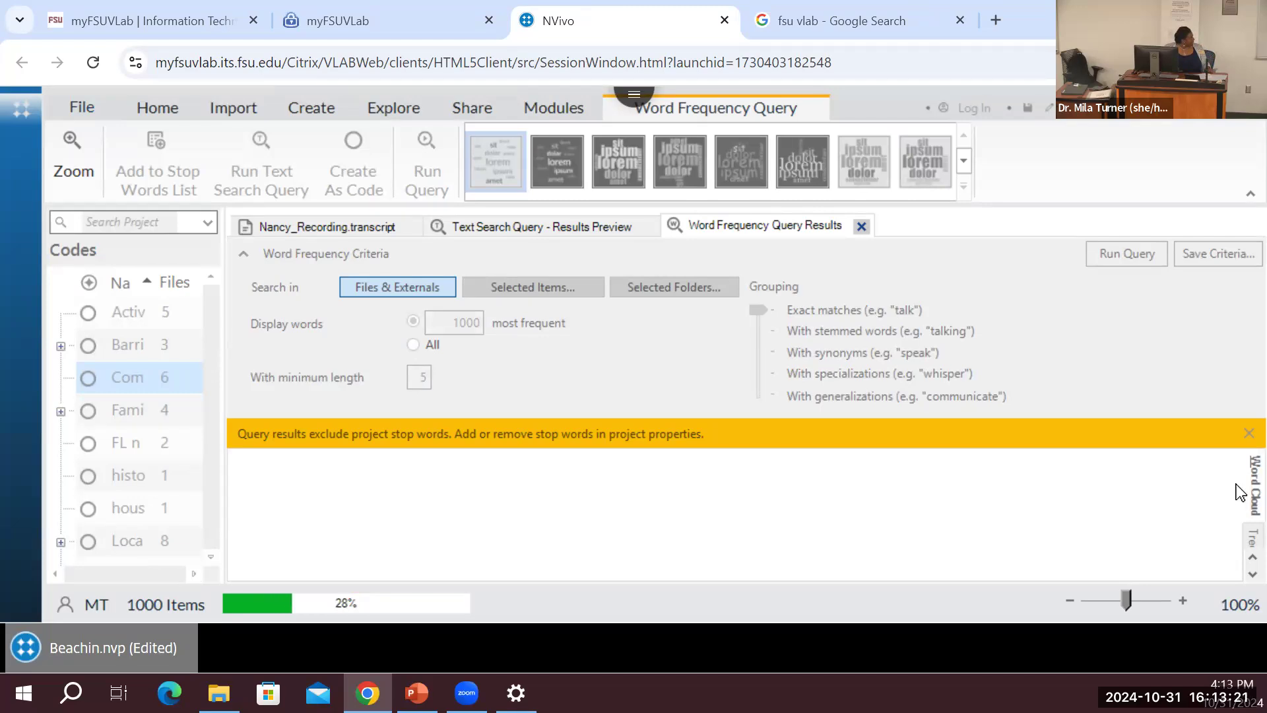
{"action": "left_click", "coordinate": [1241, 195]}
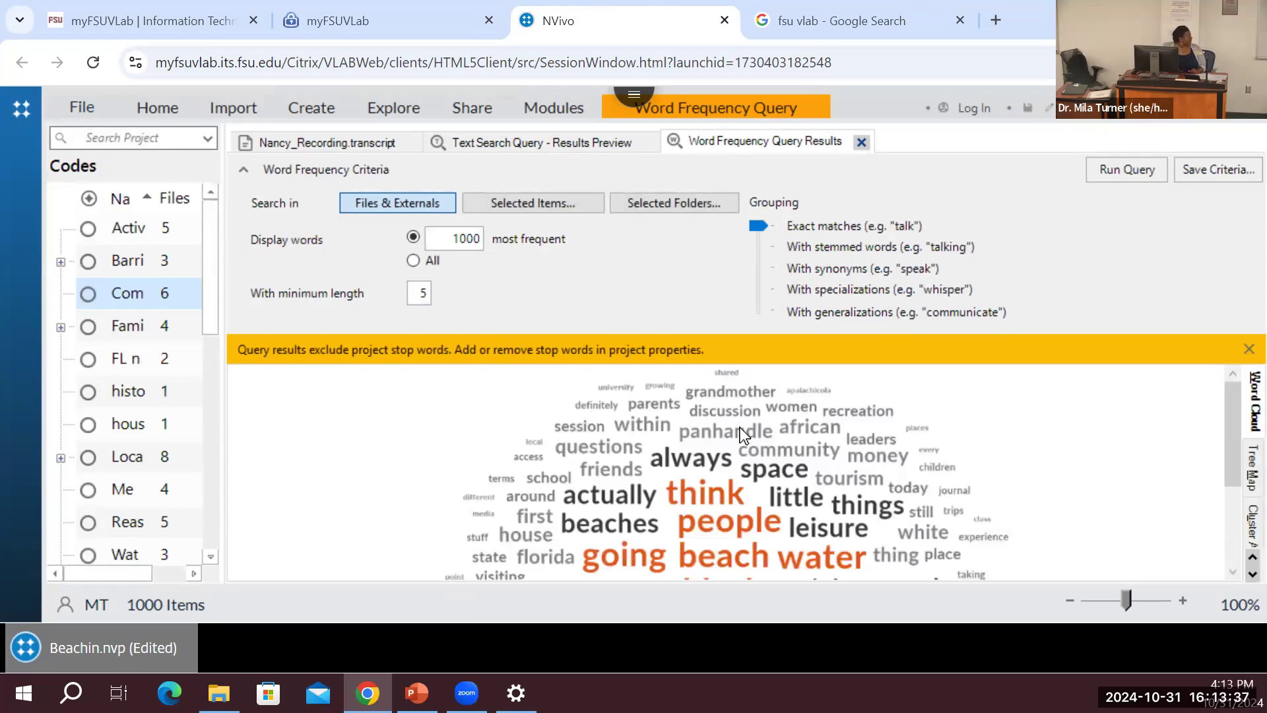
{"action": "scroll", "coordinate": [739, 426], "scroll_direction": "down", "scroll_amount": 1}
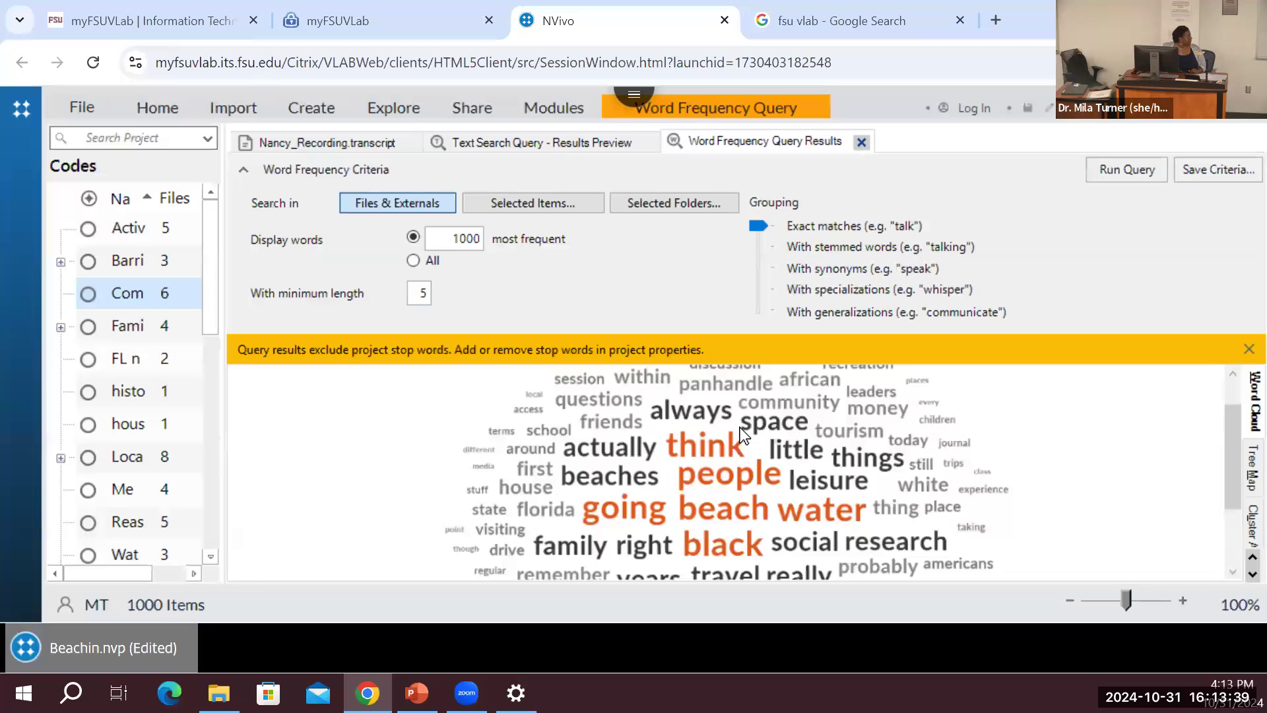
{"action": "scroll", "coordinate": [739, 427], "scroll_direction": "down", "scroll_amount": 1}
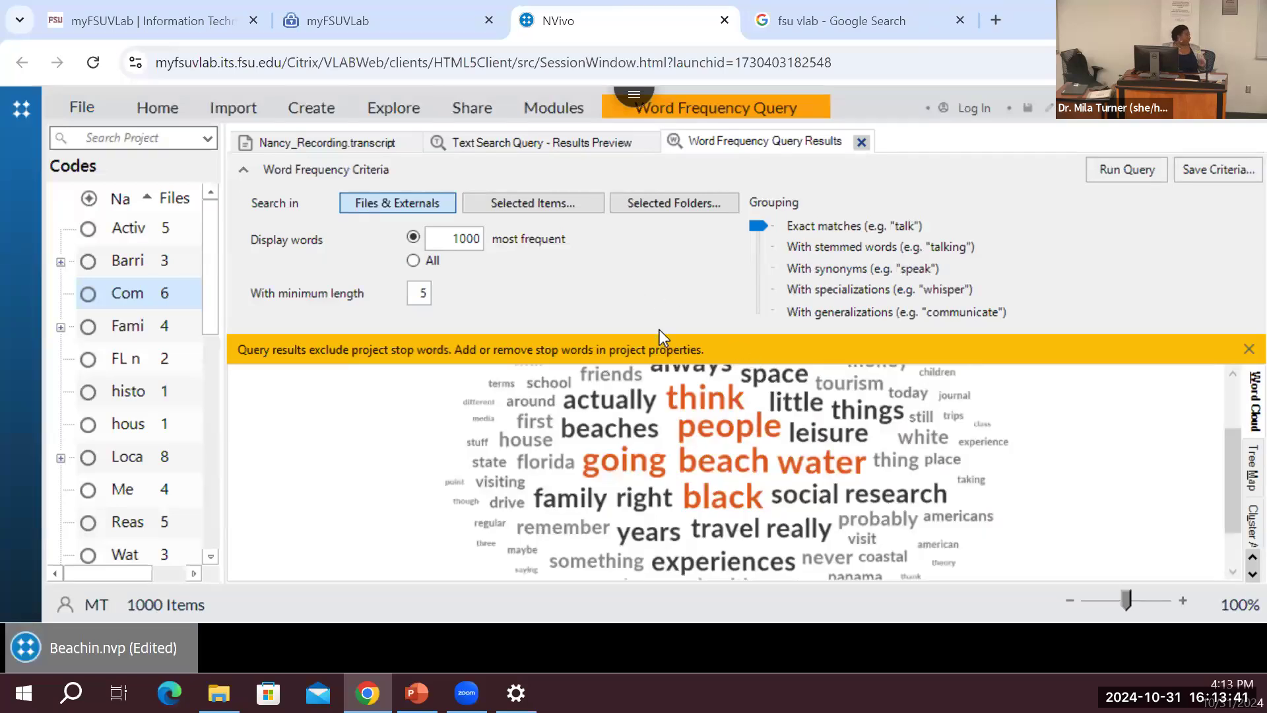
{"action": "scroll", "coordinate": [746, 497], "scroll_direction": "down", "scroll_amount": 1}
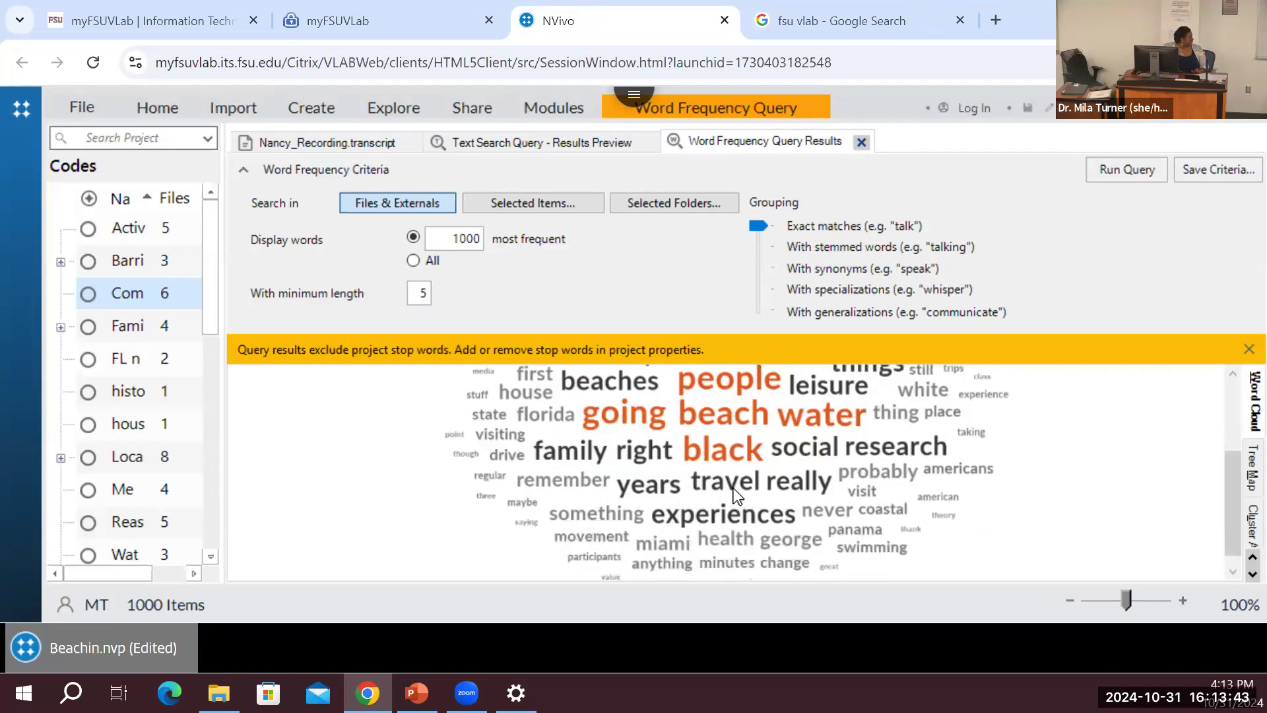
{"action": "scroll", "coordinate": [737, 441], "scroll_direction": "up", "scroll_amount": 1}
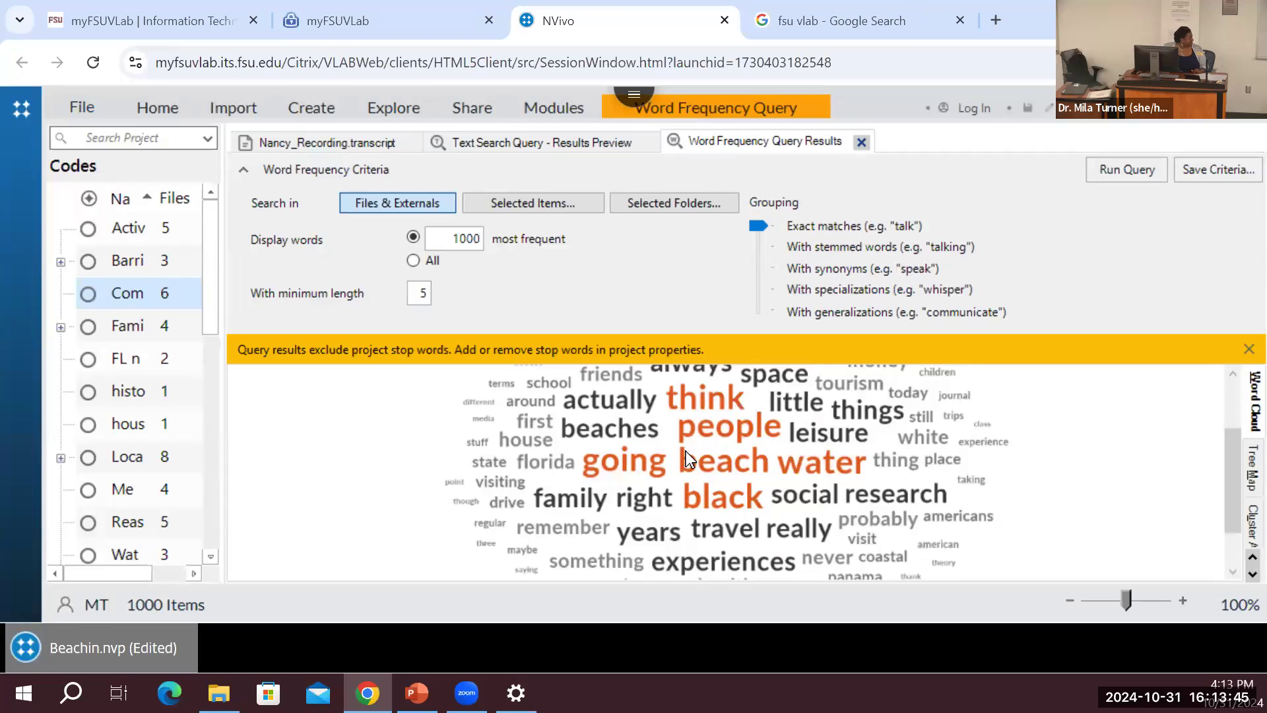
{"action": "scroll", "coordinate": [686, 450], "scroll_direction": "down", "scroll_amount": 1}
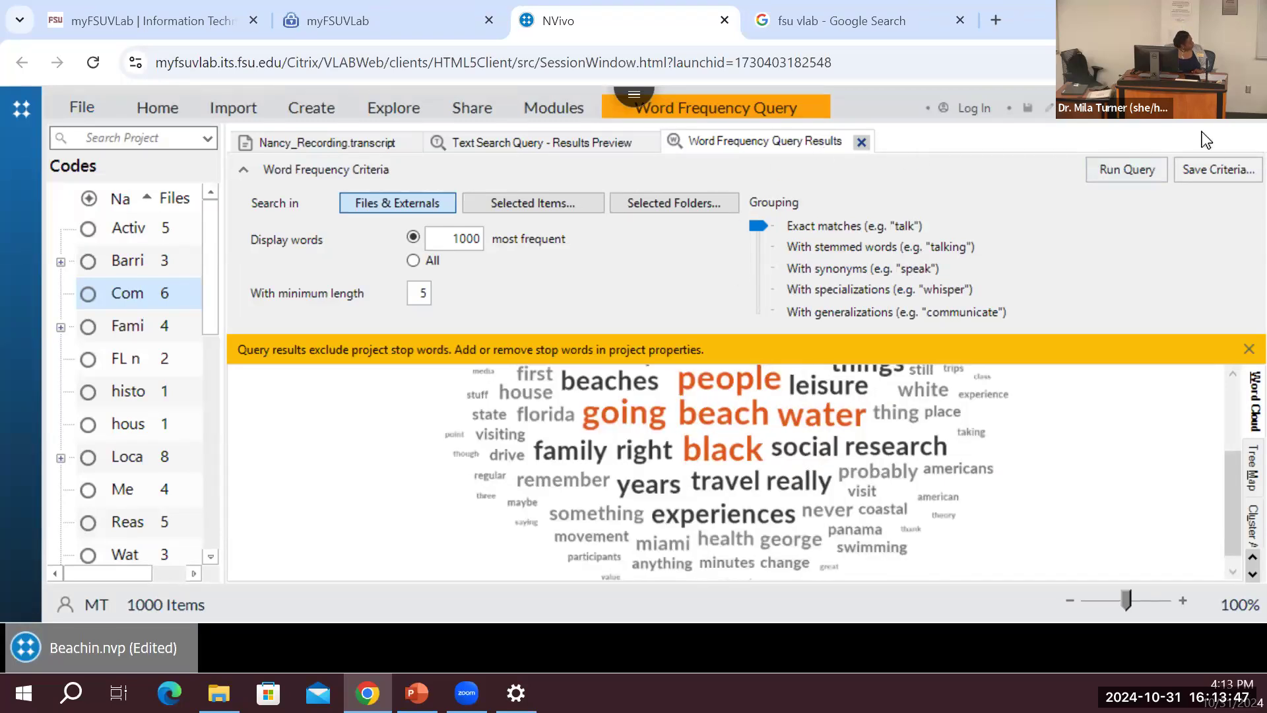
{"action": "left_click", "coordinate": [747, 105]}
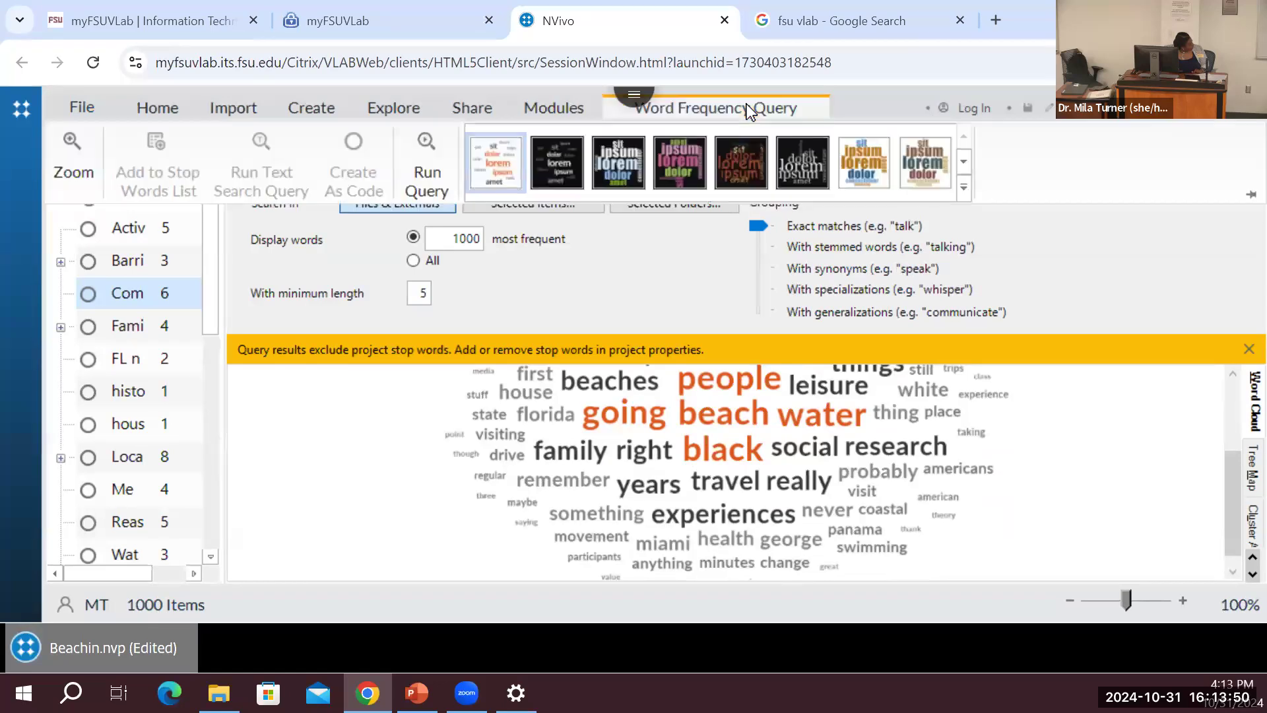
{"action": "left_click", "coordinate": [671, 164]}
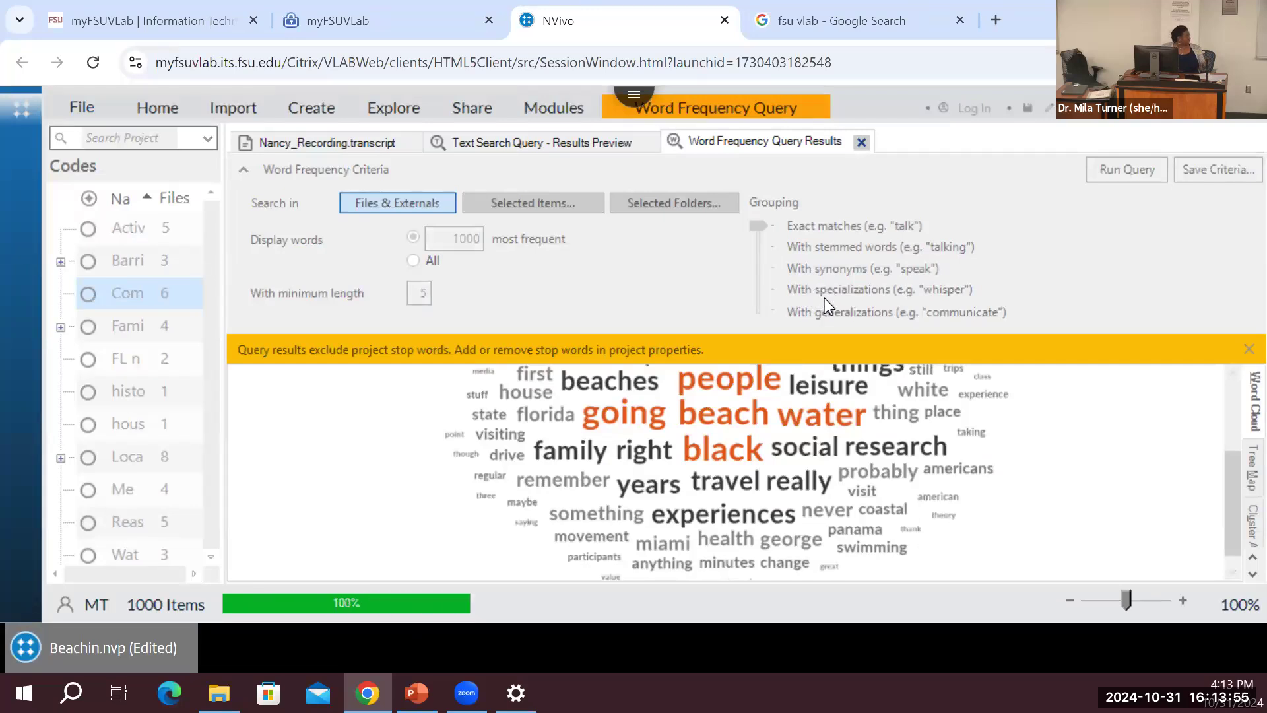
{"action": "scroll", "coordinate": [802, 487], "scroll_direction": "down", "scroll_amount": 1}
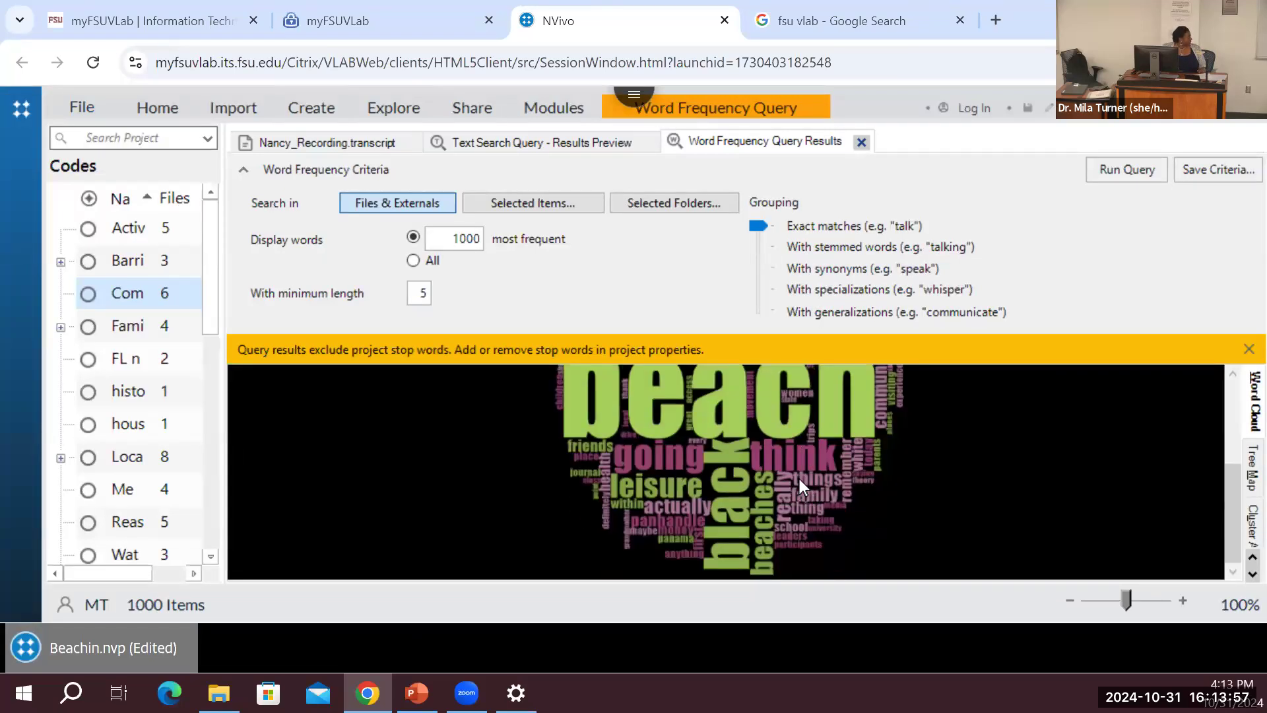
{"action": "scroll", "coordinate": [797, 477], "scroll_direction": "up", "scroll_amount": 3}
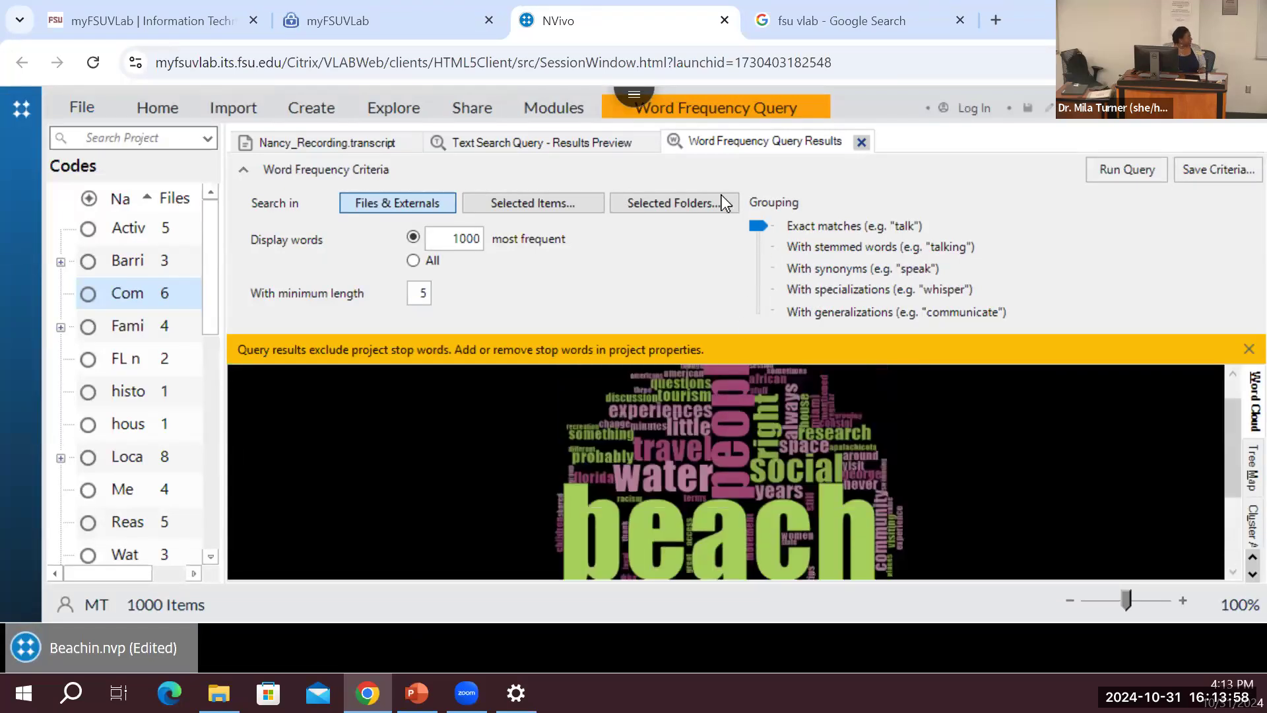
{"action": "left_click", "coordinate": [725, 112]}
{"action": "left_click", "coordinate": [483, 165]}
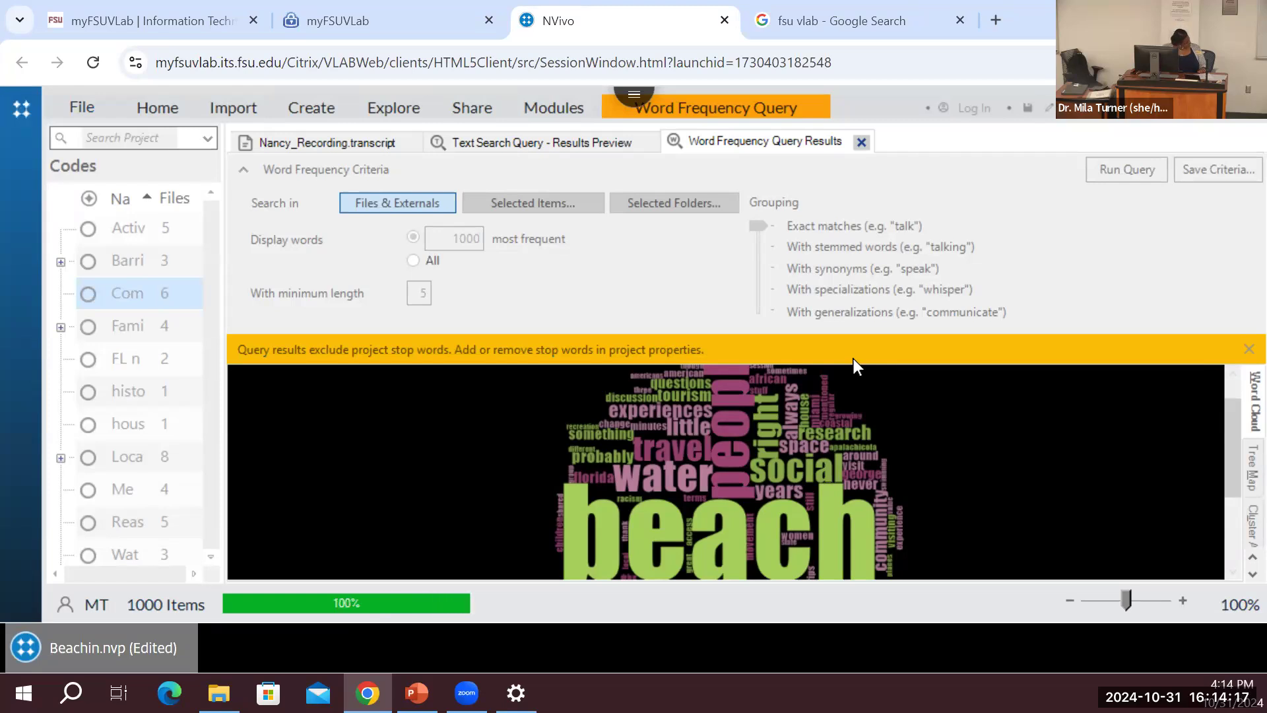
{"action": "scroll", "coordinate": [834, 468], "scroll_direction": "down", "scroll_amount": 1}
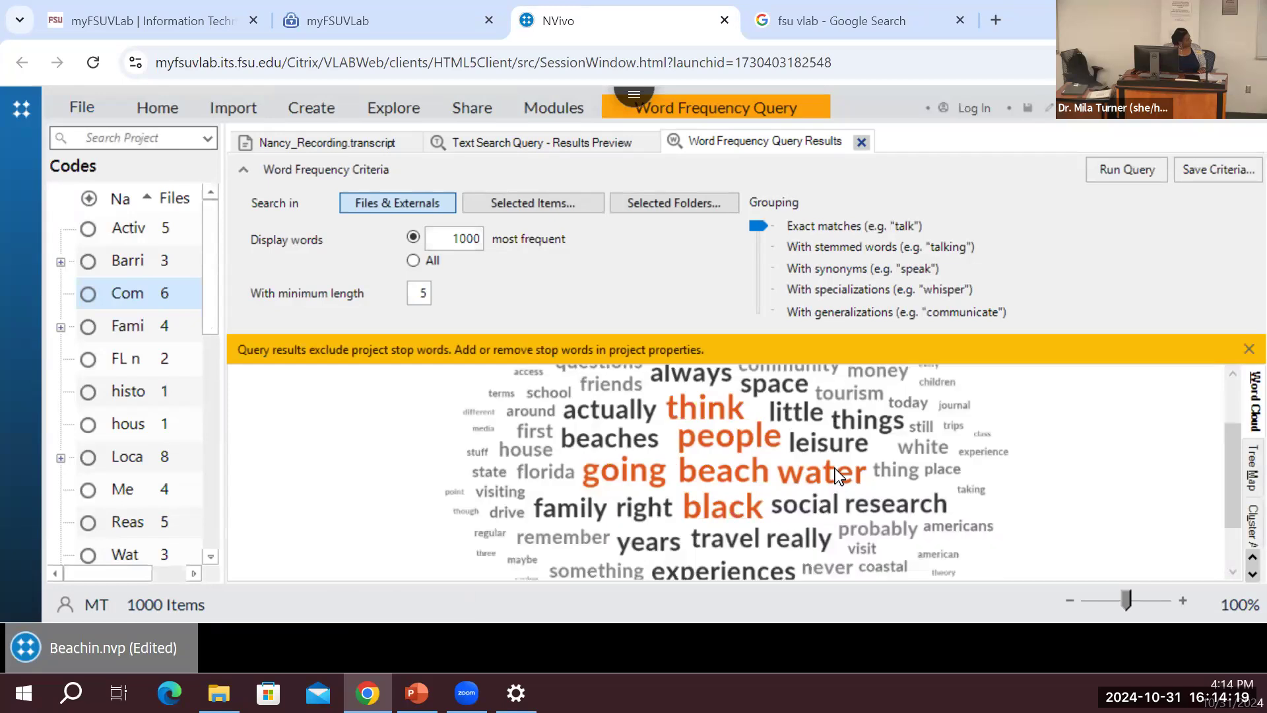
- Switch the word frequency results to Tree Map, then to the Cluster Analysis dendrogram
{"action": "left_click", "coordinate": [1239, 467]}
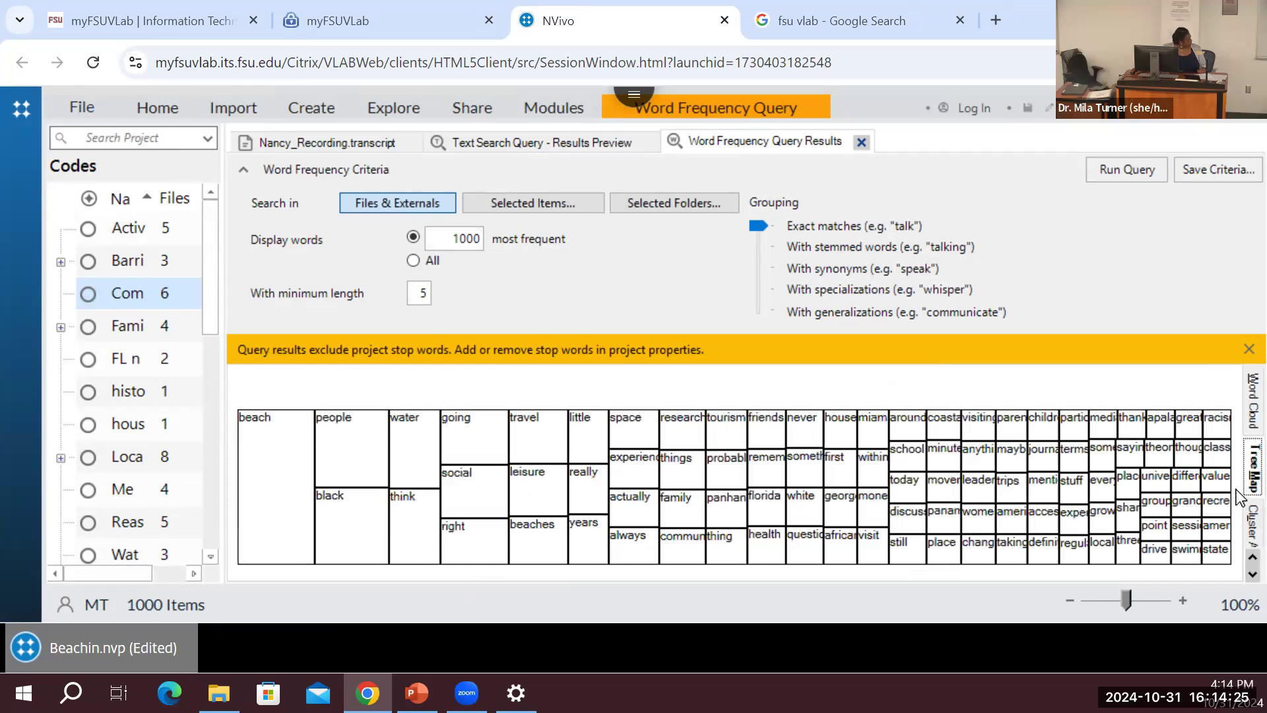
{"action": "left_click", "coordinate": [1241, 525]}
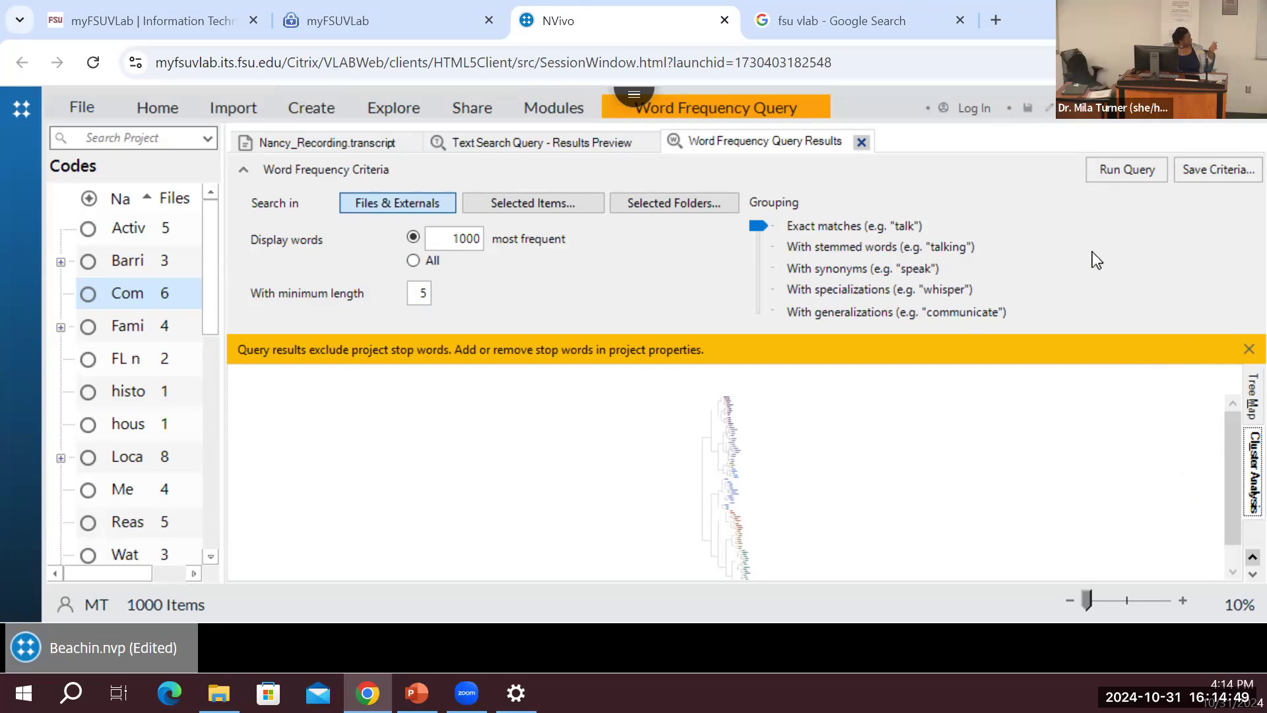
- Open the Explore ribbon with its queries, charts, maps and diagrams
{"action": "left_click", "coordinate": [382, 113]}
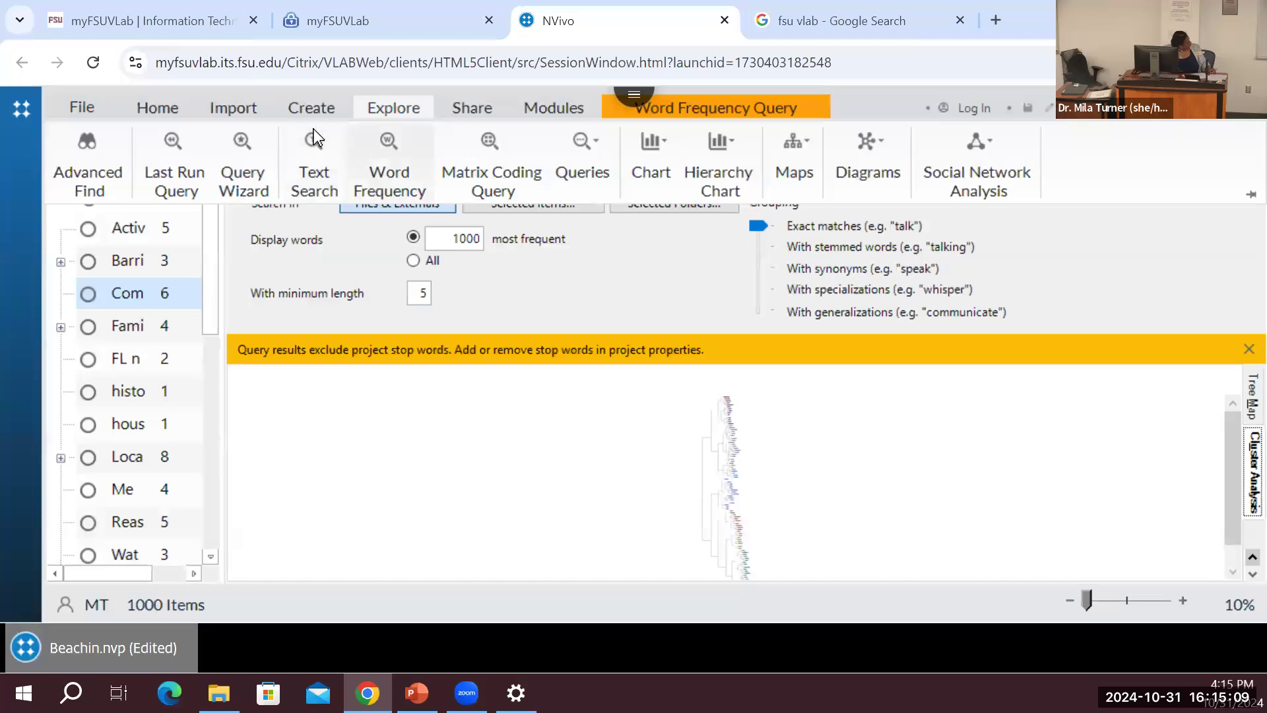
{"action": "left_click", "coordinate": [319, 108]}
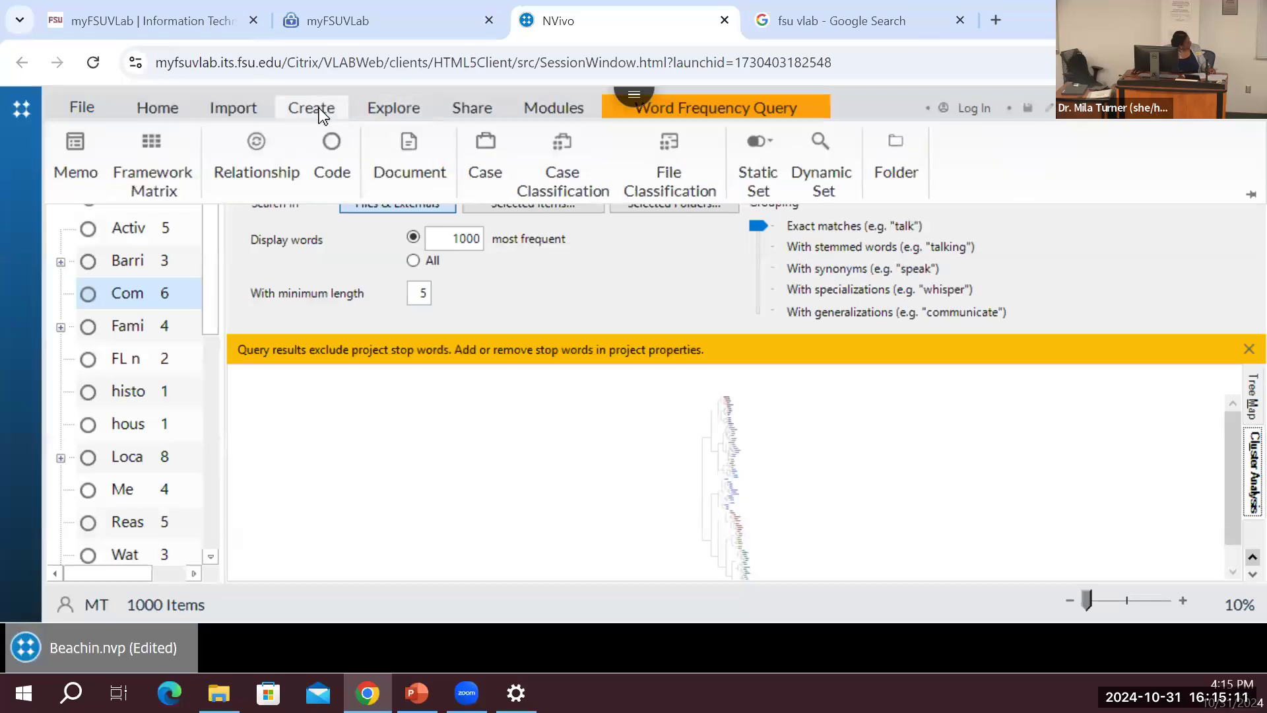
{"action": "left_click", "coordinate": [152, 108]}
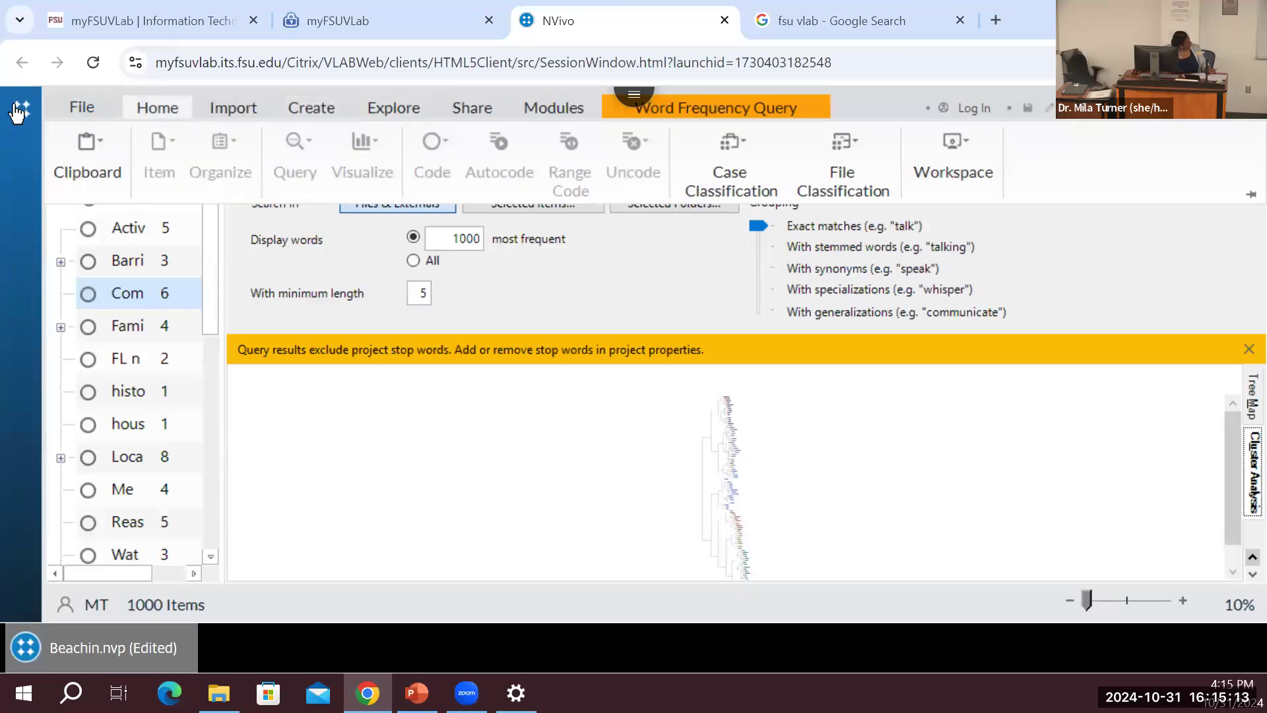
{"action": "left_click", "coordinate": [22, 110]}
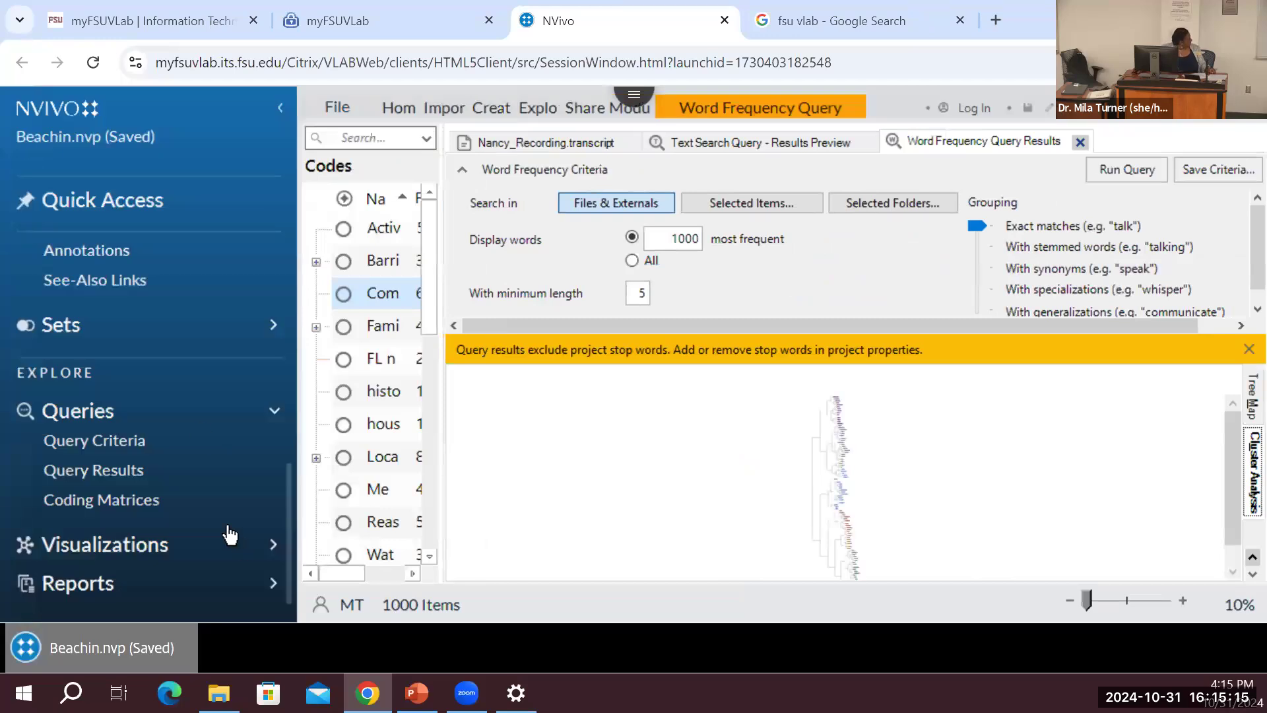
{"action": "left_click", "coordinate": [272, 414]}
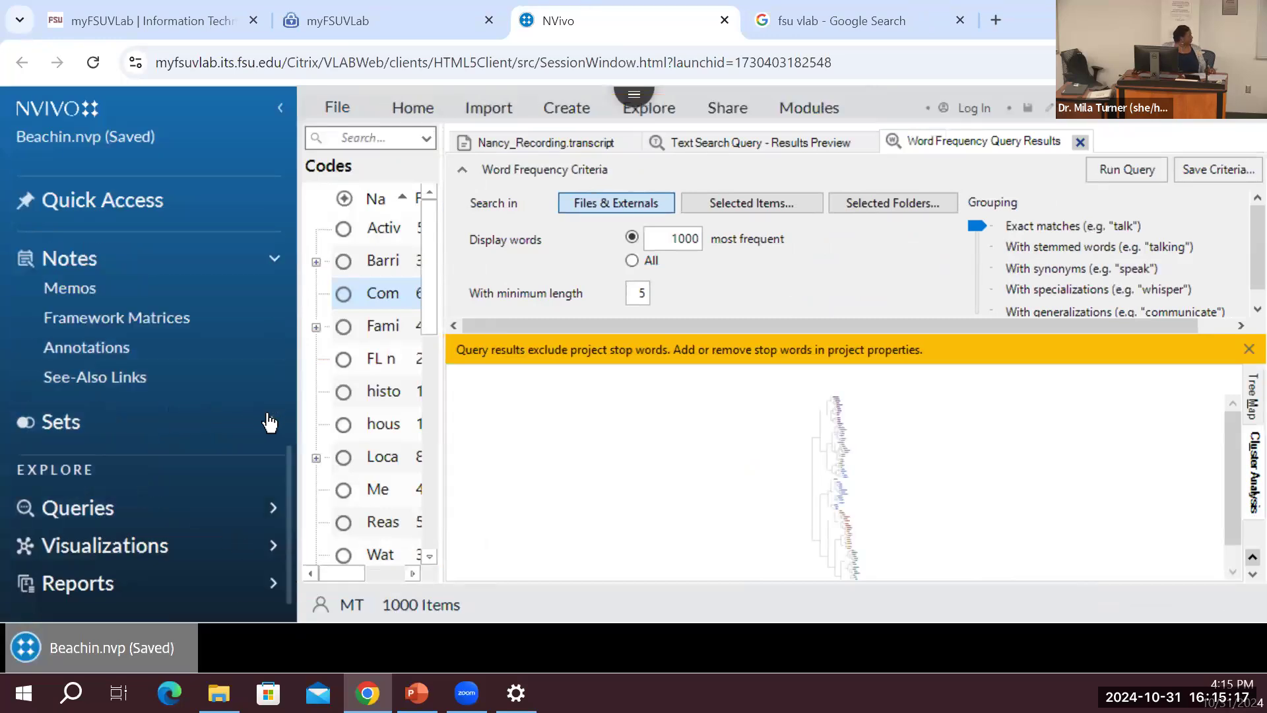
{"action": "scroll", "coordinate": [113, 446], "scroll_direction": "up", "scroll_amount": 3}
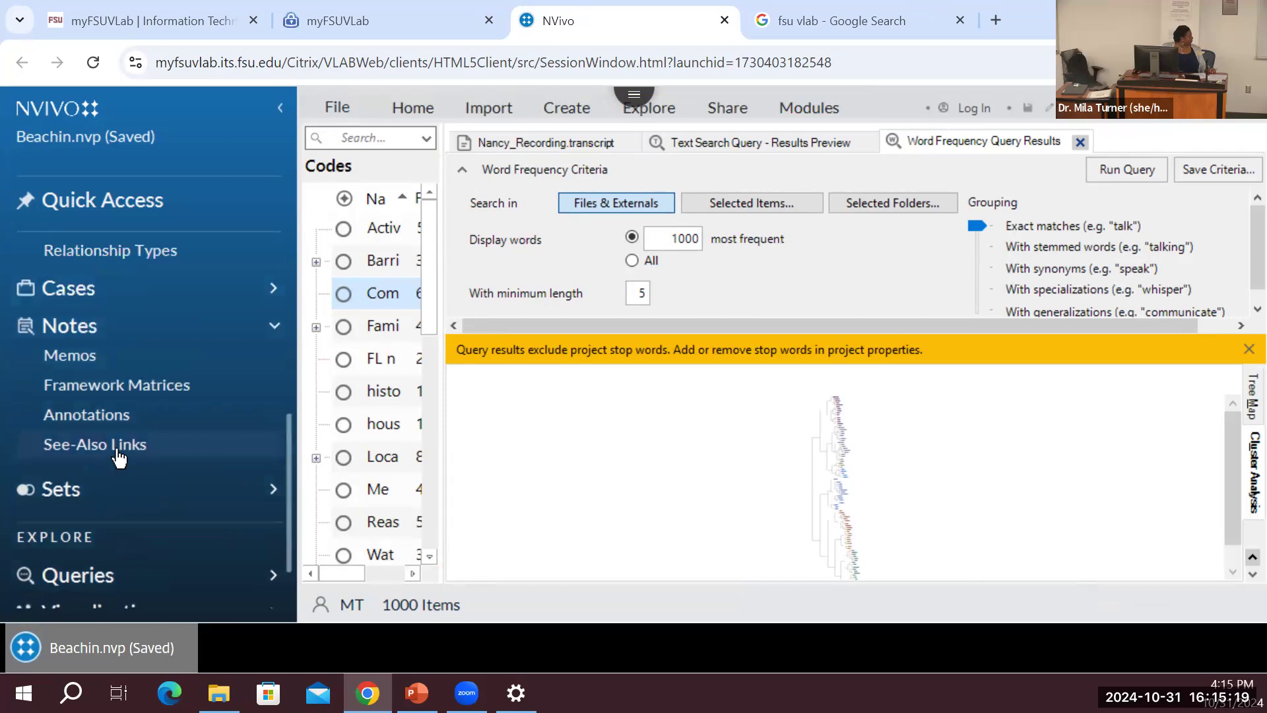
{"action": "scroll", "coordinate": [119, 455], "scroll_direction": "up", "scroll_amount": 5}
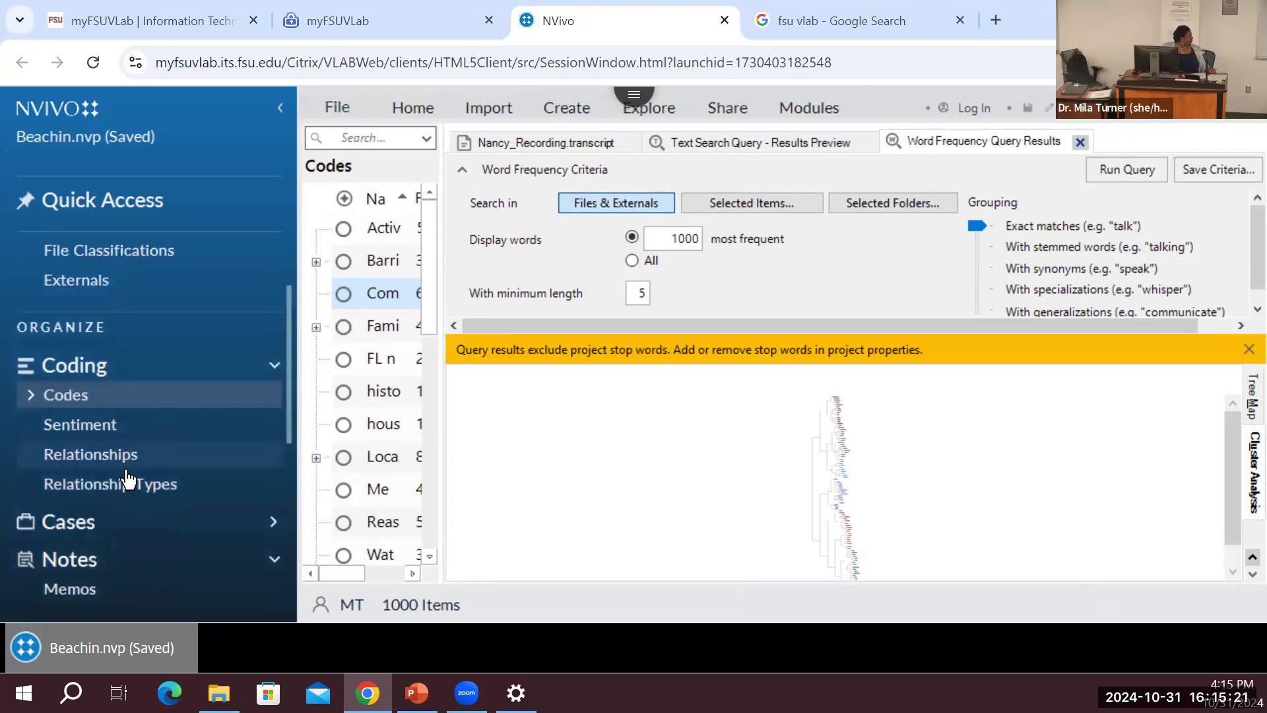
{"action": "left_click", "coordinate": [34, 426]}
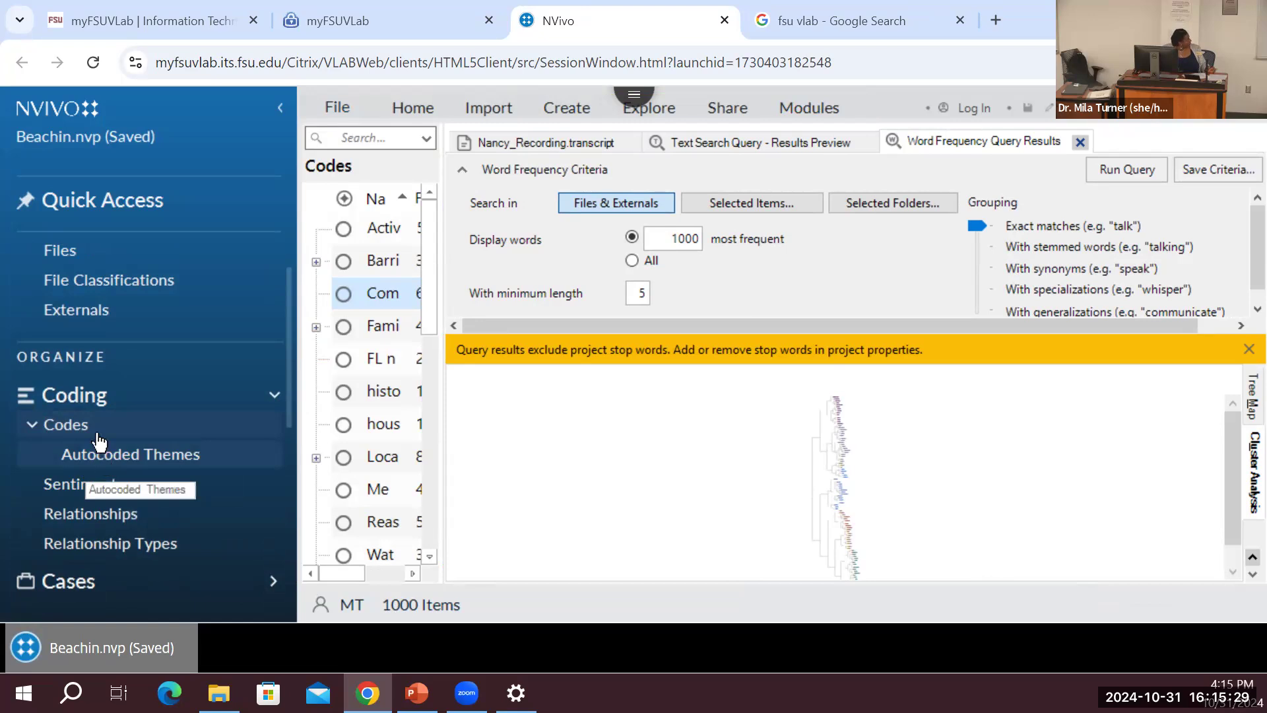
{"action": "left_click", "coordinate": [278, 109]}
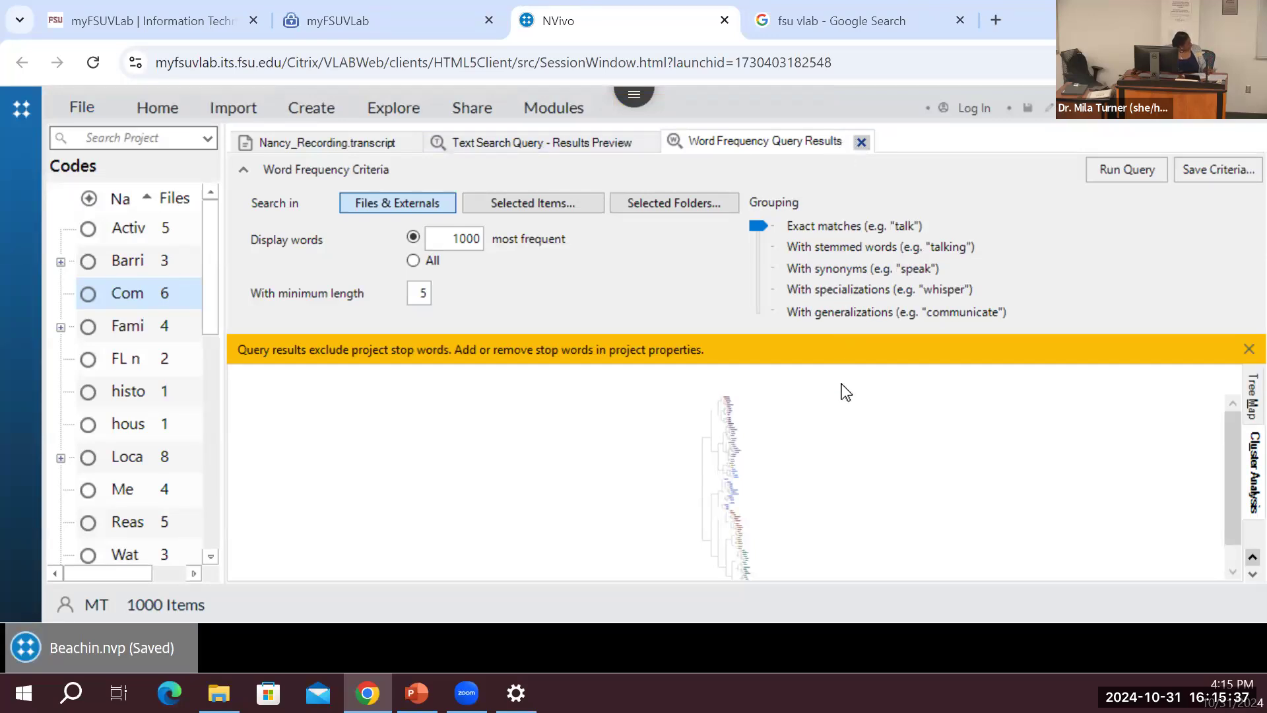
- View the word frequencies as a tree map, then close the Word Frequency Query Results
{"action": "left_click", "coordinate": [1237, 410]}
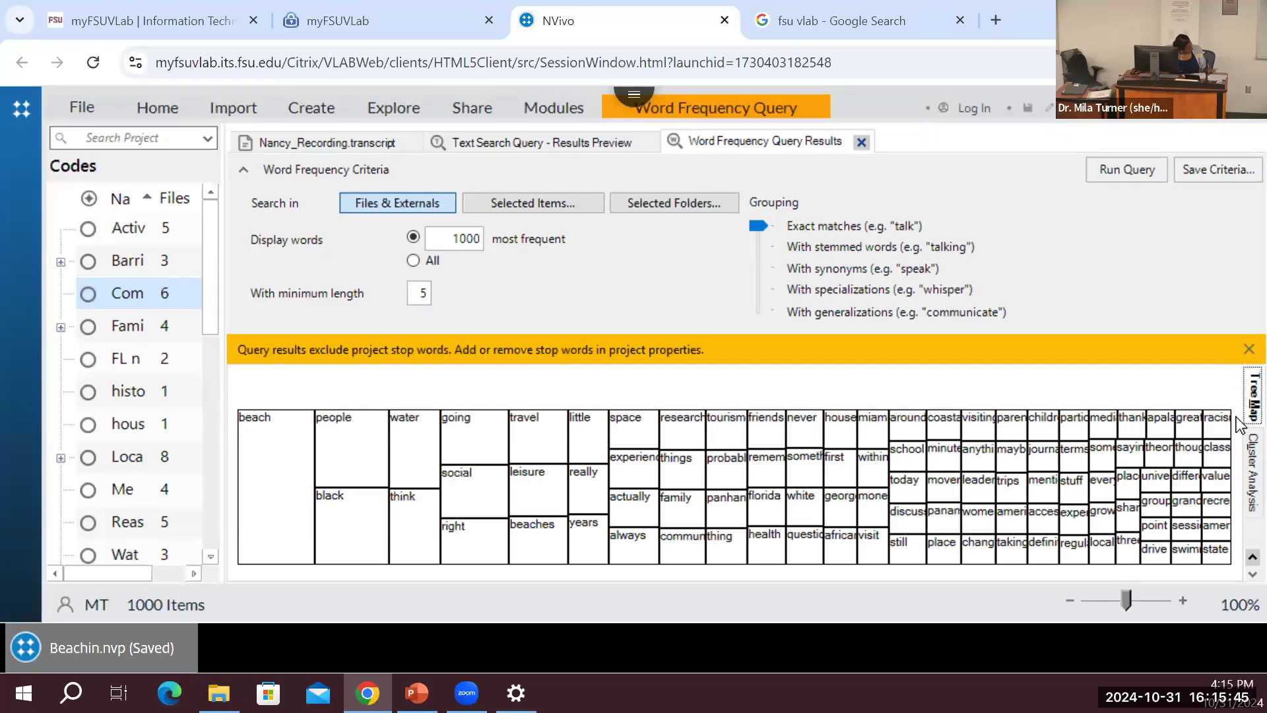
{"action": "right_click", "coordinate": [684, 465]}
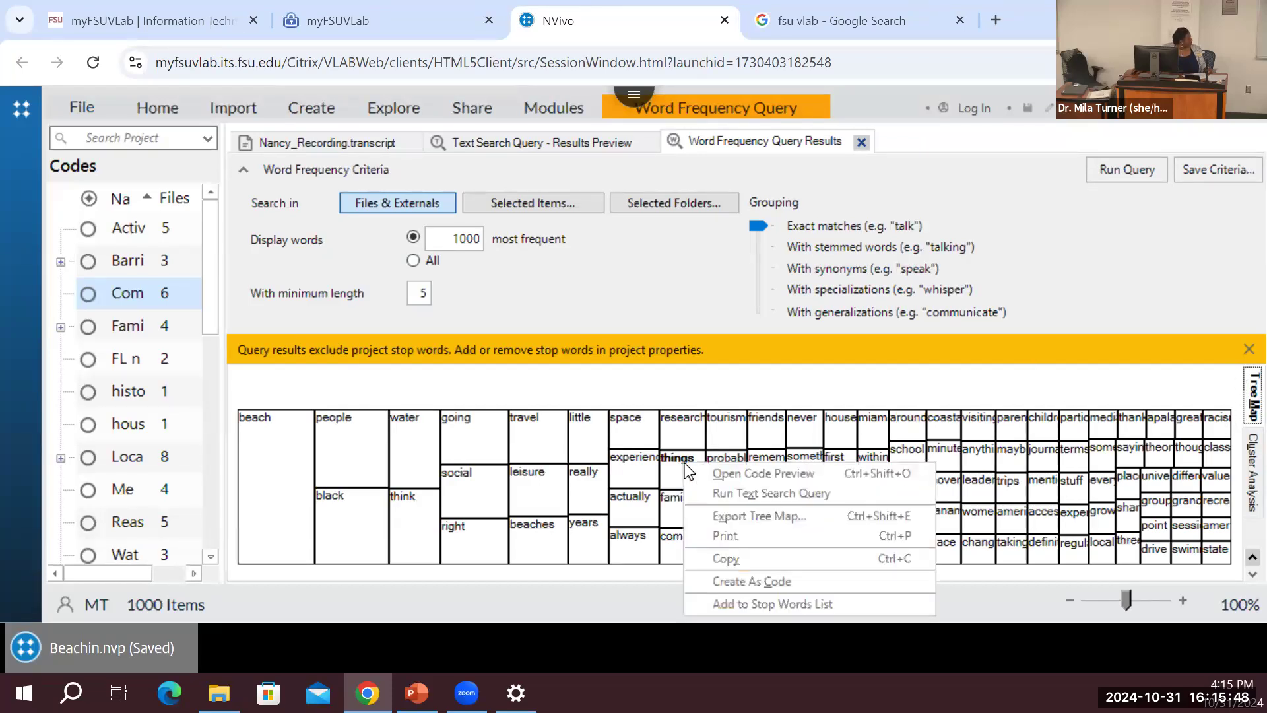
{"action": "left_click", "coordinate": [658, 406]}
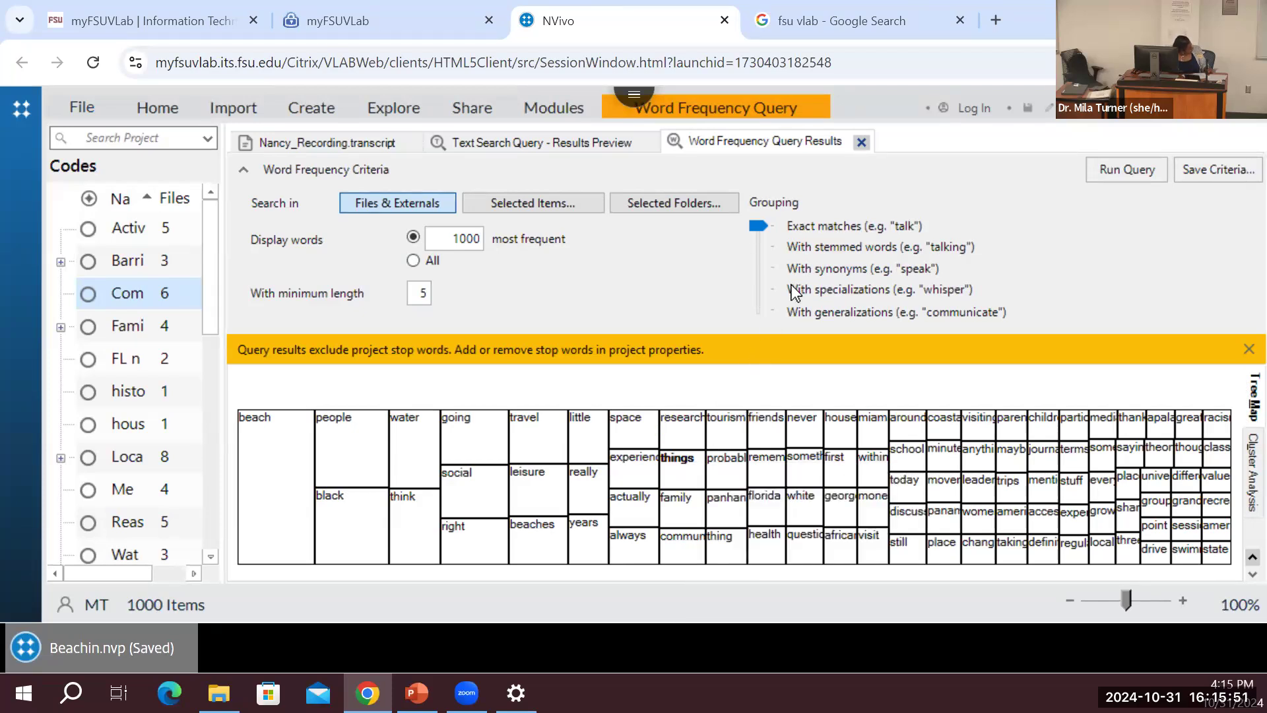
{"action": "left_click", "coordinate": [861, 142]}
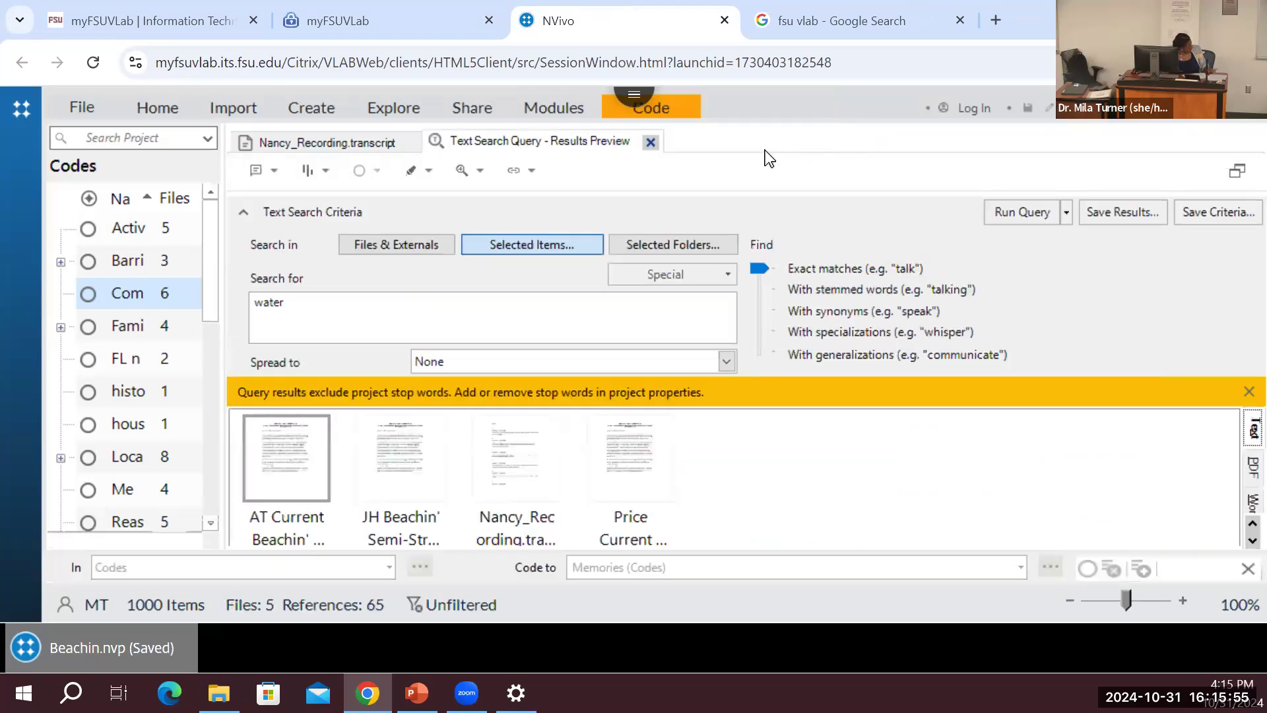
- Close the text search preview and the Nancy_Recording transcript, then browse the Explore and Create ribbons
{"action": "left_click", "coordinate": [652, 142]}
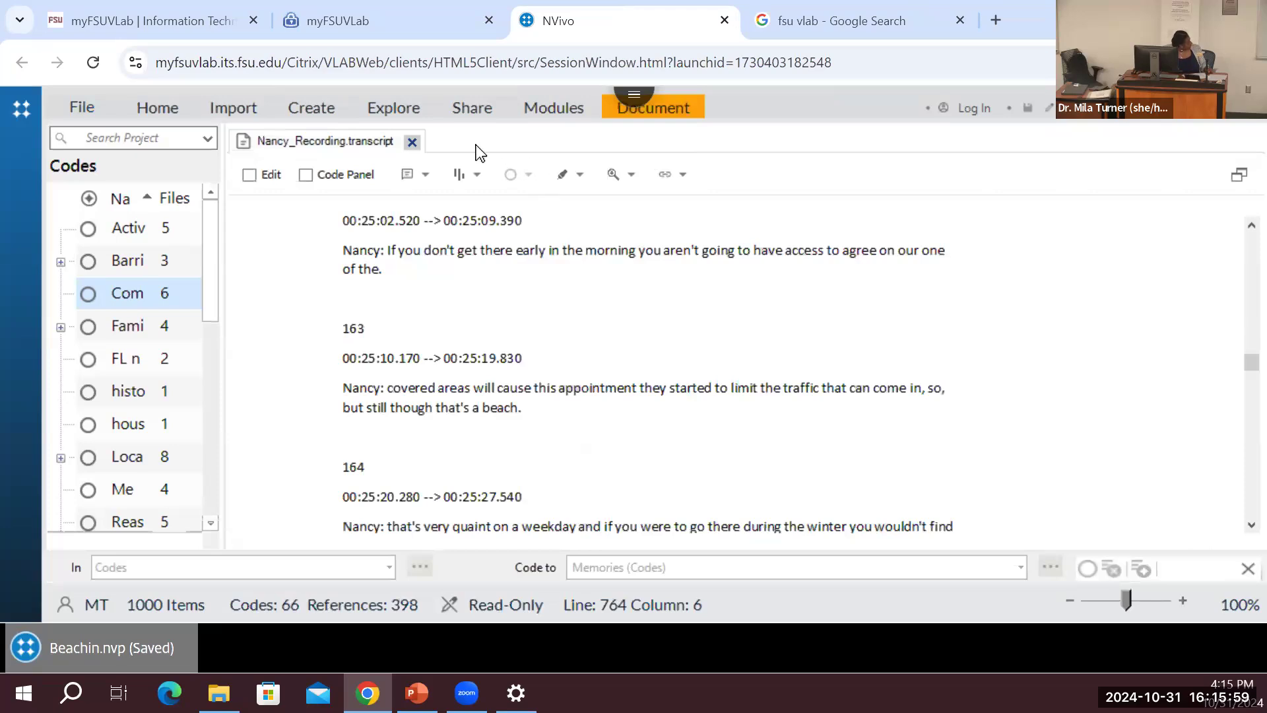
{"action": "left_click", "coordinate": [413, 142]}
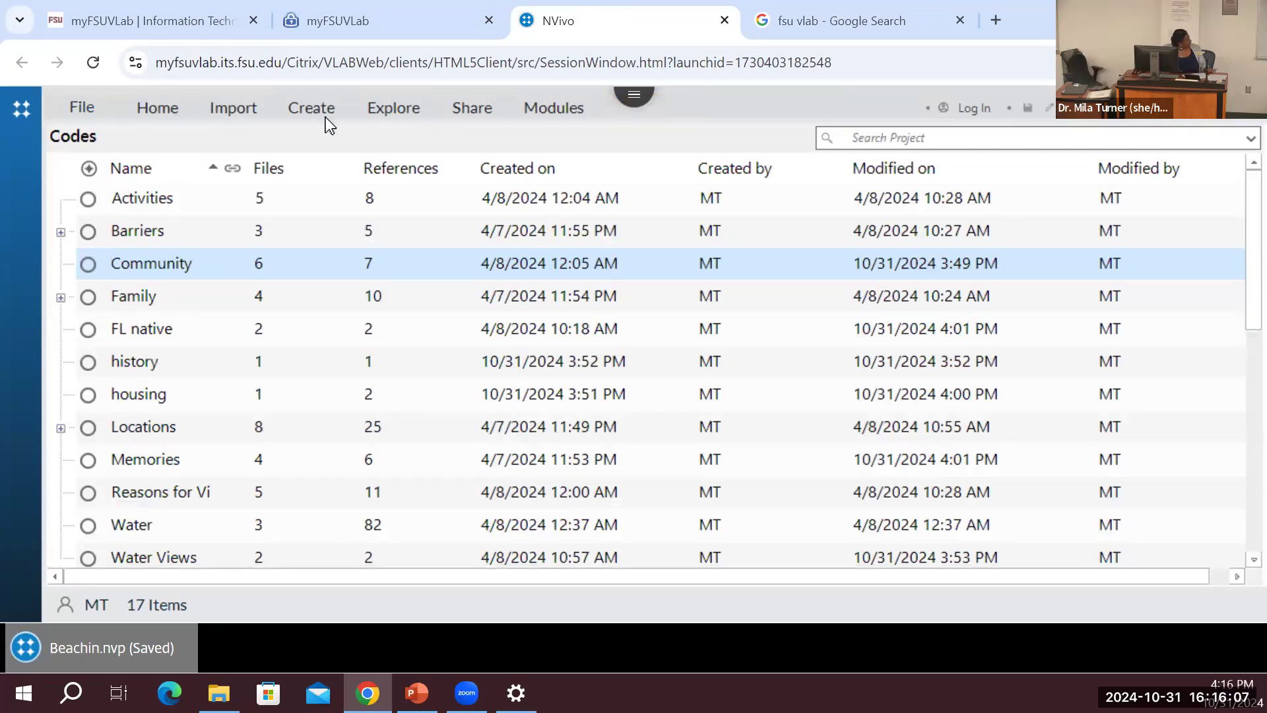
{"action": "left_click", "coordinate": [399, 114]}
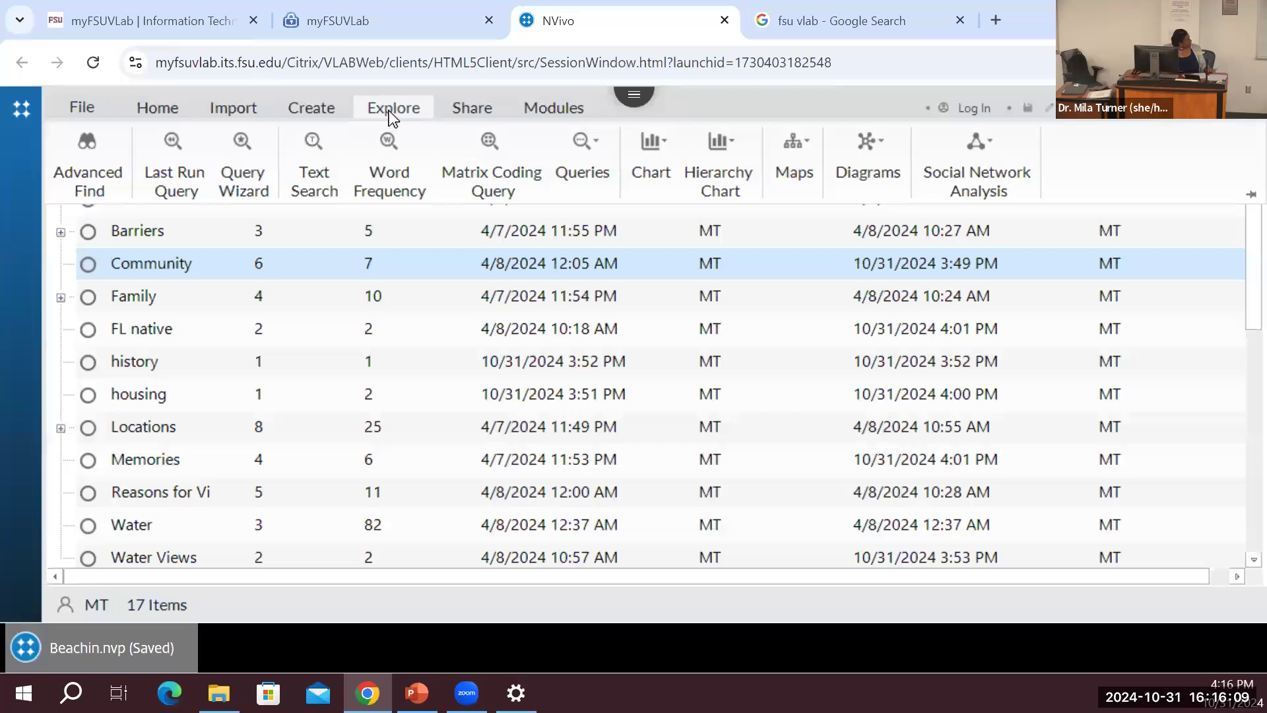
{"action": "left_click", "coordinate": [306, 112]}
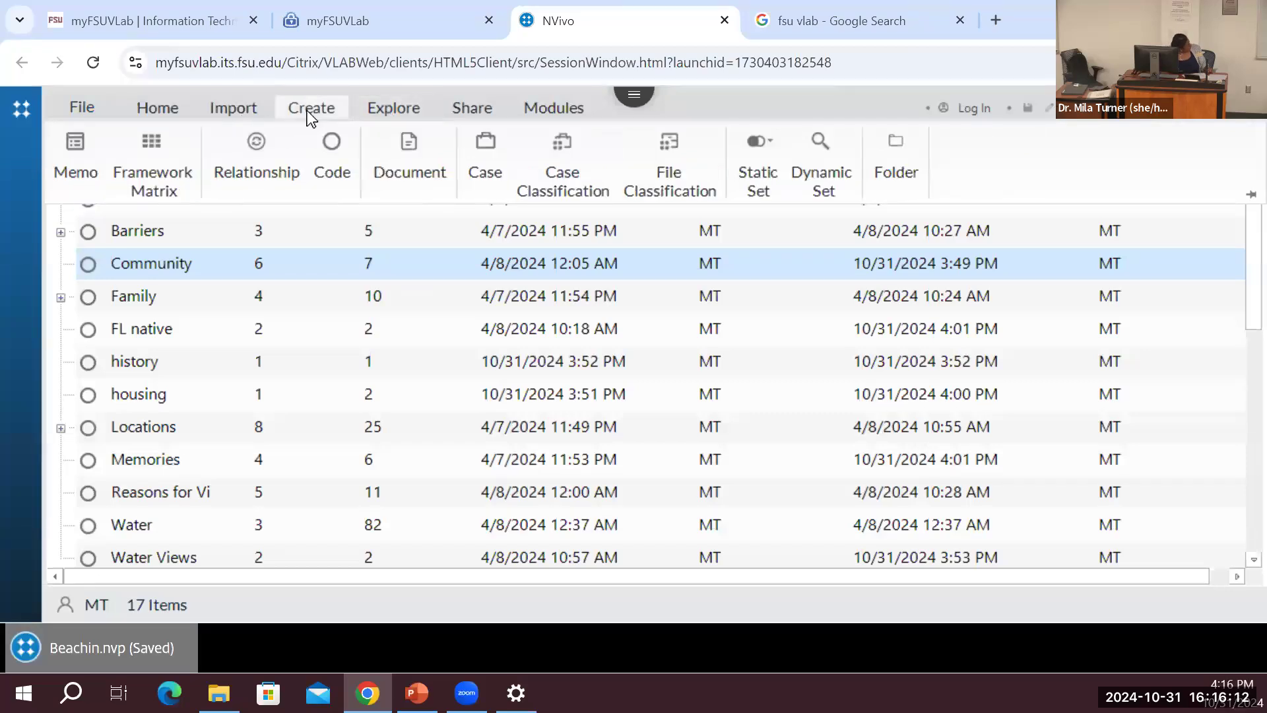
{"action": "left_click", "coordinate": [330, 173]}
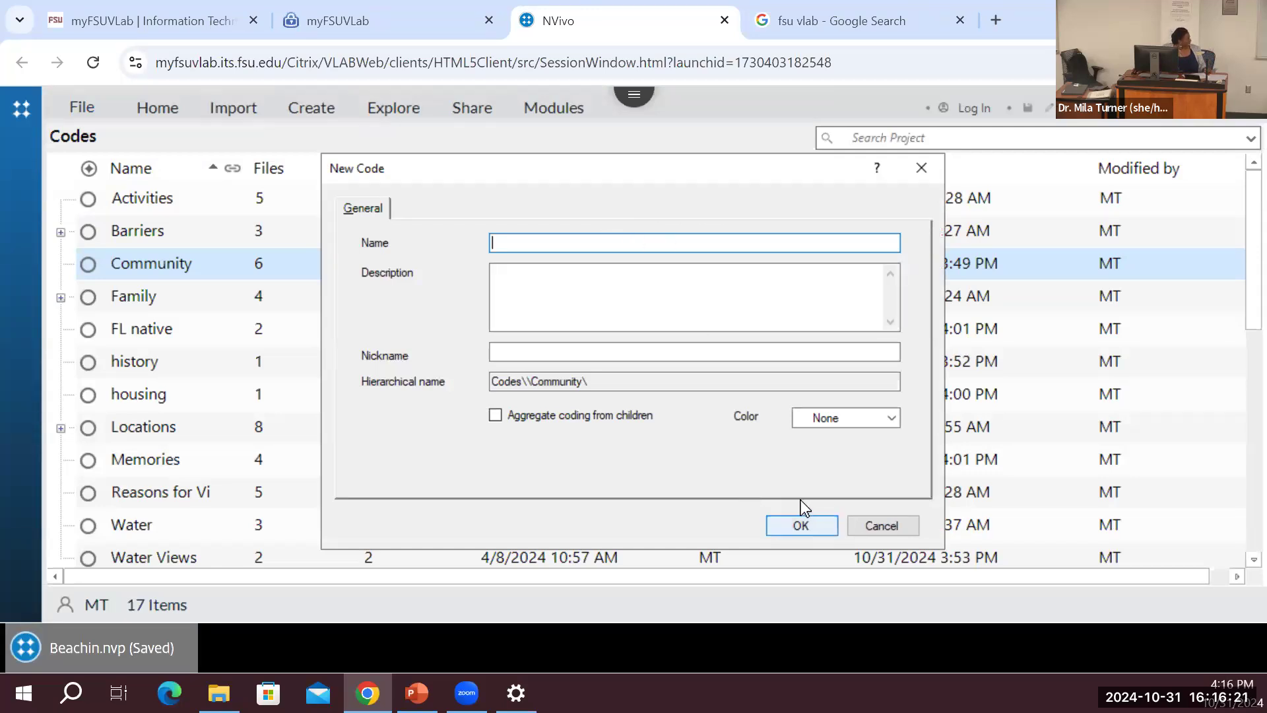
{"action": "left_click", "coordinate": [864, 525]}
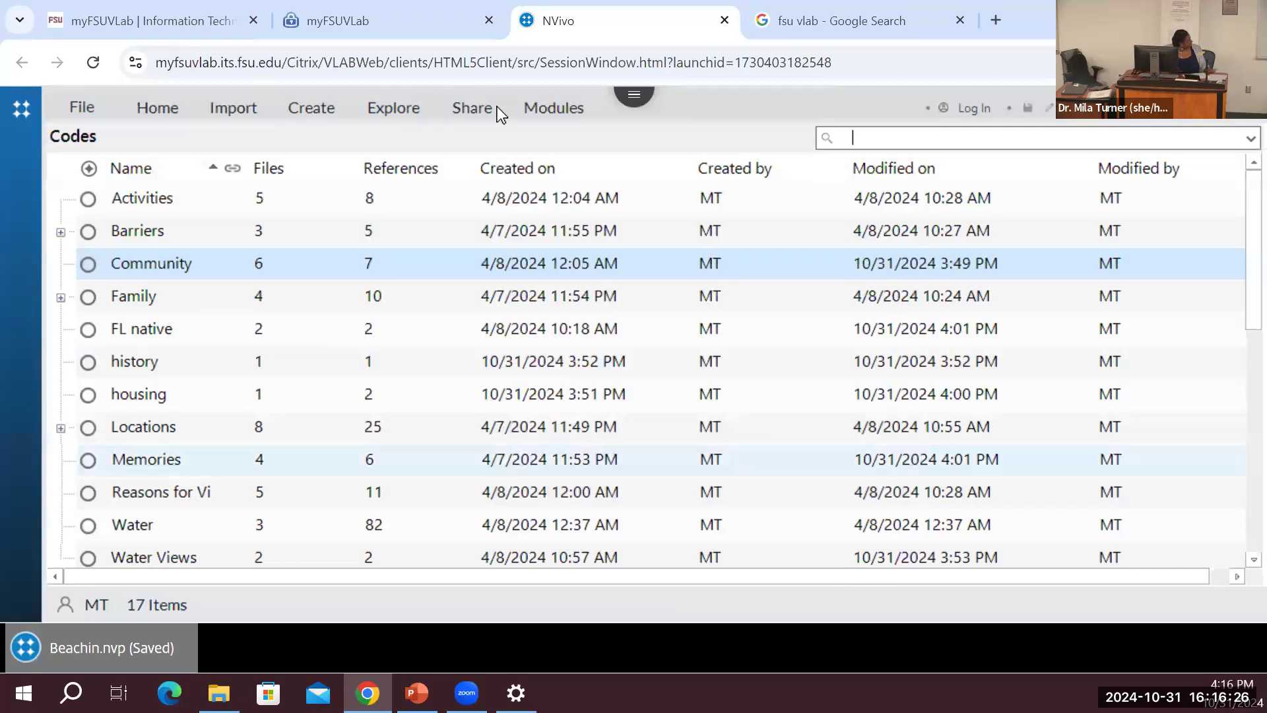
{"action": "left_click", "coordinate": [329, 110]}
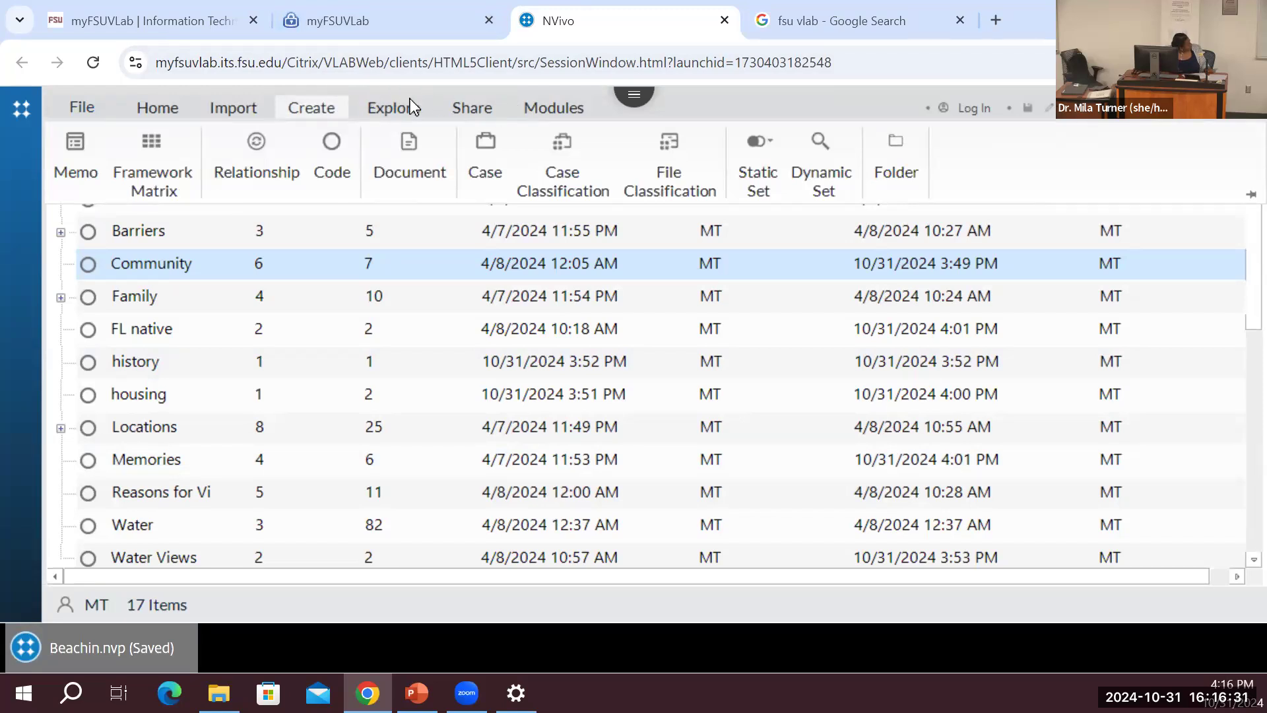
{"action": "left_click", "coordinate": [386, 105]}
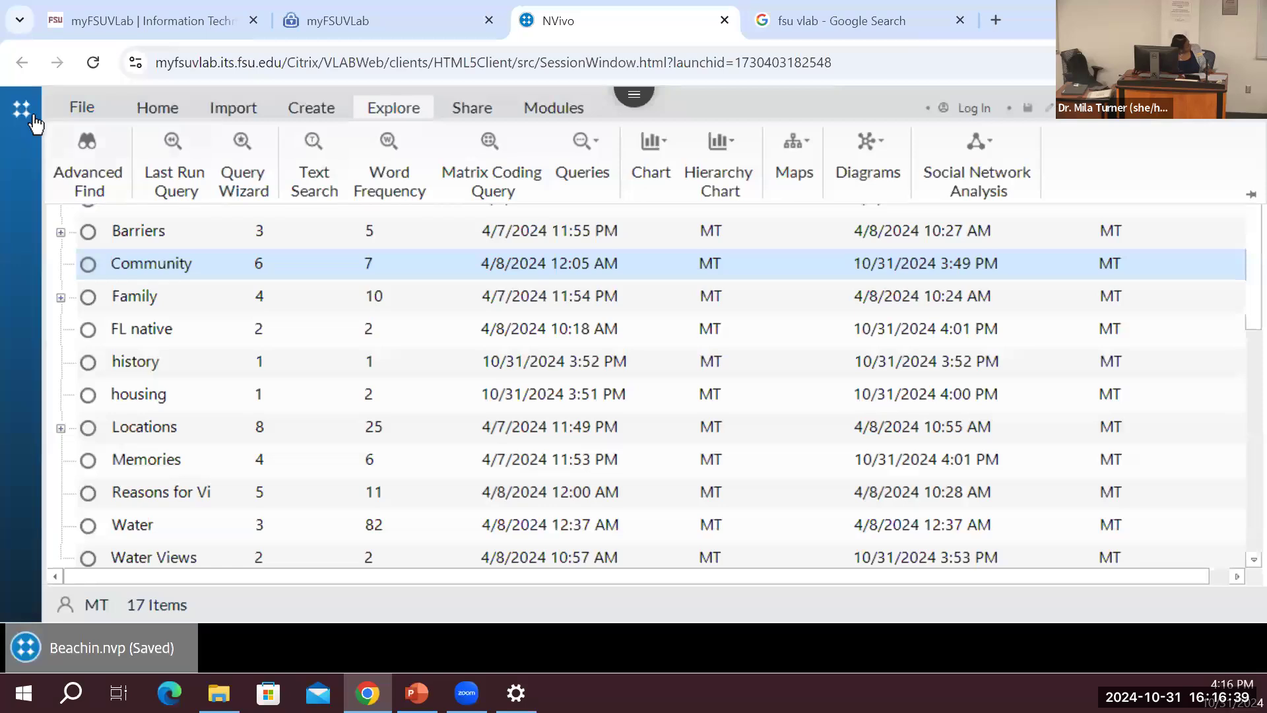
- List the 136 Autocoded Themes in place of the codes
{"action": "left_click", "coordinate": [81, 109]}
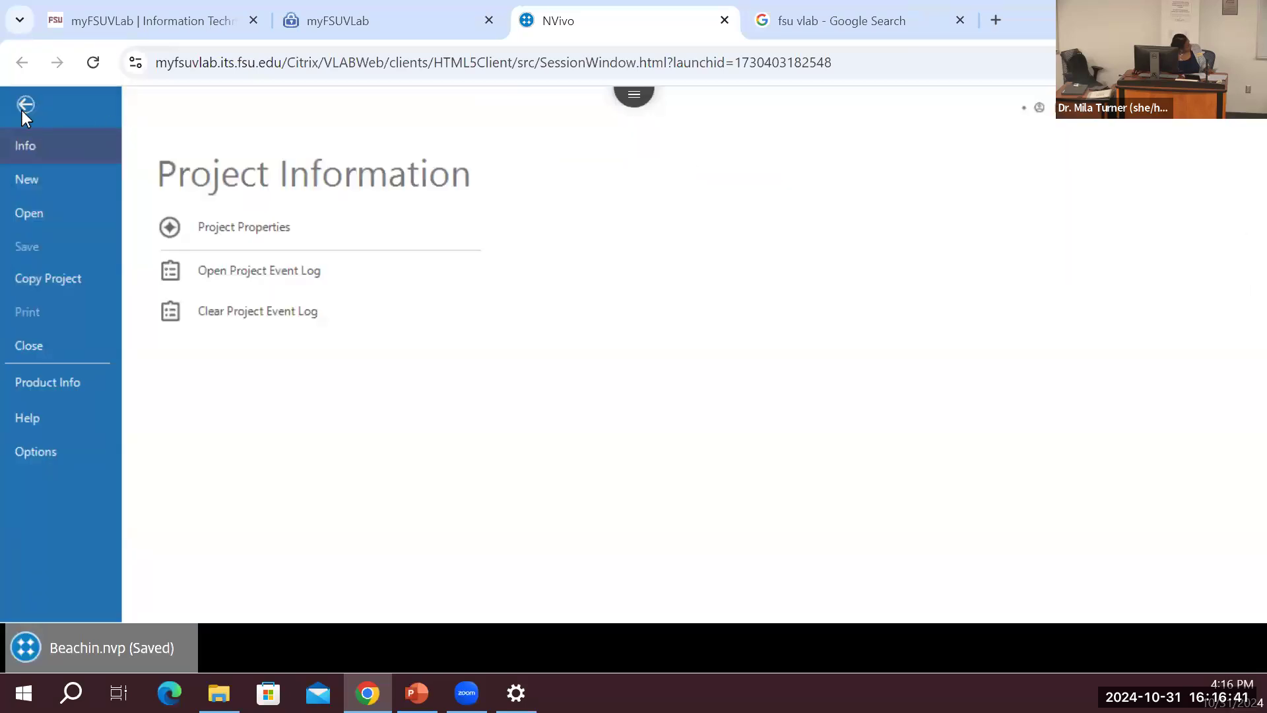
{"action": "left_click", "coordinate": [24, 106]}
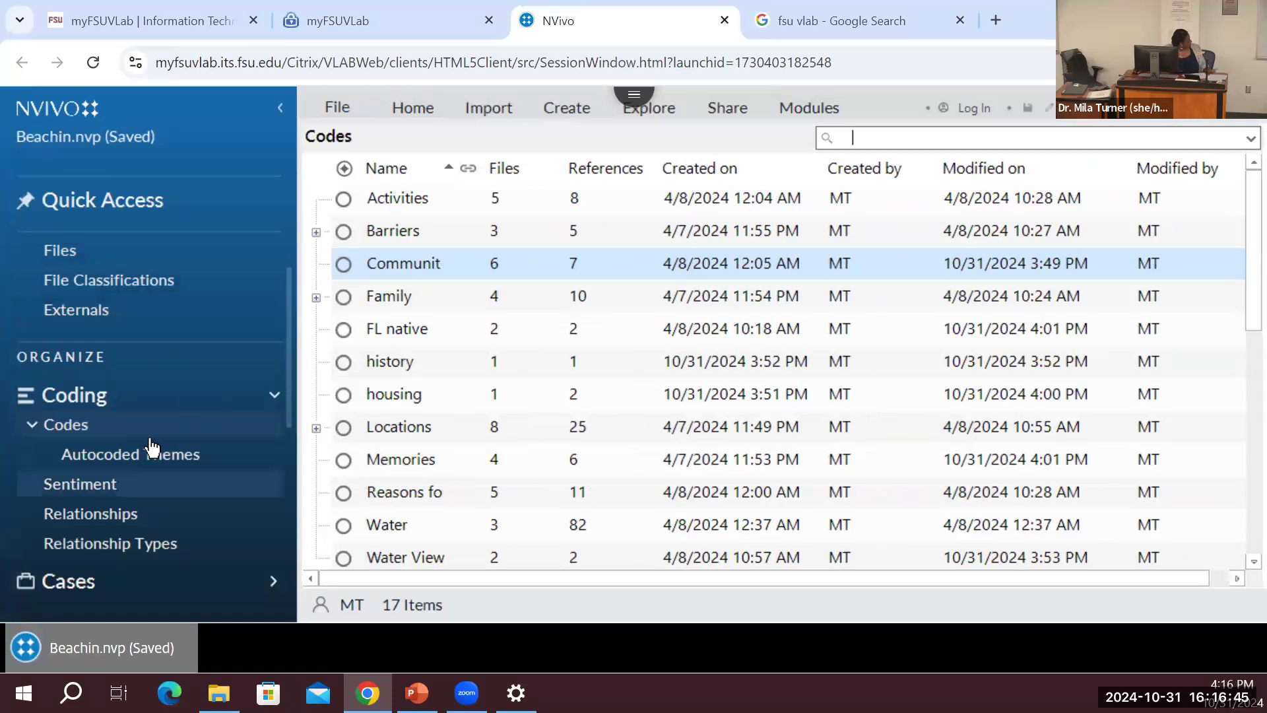
{"action": "left_click", "coordinate": [158, 453]}
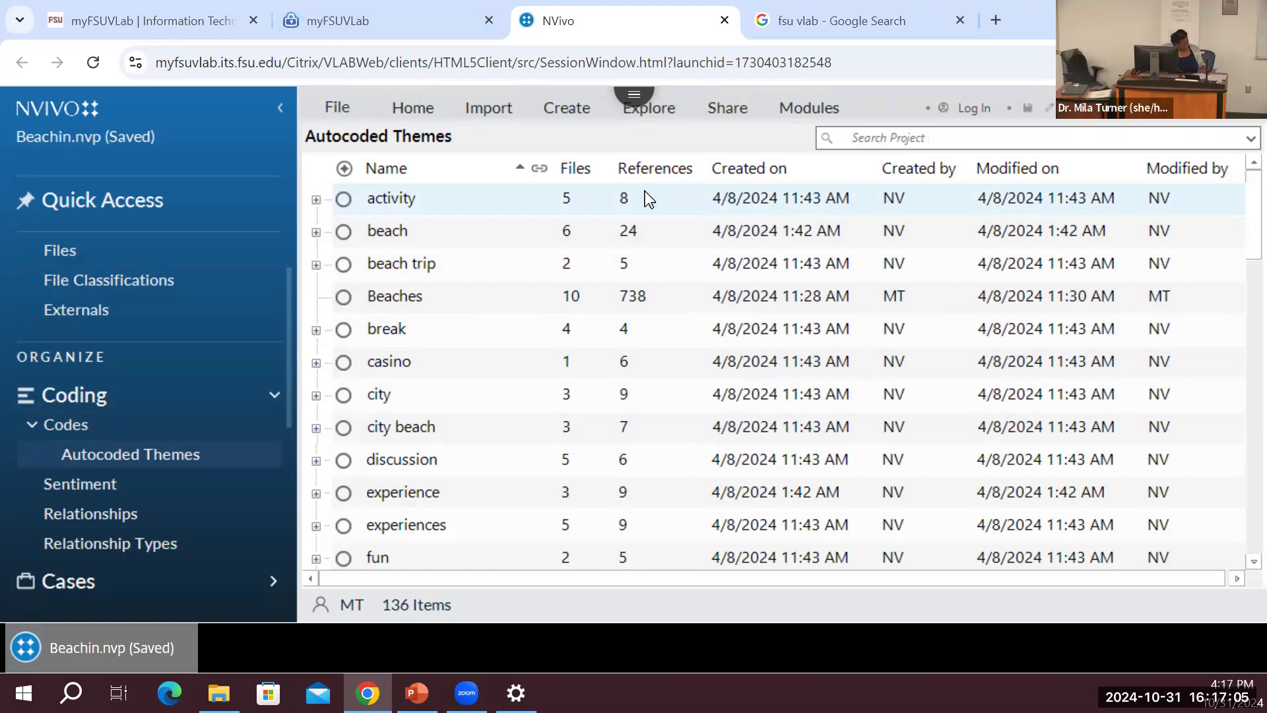
- Return to the Home ribbon and expand the Cases group in the navigation pane
{"action": "left_click", "coordinate": [413, 106]}
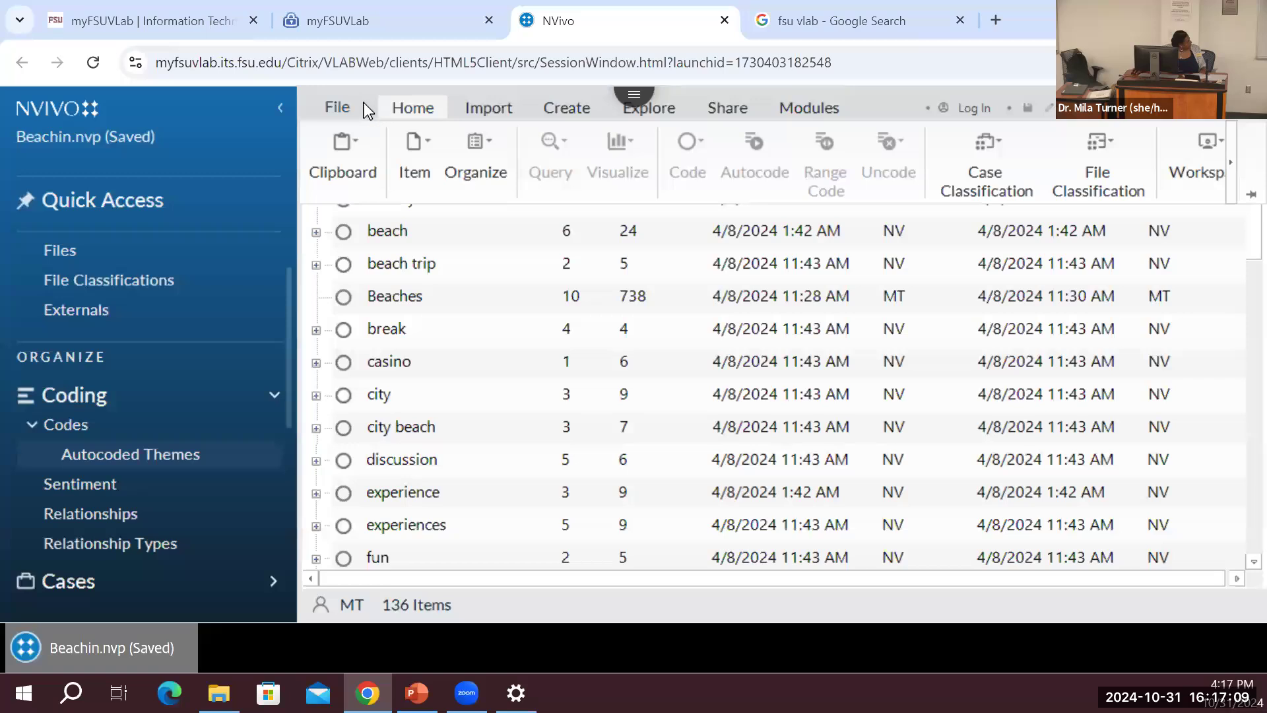
{"action": "scroll", "coordinate": [82, 454], "scroll_direction": "down", "scroll_amount": 3}
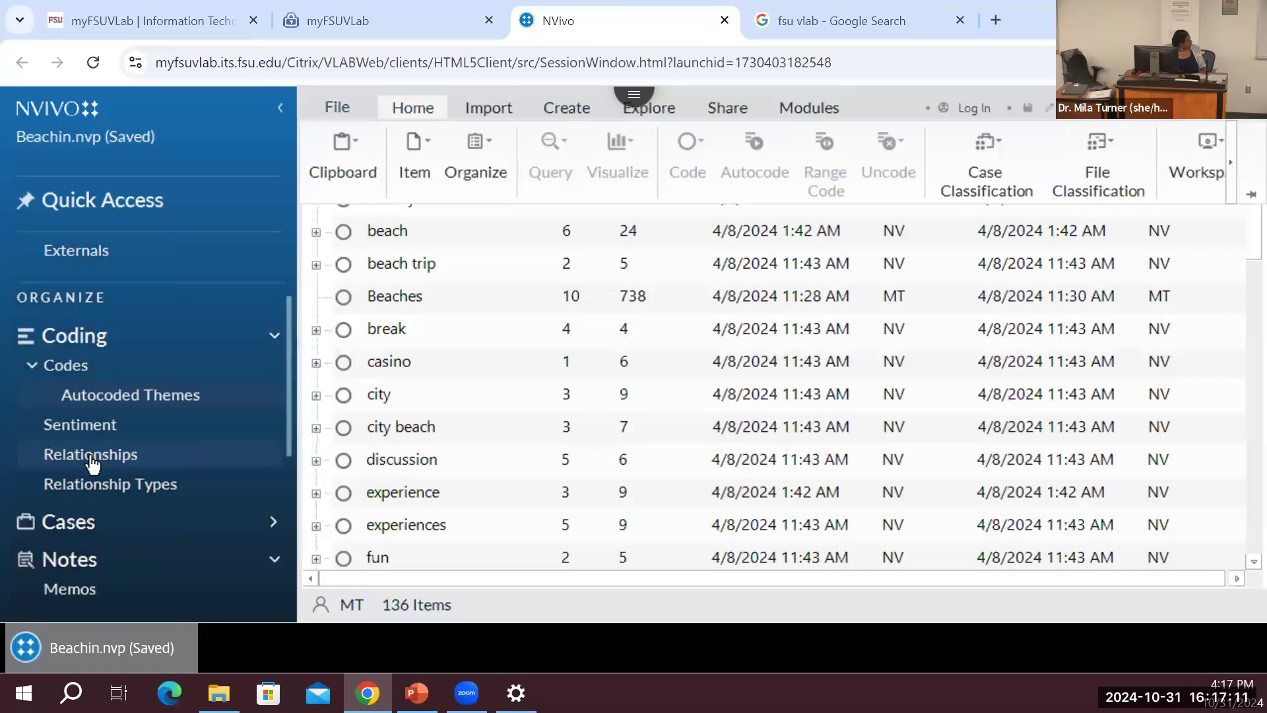
{"action": "scroll", "coordinate": [90, 457], "scroll_direction": "down", "scroll_amount": 2}
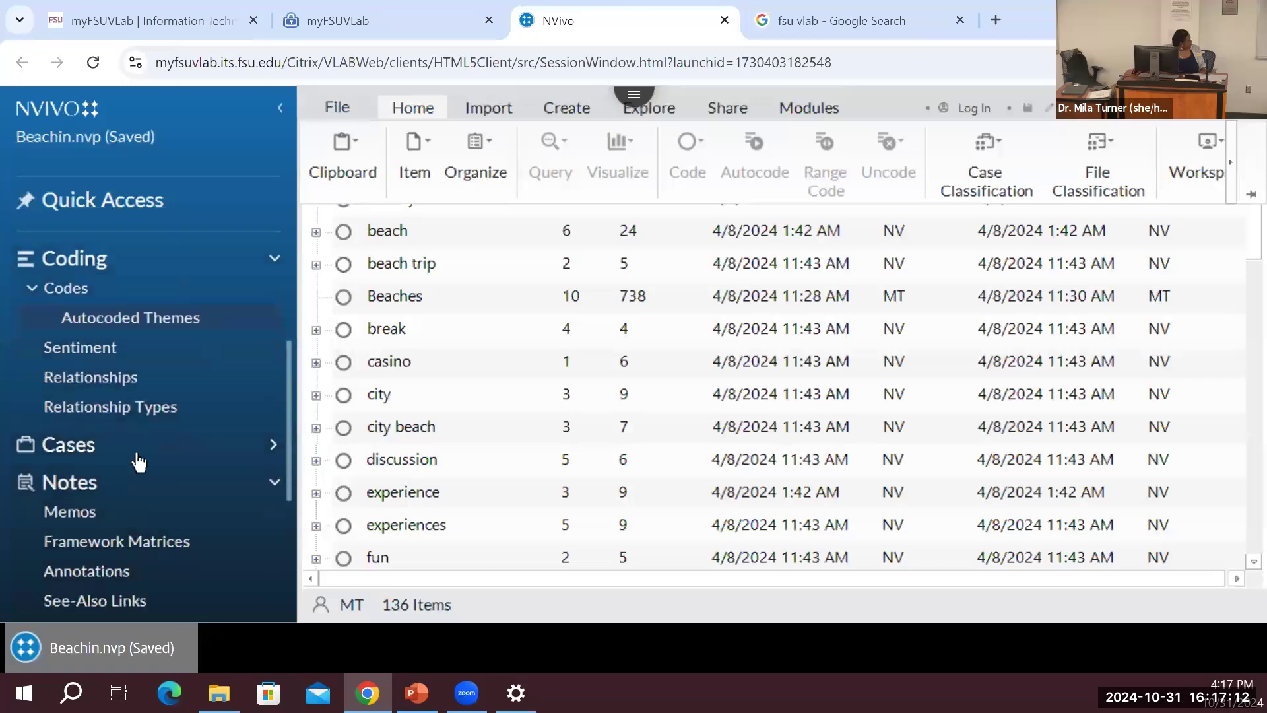
{"action": "left_click", "coordinate": [231, 447]}
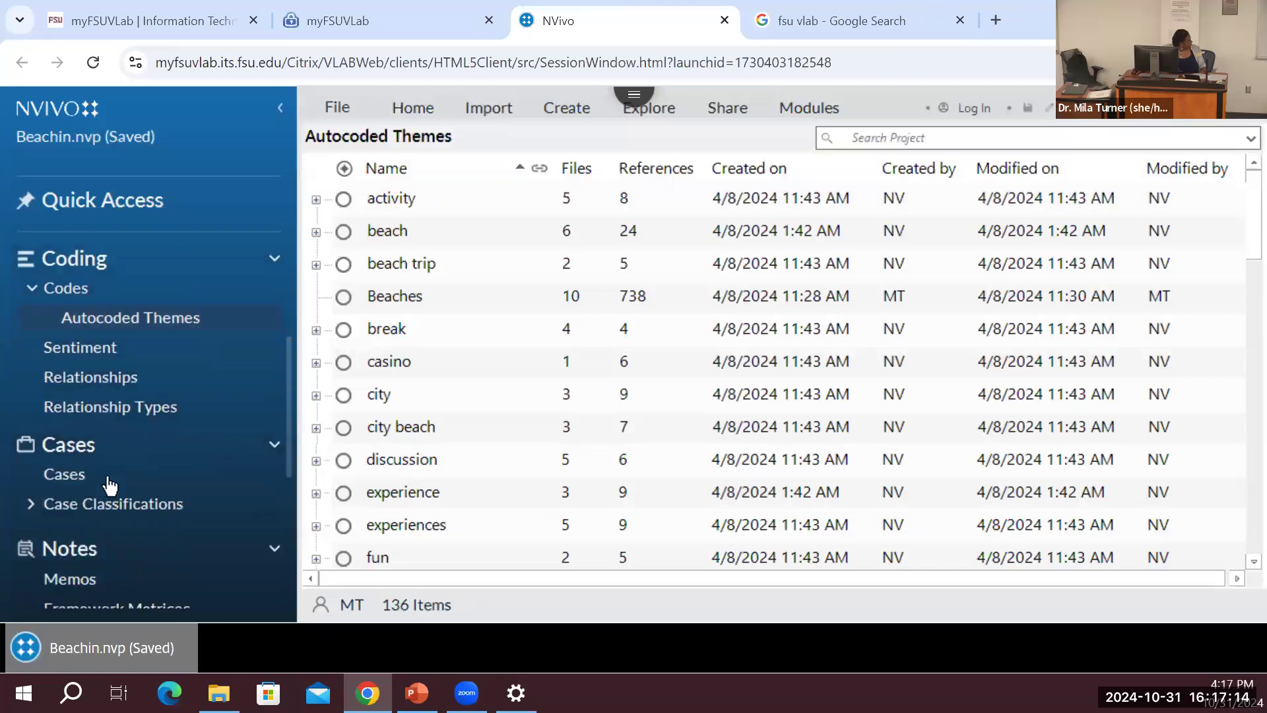
- Expand Case Classifications, list the 9 Interviews cases, and open the Tiffany_Recording transcript
{"action": "left_click", "coordinate": [53, 505]}
{"action": "scroll", "coordinate": [109, 462], "scroll_direction": "down", "scroll_amount": 3}
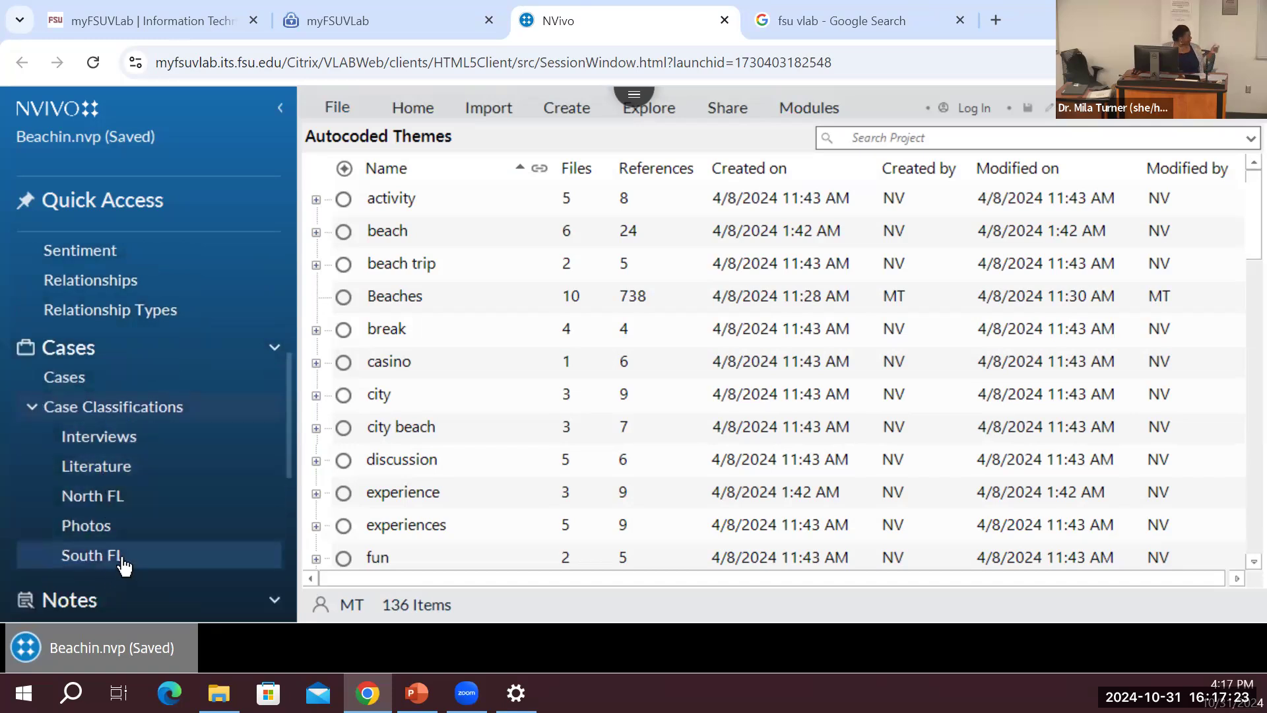
{"action": "left_click", "coordinate": [93, 437]}
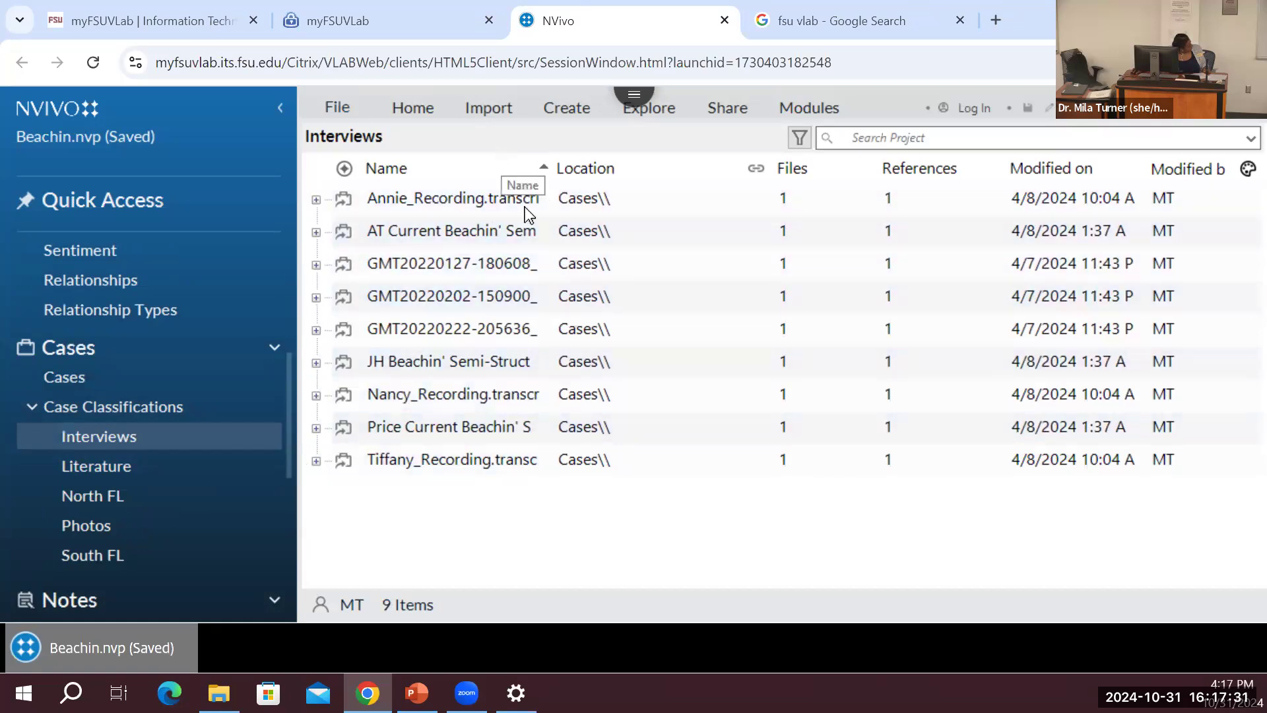
{"action": "double_click", "coordinate": [465, 457]}
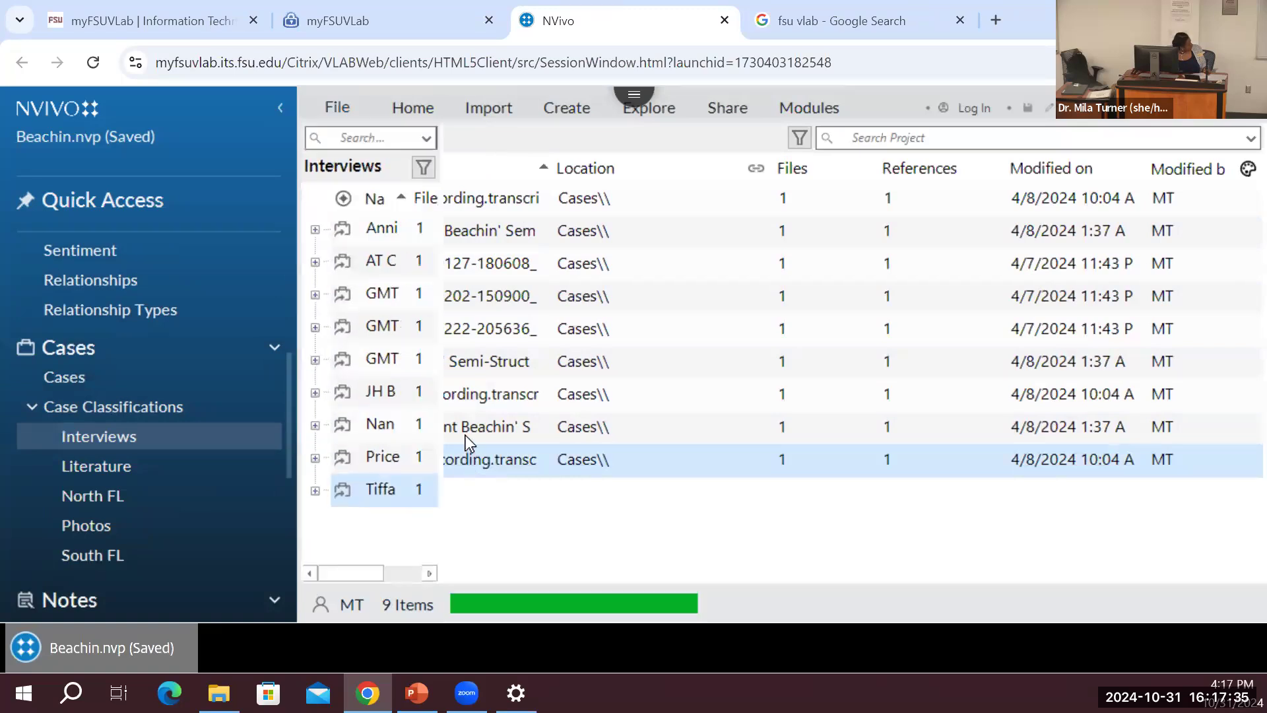
{"action": "scroll", "coordinate": [529, 282], "scroll_direction": "down", "scroll_amount": 5}
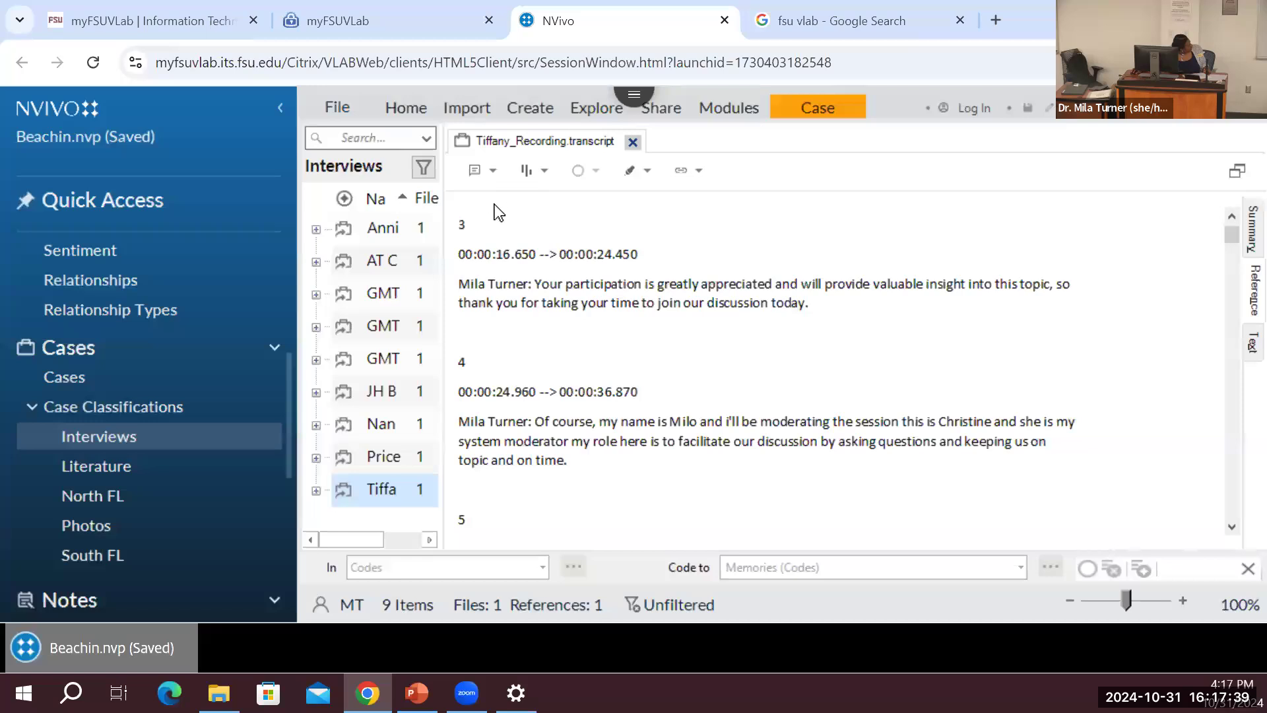
- Collapse the navigation pane beside the Tiffany_Recording transcript and browse the Create, Explore and Case ribbons
{"action": "left_click", "coordinate": [281, 107]}
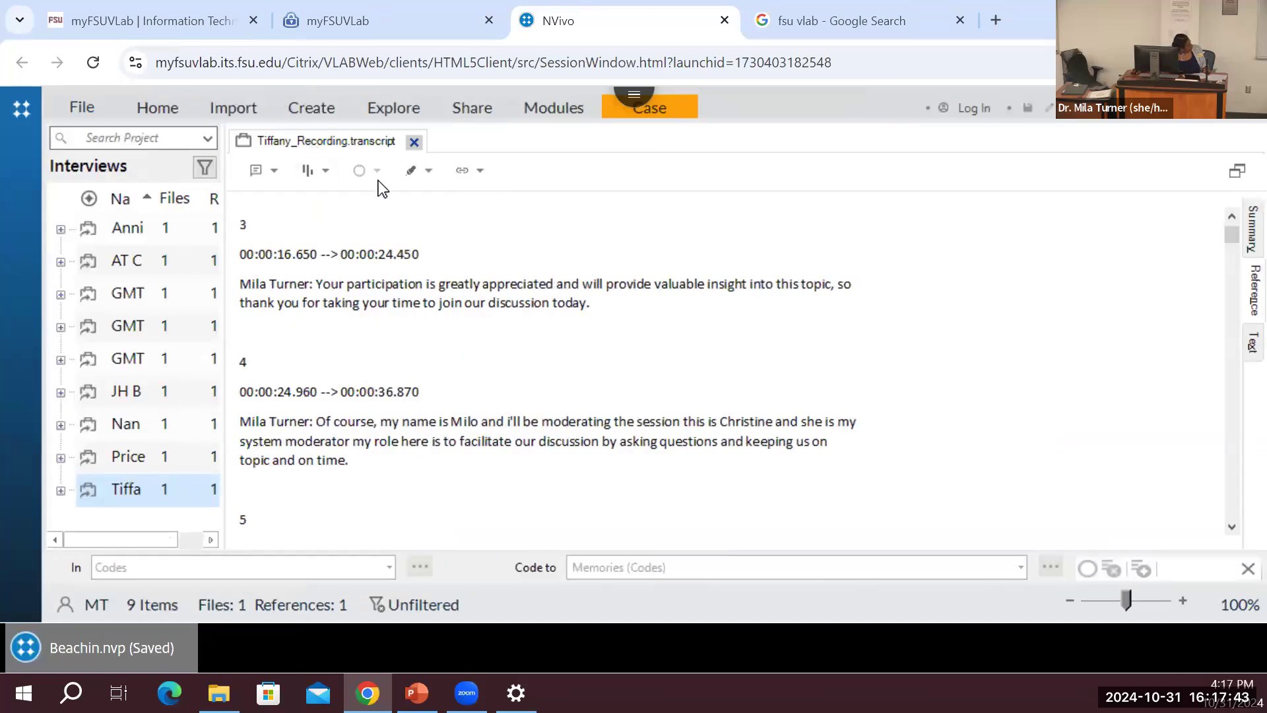
{"action": "left_click", "coordinate": [330, 103]}
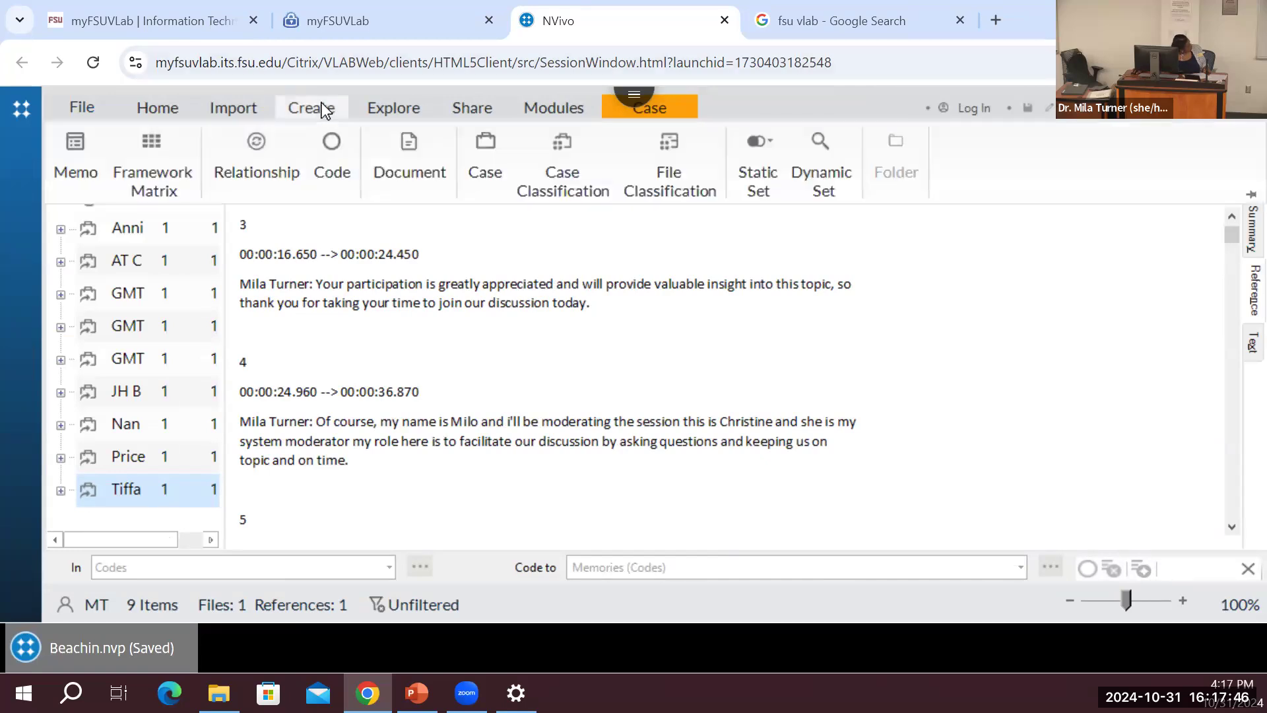
{"action": "left_click", "coordinate": [404, 112]}
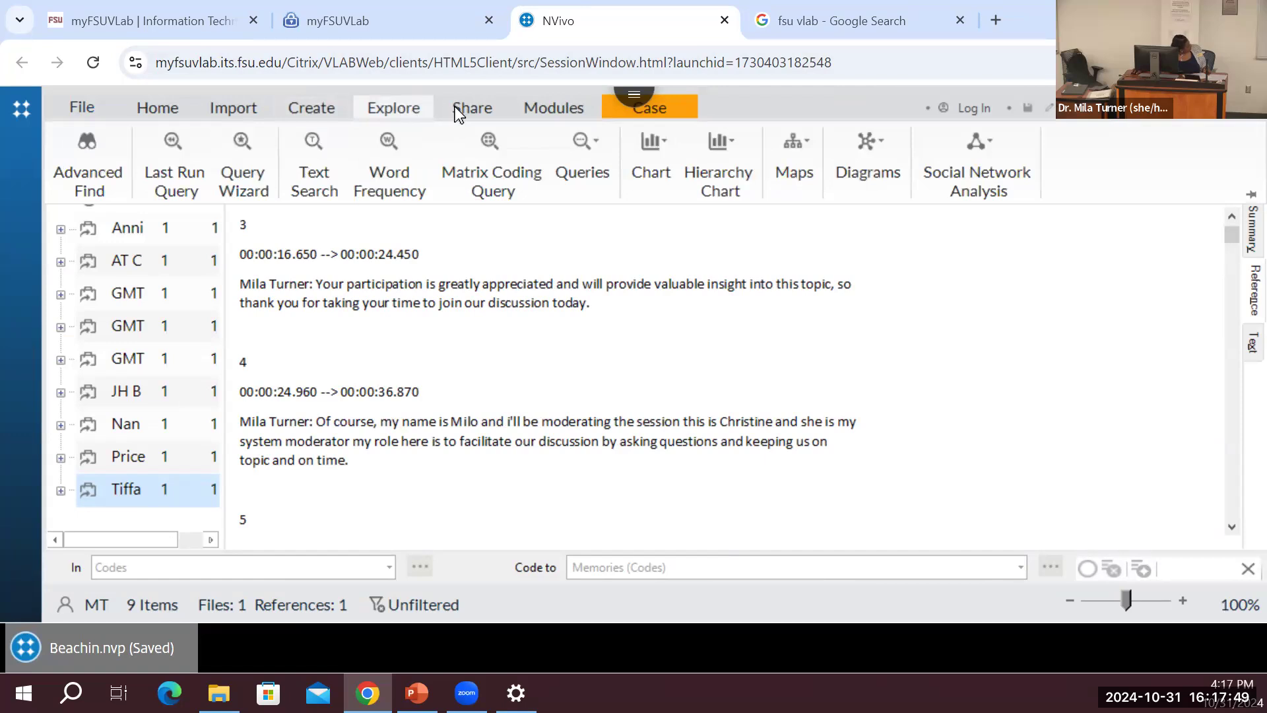
{"action": "left_click", "coordinate": [664, 106]}
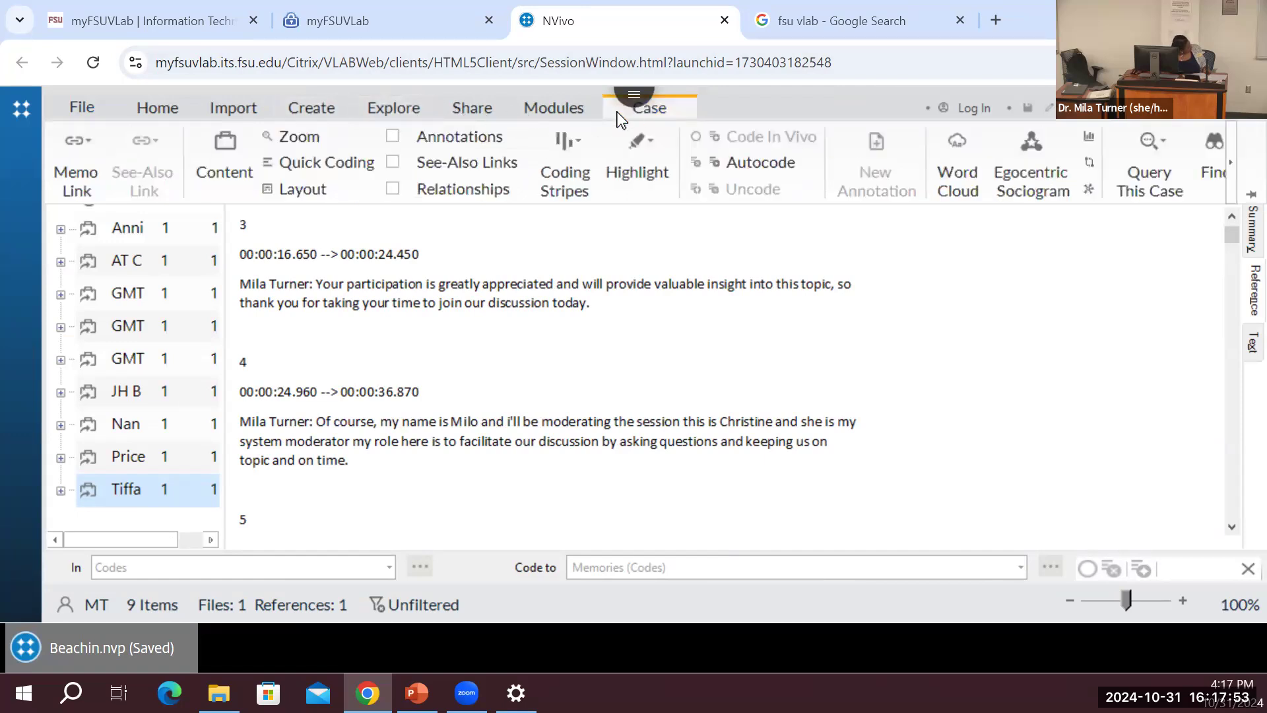
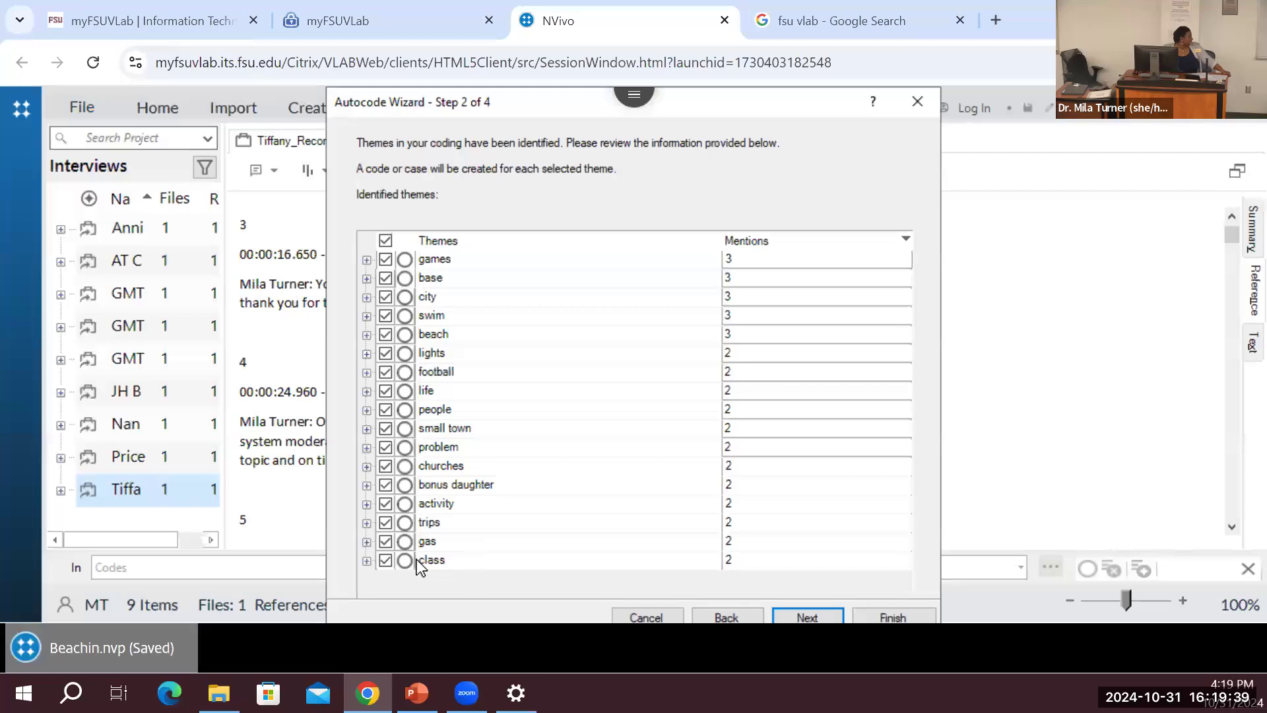
- Exclude the gas, class and bonus daughter themes from autocoding and advance to Step 3
{"action": "left_click", "coordinate": [385, 541]}
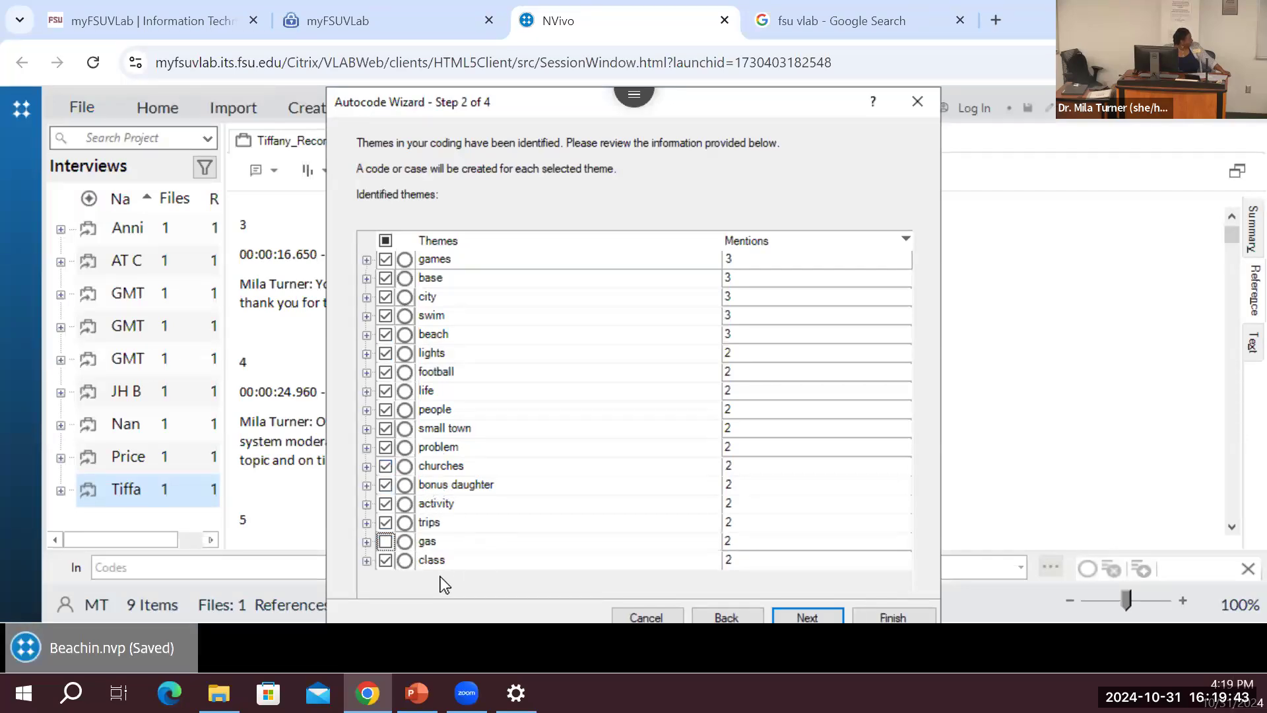
{"action": "left_click", "coordinate": [386, 561]}
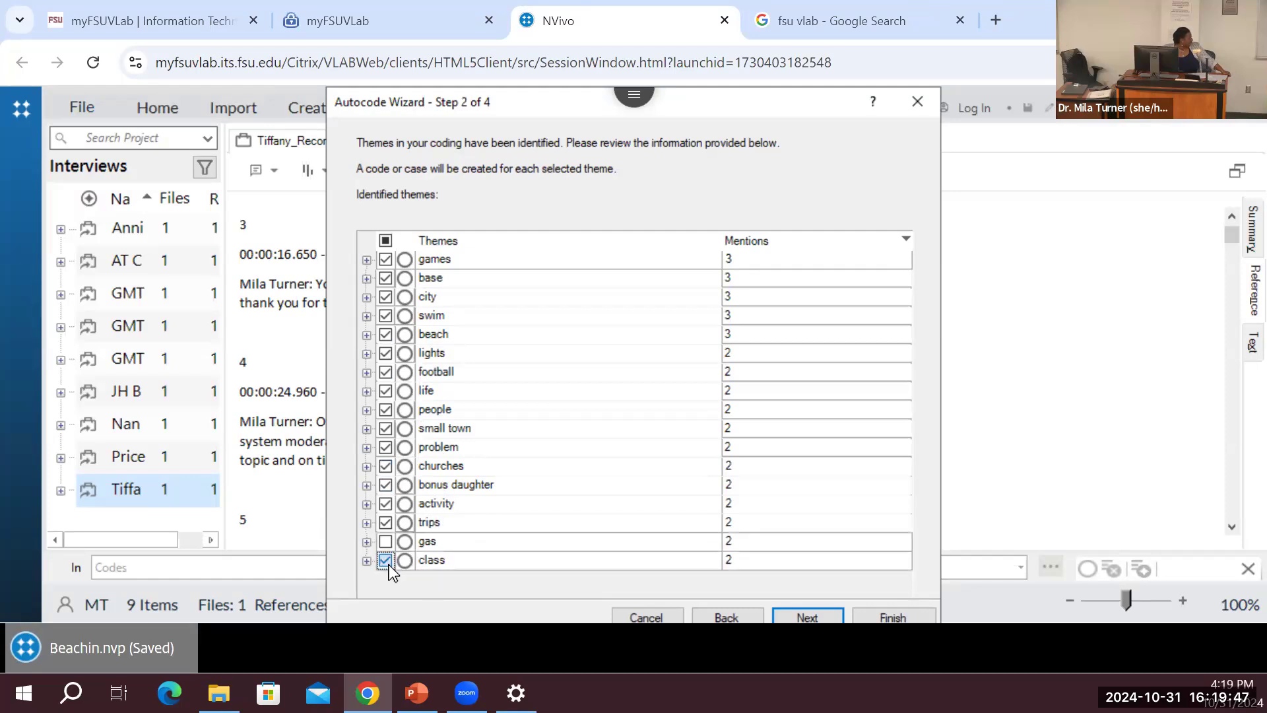
{"action": "left_click", "coordinate": [386, 486]}
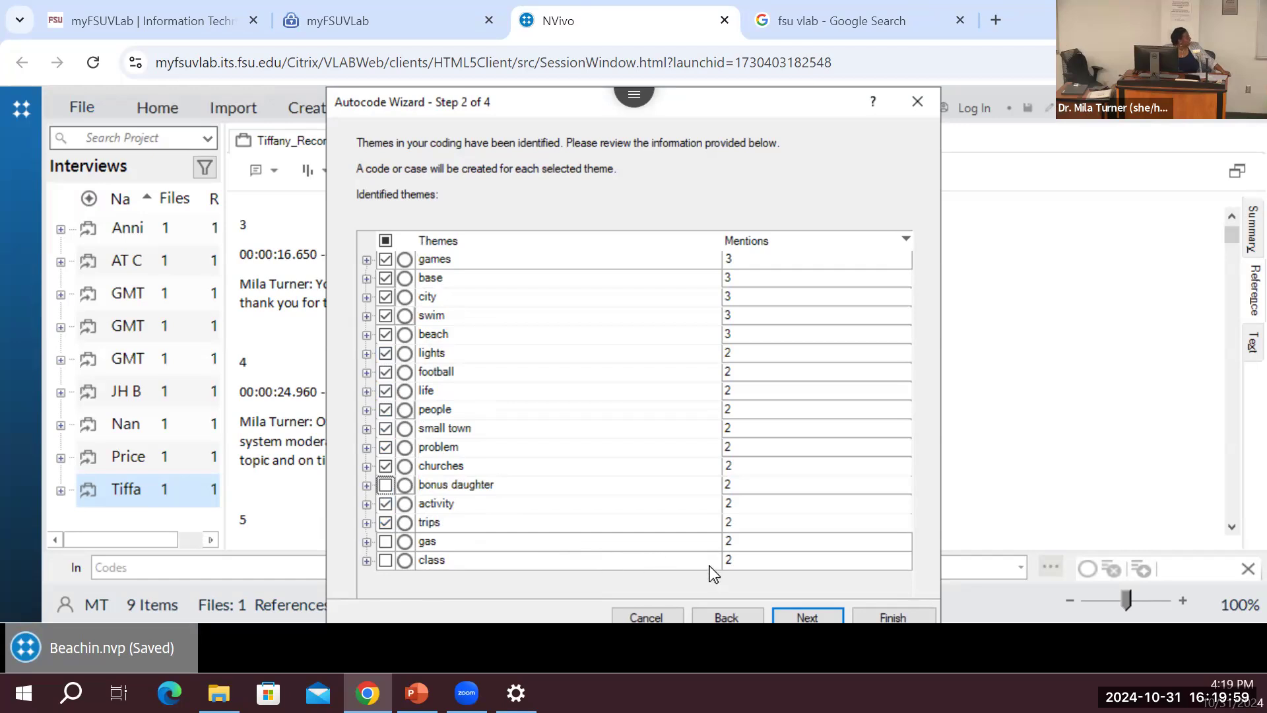
{"action": "left_click", "coordinate": [811, 616]}
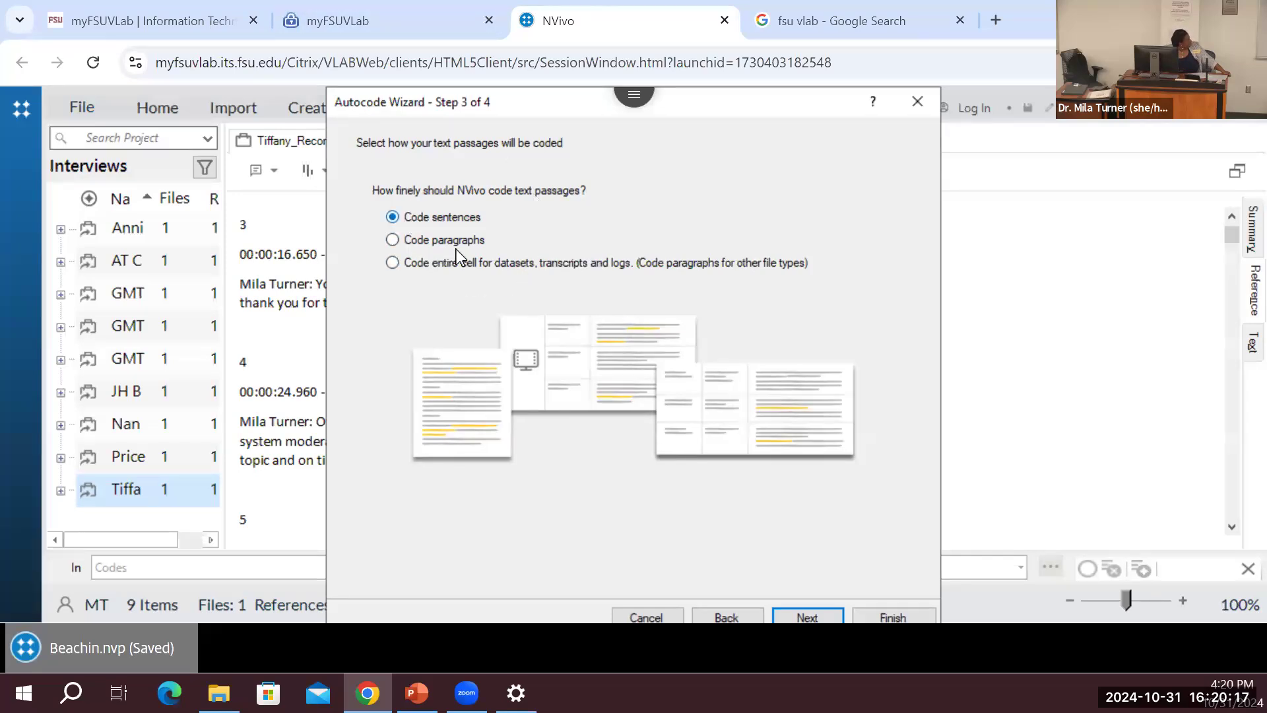
- Keep sentence-level coding and the Autocoded Themes location, then finish the theme autocoding
{"action": "left_click", "coordinate": [807, 616]}
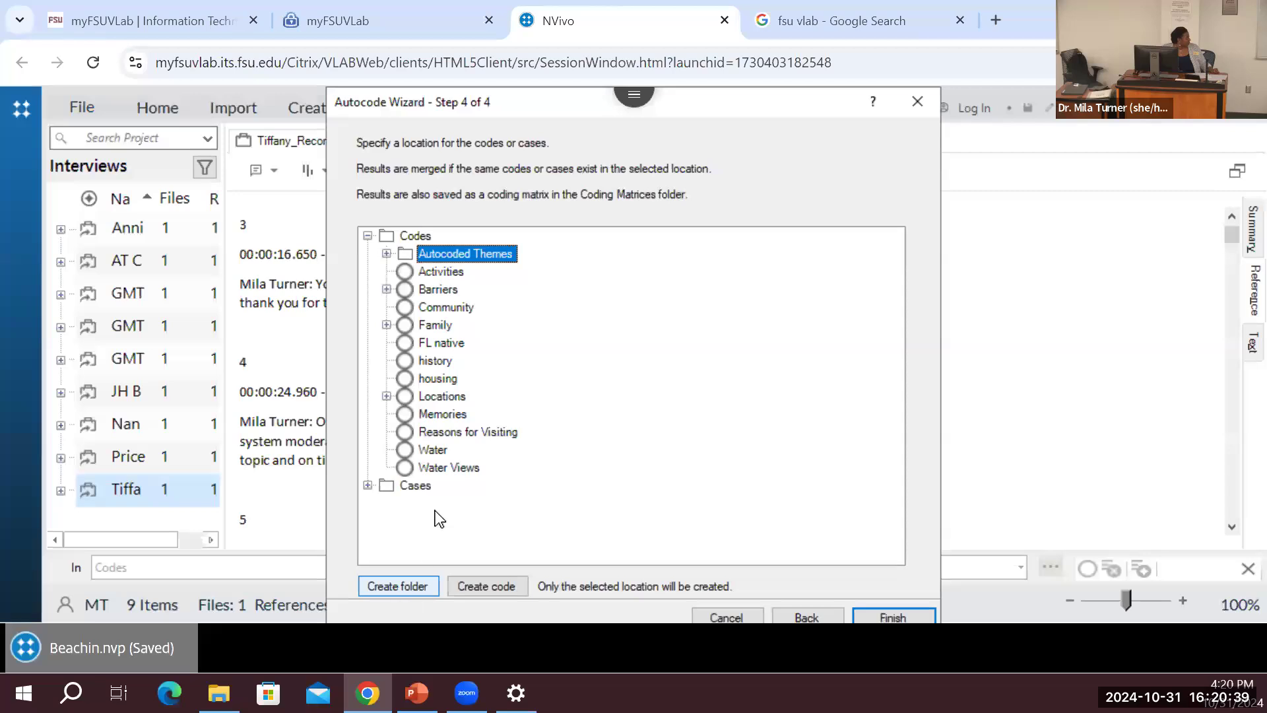
{"action": "left_click", "coordinate": [877, 611]}
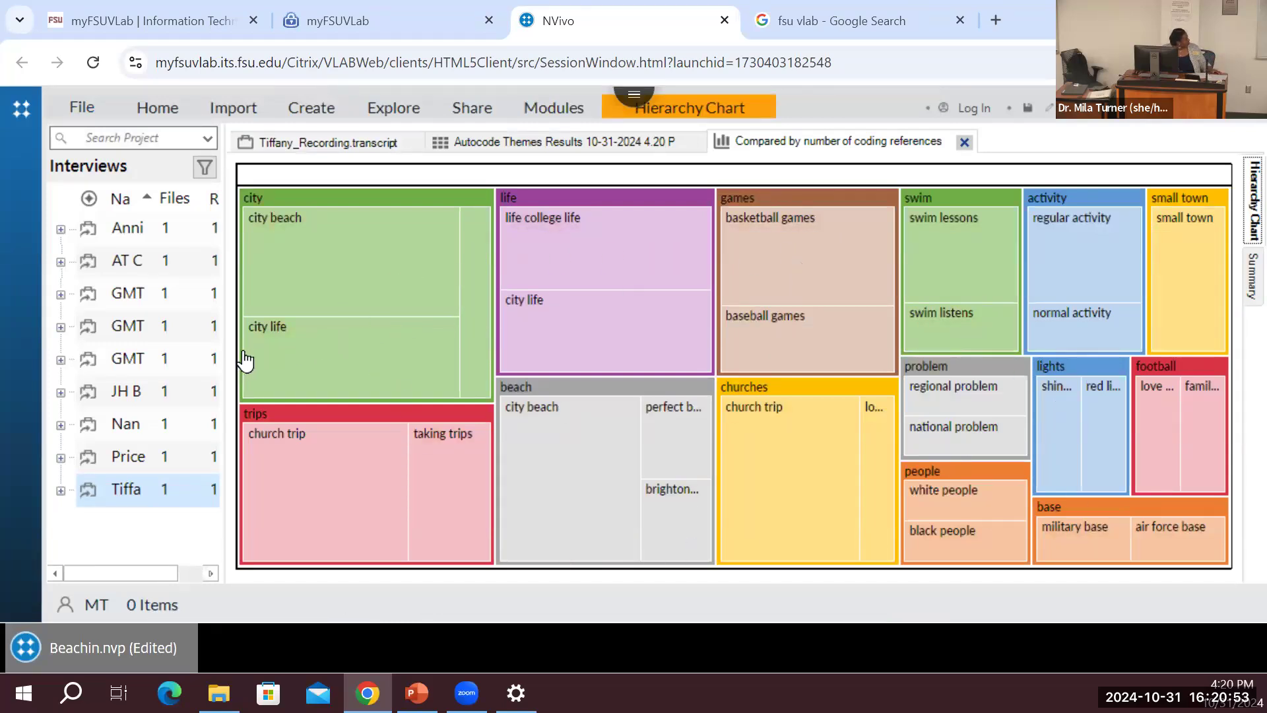
- Widen the Interviews panel and review the theme chart's summary table of coding reference counts
{"action": "left_click_drag", "start_coordinate": [237, 350], "coordinate": [261, 344]}
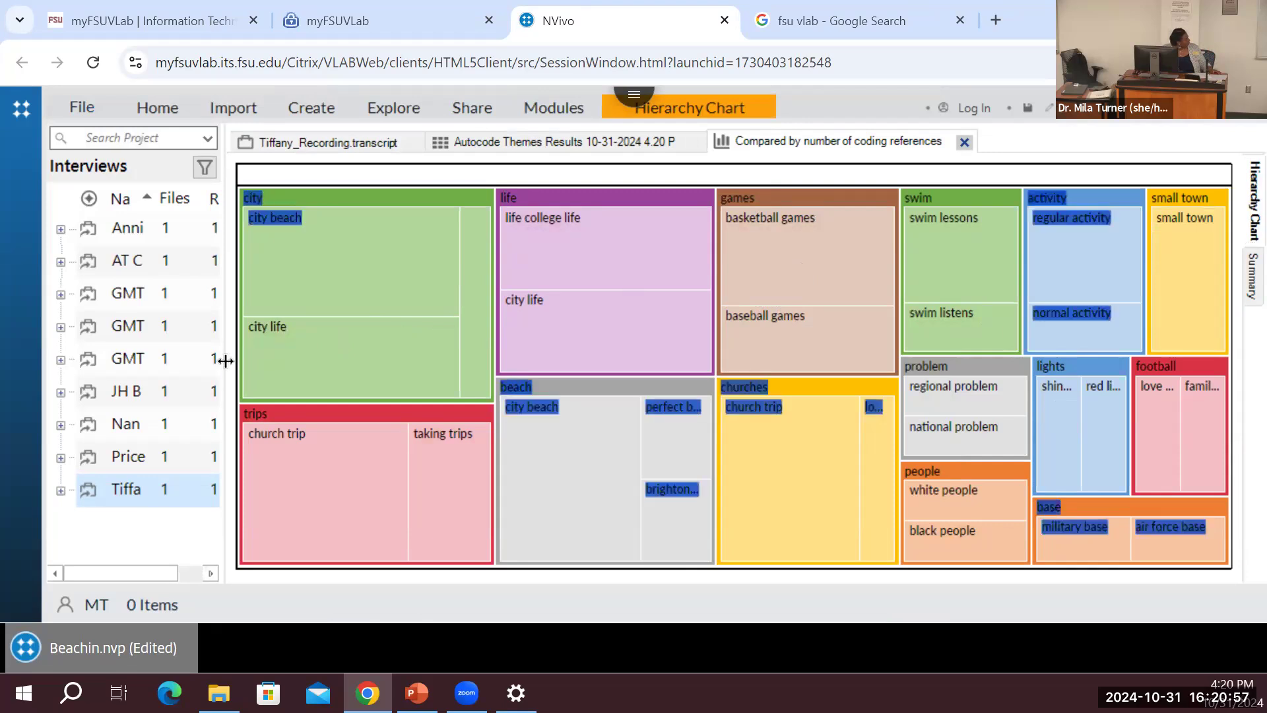
{"action": "left_click_drag", "start_coordinate": [227, 359], "coordinate": [330, 349]}
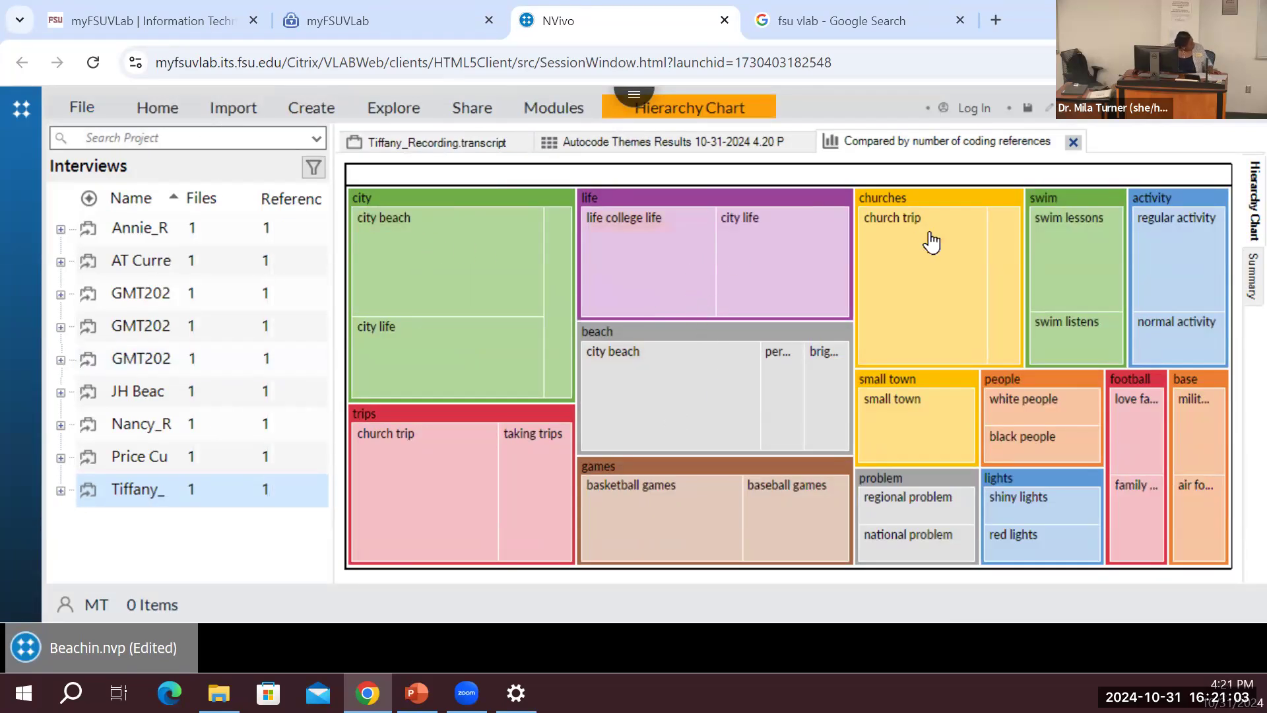
{"action": "left_click", "coordinate": [1237, 271]}
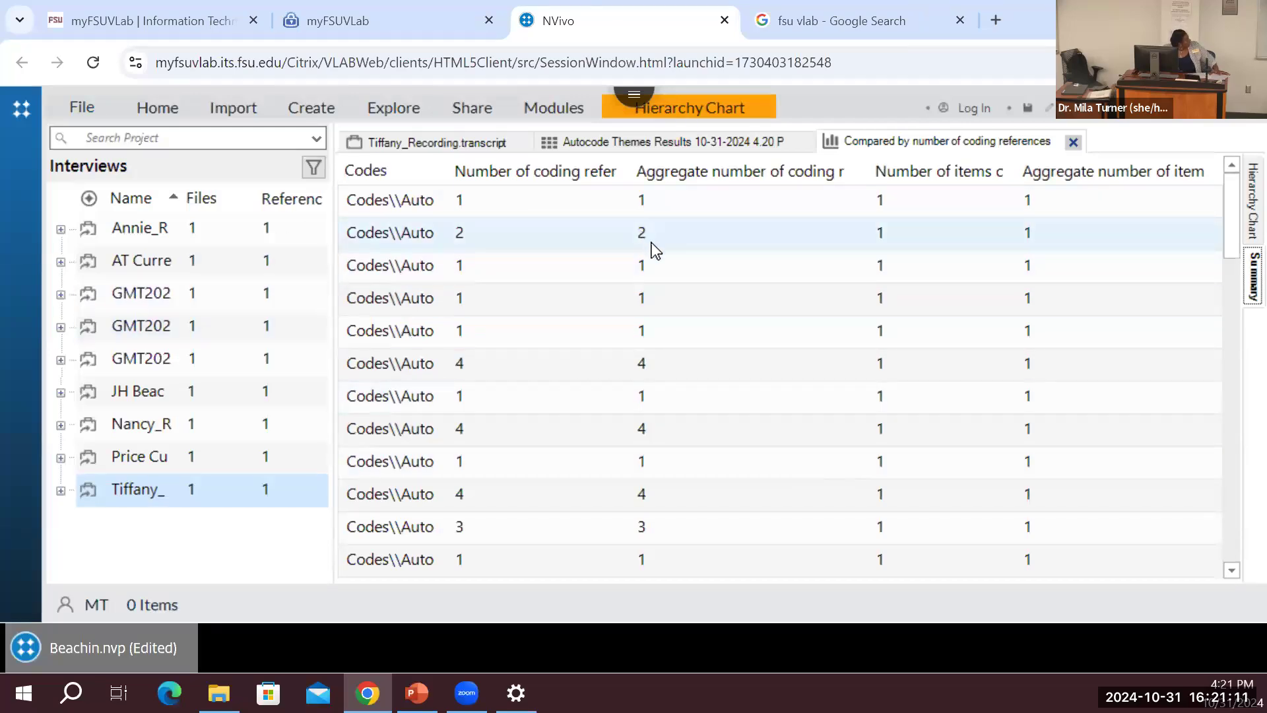
{"action": "scroll", "coordinate": [662, 252], "scroll_direction": "down", "scroll_amount": 10}
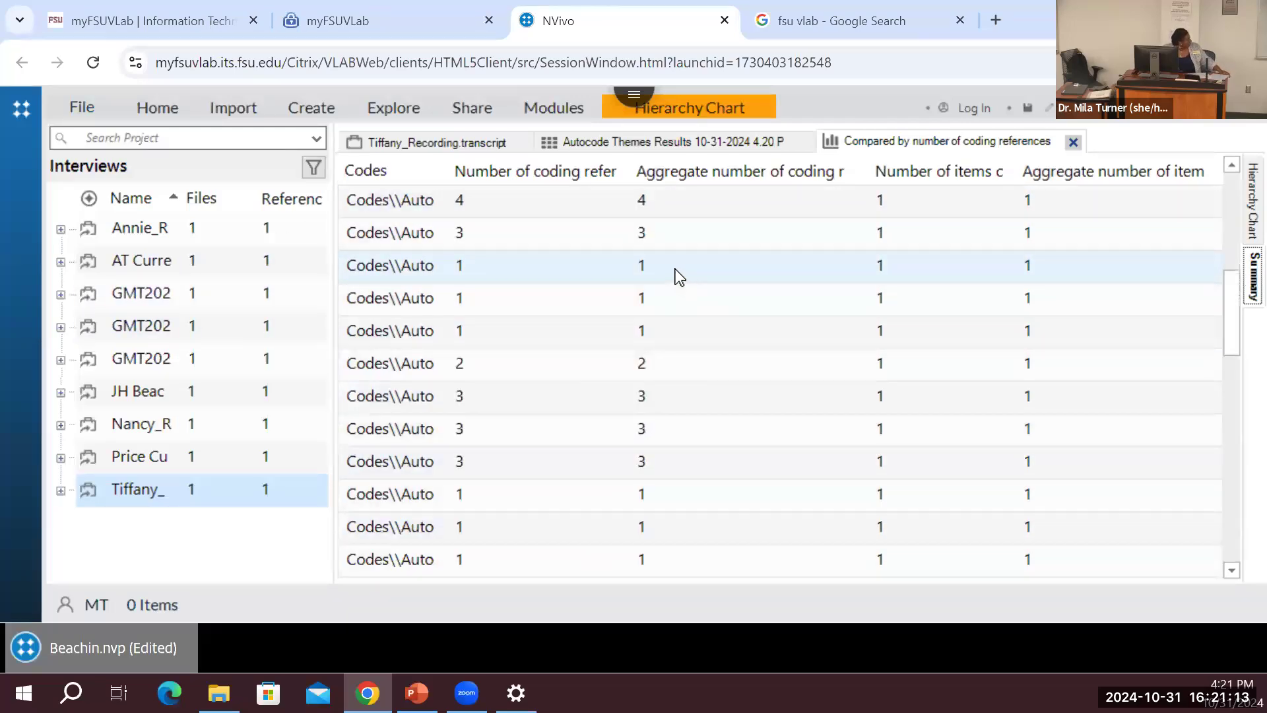
{"action": "scroll", "coordinate": [662, 266], "scroll_direction": "up", "scroll_amount": 10}
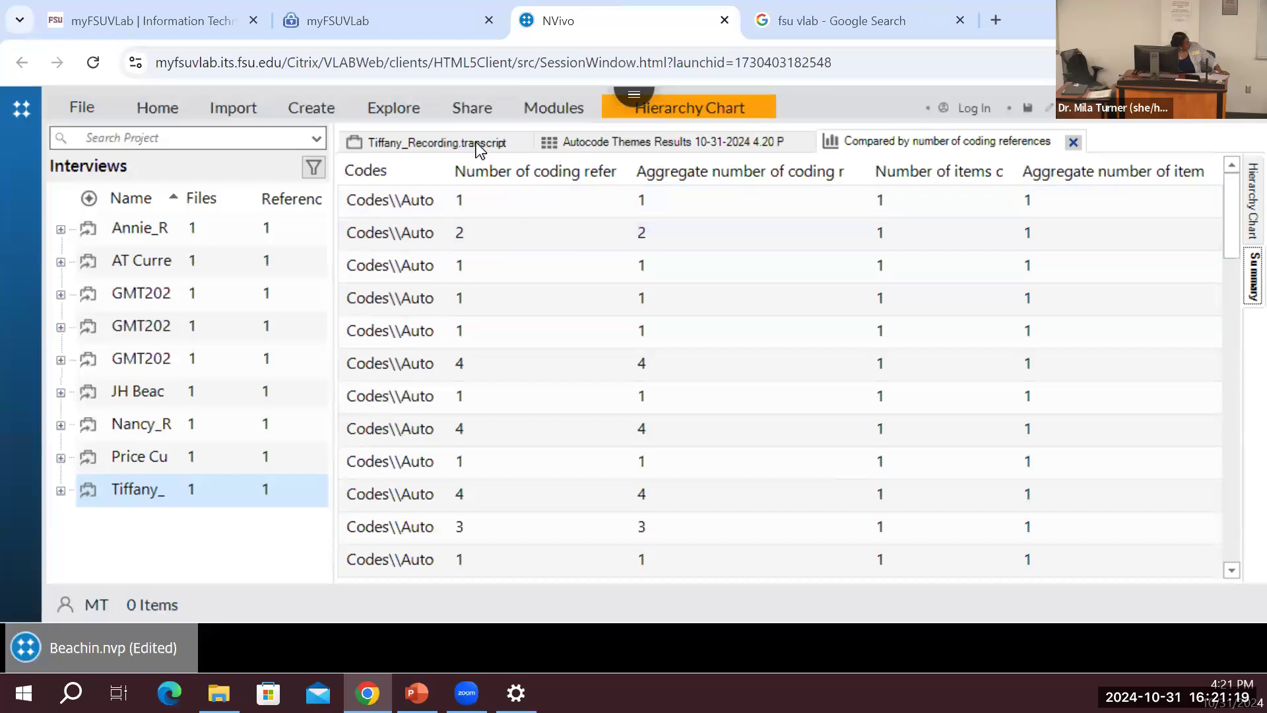
- Show all coding stripes on the Tiffany_Recording transcript and widen the stripes panel
{"action": "left_click", "coordinate": [456, 144]}
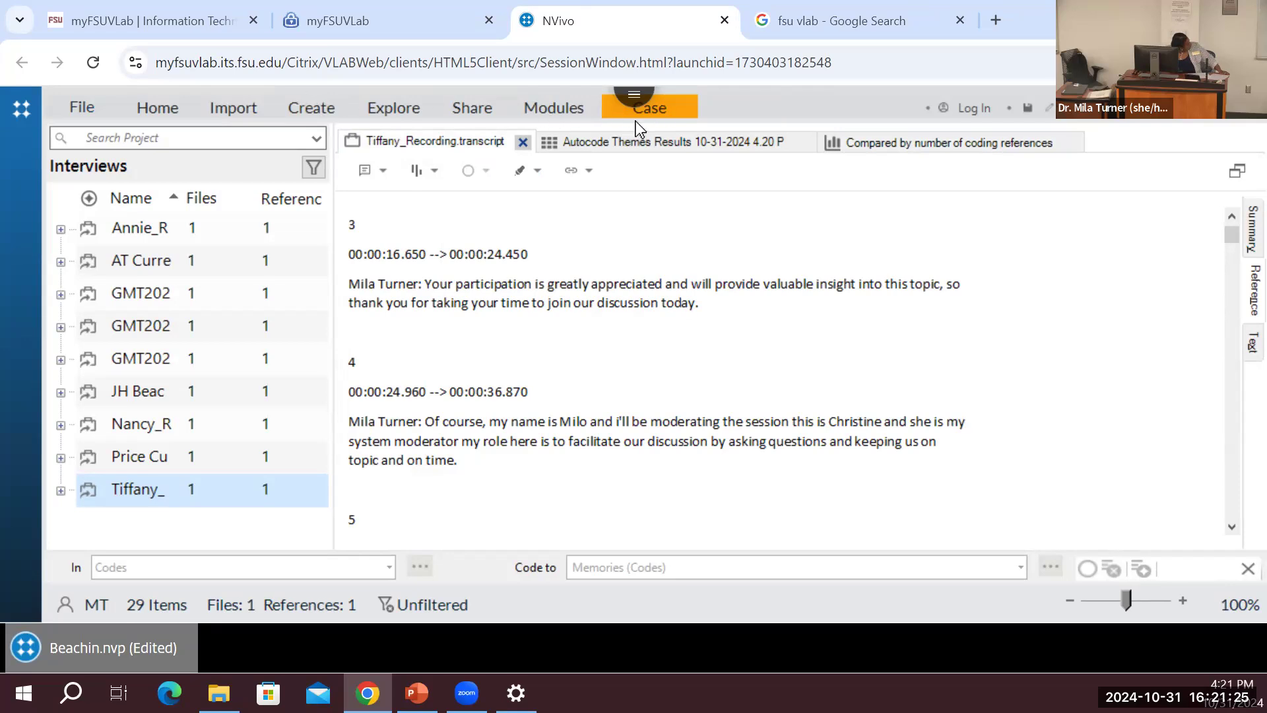
{"action": "left_click", "coordinate": [667, 108]}
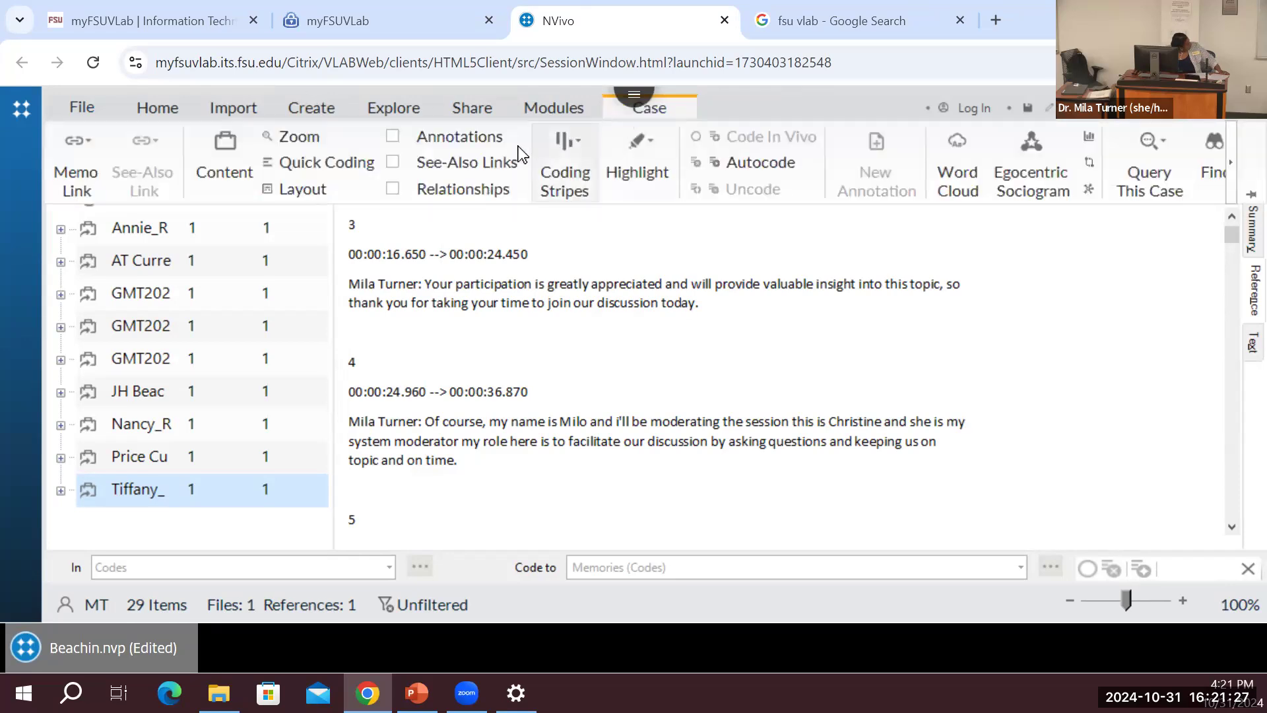
{"action": "left_click", "coordinate": [548, 173]}
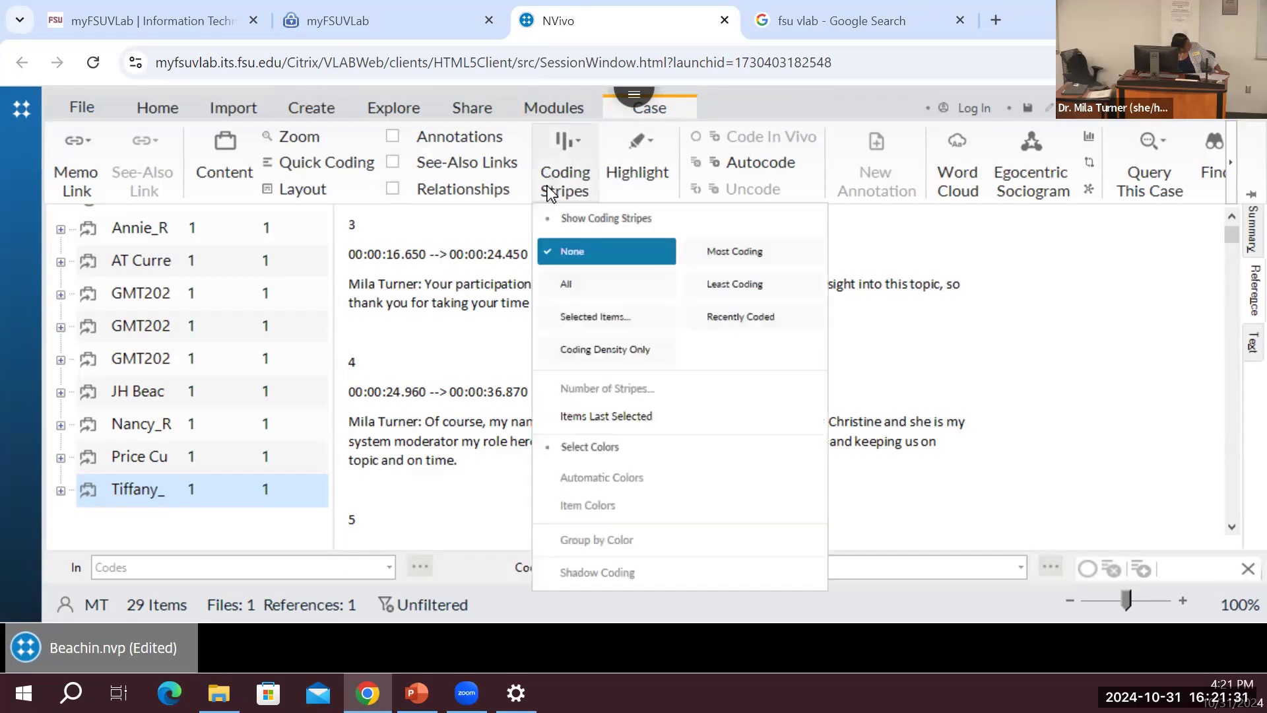
{"action": "left_click", "coordinate": [560, 285]}
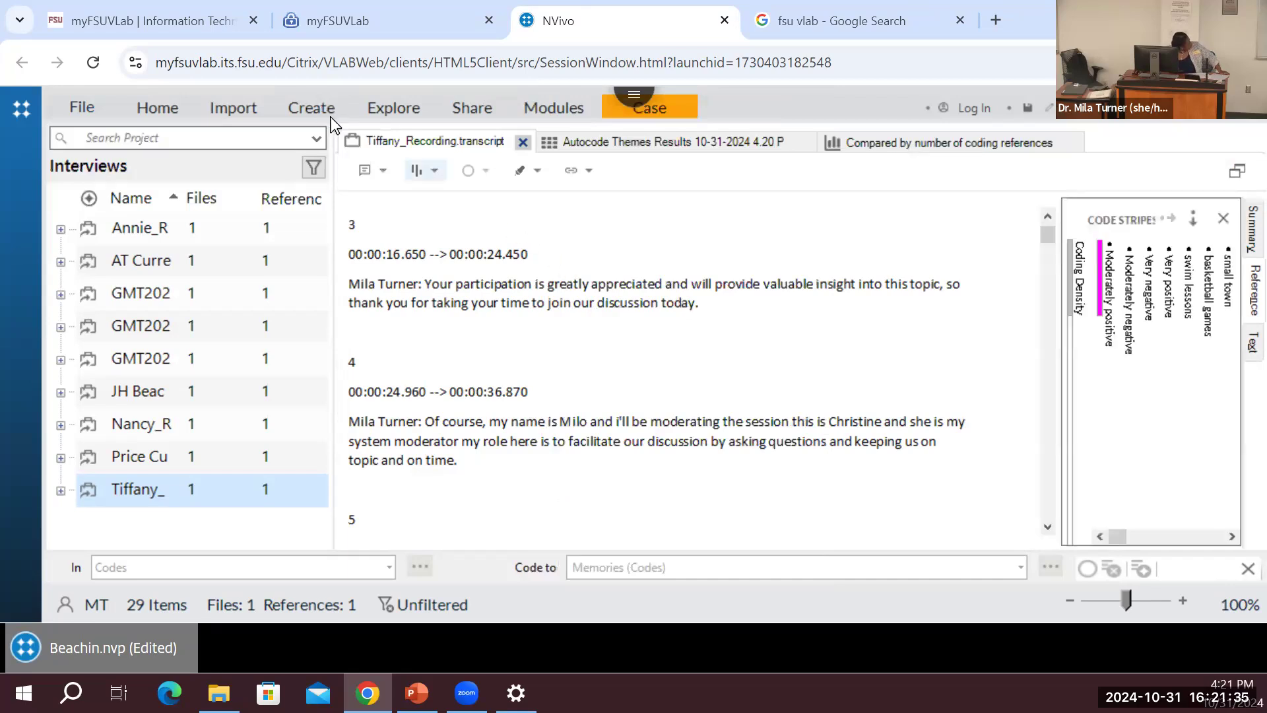
{"action": "left_click_drag", "start_coordinate": [1063, 429], "coordinate": [797, 481]}
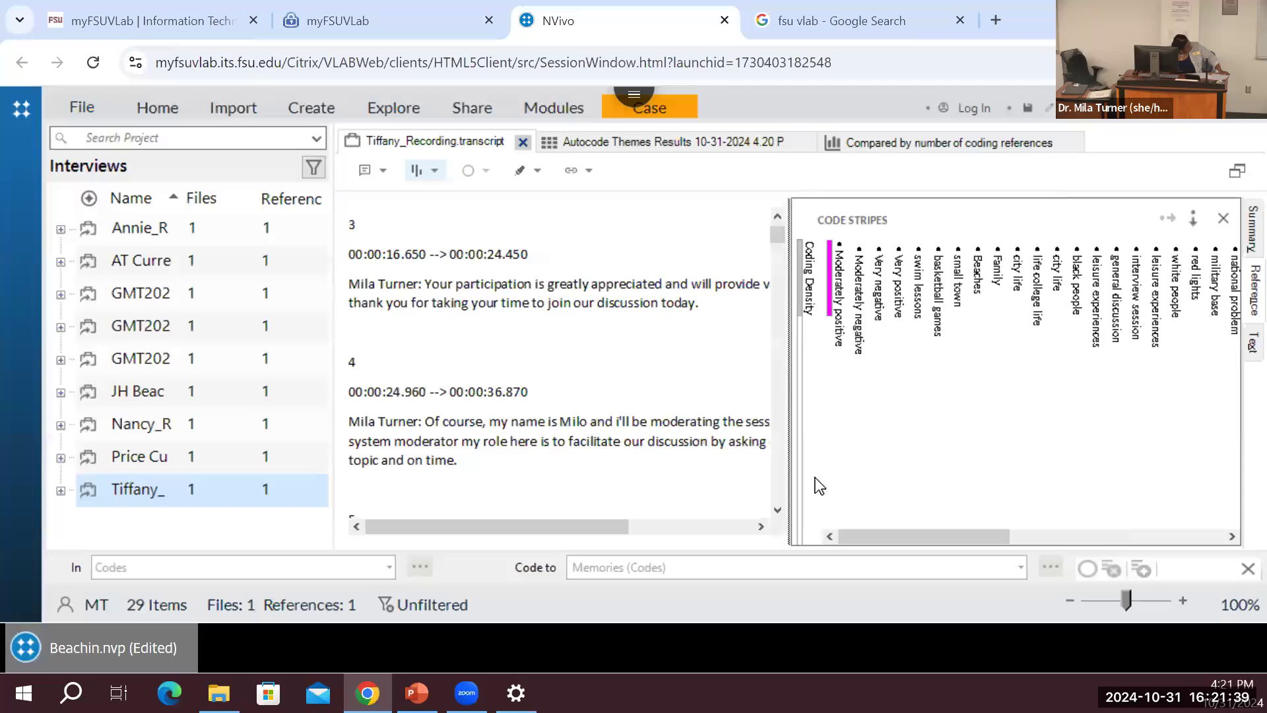
{"action": "left_click_drag", "start_coordinate": [971, 535], "coordinate": [897, 564]}
- Open the Autocode Themes Results matrix and scroll across its theme columns, with beach at 3
{"action": "left_click", "coordinate": [872, 141]}
{"action": "left_click", "coordinate": [702, 144]}
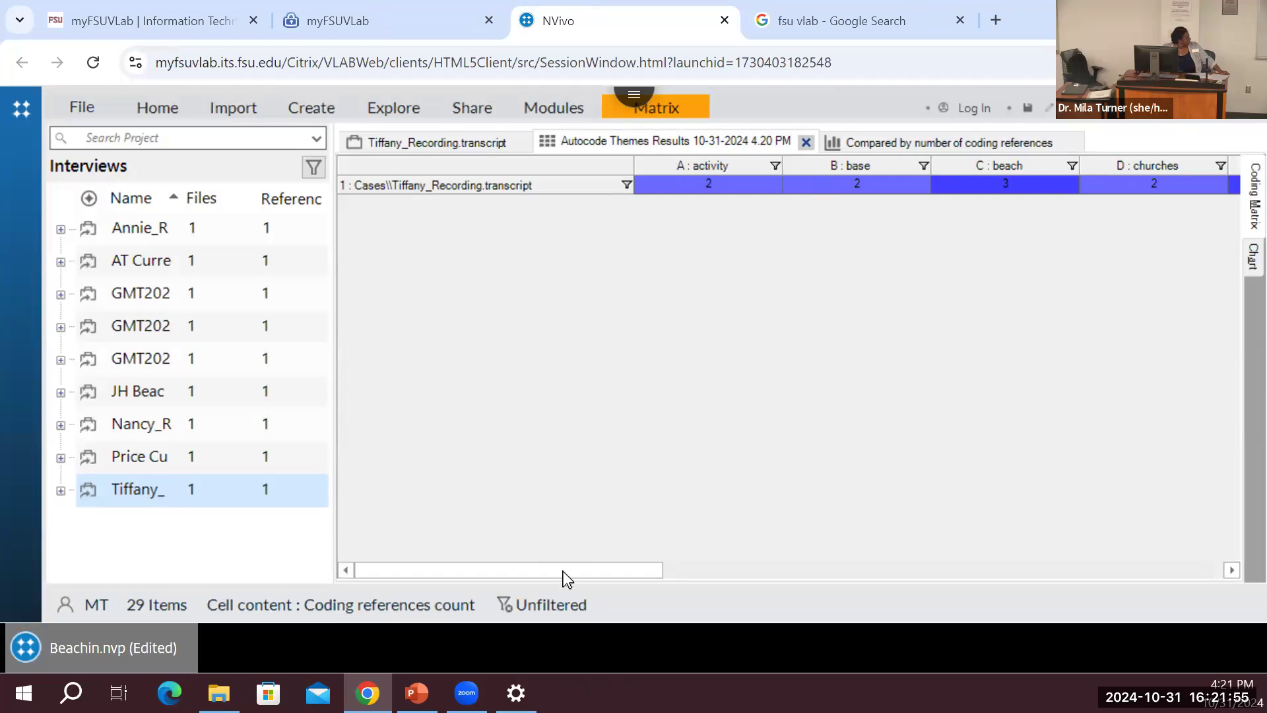
{"action": "left_click_drag", "start_coordinate": [563, 571], "coordinate": [778, 528]}
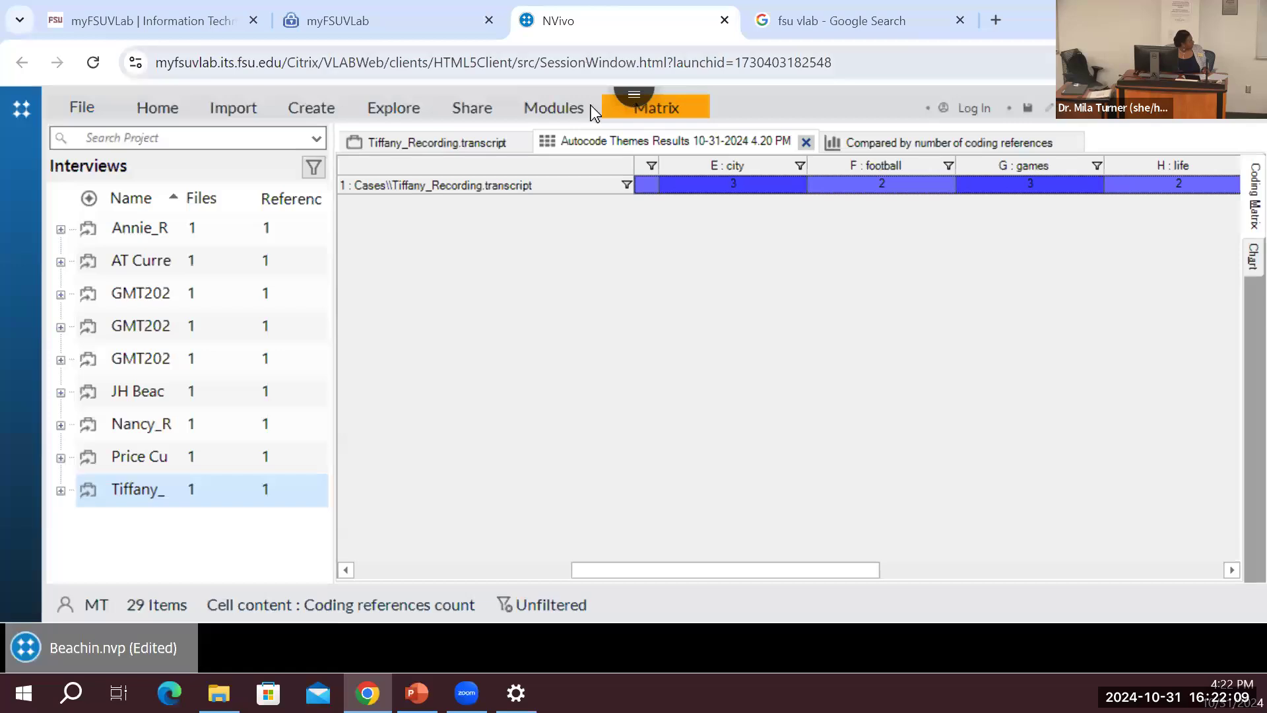
- Autocode the Tiffany_Recording transcript to identify sentiment, coding at sentence level
{"action": "left_click", "coordinate": [450, 152]}
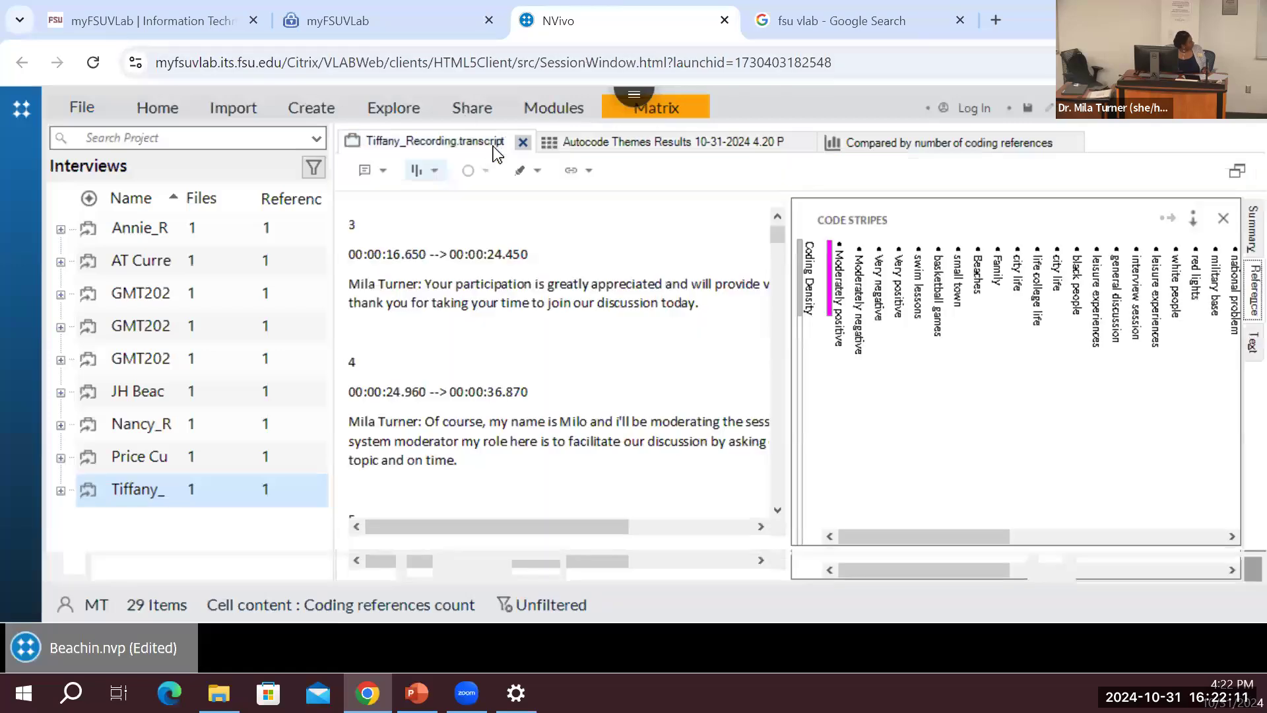
{"action": "left_click", "coordinate": [659, 110]}
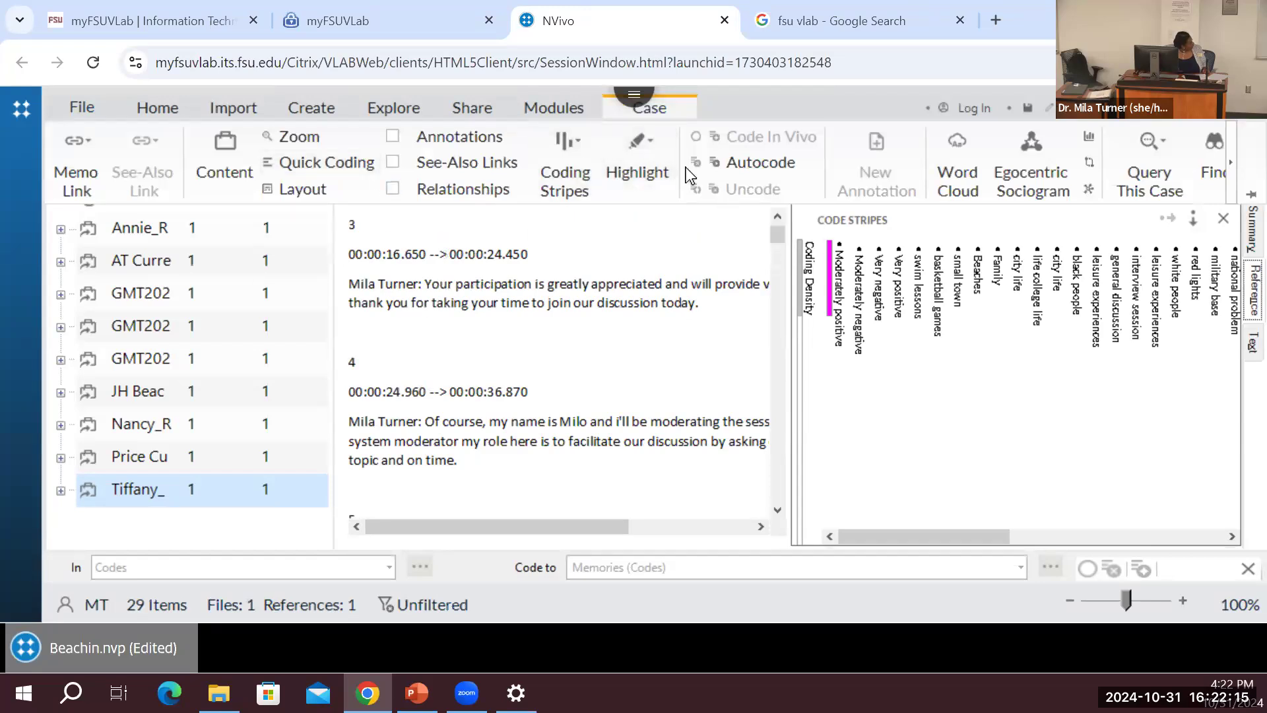
{"action": "left_click", "coordinate": [719, 164]}
{"action": "left_click", "coordinate": [428, 324]}
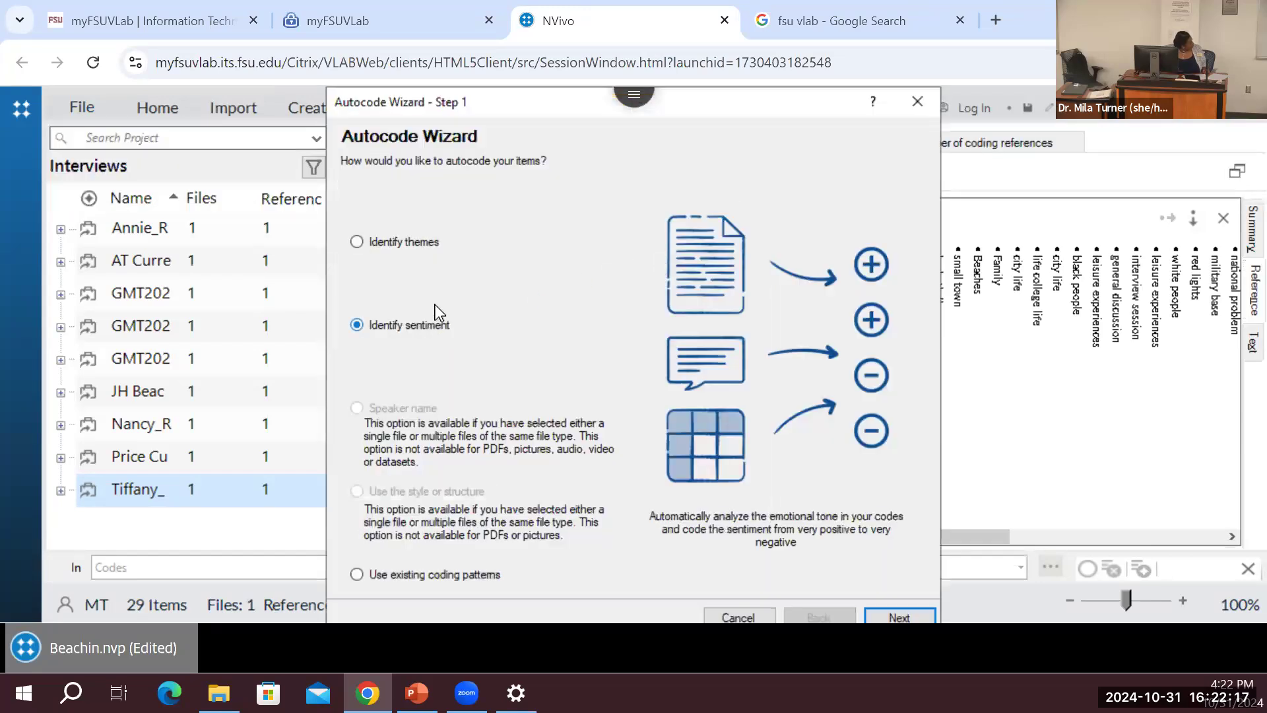
{"action": "left_click", "coordinate": [901, 618]}
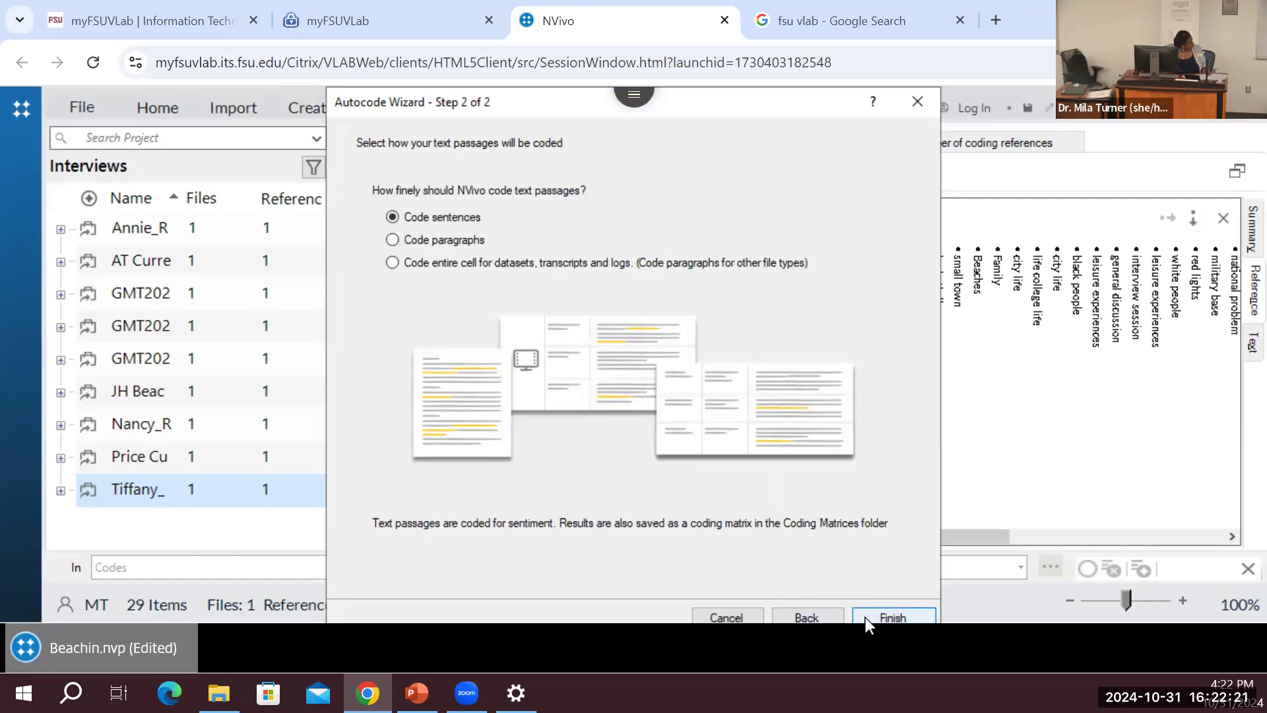
{"action": "left_click", "coordinate": [865, 616]}
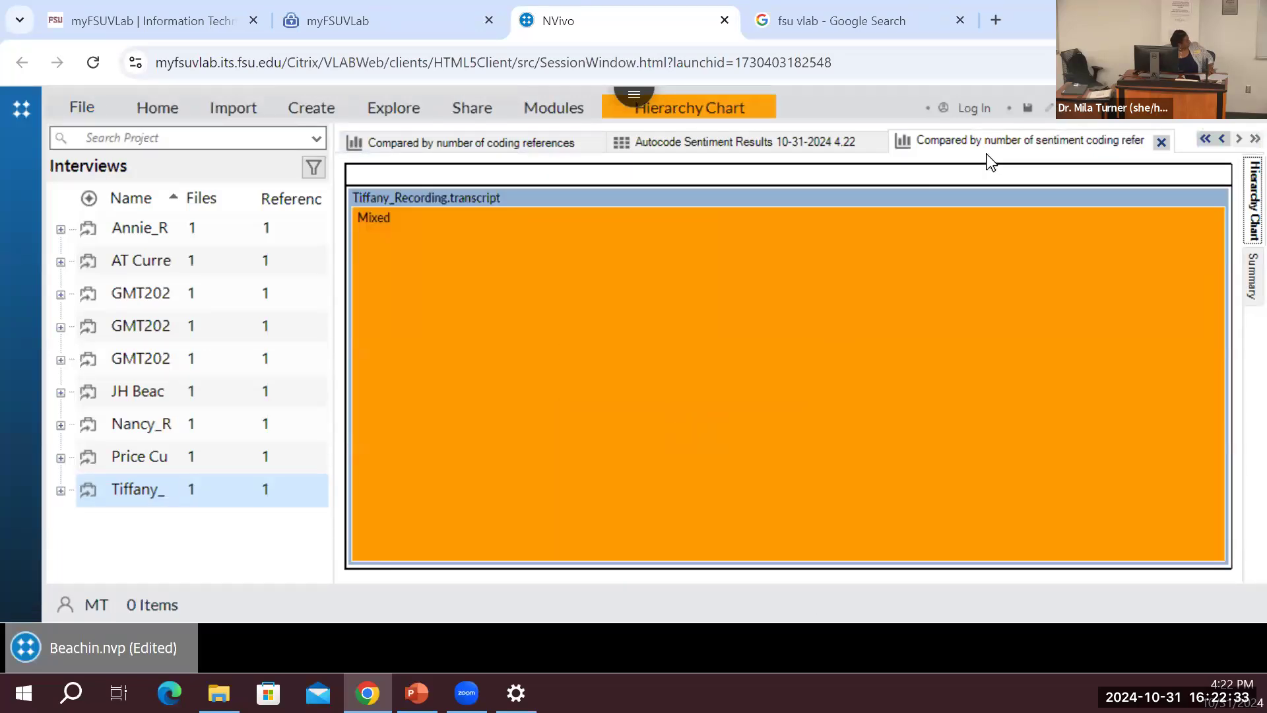
- Close the coding-references comparison, narrow the Interviews list, and show the Autocode Sentiment Results matrix
{"action": "left_click", "coordinate": [1250, 275]}
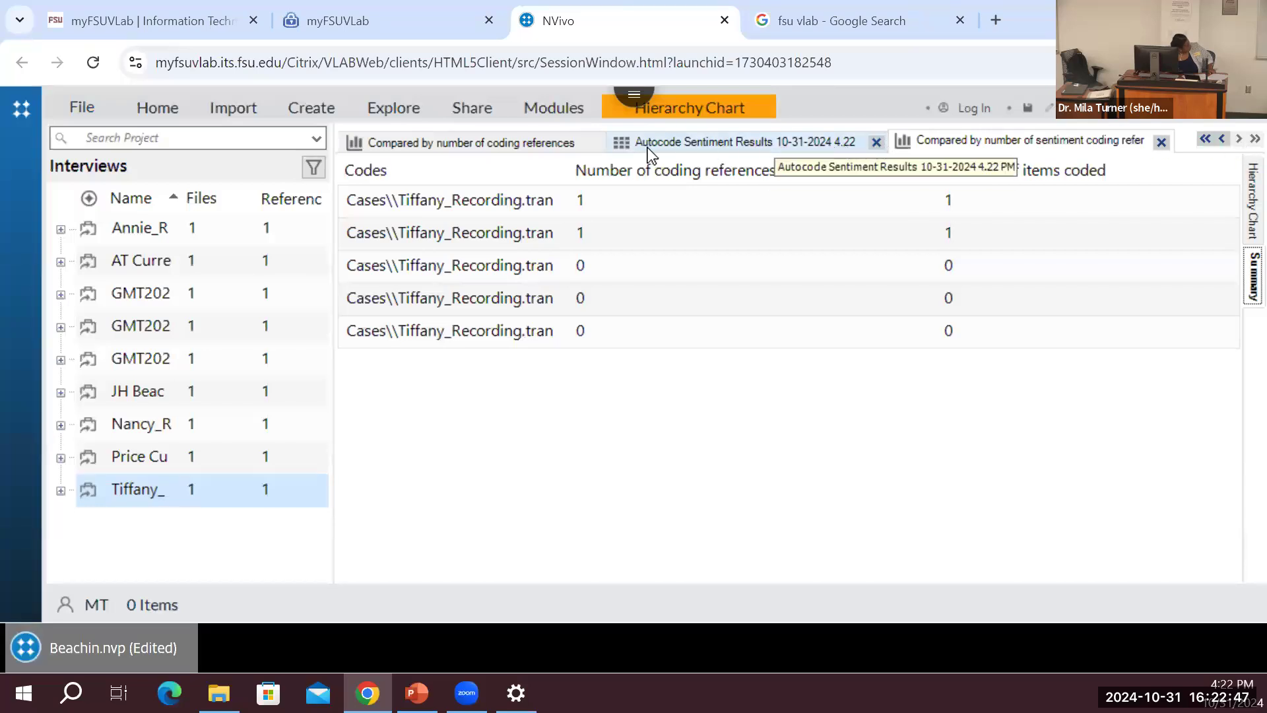
{"action": "left_click", "coordinate": [535, 142]}
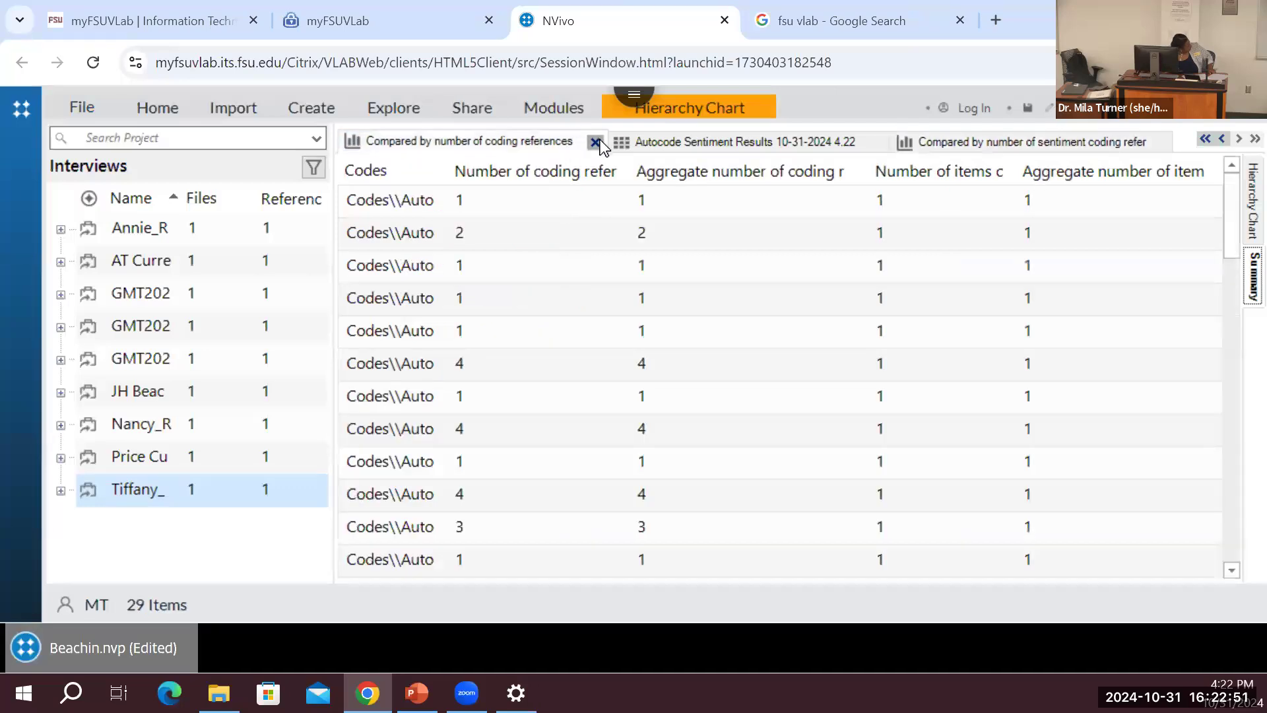
{"action": "left_click", "coordinate": [595, 142]}
{"action": "left_click_drag", "start_coordinate": [331, 231], "coordinate": [120, 241]}
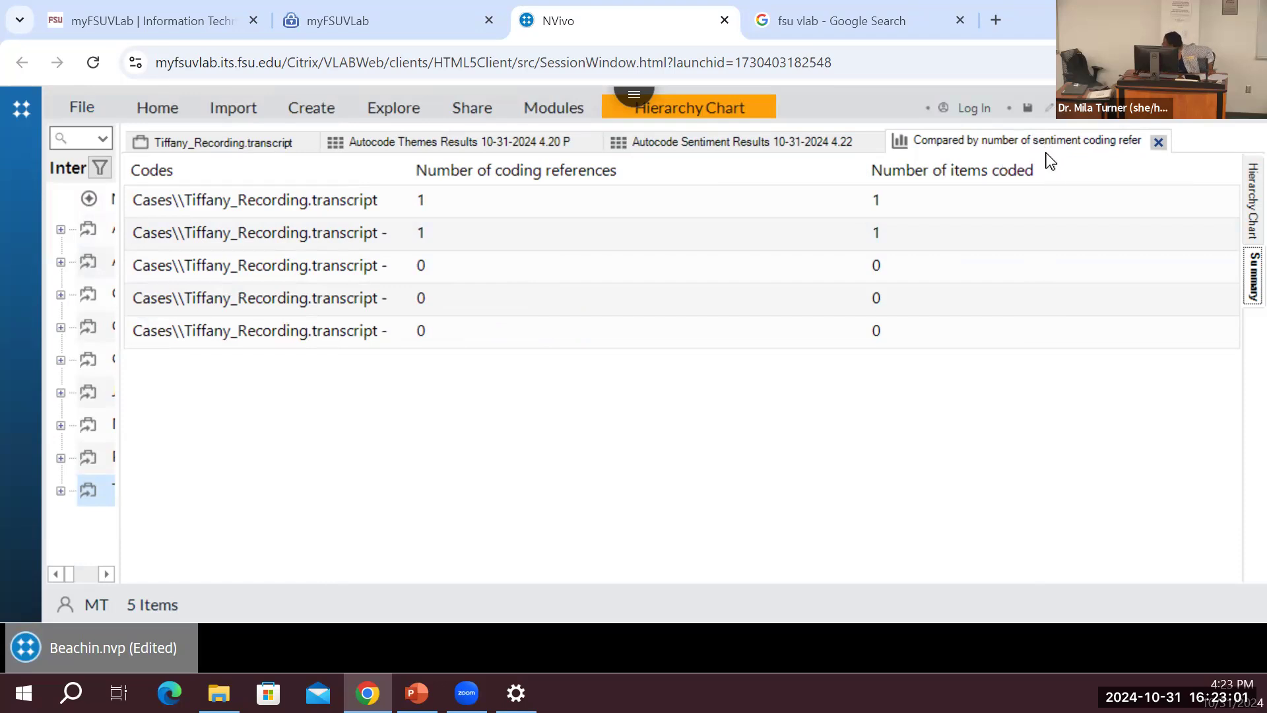
{"action": "left_click", "coordinate": [777, 145]}
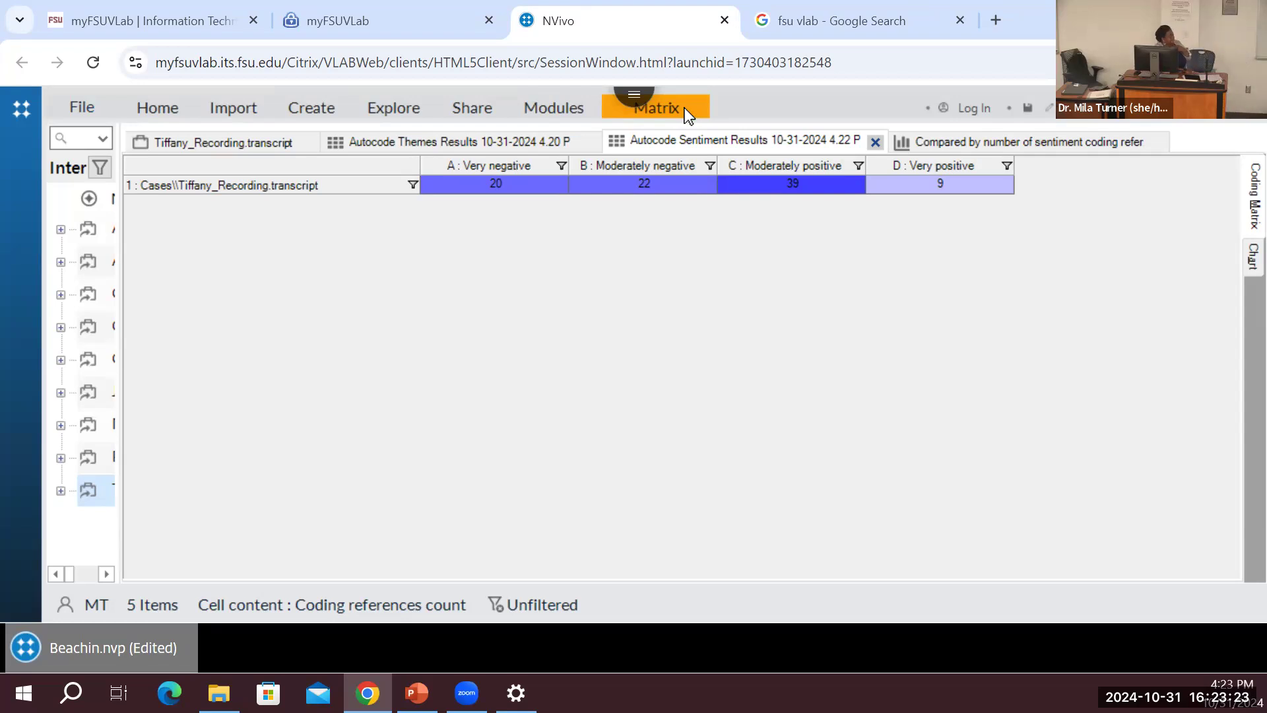
- Open the 20 very negative sentiment references, then go back to the sentiment matrix
{"action": "left_click", "coordinate": [485, 186]}
{"action": "double_click", "coordinate": [487, 185]}
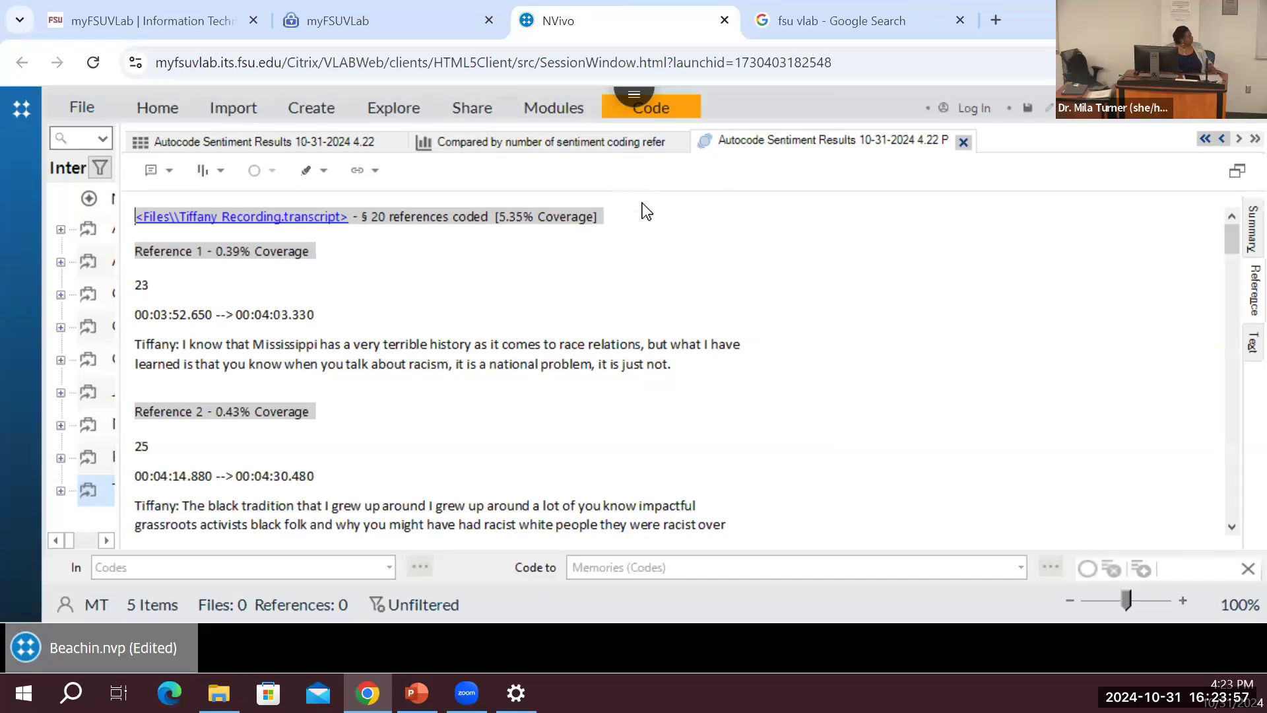
{"action": "left_click", "coordinate": [264, 140]}
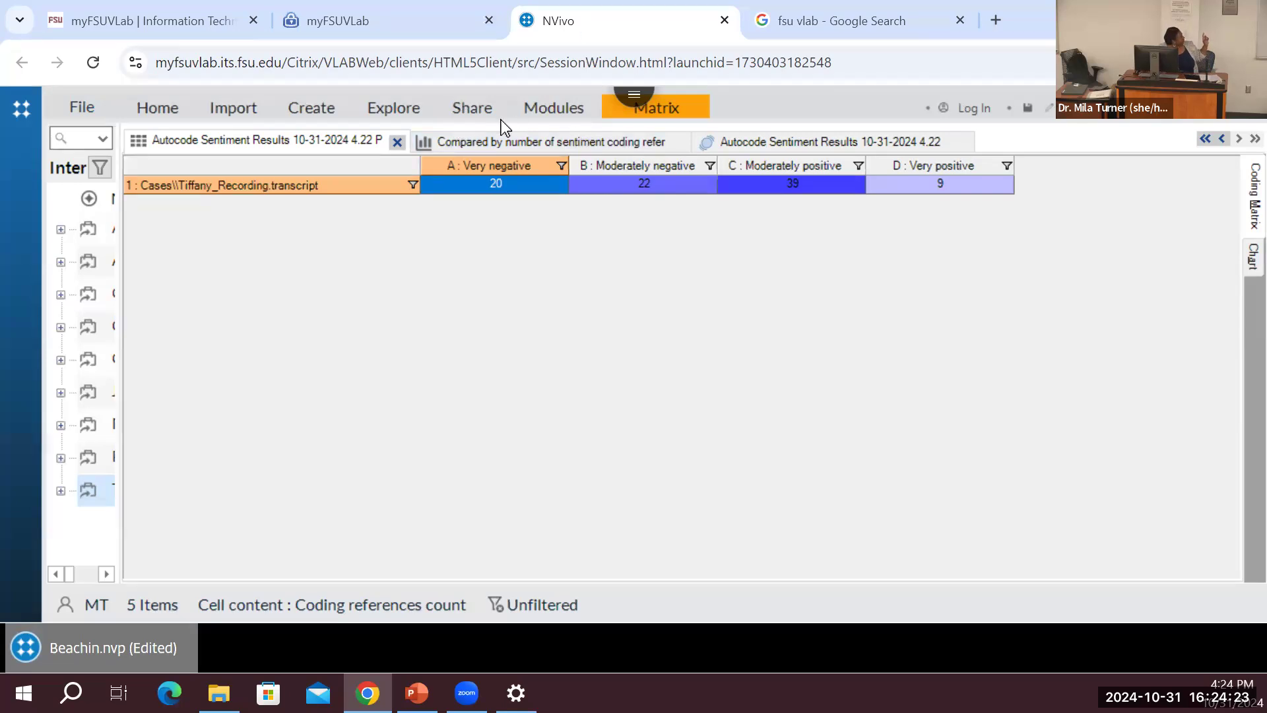
- Save the Beachin project and expand the navigation pane showing its folders
{"action": "left_click", "coordinate": [89, 114]}
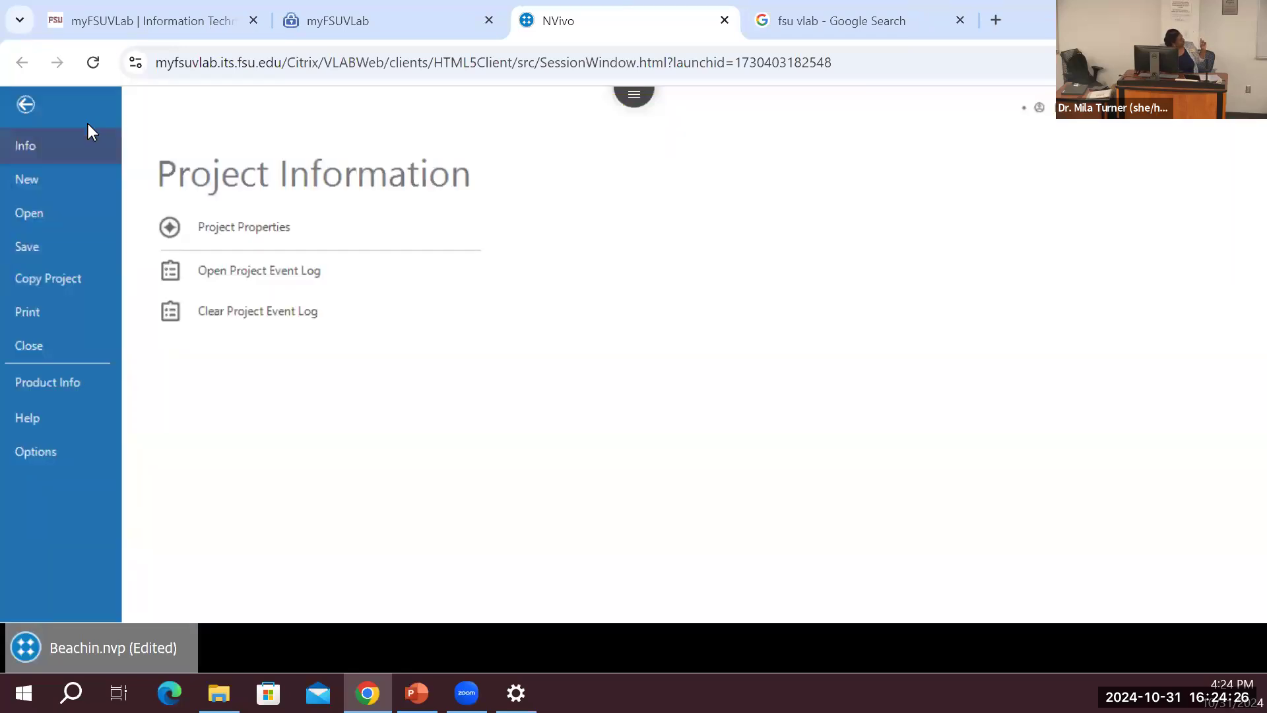
{"action": "left_click", "coordinate": [58, 247]}
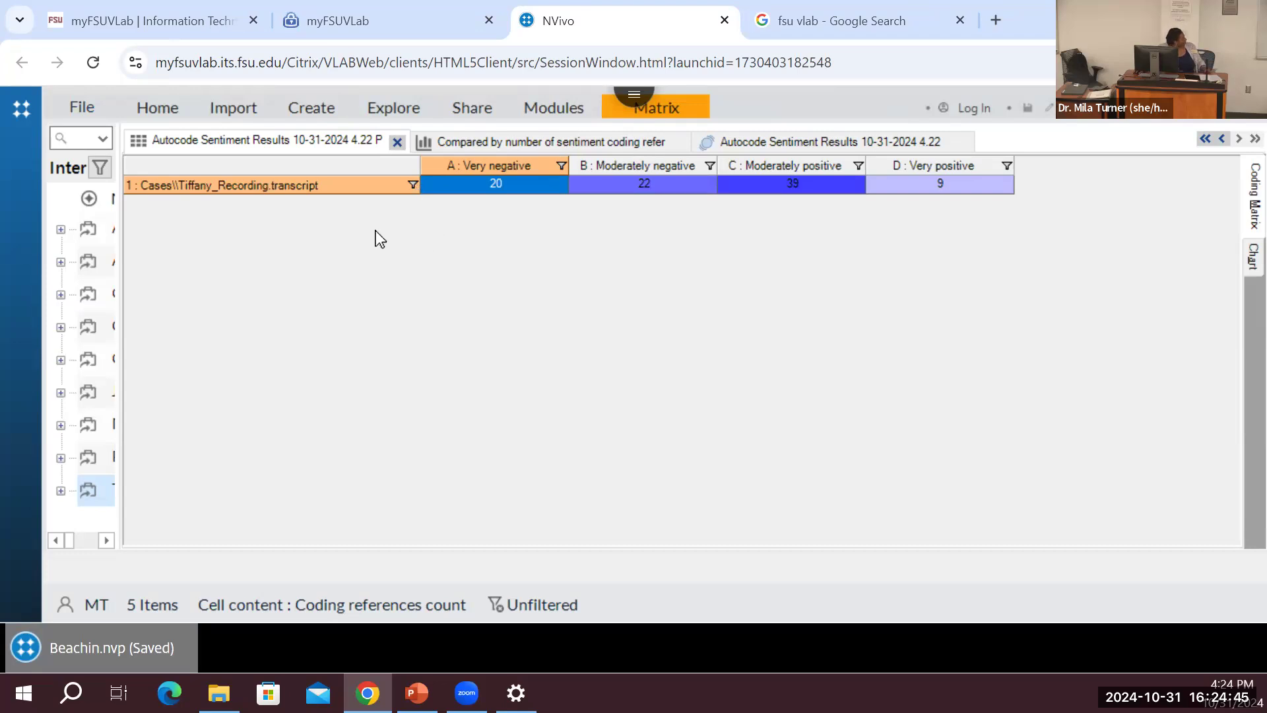
{"action": "left_click", "coordinate": [66, 113]}
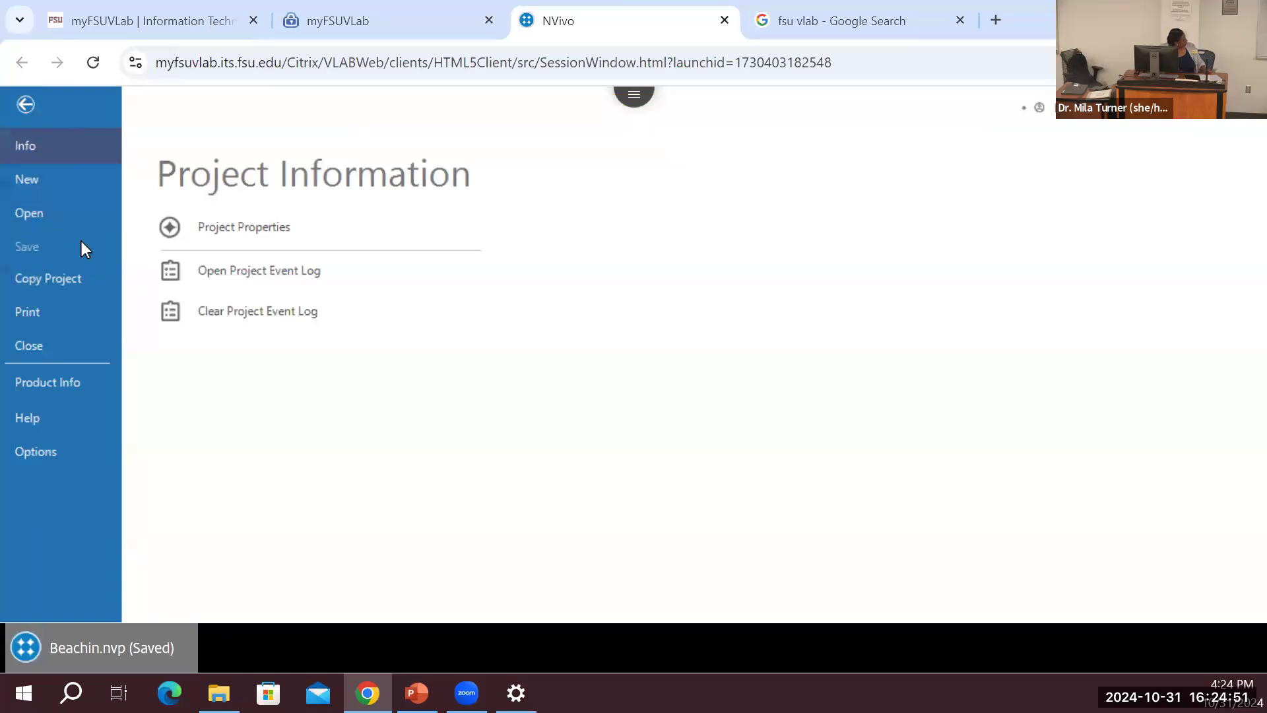
{"action": "left_click", "coordinate": [23, 107]}
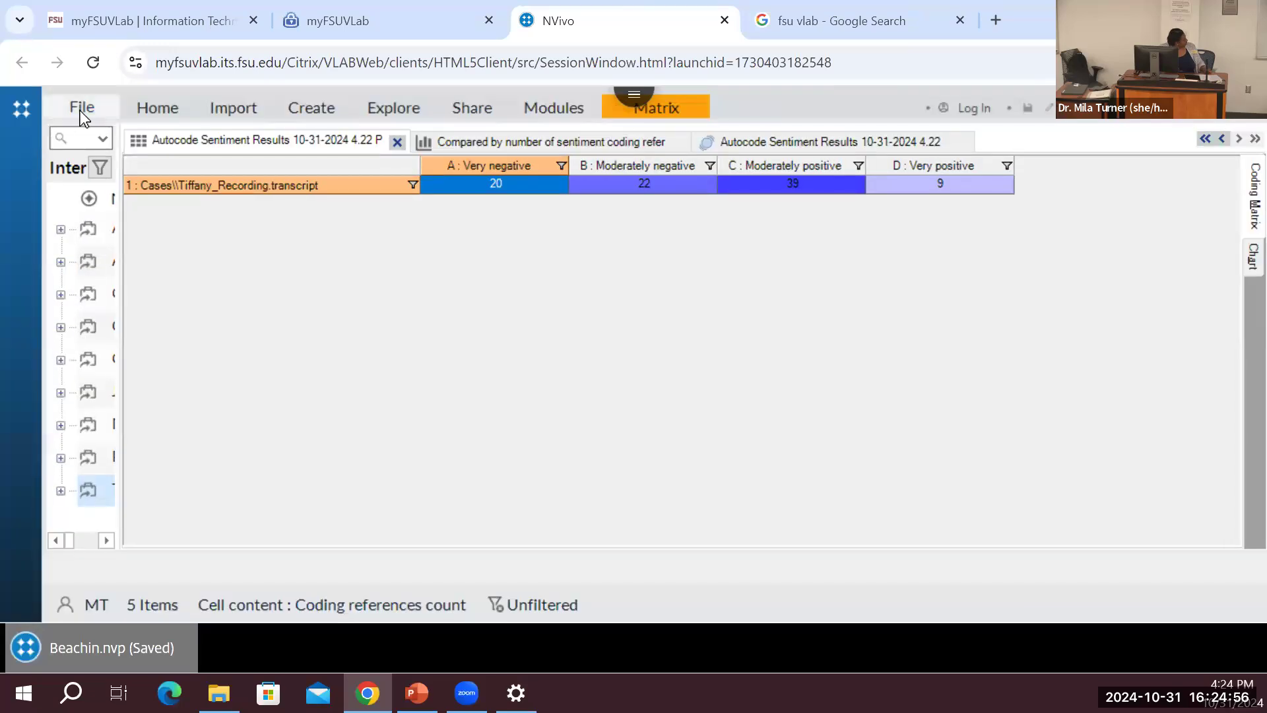
{"action": "left_click", "coordinate": [16, 112]}
{"action": "scroll", "coordinate": [125, 282], "scroll_direction": "down", "scroll_amount": 5}
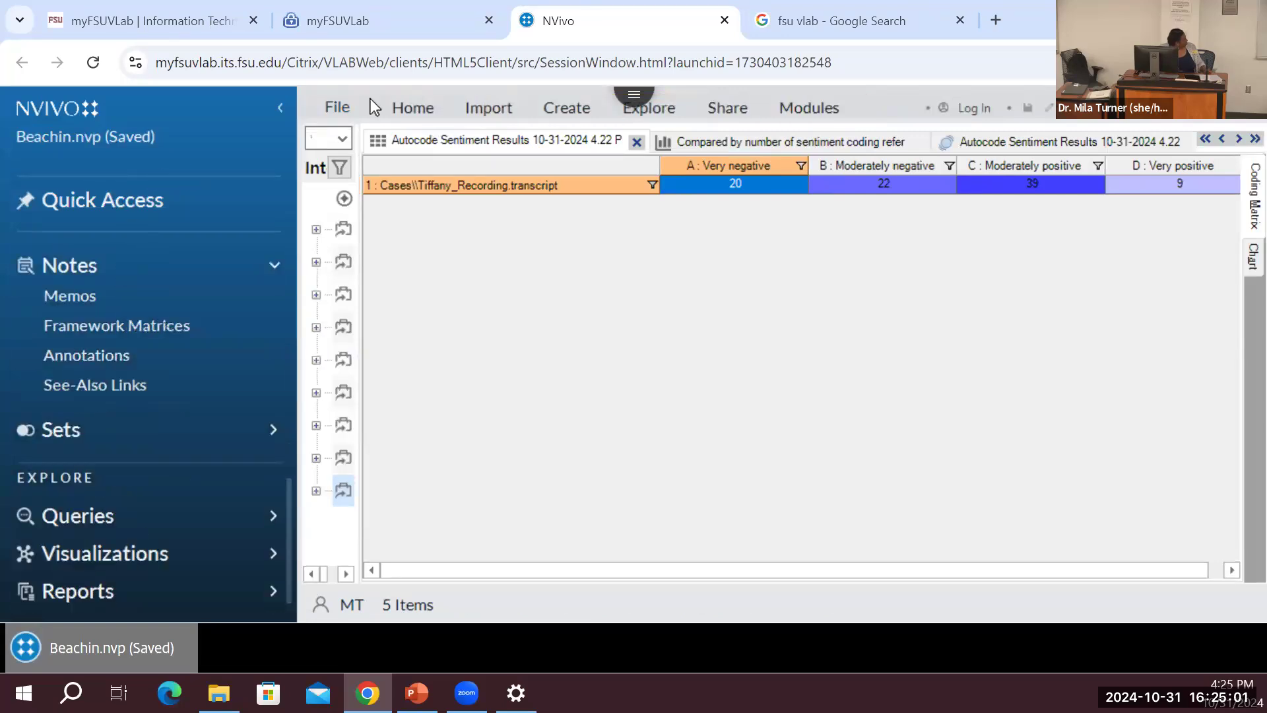
- Start Copy Project from the File menu and browse to the Desktop as destination
{"action": "left_click", "coordinate": [338, 112]}
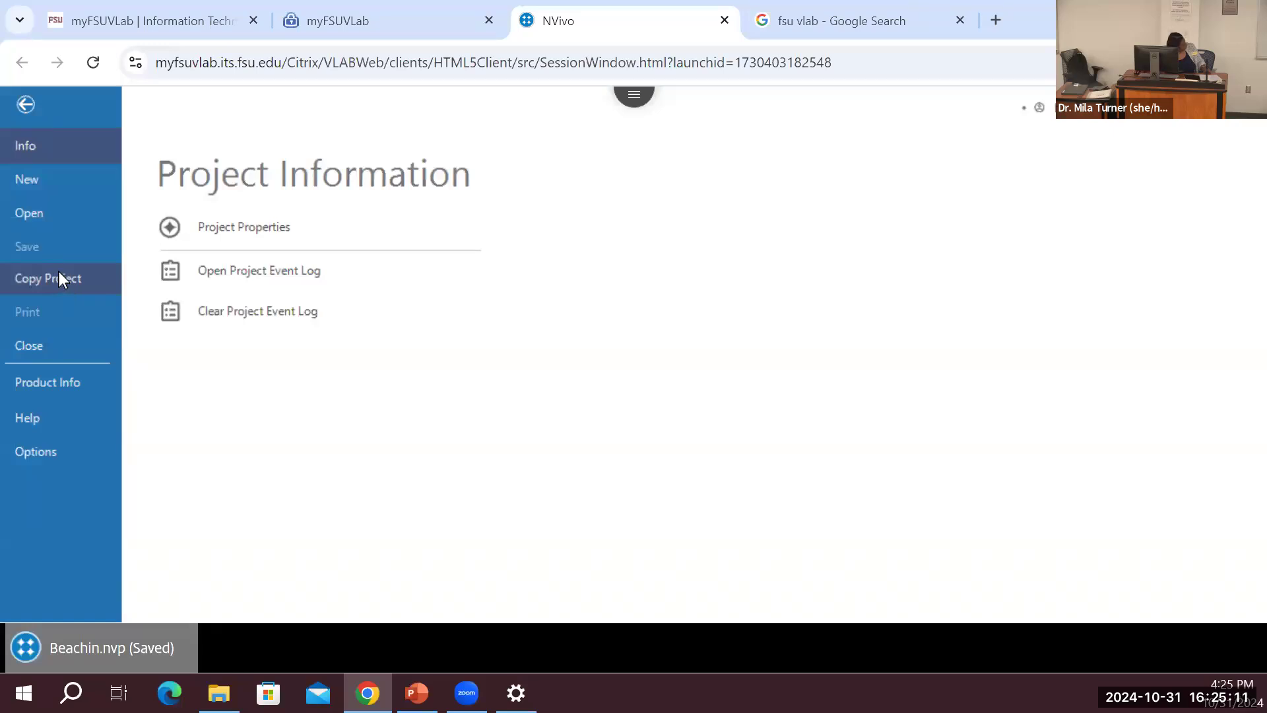
{"action": "left_click", "coordinate": [620, 99]}
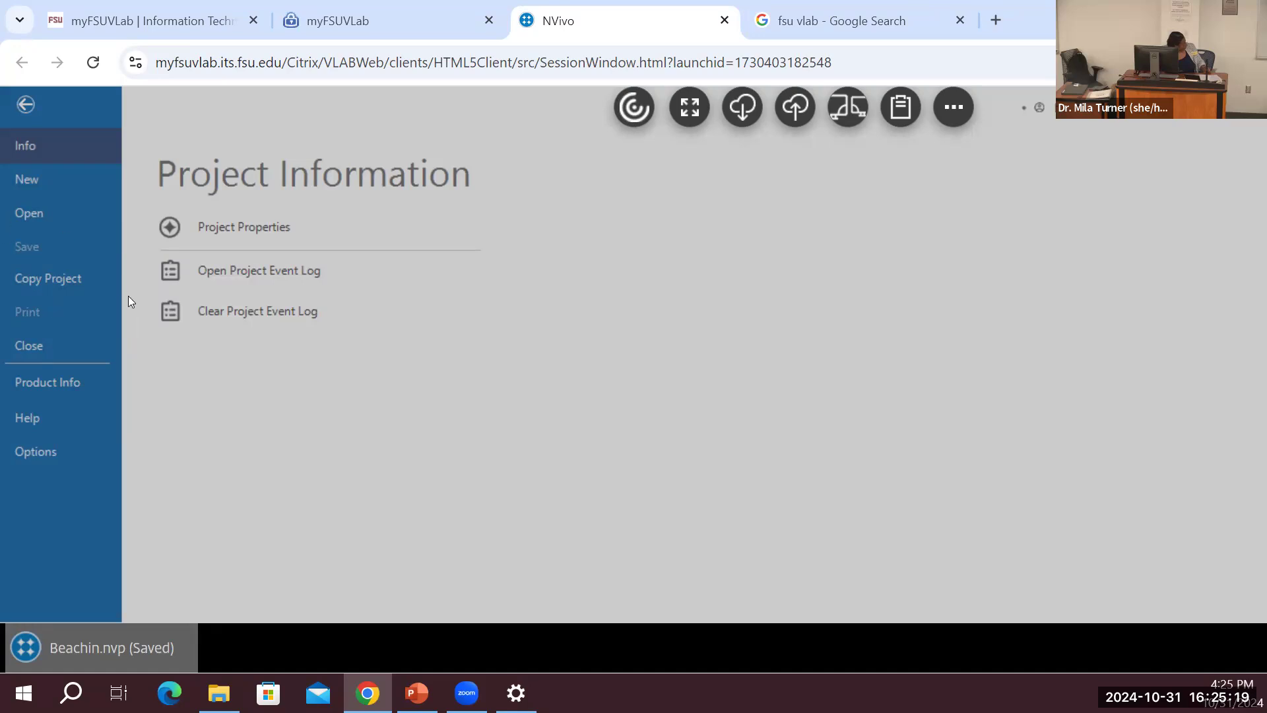
{"action": "left_click", "coordinate": [99, 283]}
{"action": "left_click", "coordinate": [86, 277]}
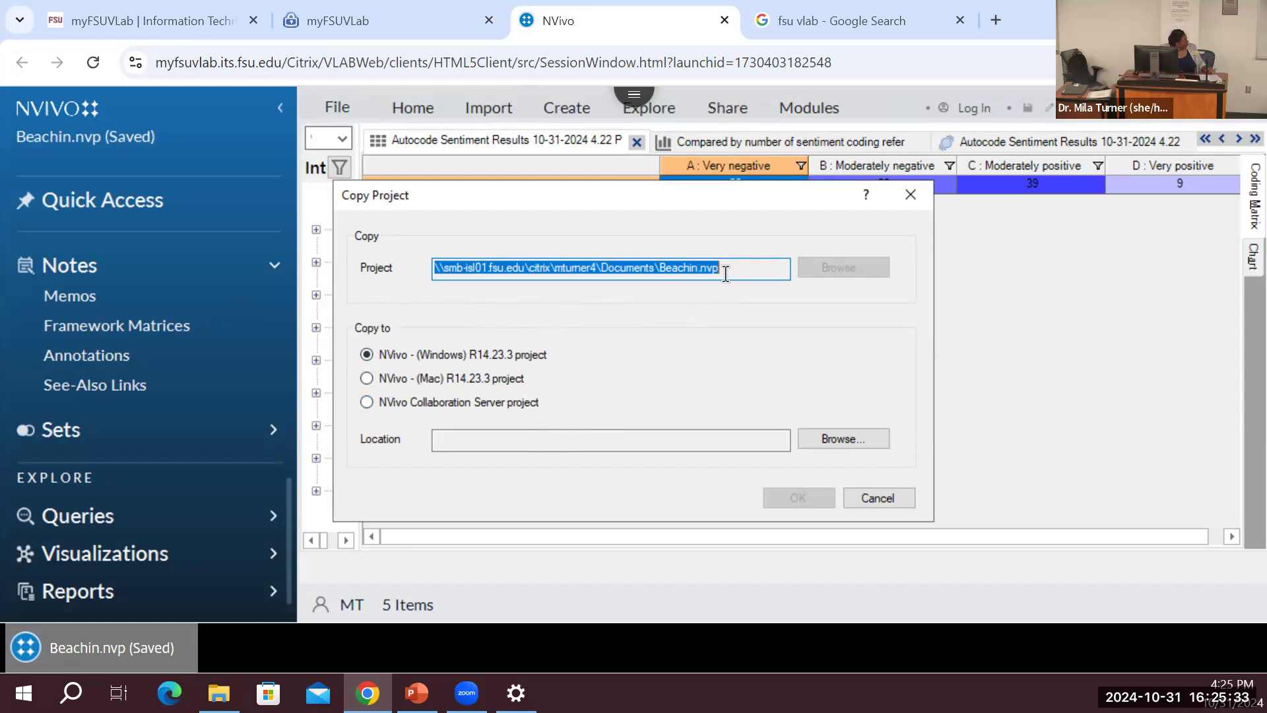
{"action": "left_click", "coordinate": [837, 434]}
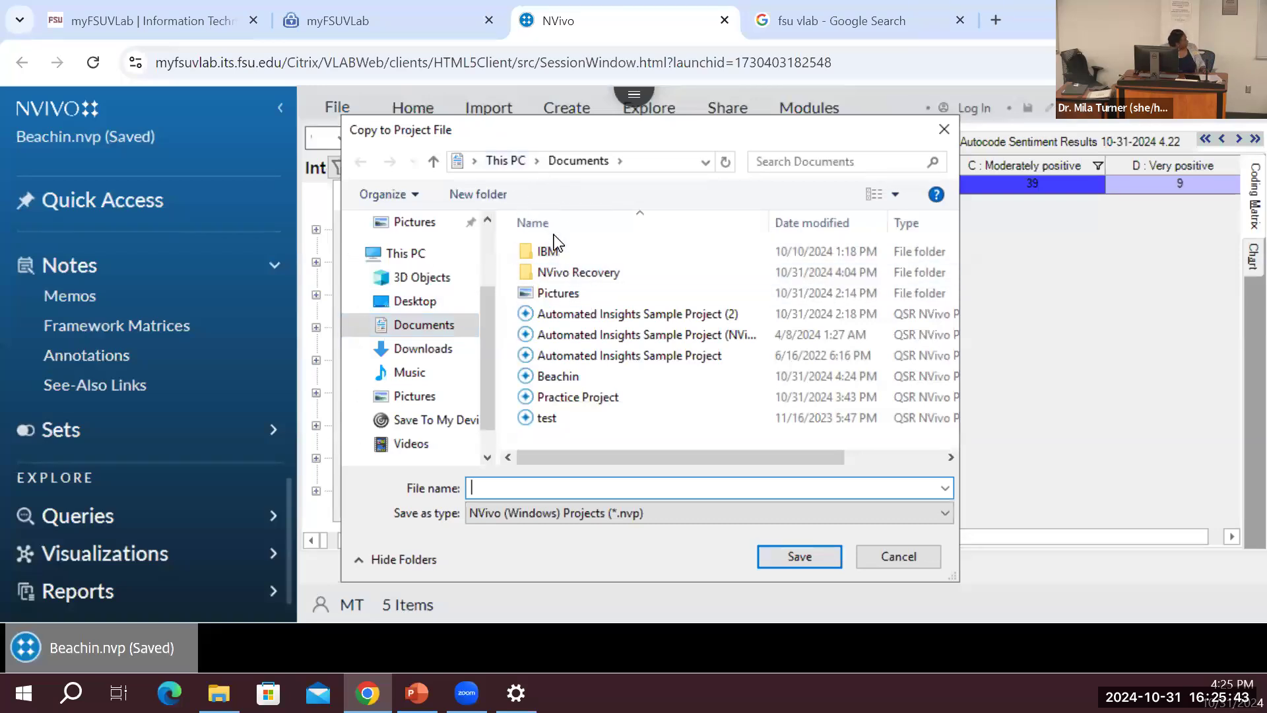
{"action": "left_click", "coordinate": [410, 302]}
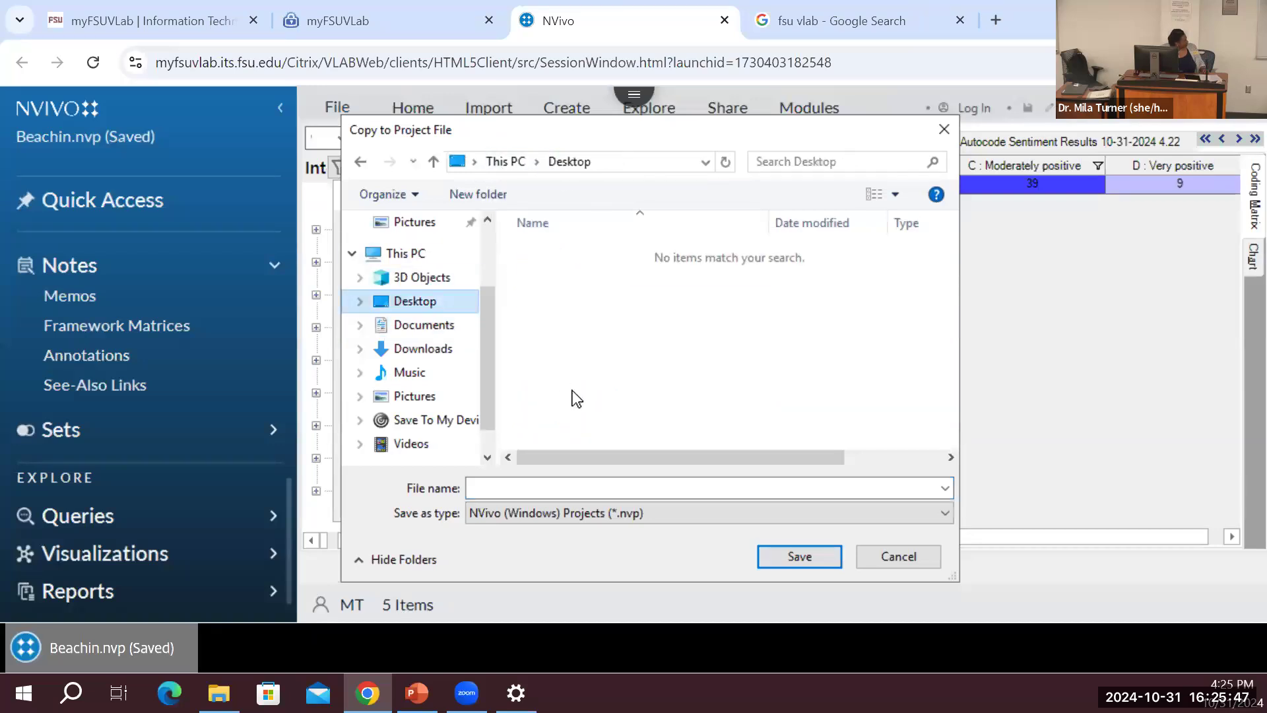
- Name the copy 'practice project' and confirm to create it
{"action": "left_click", "coordinate": [624, 487]}
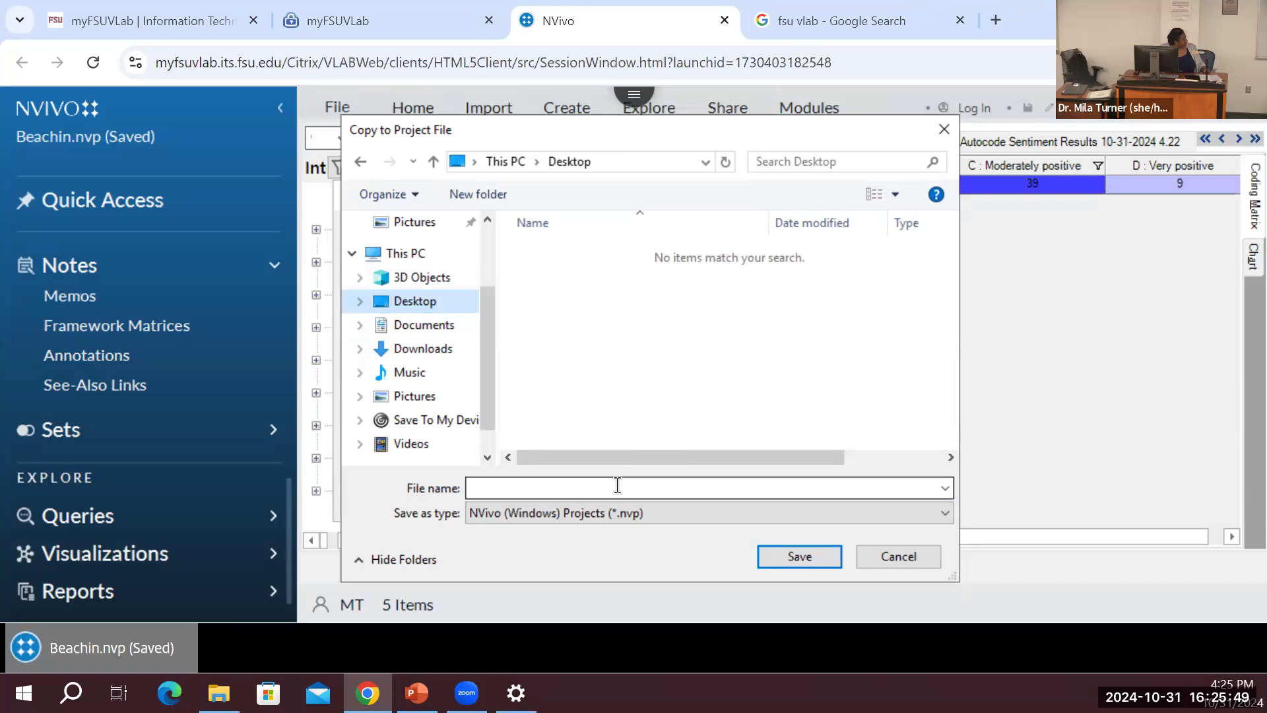
{"action": "type", "text": "practice project"}
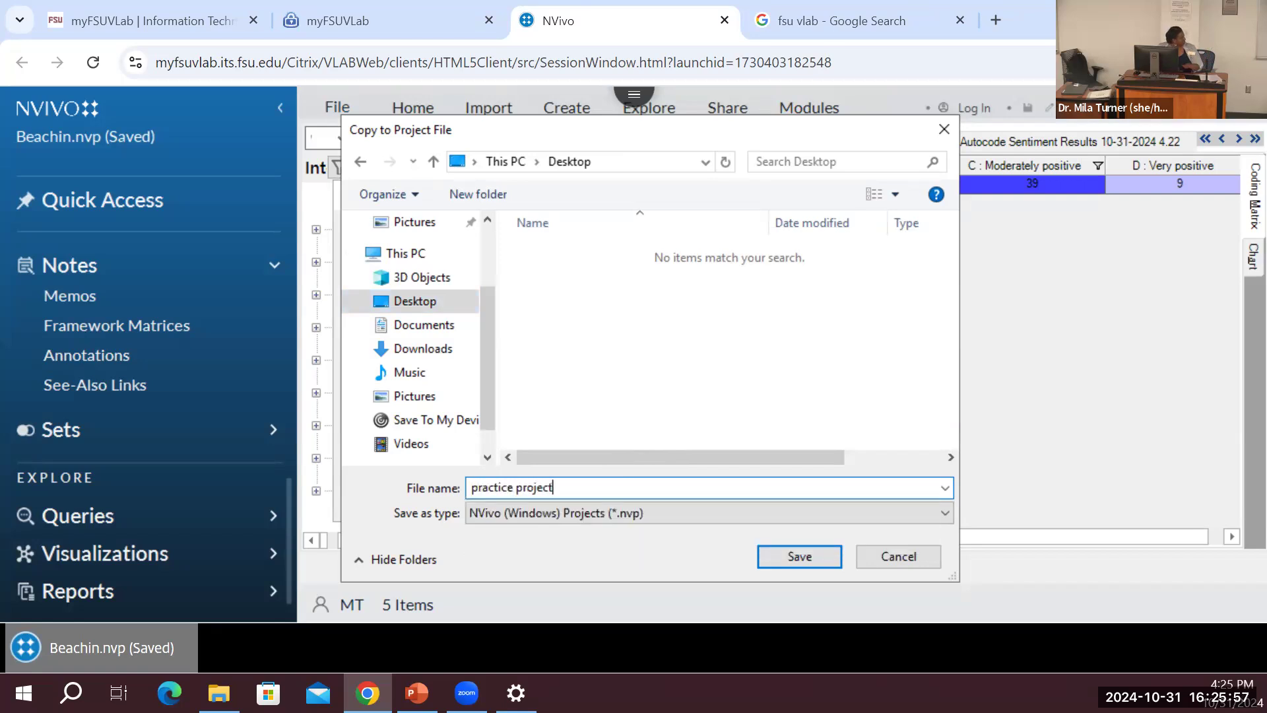
{"action": "left_click", "coordinate": [809, 556]}
{"action": "left_click", "coordinate": [795, 498]}
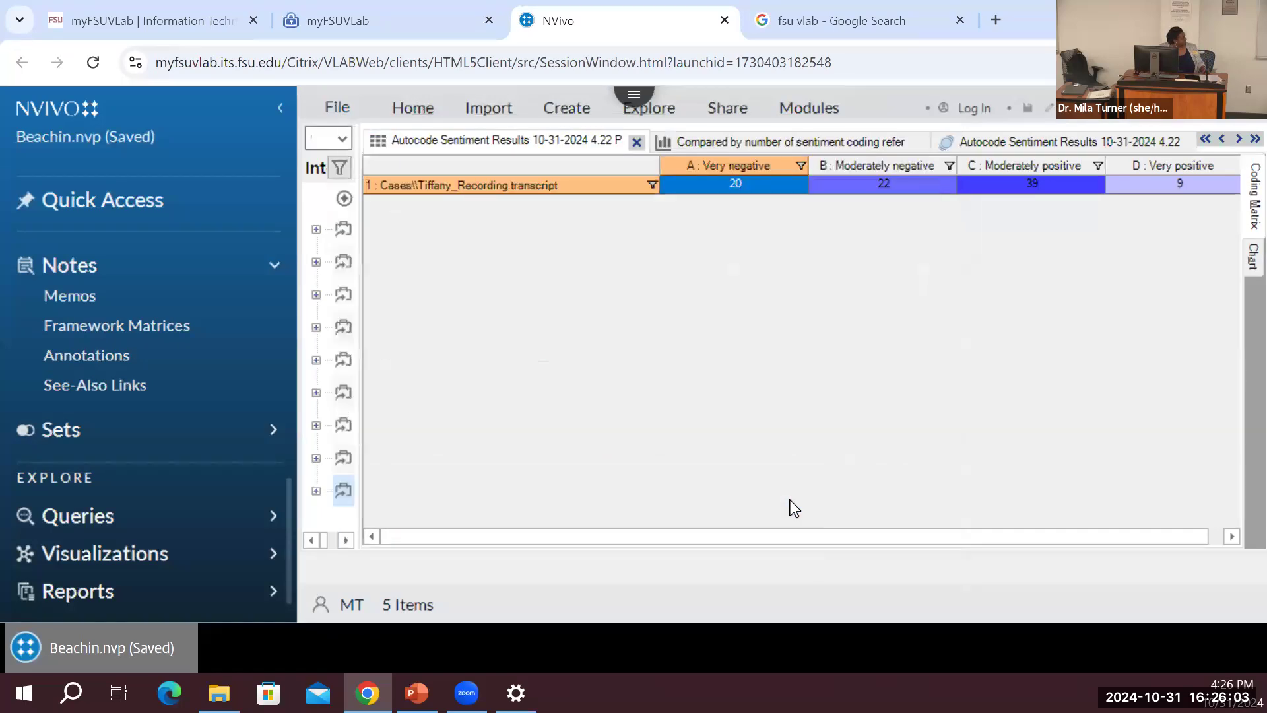
{"action": "left_click", "coordinate": [633, 107]}
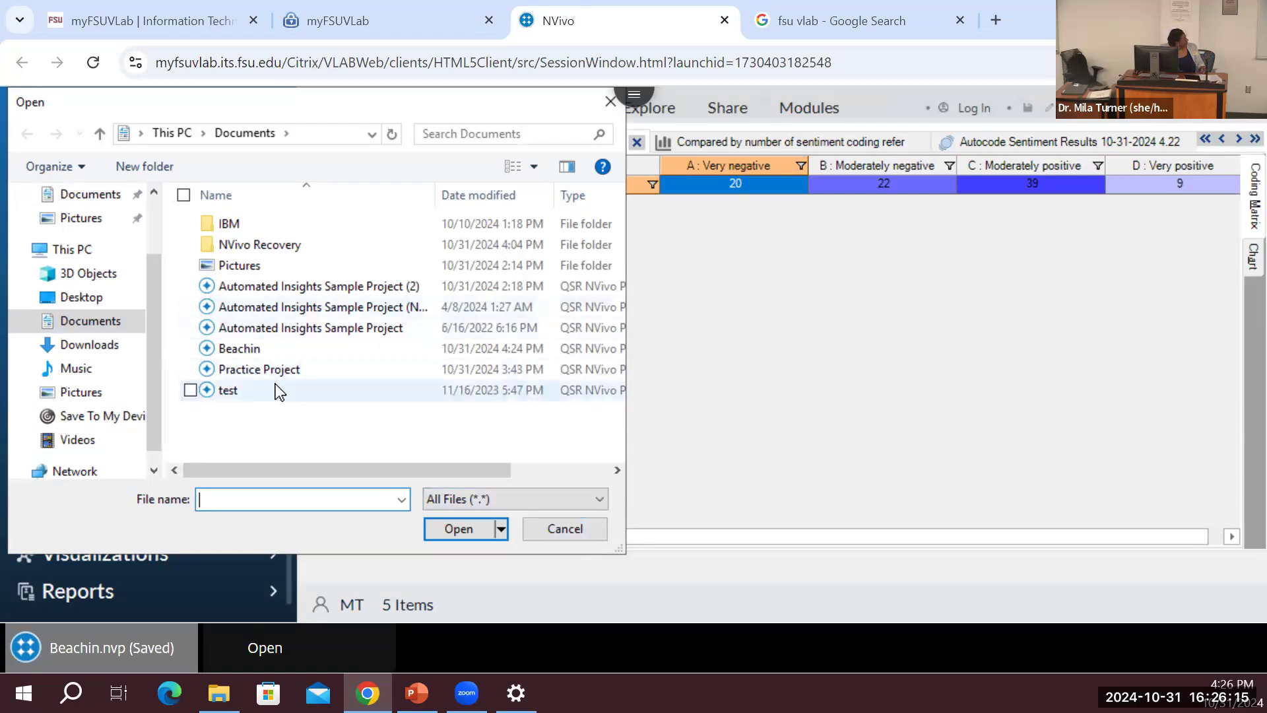
{"action": "left_click", "coordinate": [279, 367]}
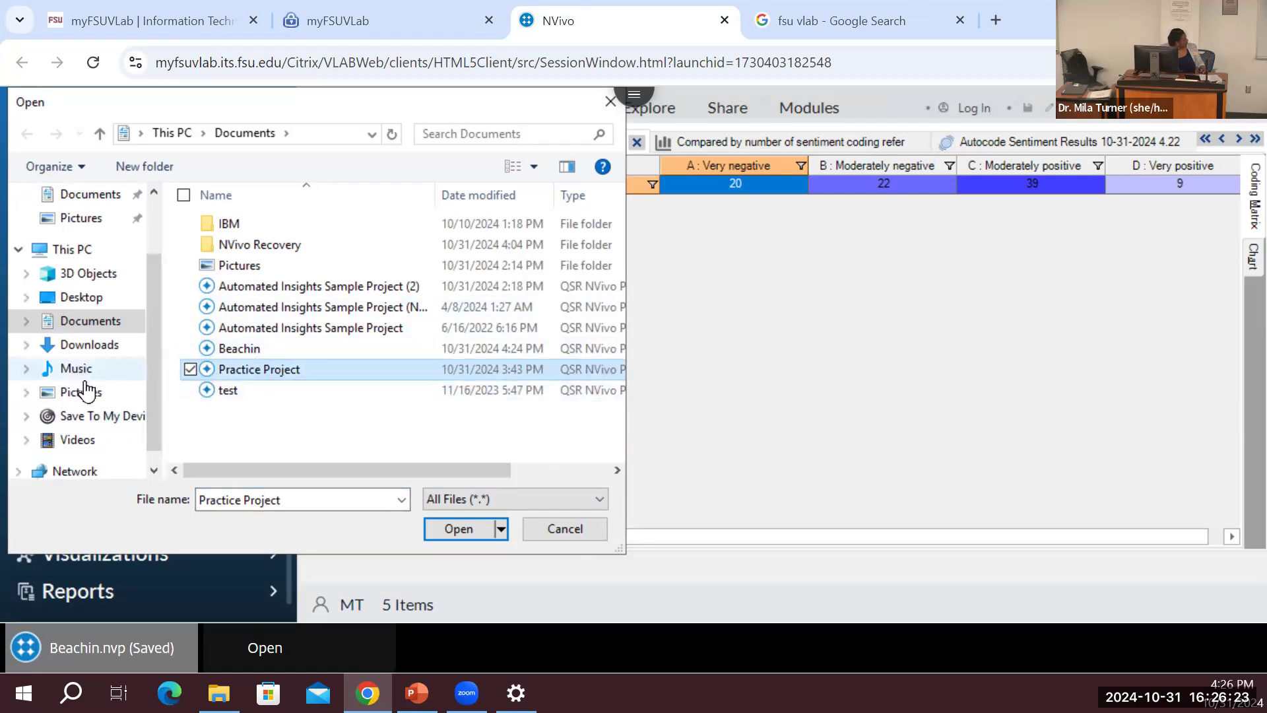
{"action": "scroll", "coordinate": [92, 389], "scroll_direction": "down", "scroll_amount": 1}
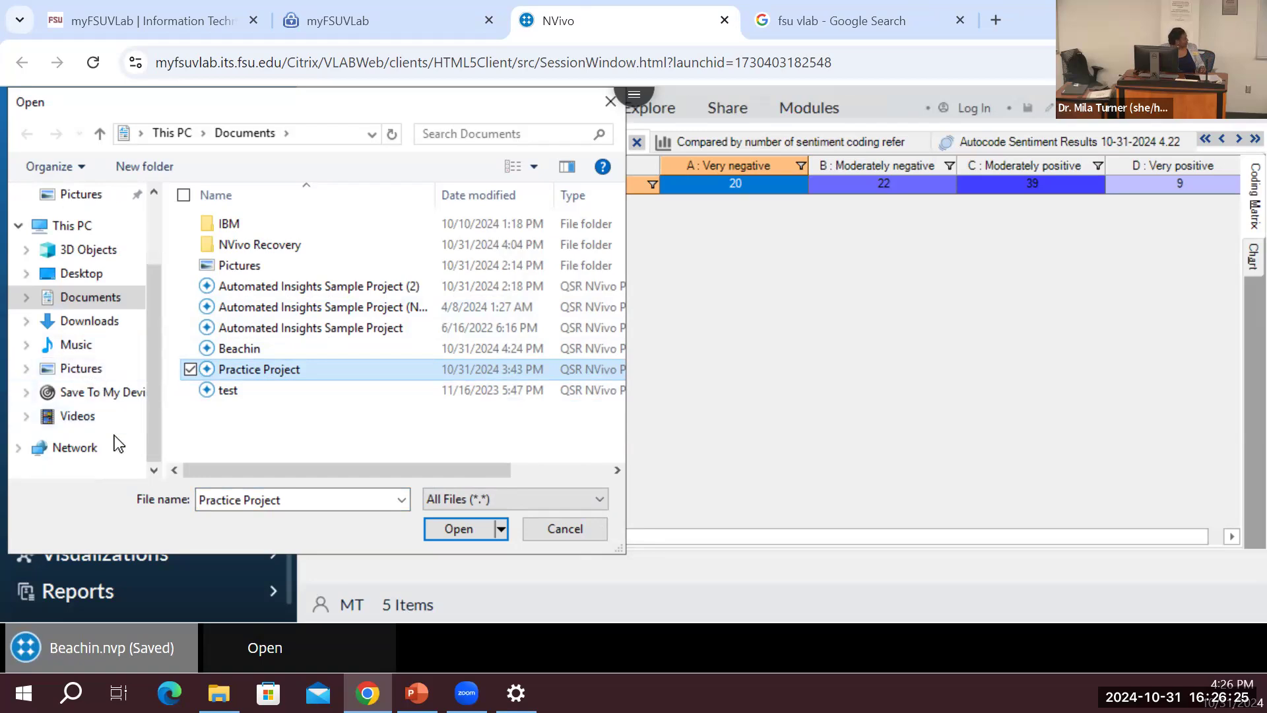
{"action": "left_click", "coordinate": [575, 533]}
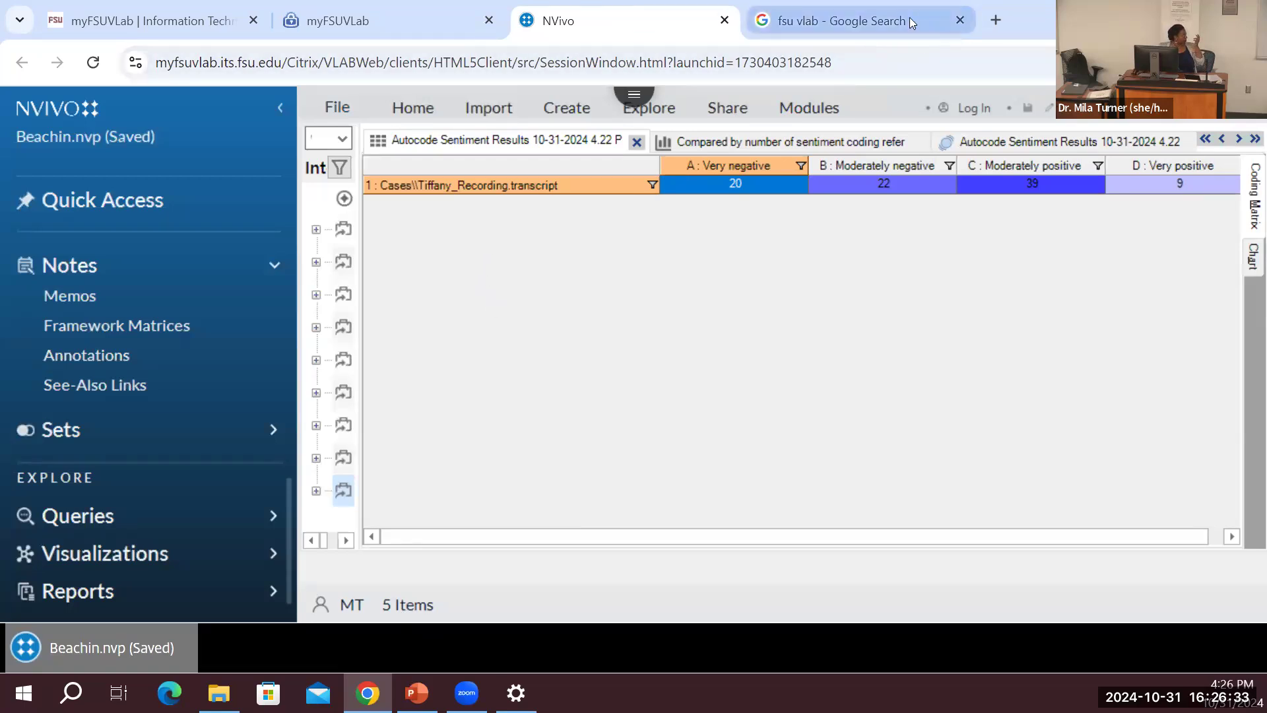
- Leave NVivo for the PowerPoint deck and present its Additional Tips slide full screen
{"action": "mouse_move", "coordinate": [909, 17]}
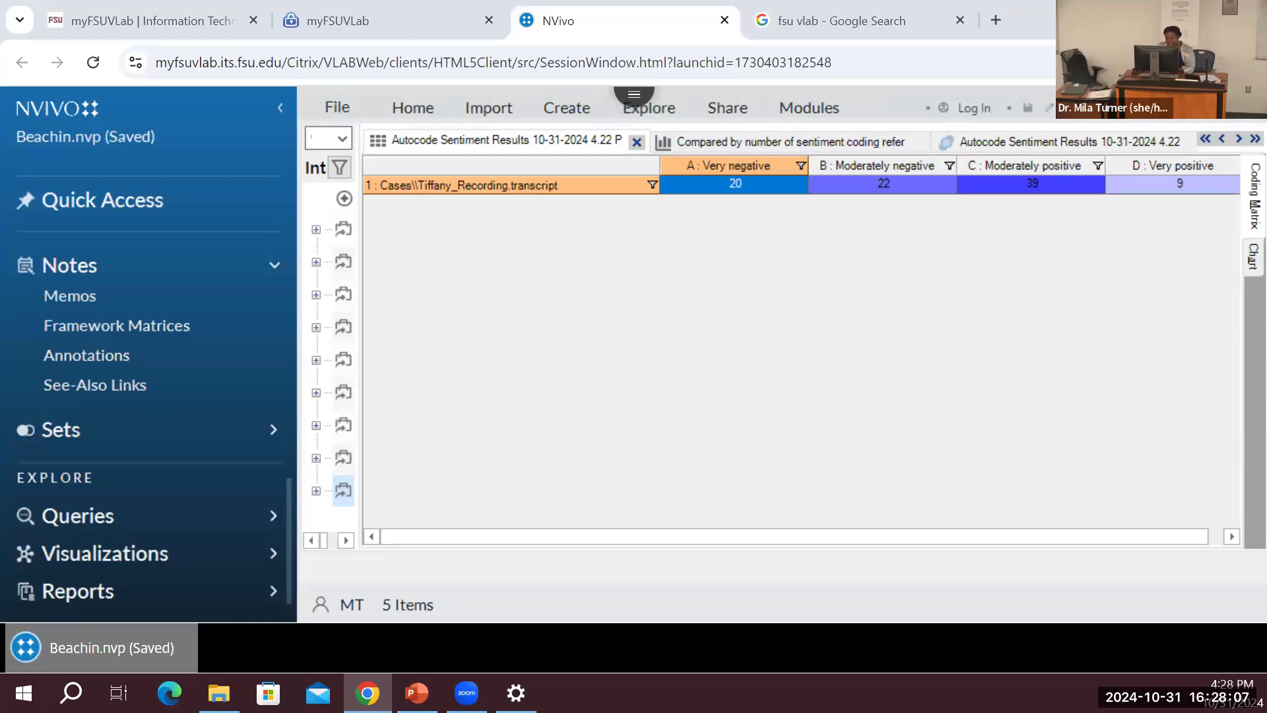
{"action": "key", "text": "alt+Tab"}
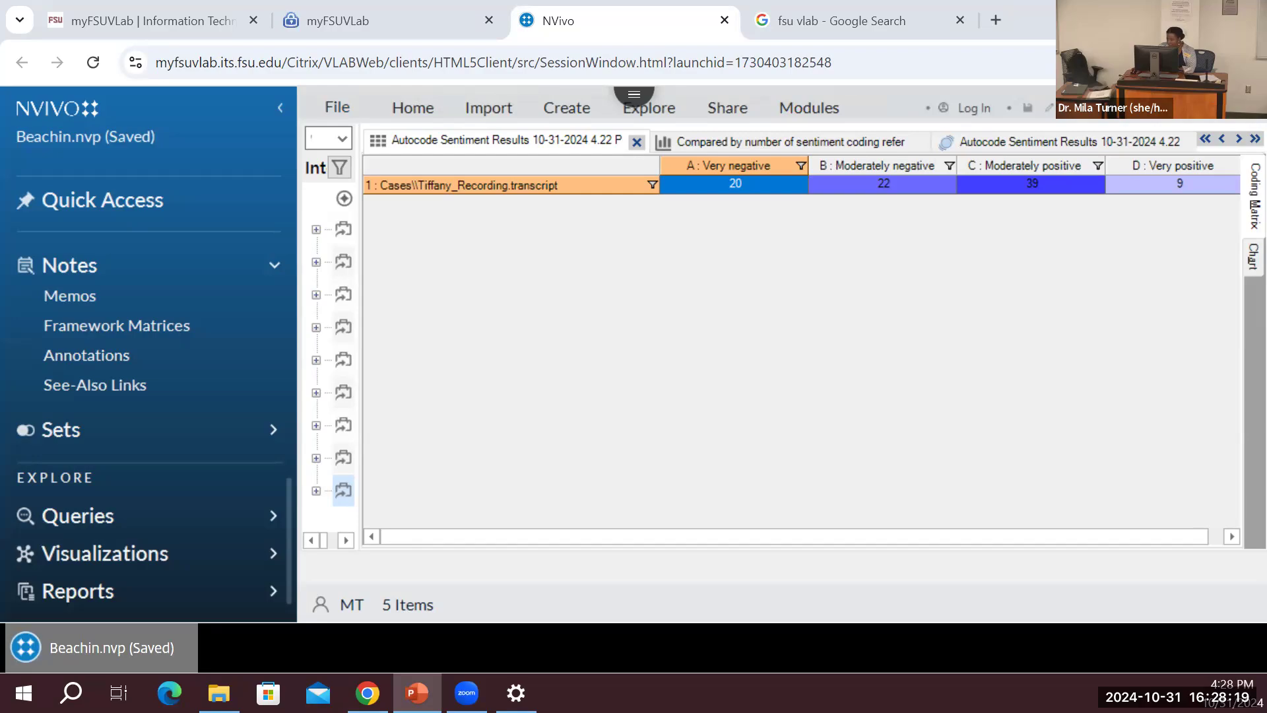
{"action": "key", "text": "alt+Tab"}
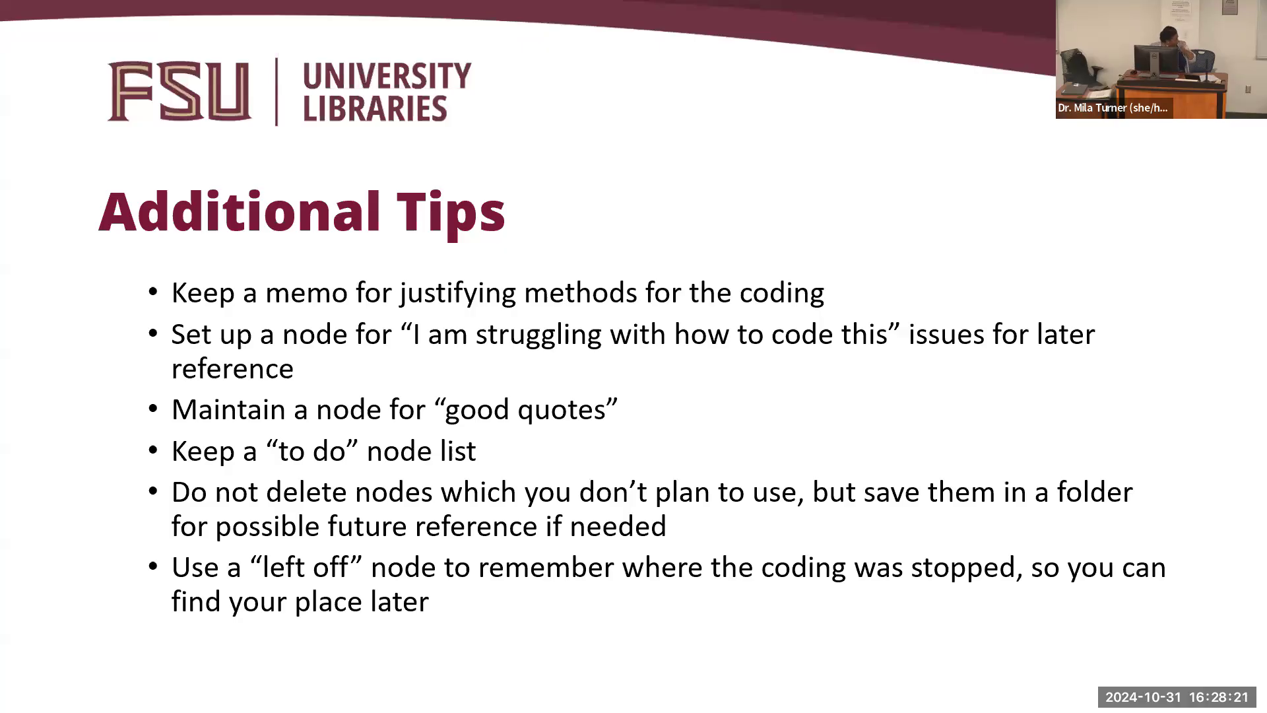